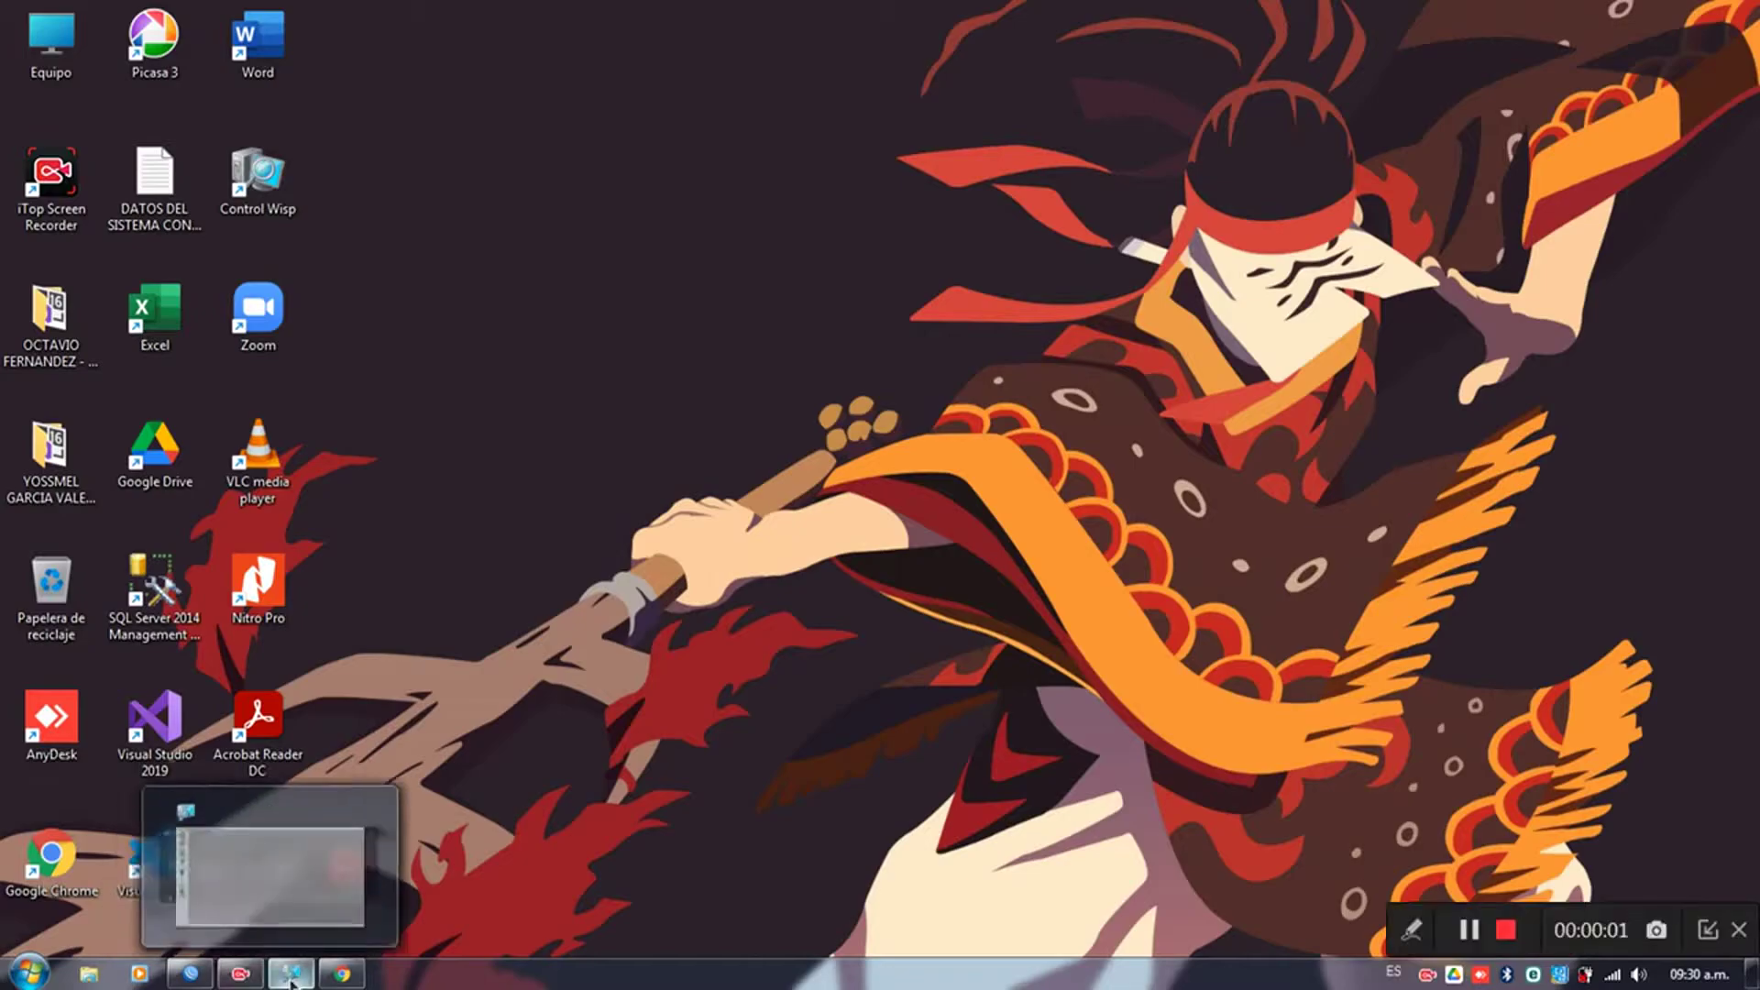
- Switch to Wisp Lan Pro, open the client register and open the first client's record for modification
{"action": "left_click", "coordinate": [291, 973]}
{"action": "left_click", "coordinate": [74, 111]}
{"action": "left_click_drag", "start_coordinate": [1157, 241], "coordinate": [1132, 155]}
{"action": "right_click", "coordinate": [461, 266]}
{"action": "left_click", "coordinate": [500, 278]}
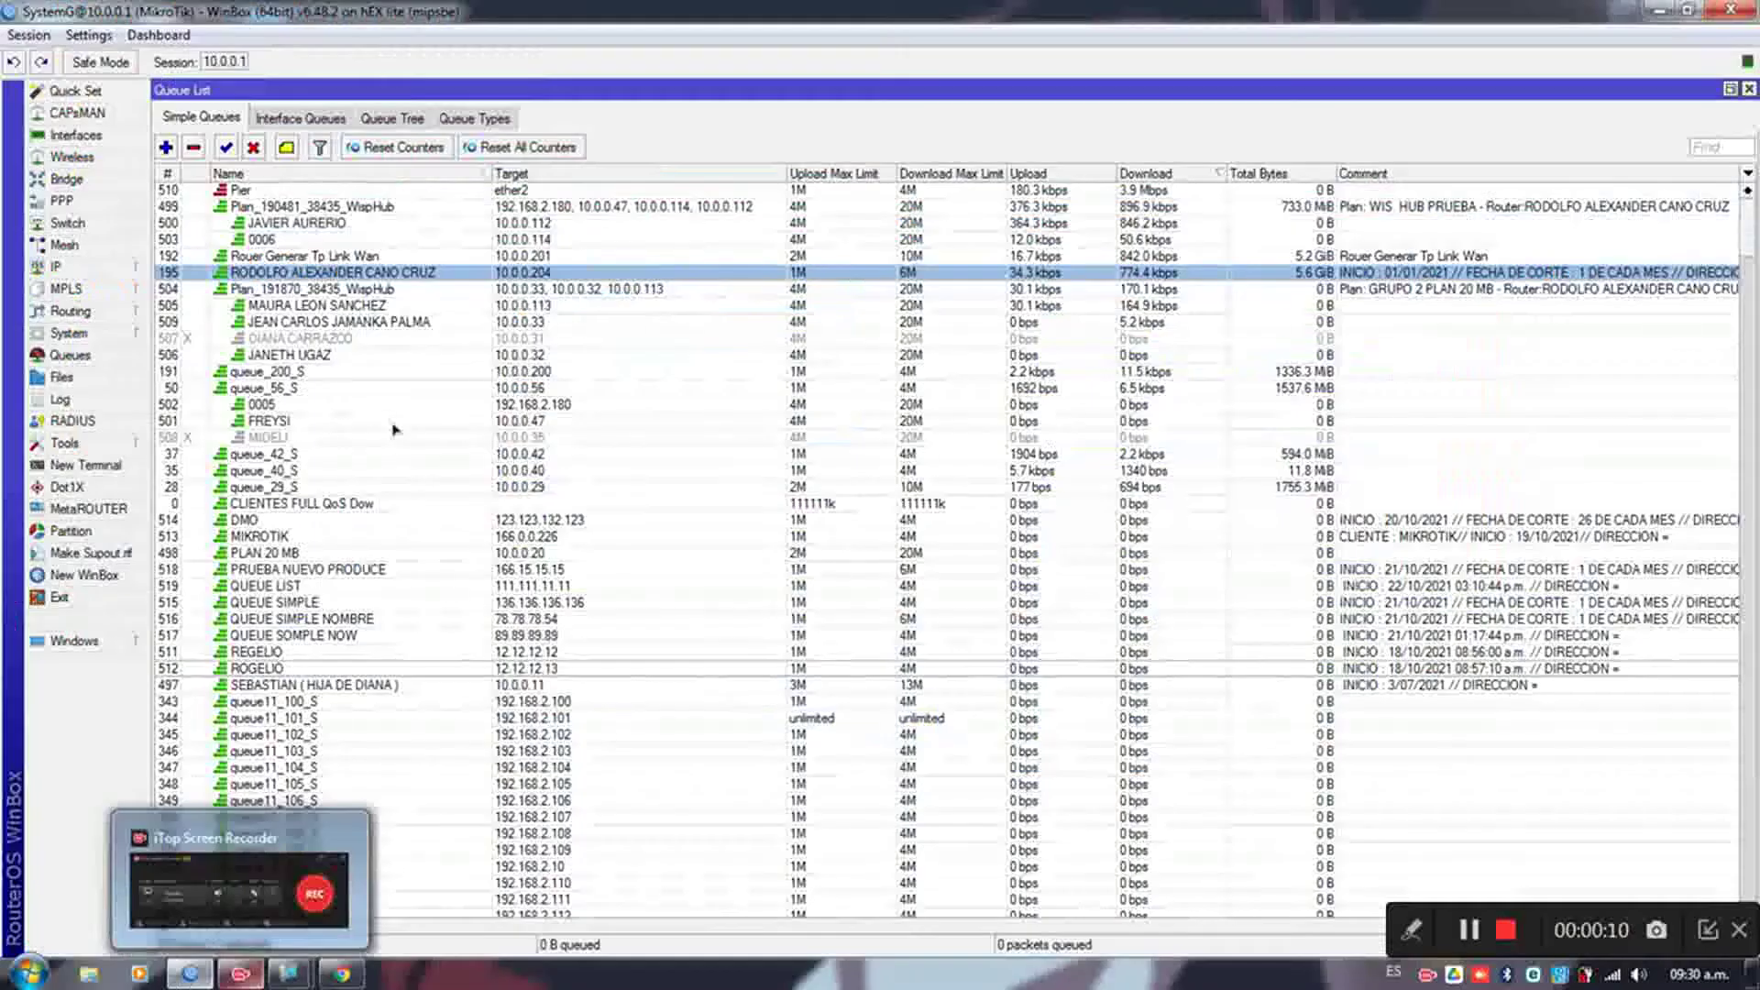
- Switch to WinBox and open the simple queue of the client with target 10.0.0.204 to inspect its limits
{"action": "left_click", "coordinate": [190, 974]}
{"action": "double_click", "coordinate": [332, 272]}
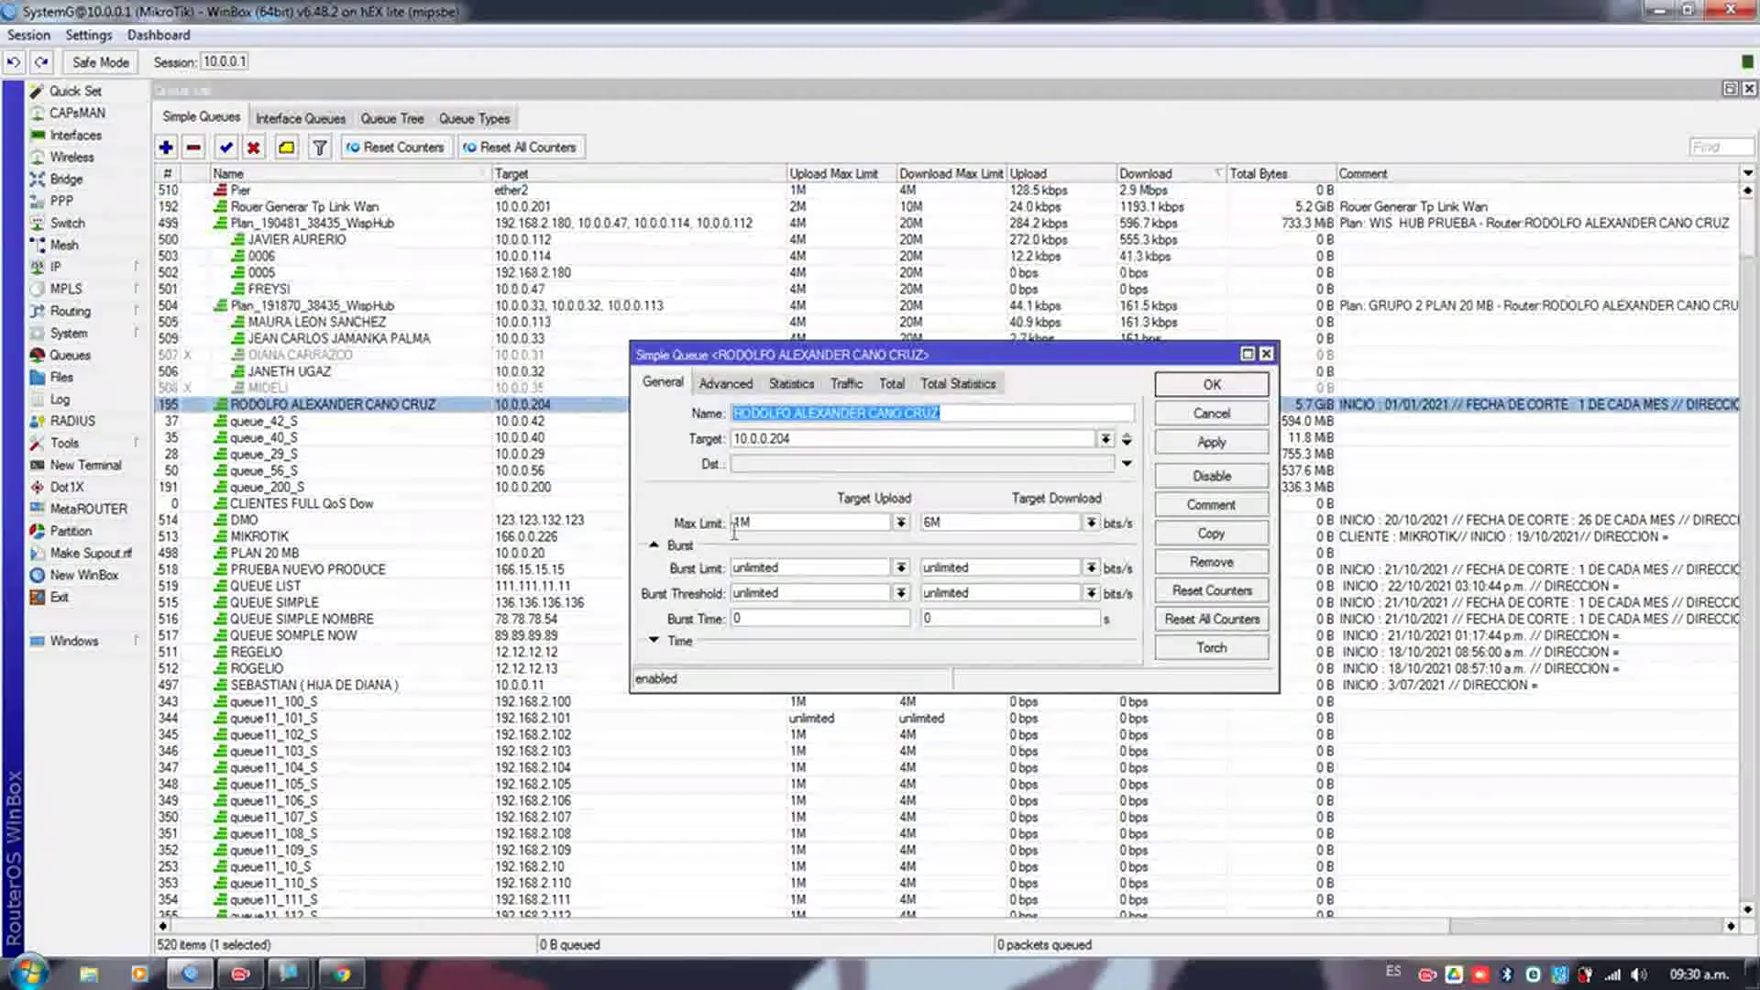
{"action": "left_click", "coordinate": [342, 973]}
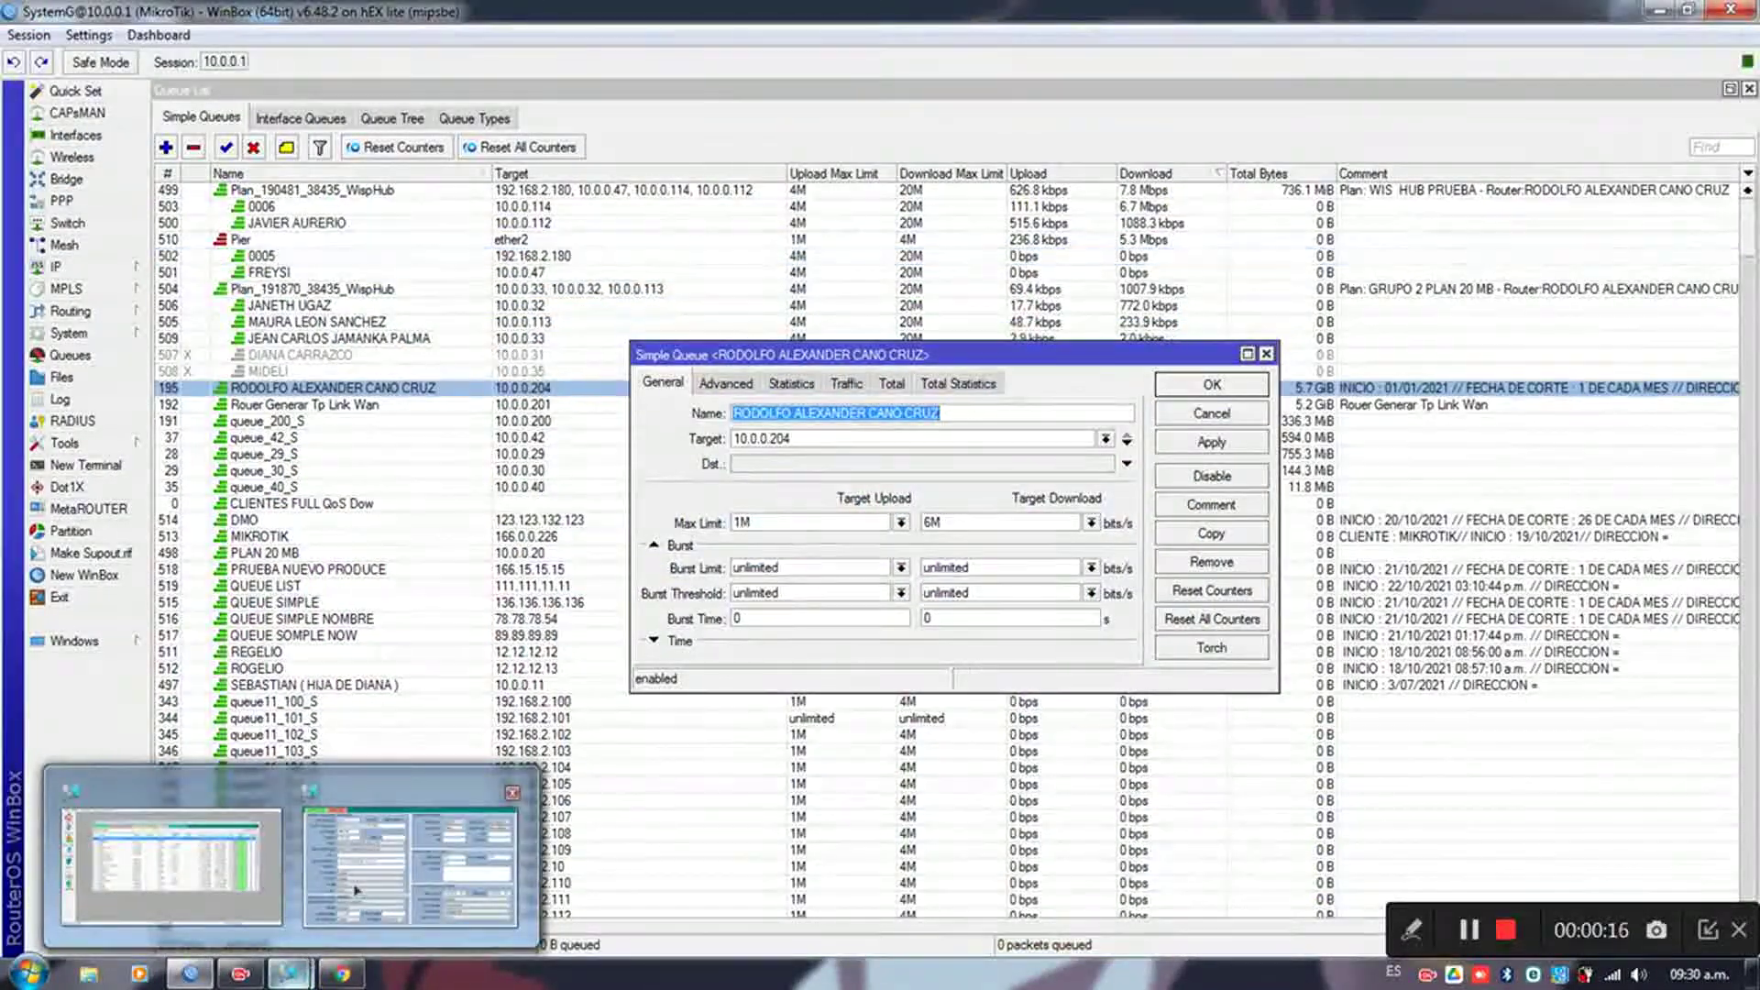
- Return to the client's record in Wisp Lan Pro and set the MikroTik speed to 1M/5M
{"action": "left_click", "coordinate": [291, 973]}
{"action": "left_click", "coordinate": [620, 749]}
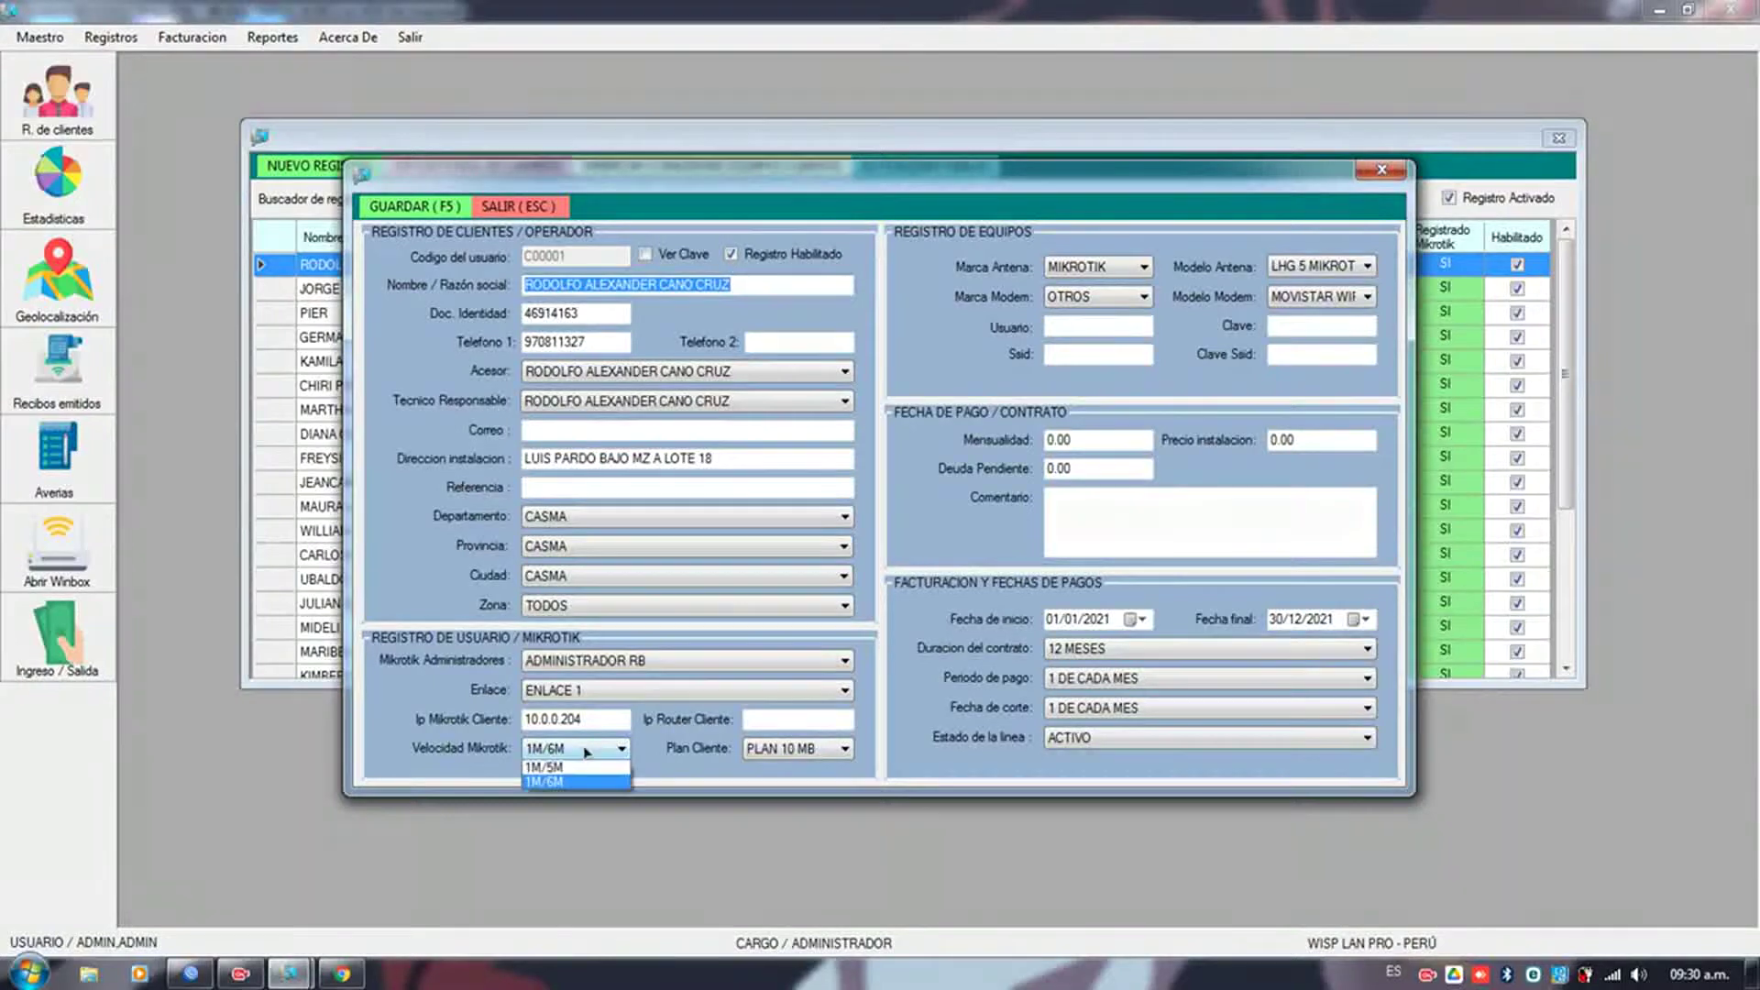
{"action": "left_click", "coordinate": [577, 782]}
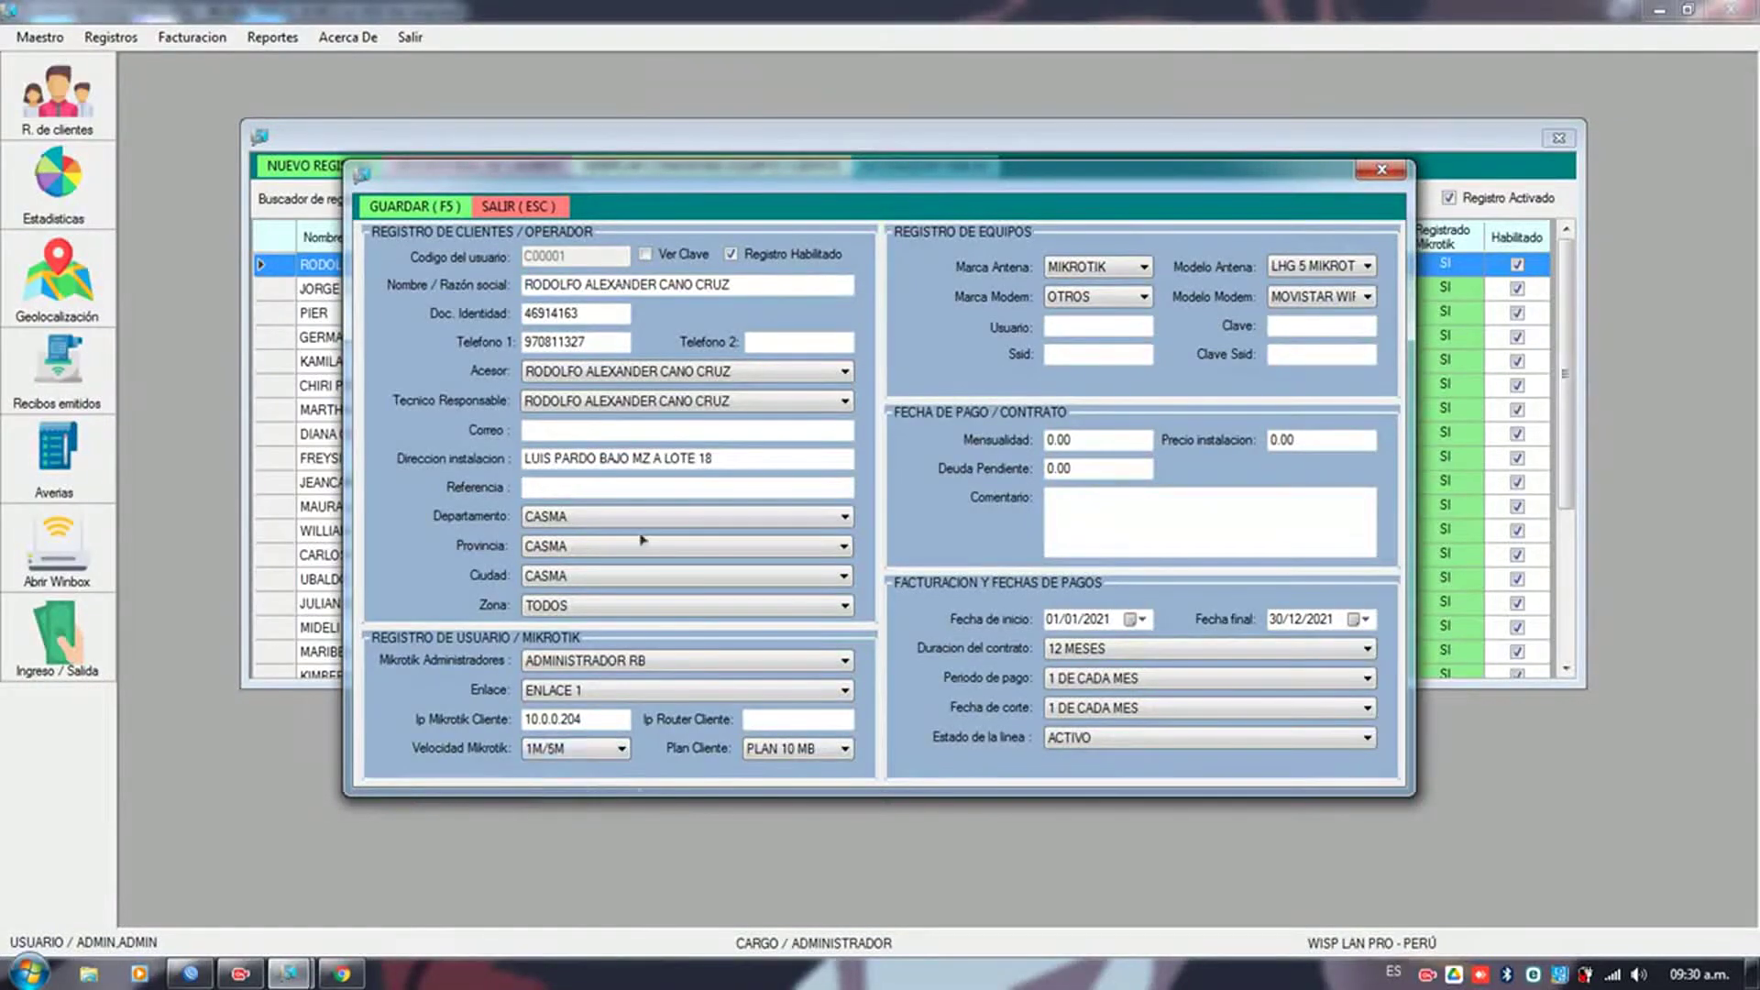
- Save the modified client record, sending the changes to the MikroTik administrator and storing a plan change history
{"action": "left_click", "coordinate": [423, 210]}
{"action": "left_click", "coordinate": [958, 568]}
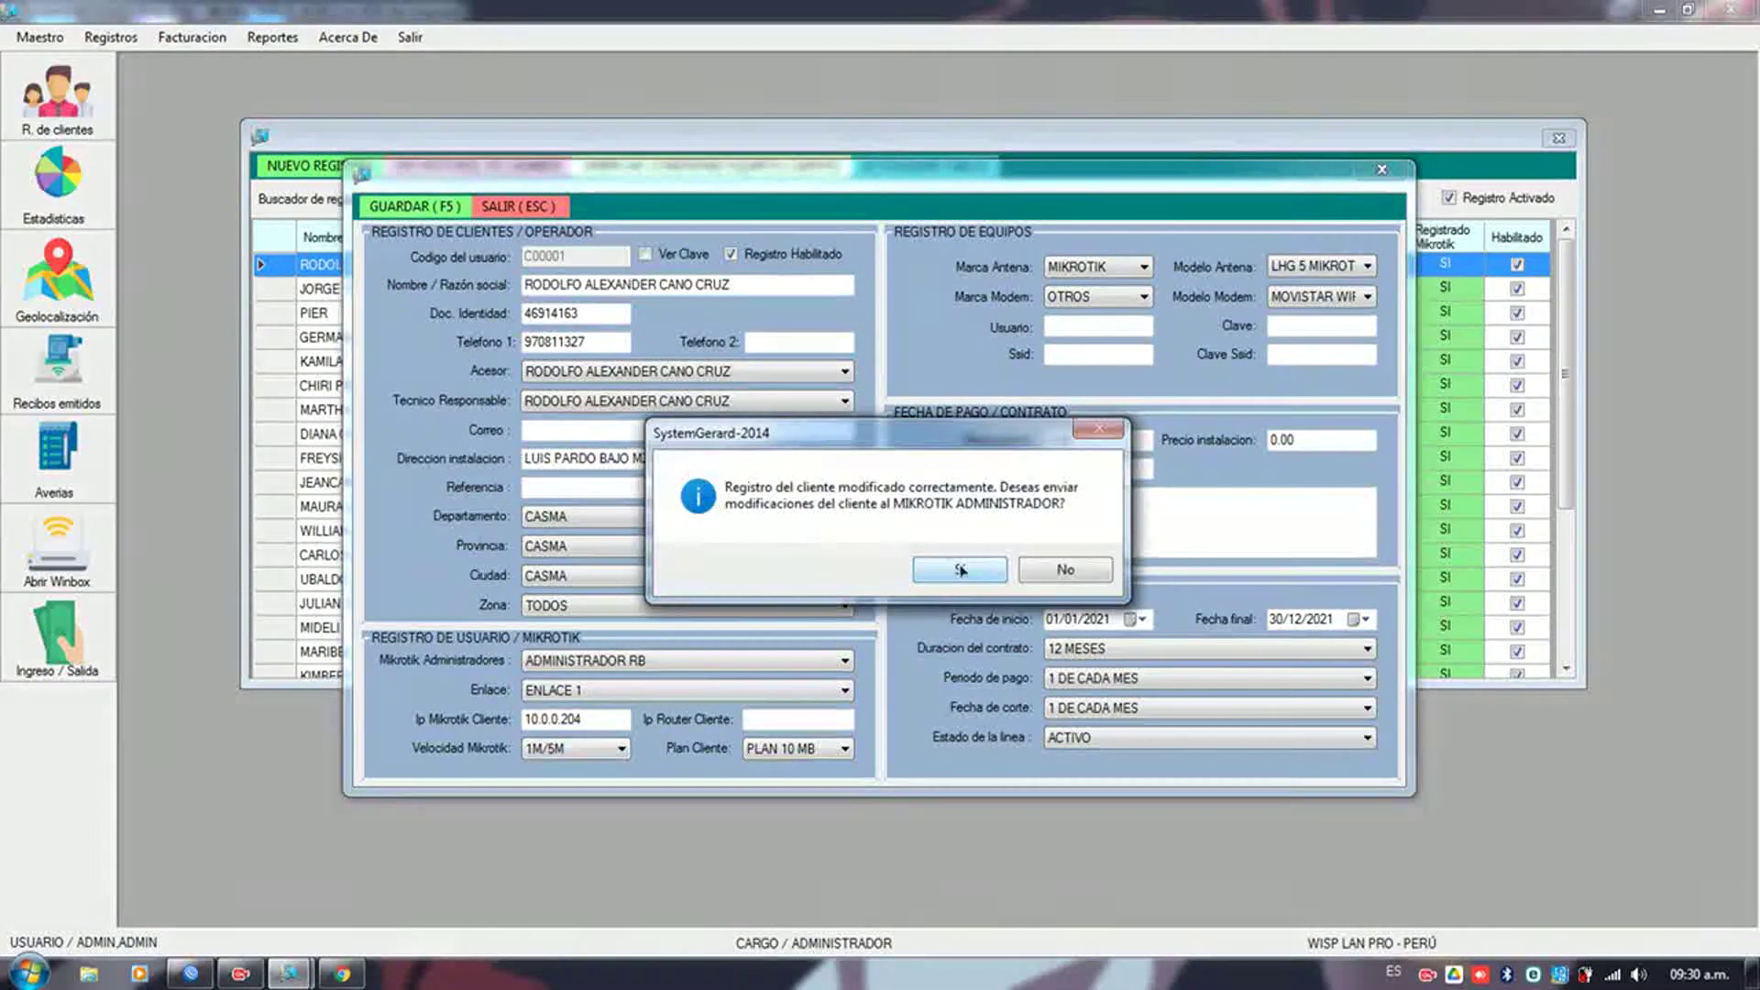
{"action": "left_click", "coordinate": [962, 572]}
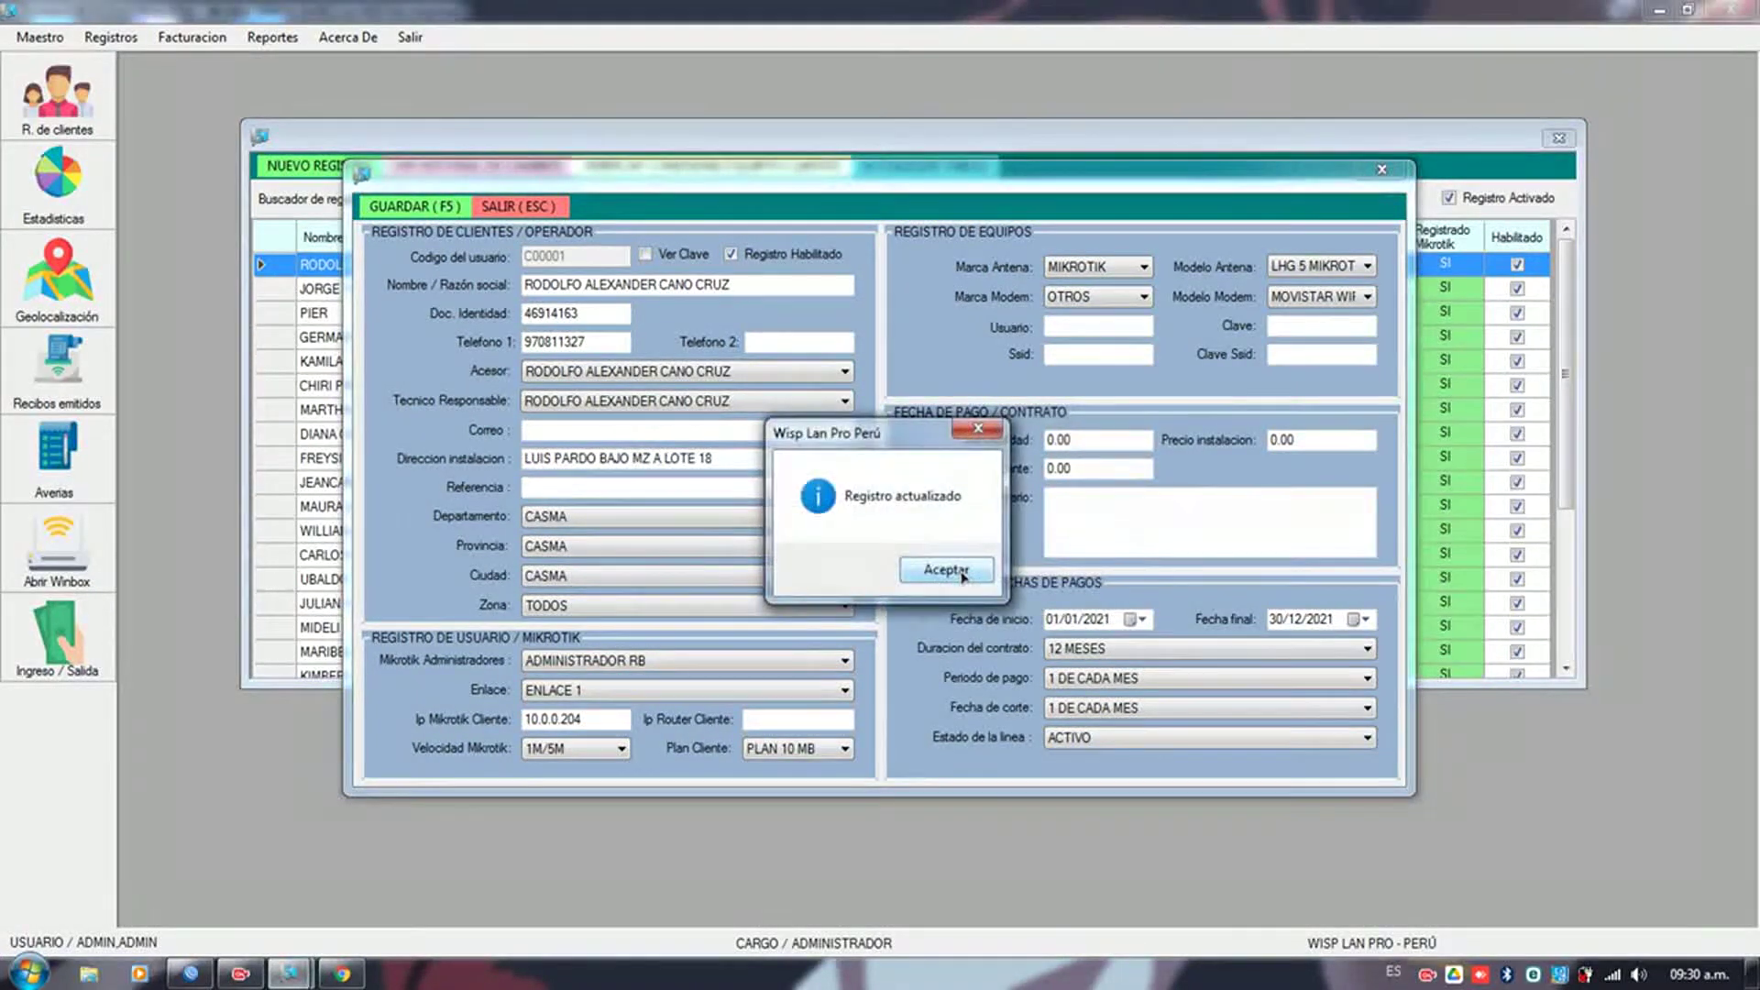
{"action": "left_click", "coordinate": [958, 570]}
{"action": "left_click", "coordinate": [994, 579]}
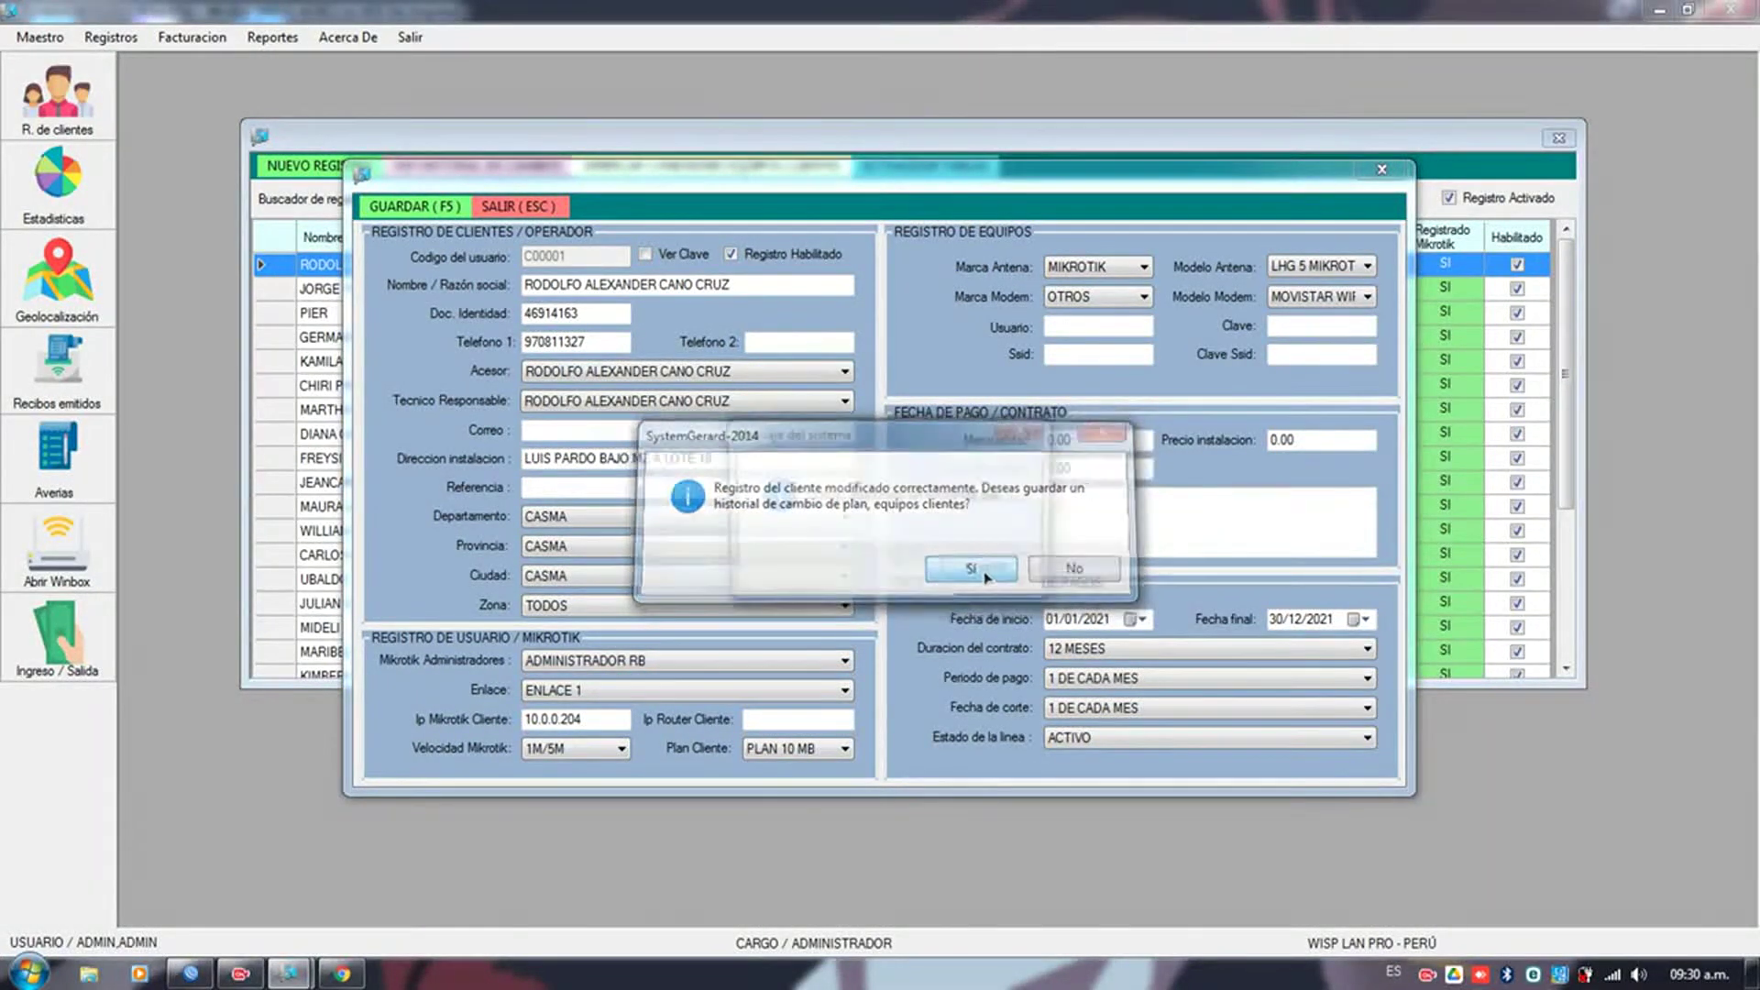
{"action": "left_click", "coordinate": [1008, 579]}
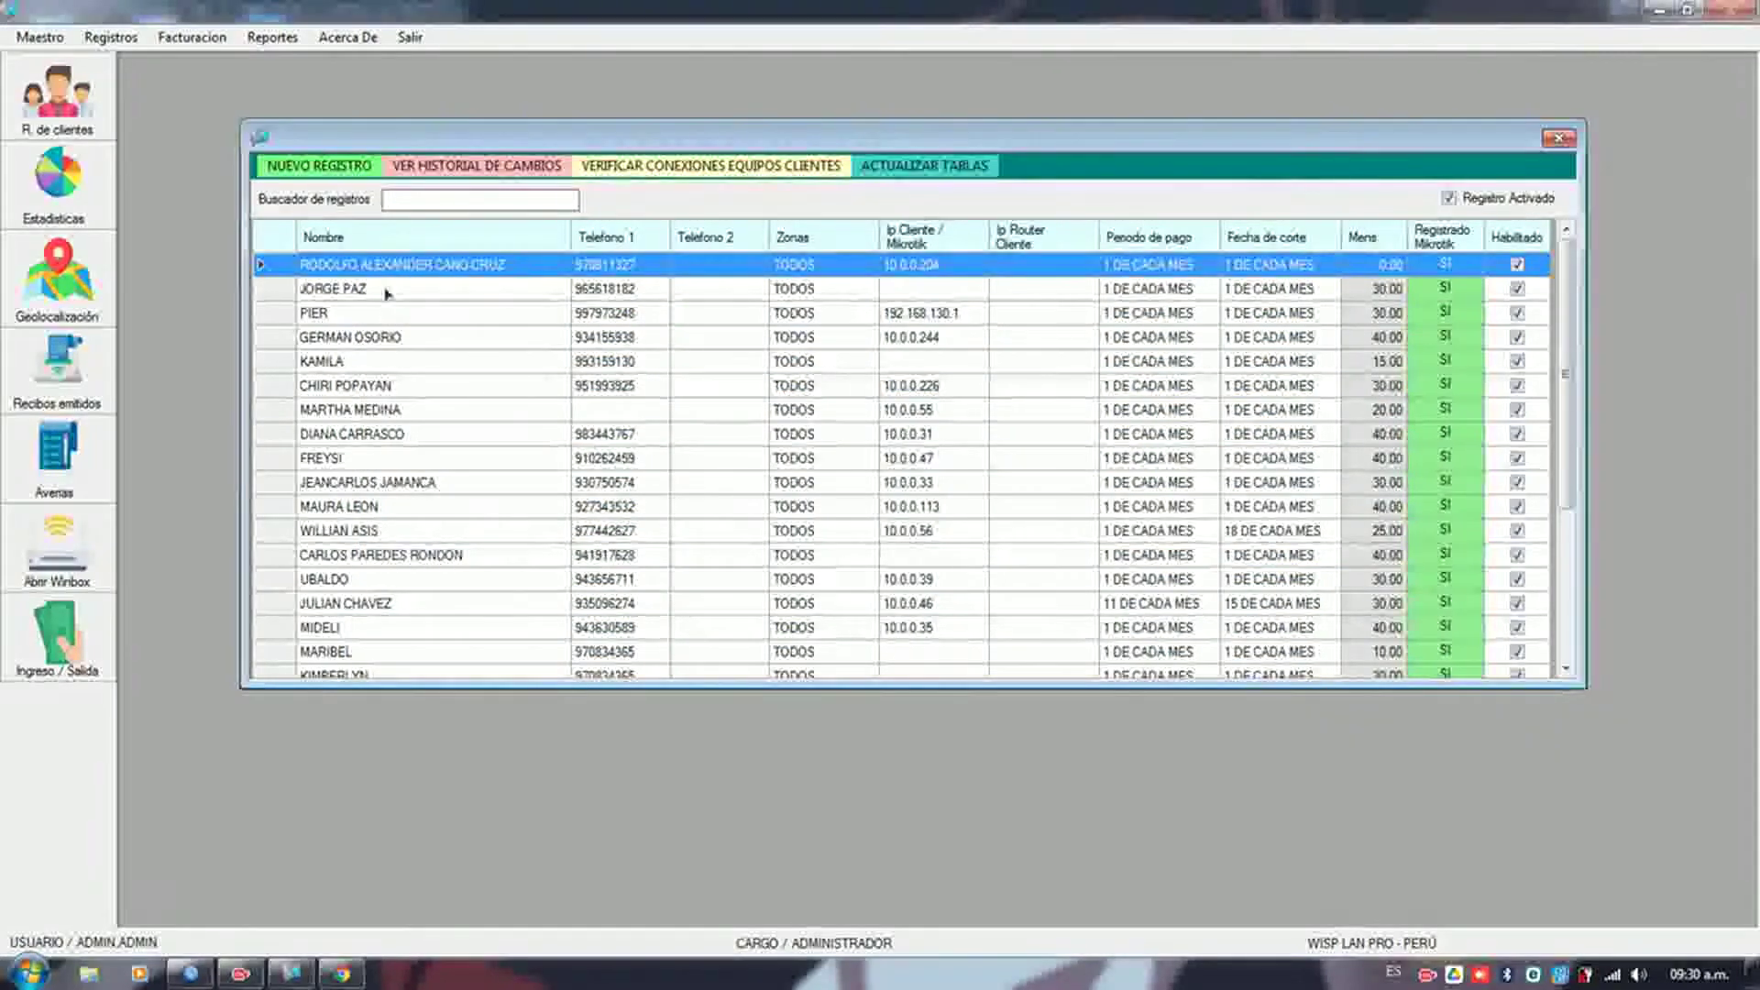
- Check the updated queue of the 10.0.0.204 client in WinBox, then close the queue and WinBox
{"action": "left_click", "coordinate": [291, 973]}
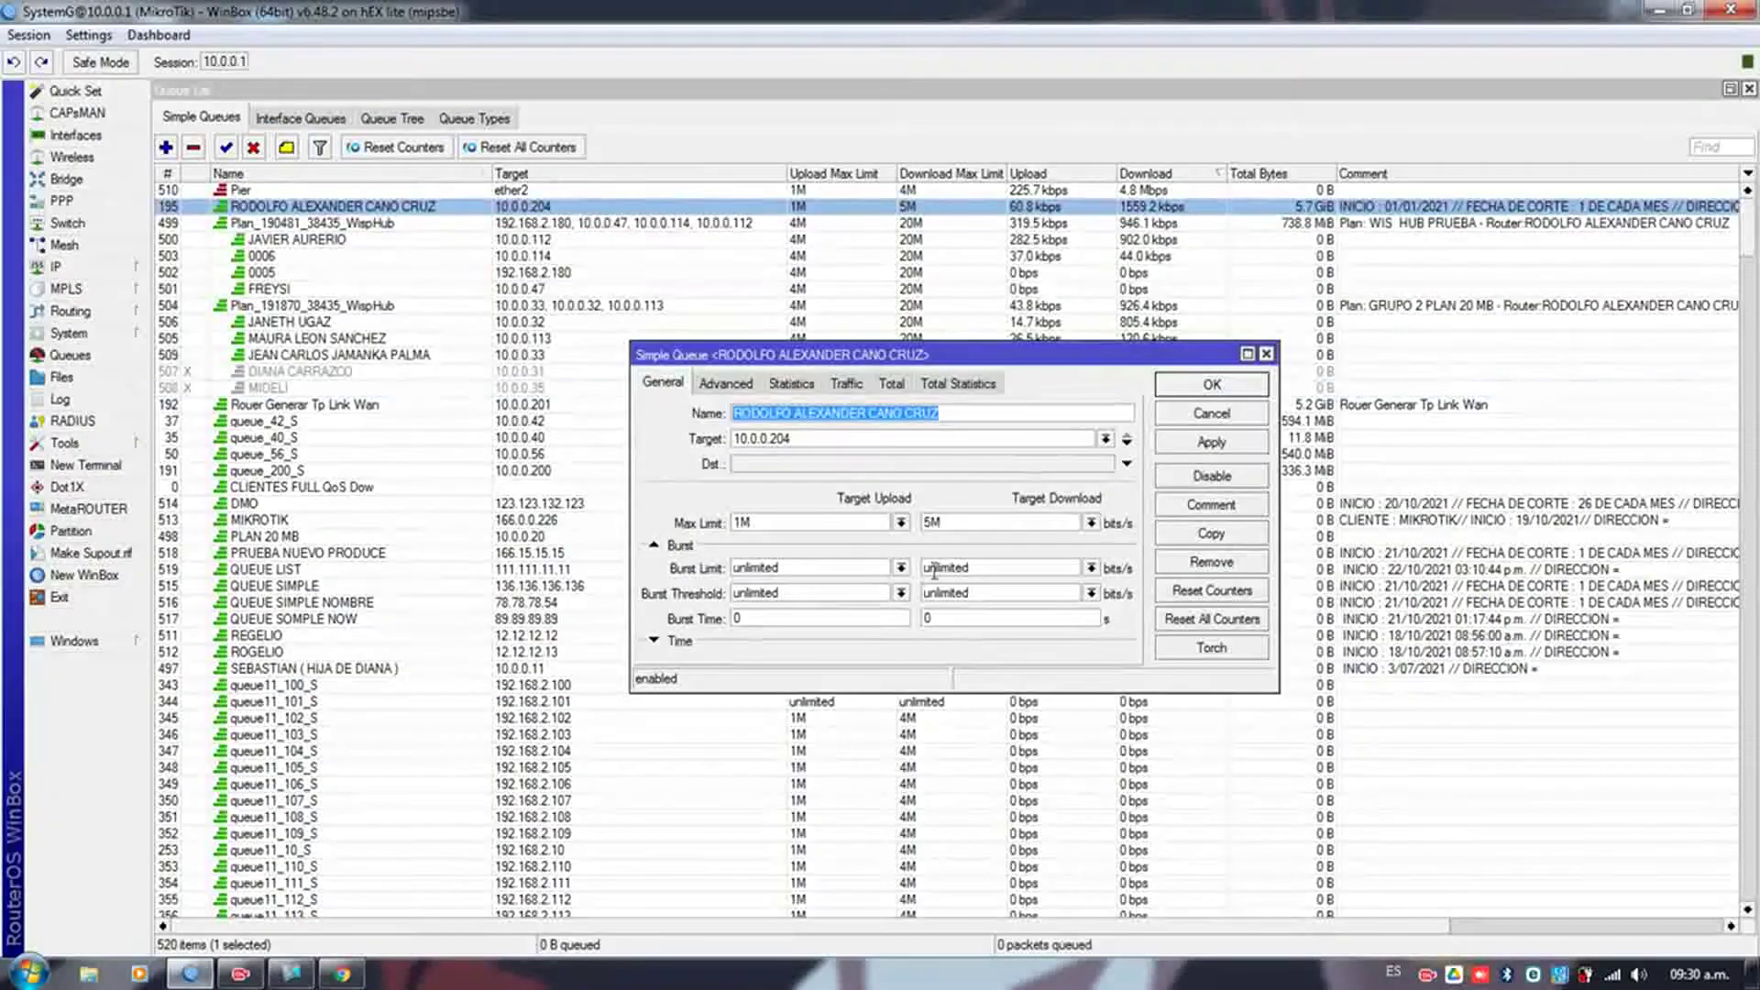
{"action": "left_click", "coordinate": [1212, 384]}
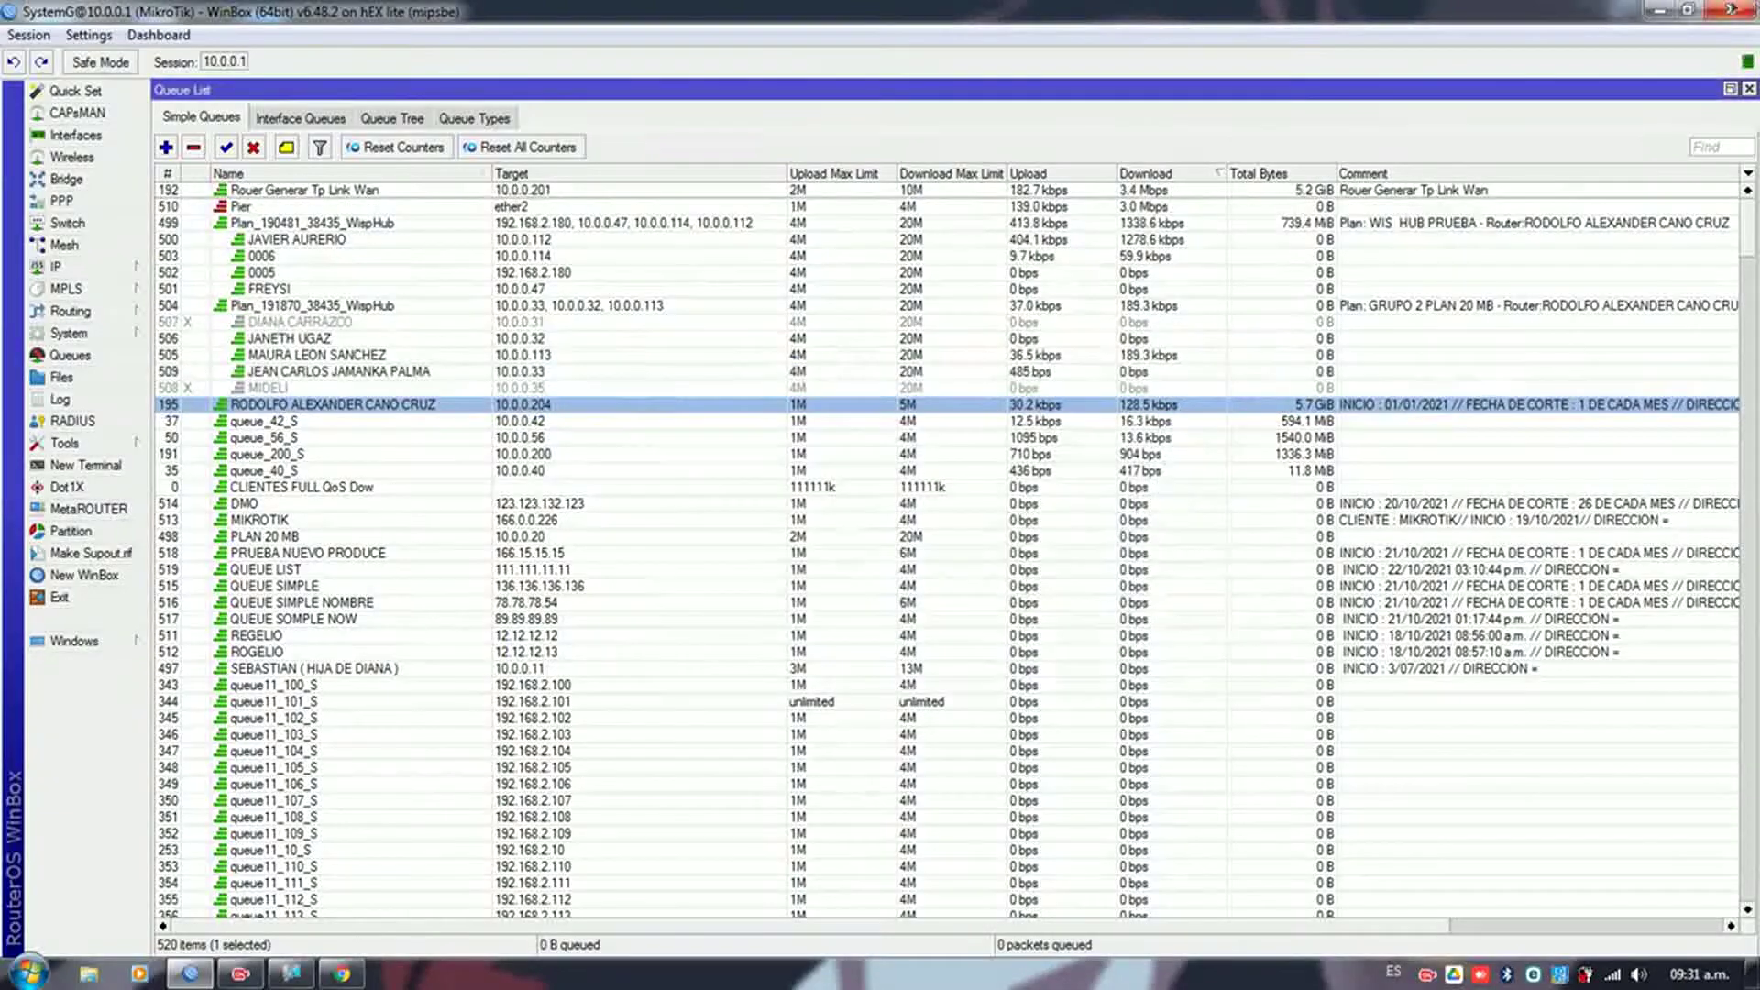
{"action": "left_click", "coordinate": [1727, 11]}
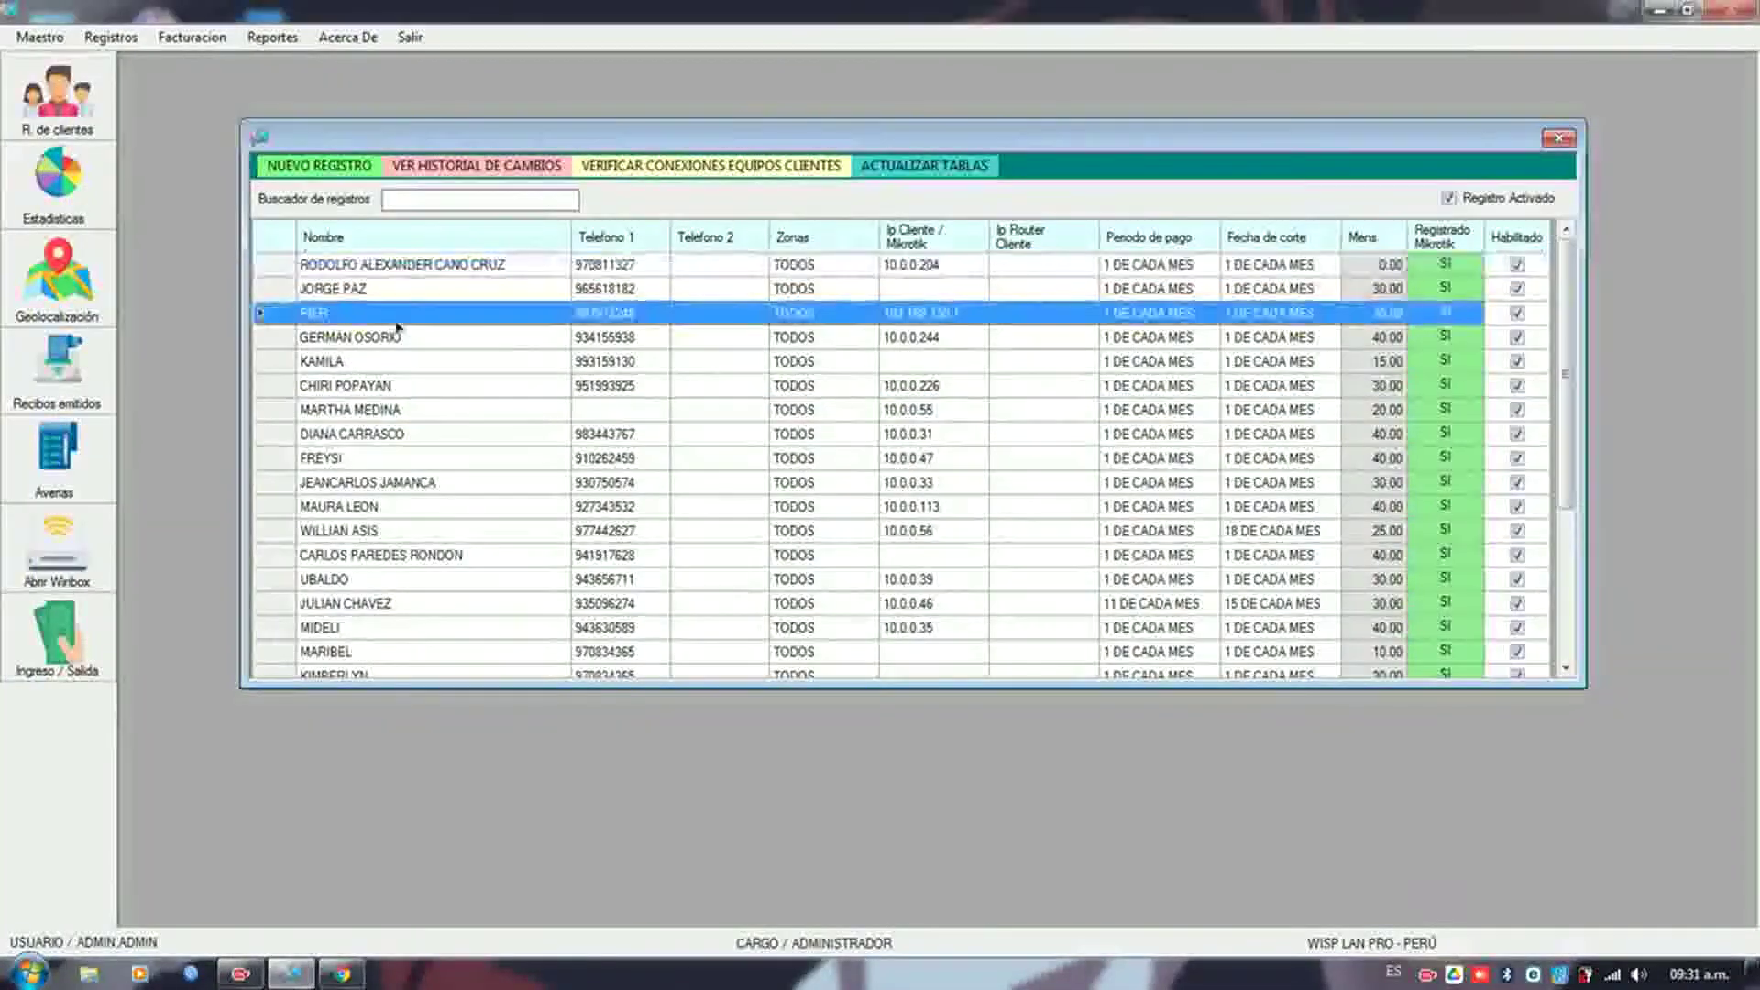
{"action": "left_click", "coordinate": [406, 336]}
{"action": "scroll", "coordinate": [531, 582], "scroll_direction": "down", "scroll_amount": 4}
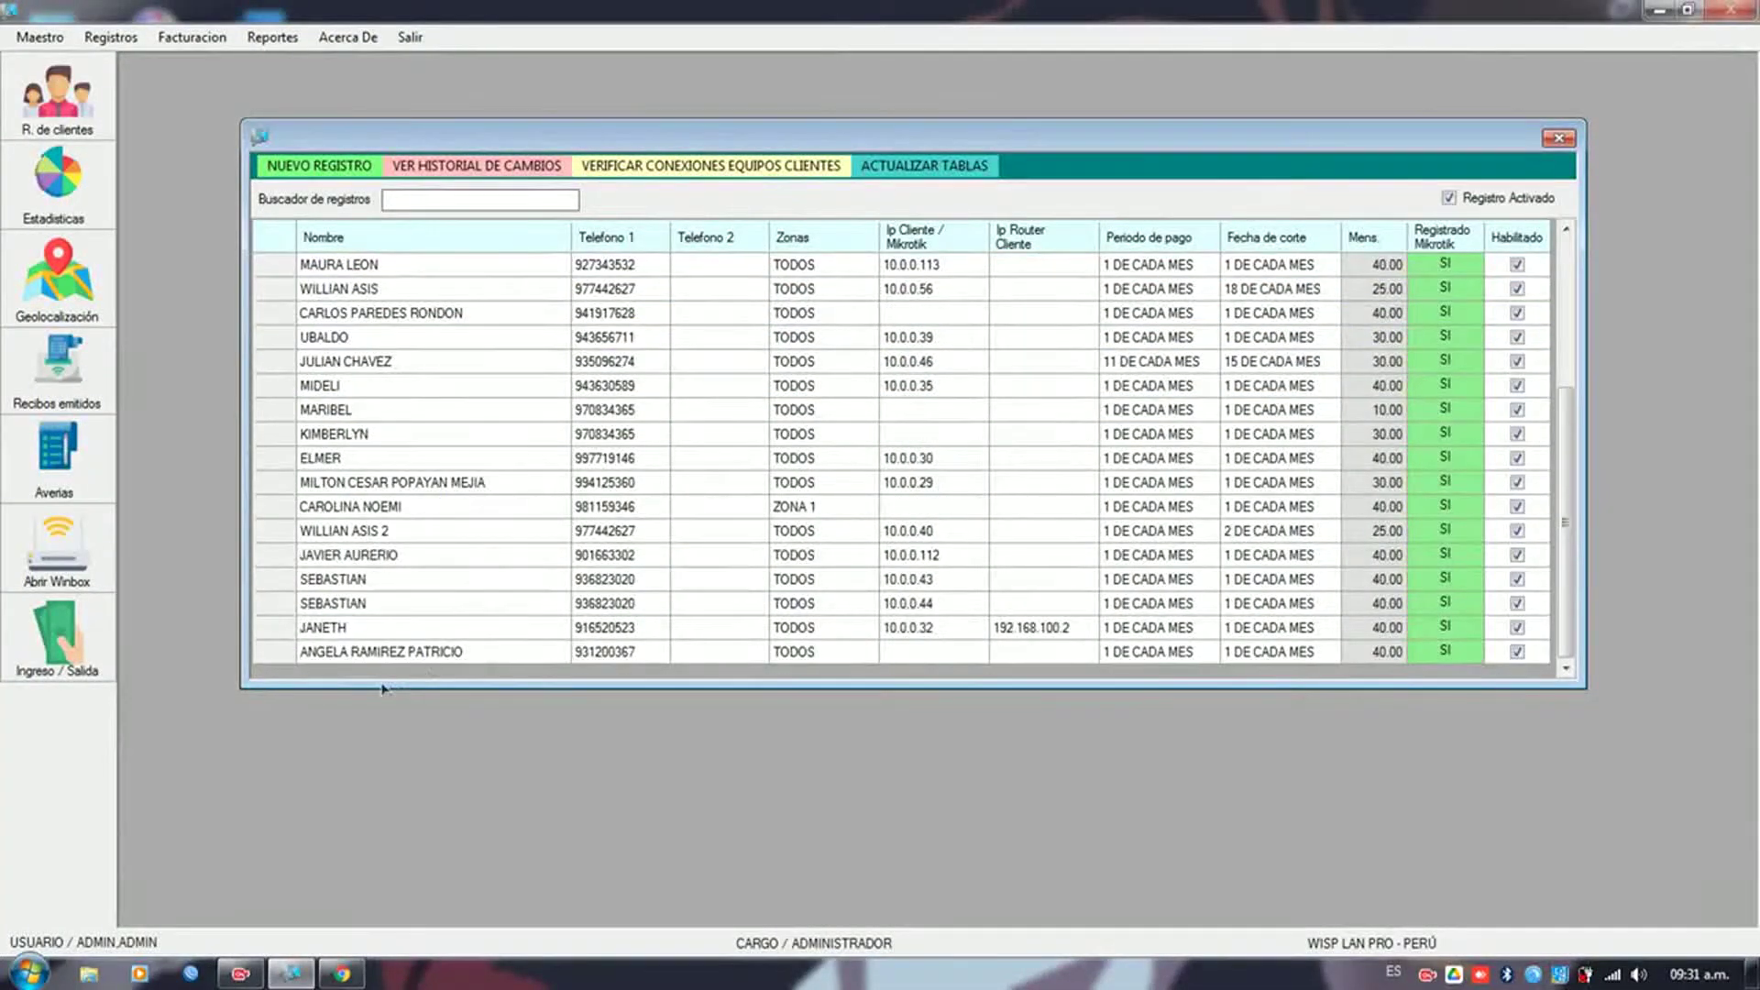
{"action": "scroll", "coordinate": [385, 458], "scroll_direction": "up", "scroll_amount": 5}
{"action": "left_click", "coordinate": [412, 264]}
{"action": "left_click", "coordinate": [410, 289]}
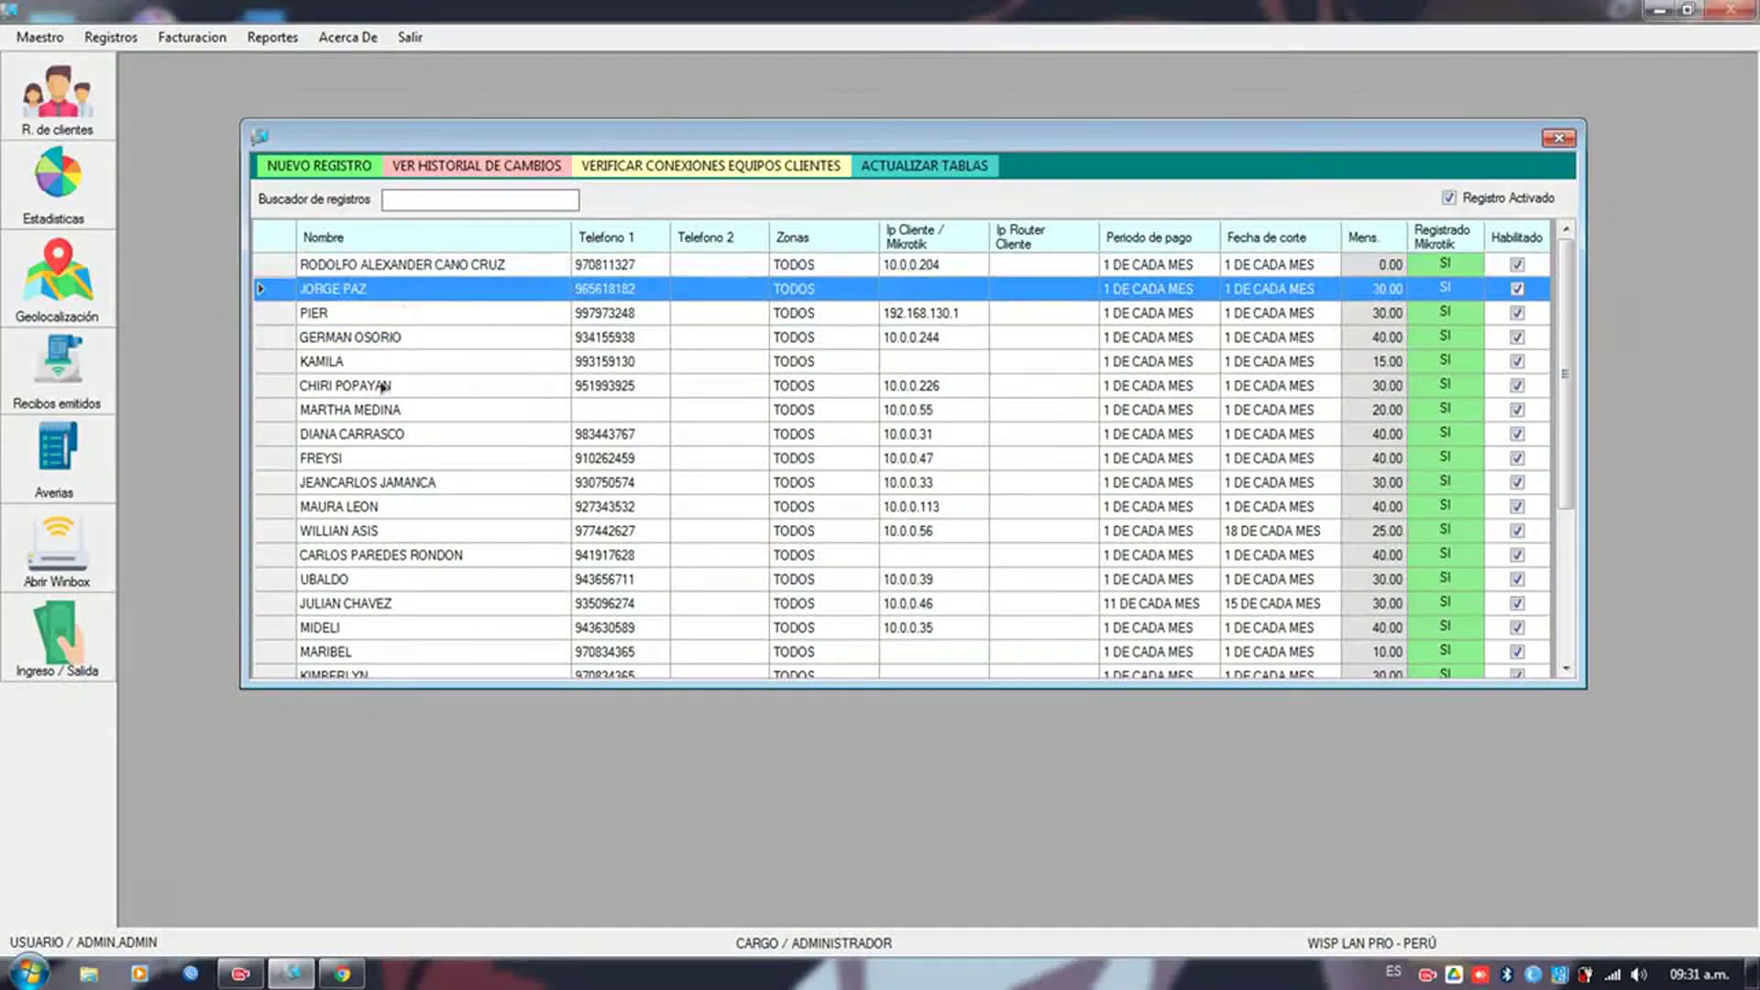
- Open the CPE configuration of the client at 10.0.0.244 in the browser and proceed past the privacy warning
{"action": "left_click", "coordinate": [357, 340]}
{"action": "right_click", "coordinate": [358, 341]}
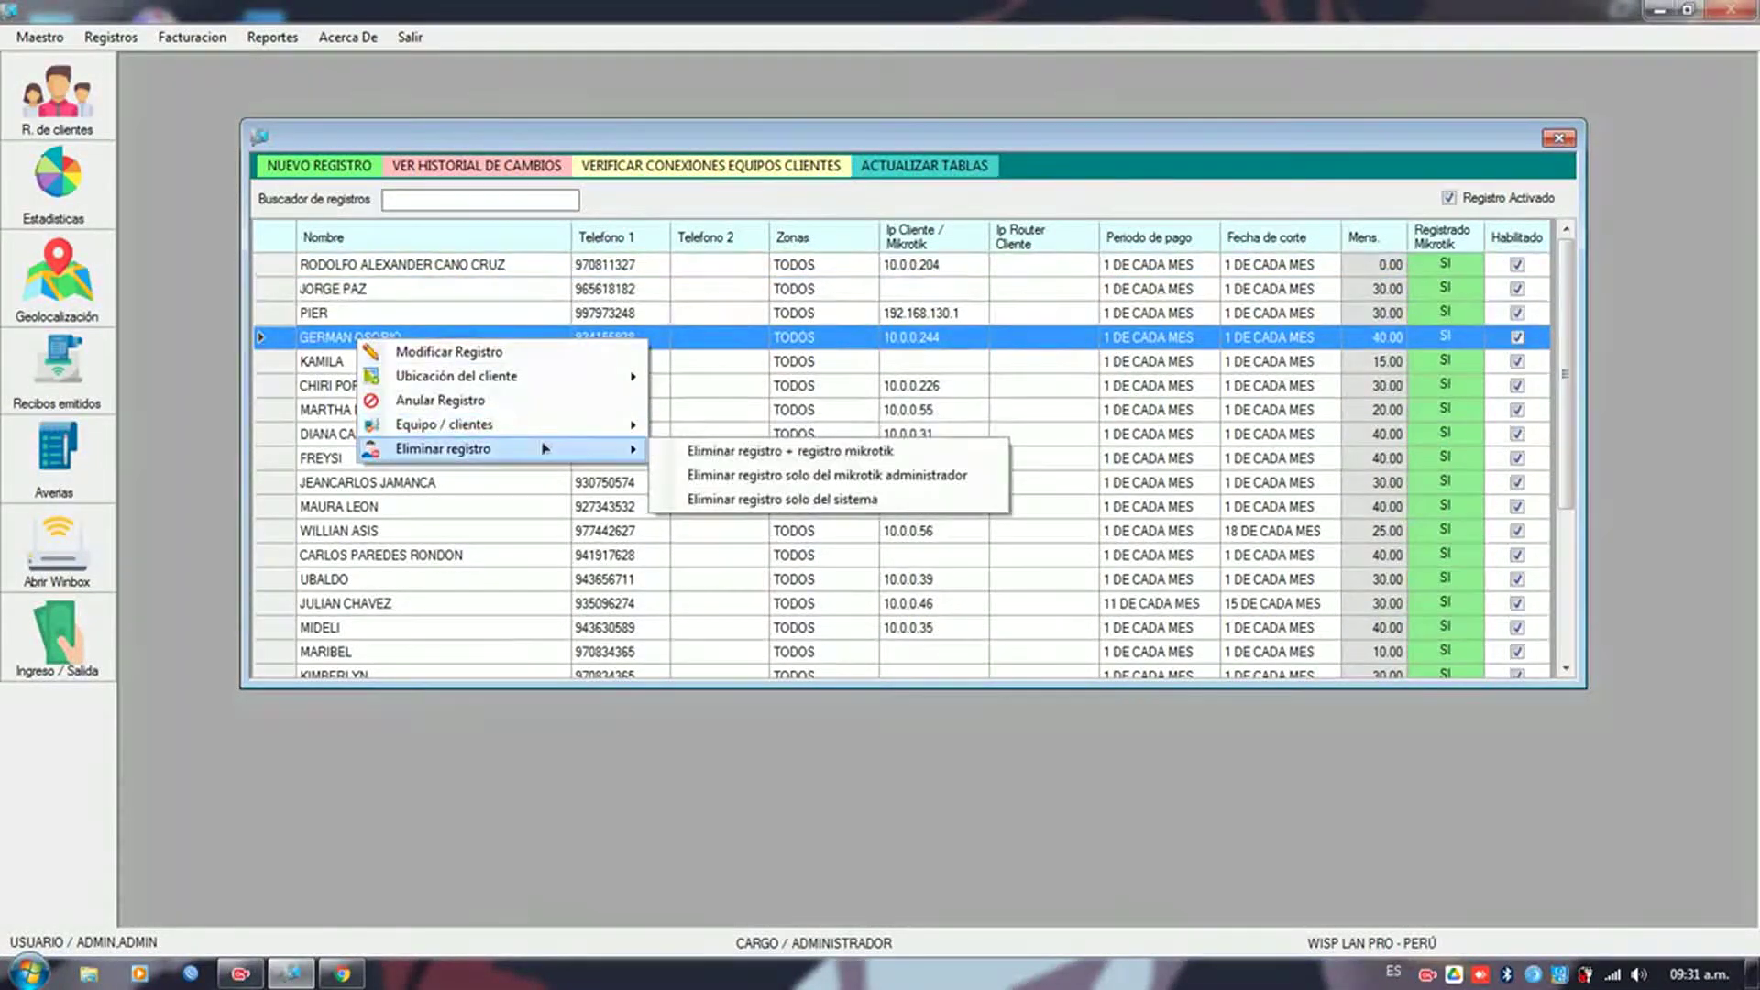
{"action": "mouse_move", "coordinate": [572, 435]}
{"action": "left_click", "coordinate": [747, 431]}
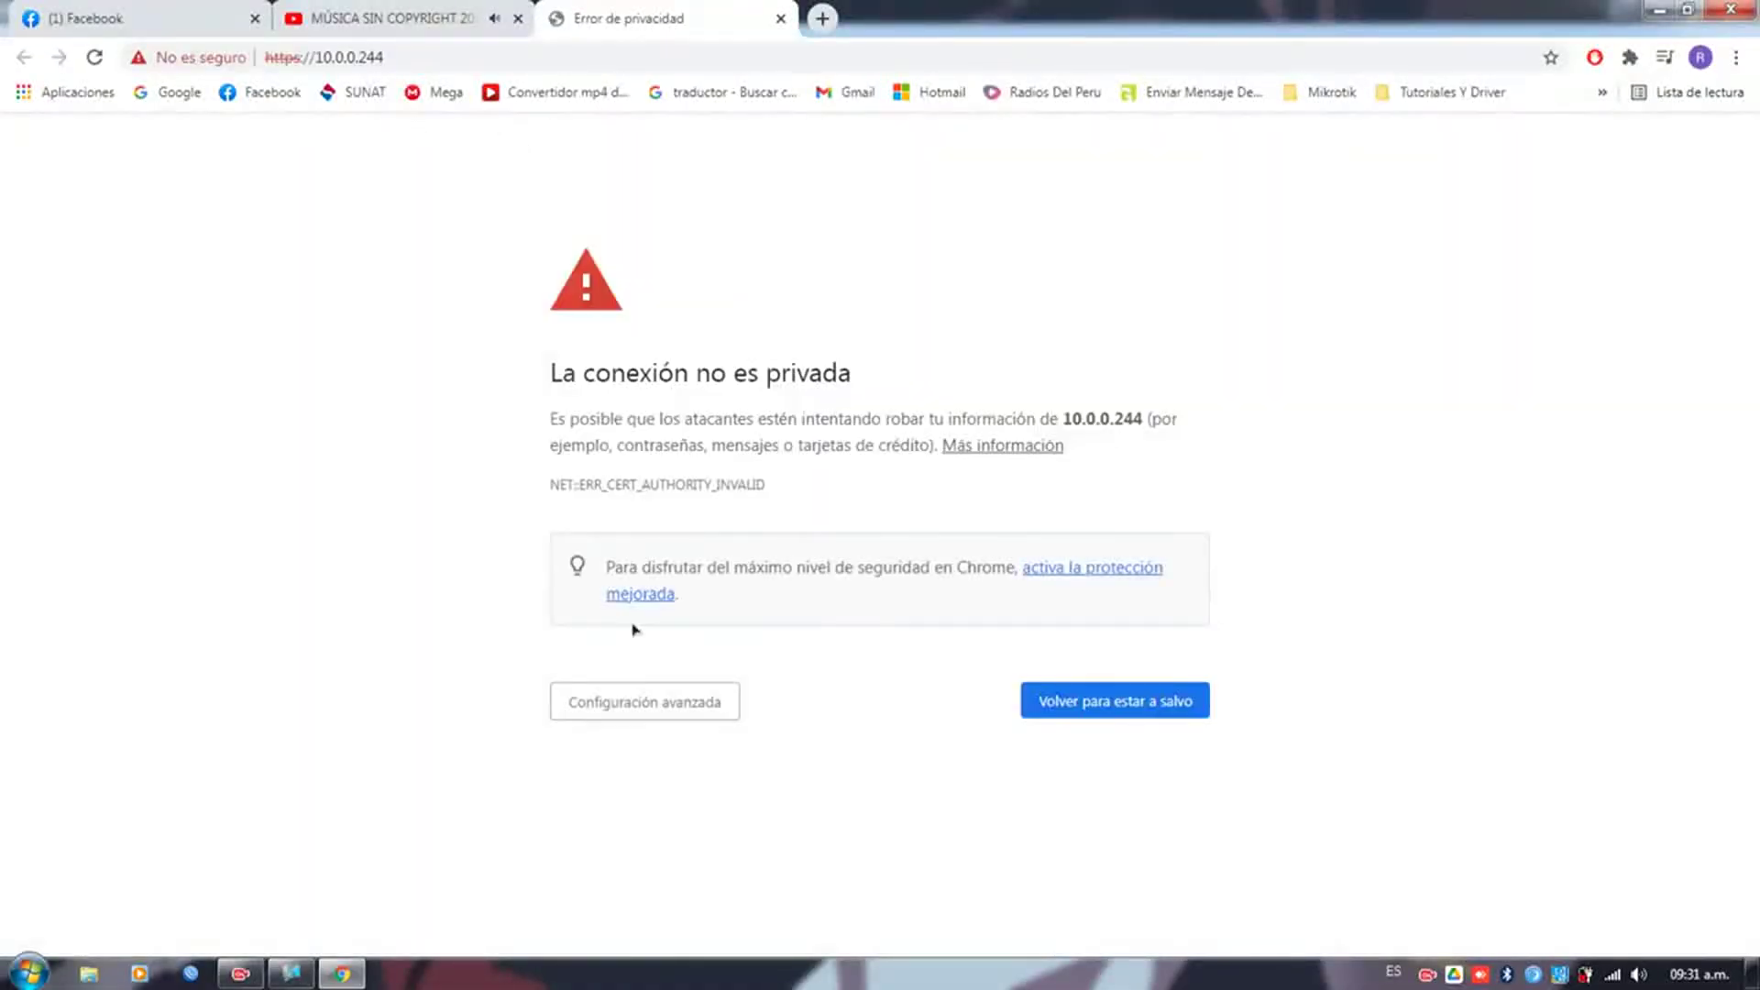
{"action": "left_click", "coordinate": [656, 701]}
{"action": "left_click", "coordinate": [683, 870]}
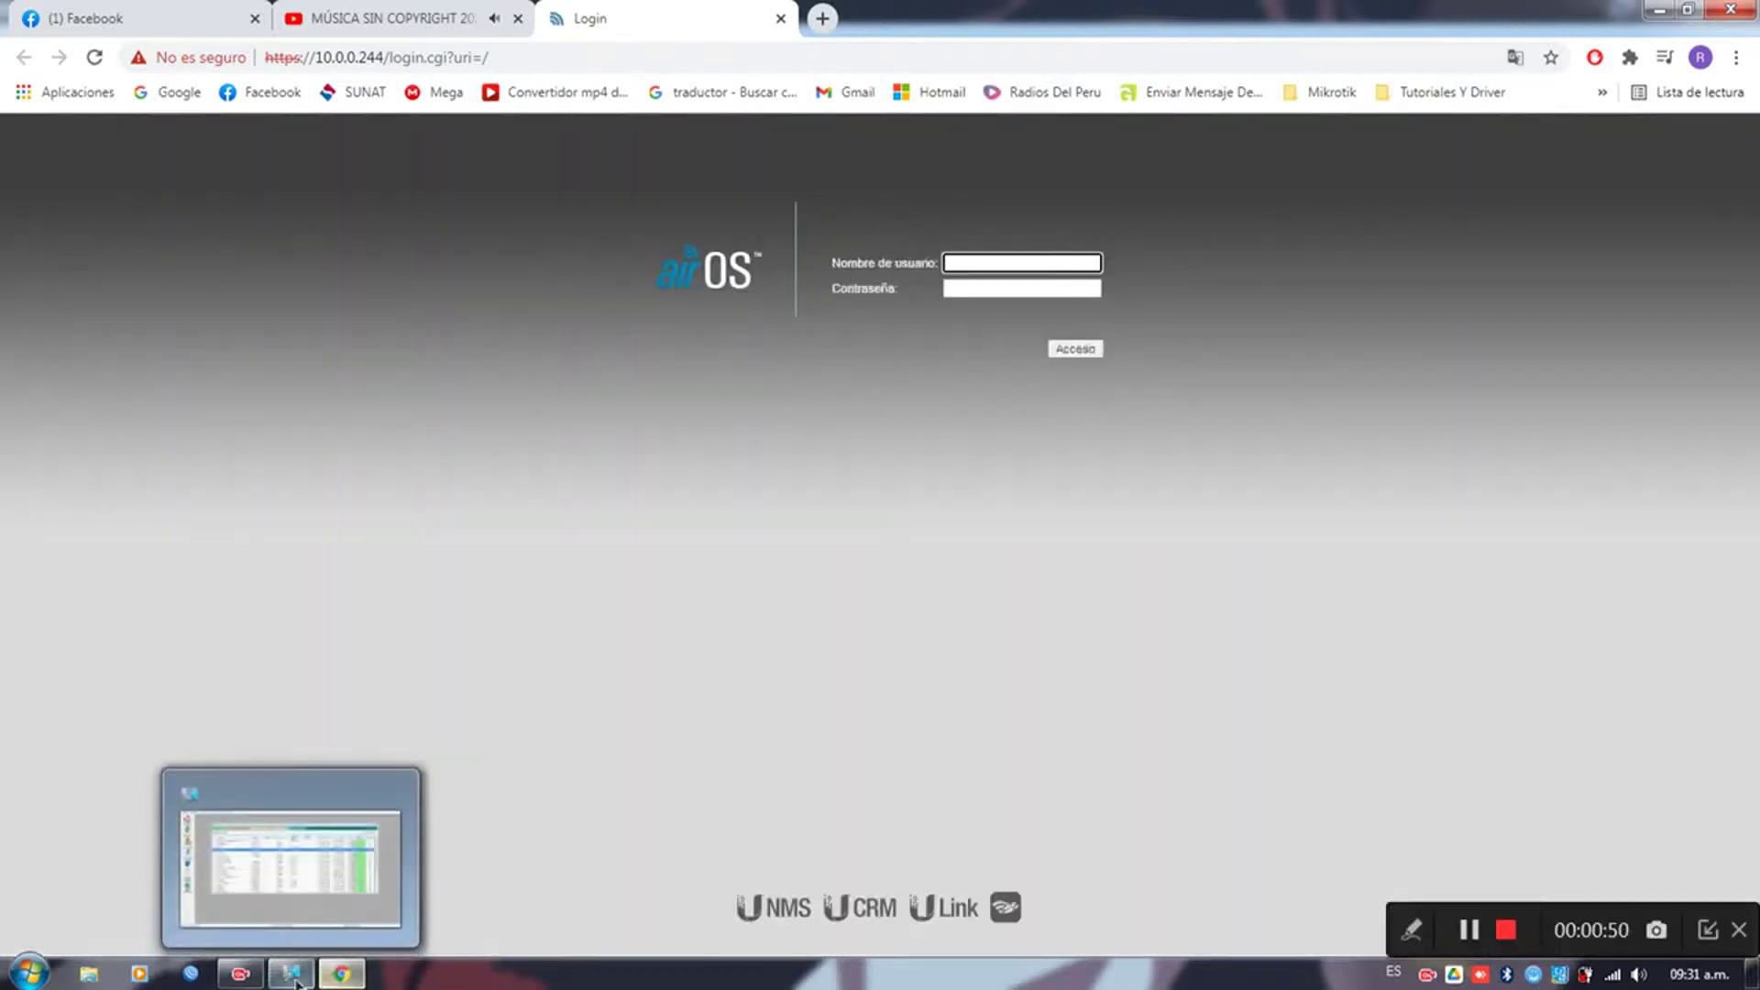
- Return to the client list and verify the connection of the 10.0.0.244 client's equipment with a ping, then close the results
{"action": "left_click", "coordinate": [298, 983]}
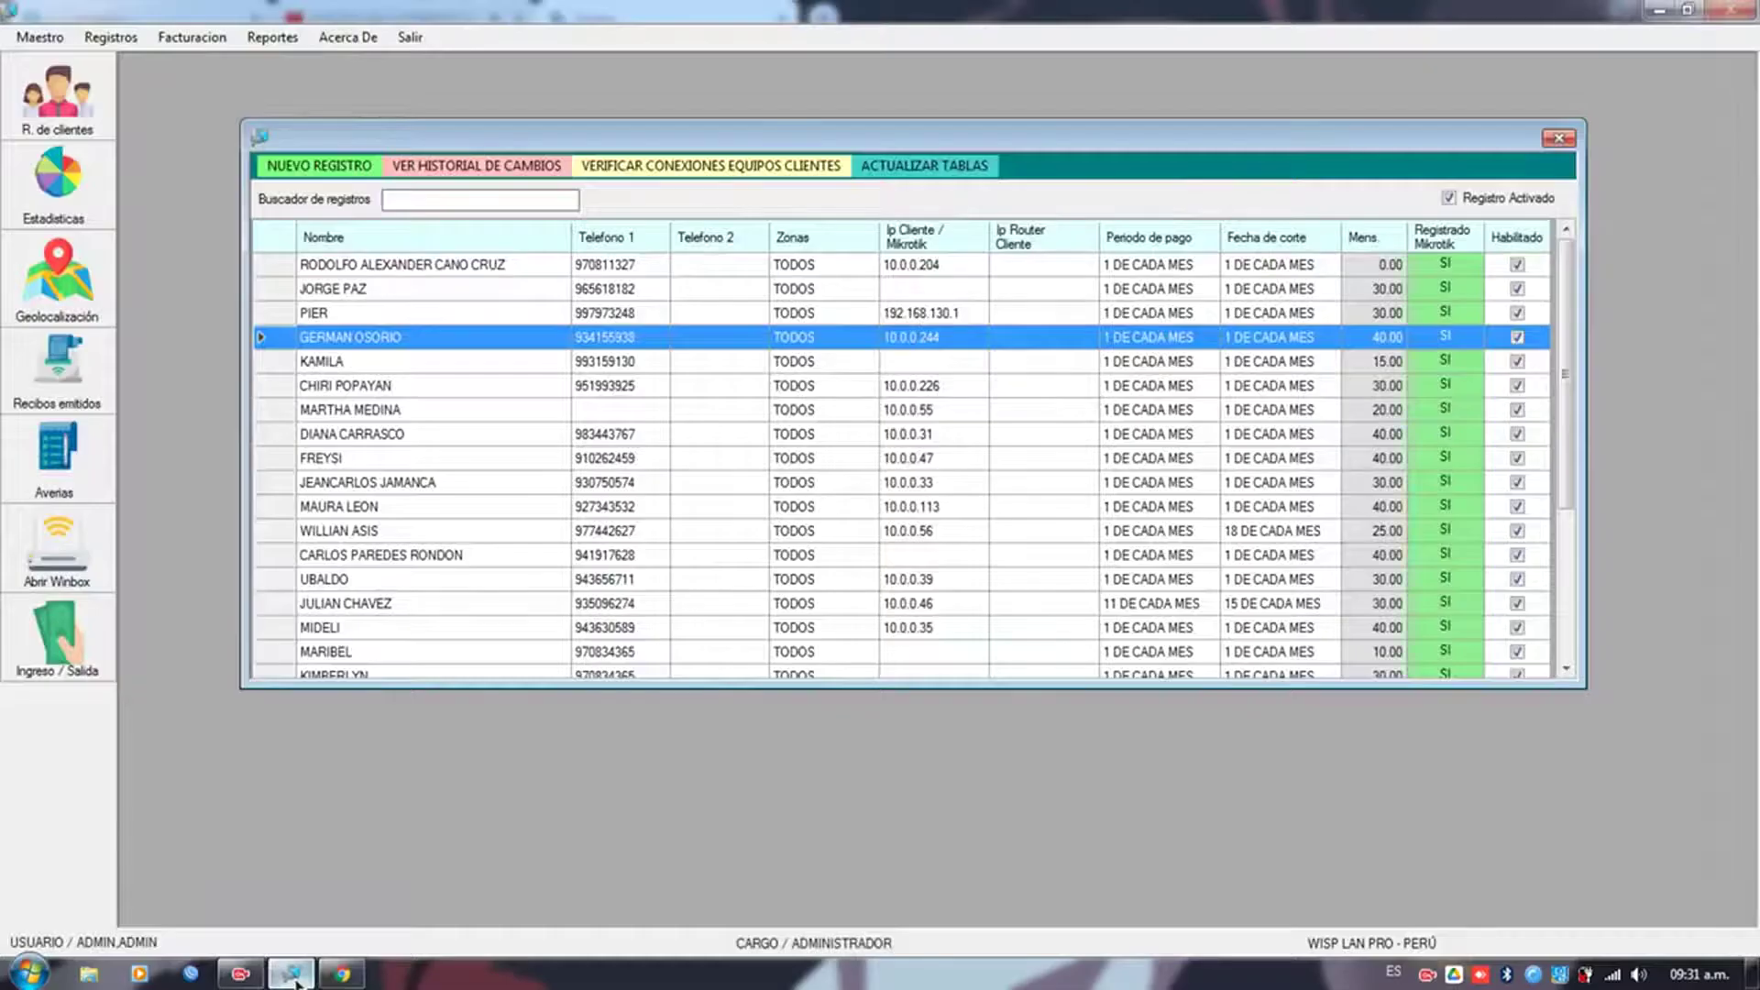
{"action": "right_click", "coordinate": [432, 338]}
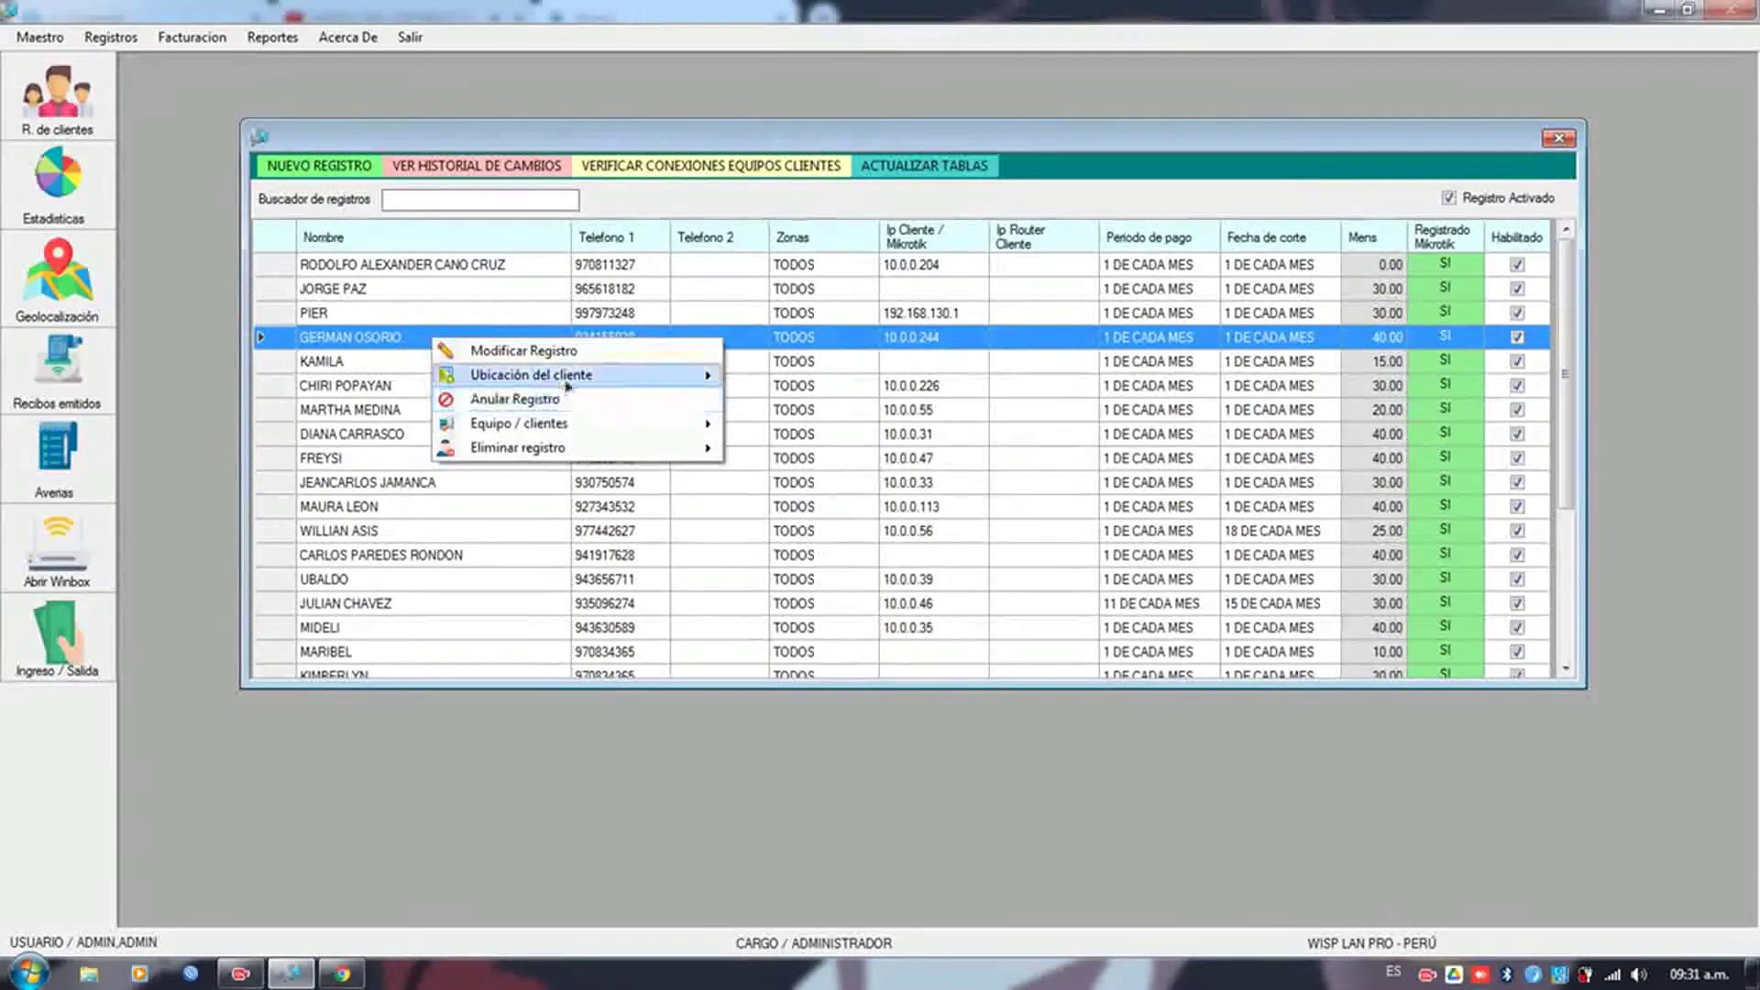
{"action": "mouse_move", "coordinate": [694, 435]}
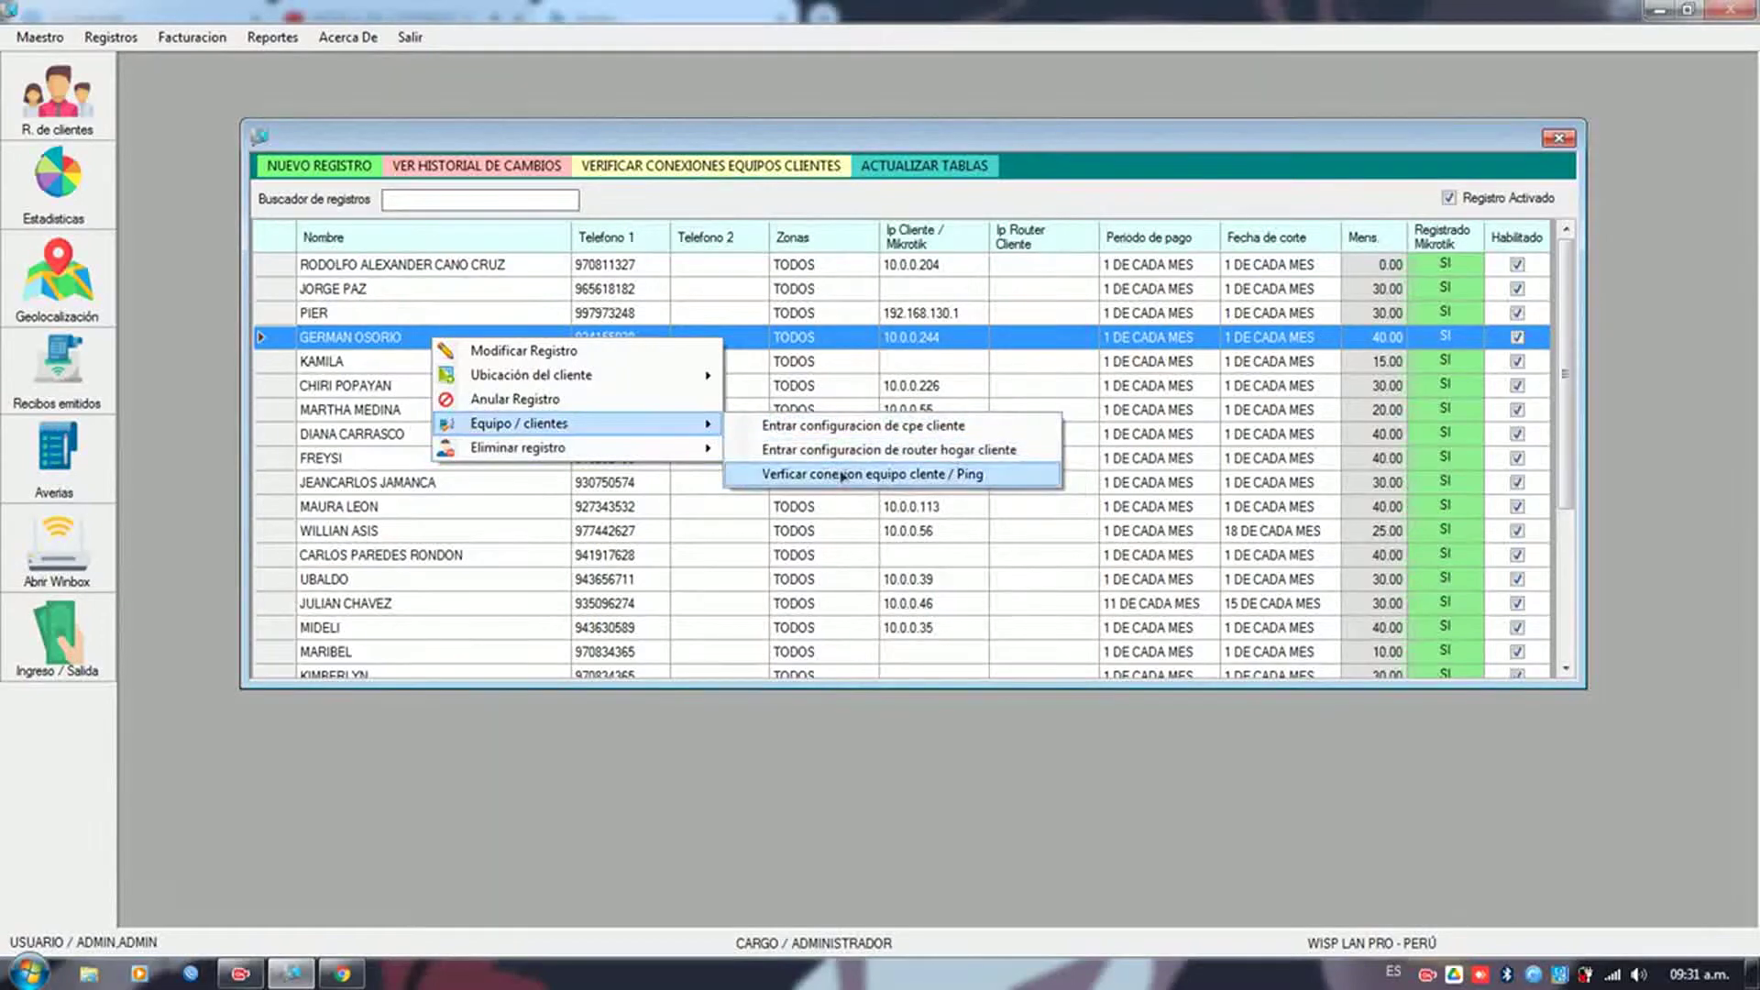
{"action": "left_click", "coordinate": [834, 474]}
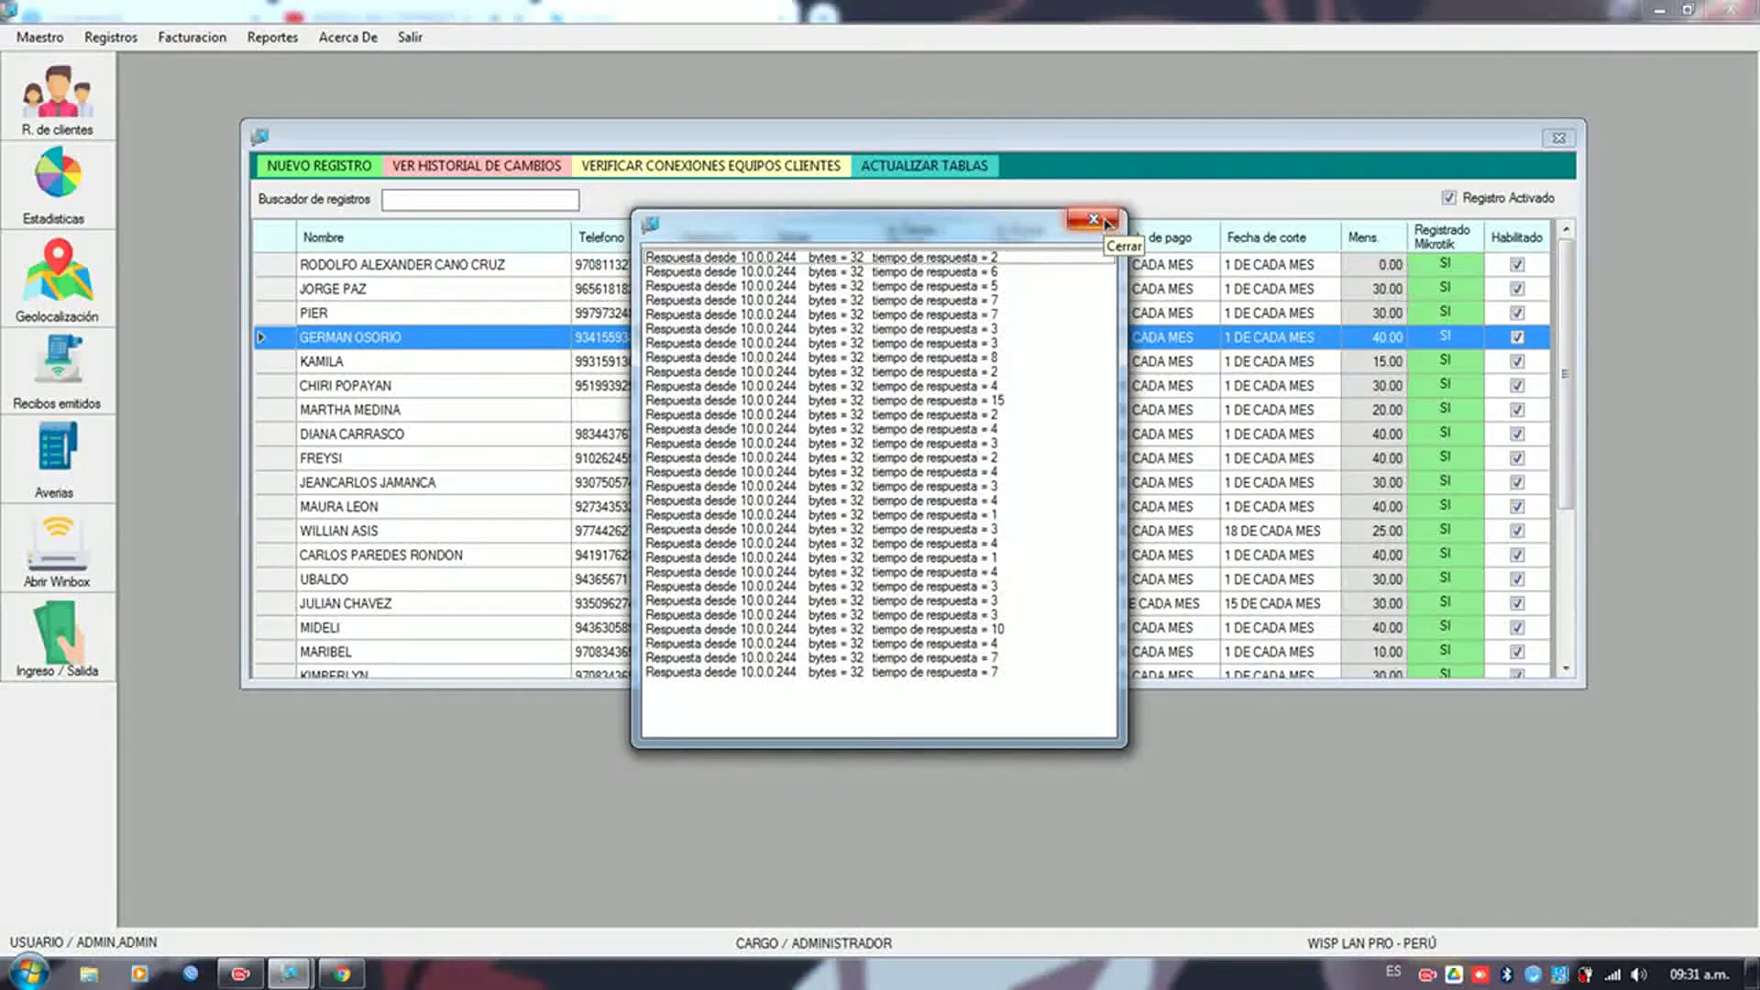
{"action": "left_click", "coordinate": [1093, 220]}
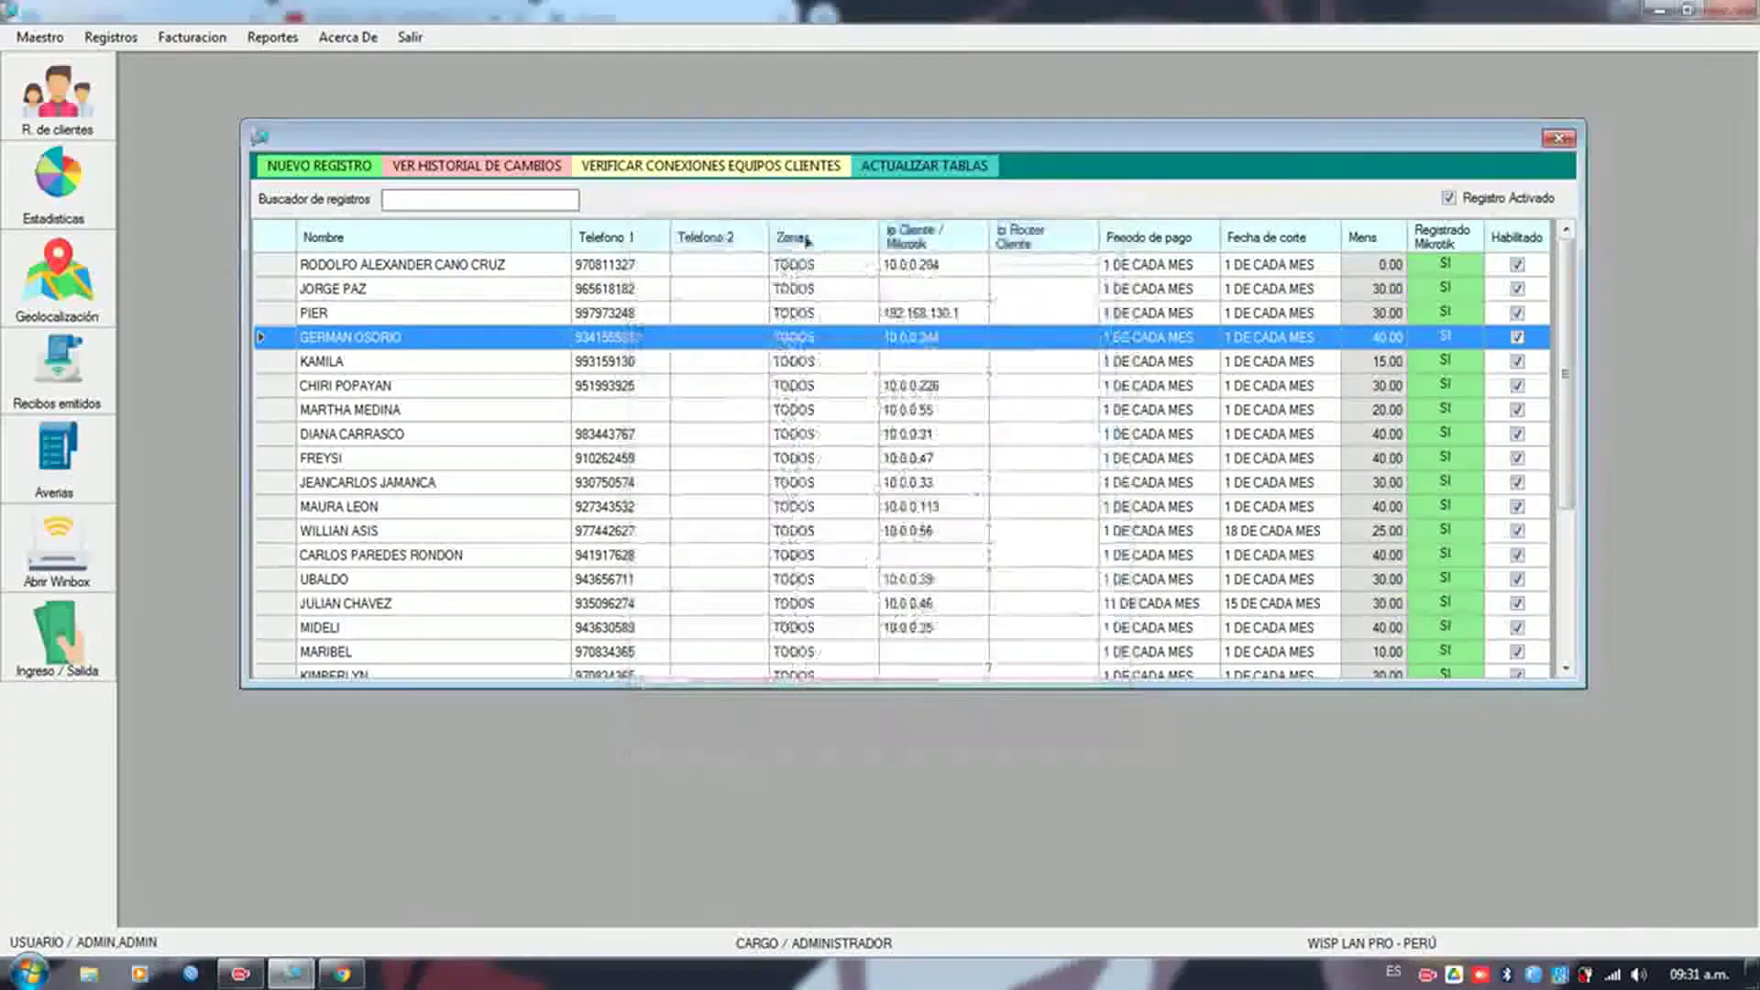
- Verify the equipment connections of all listed clients by ping and review their connection status
{"action": "left_click", "coordinate": [712, 170]}
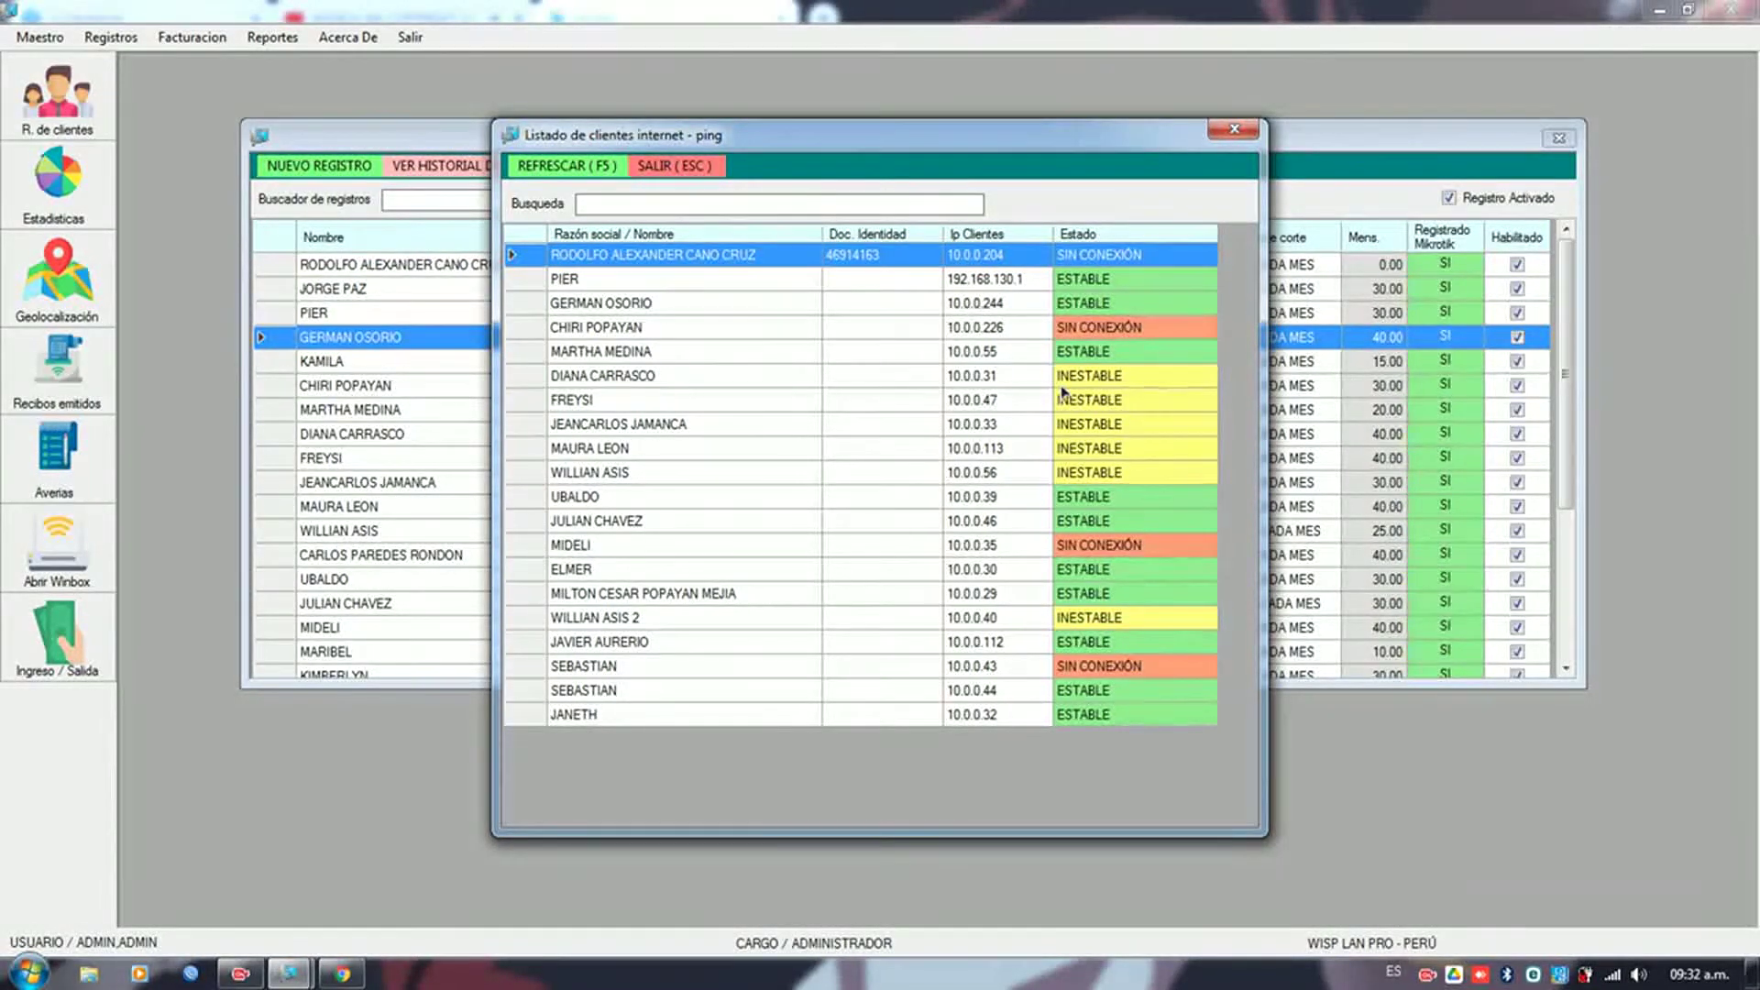
{"action": "left_click", "coordinate": [1238, 130]}
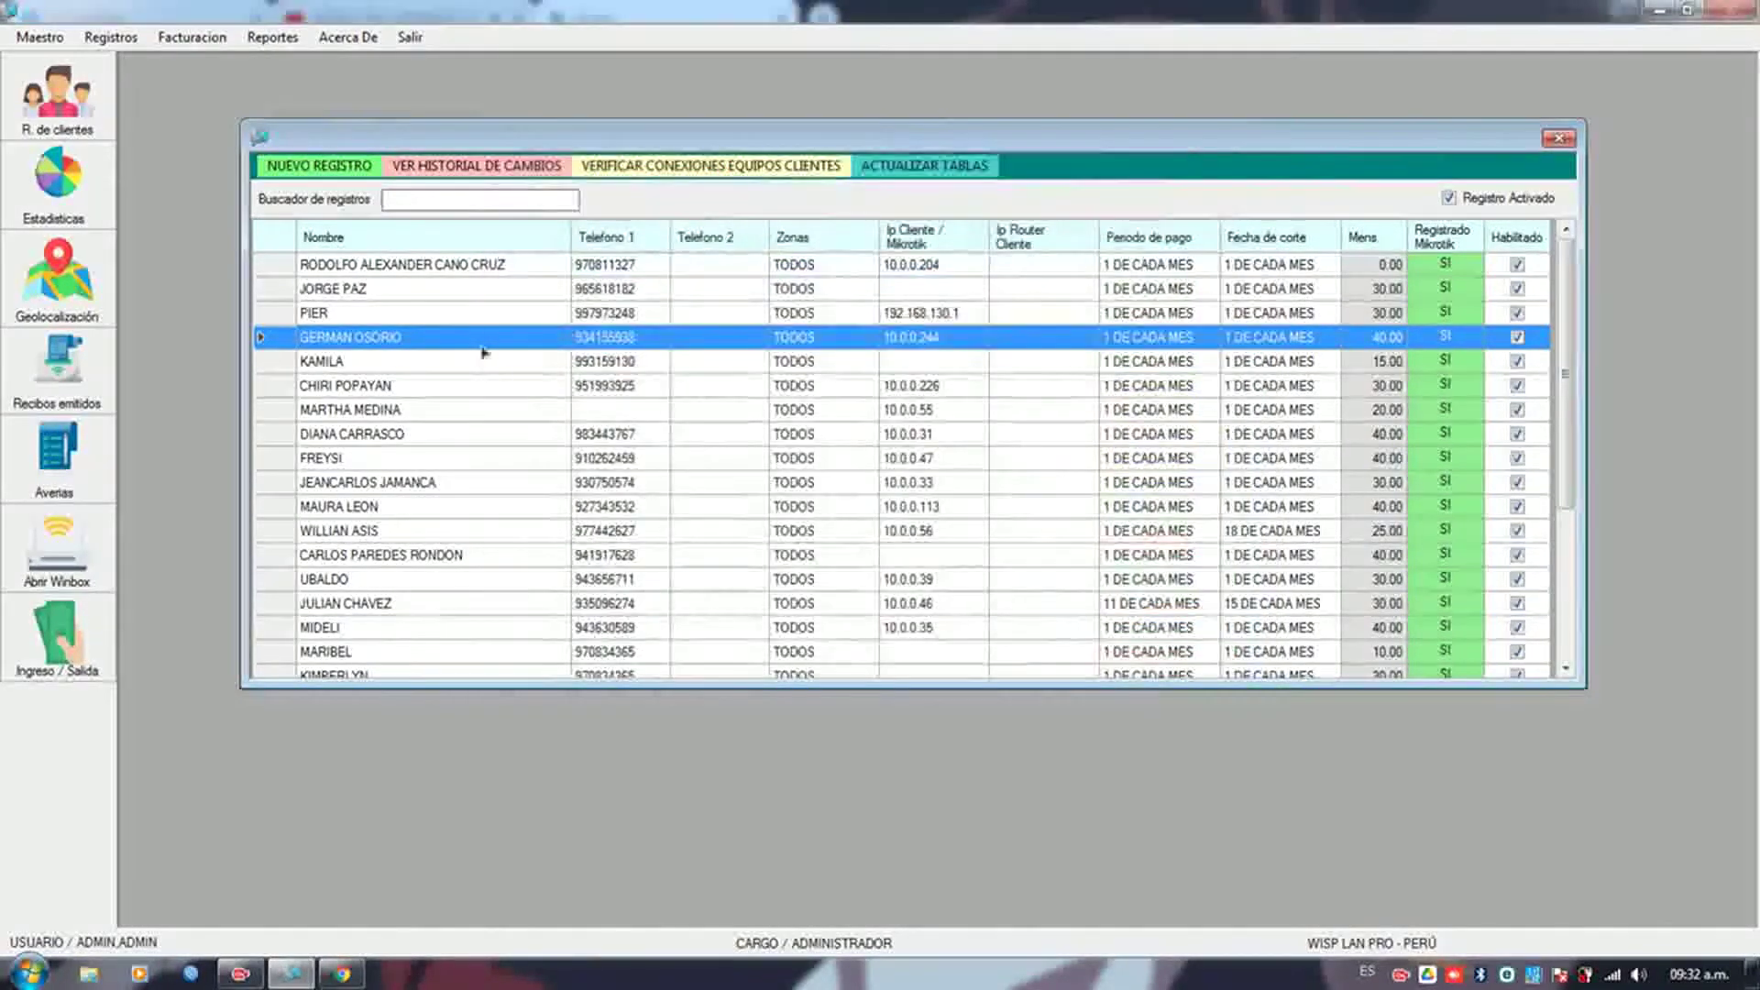
{"action": "right_click", "coordinate": [479, 339]}
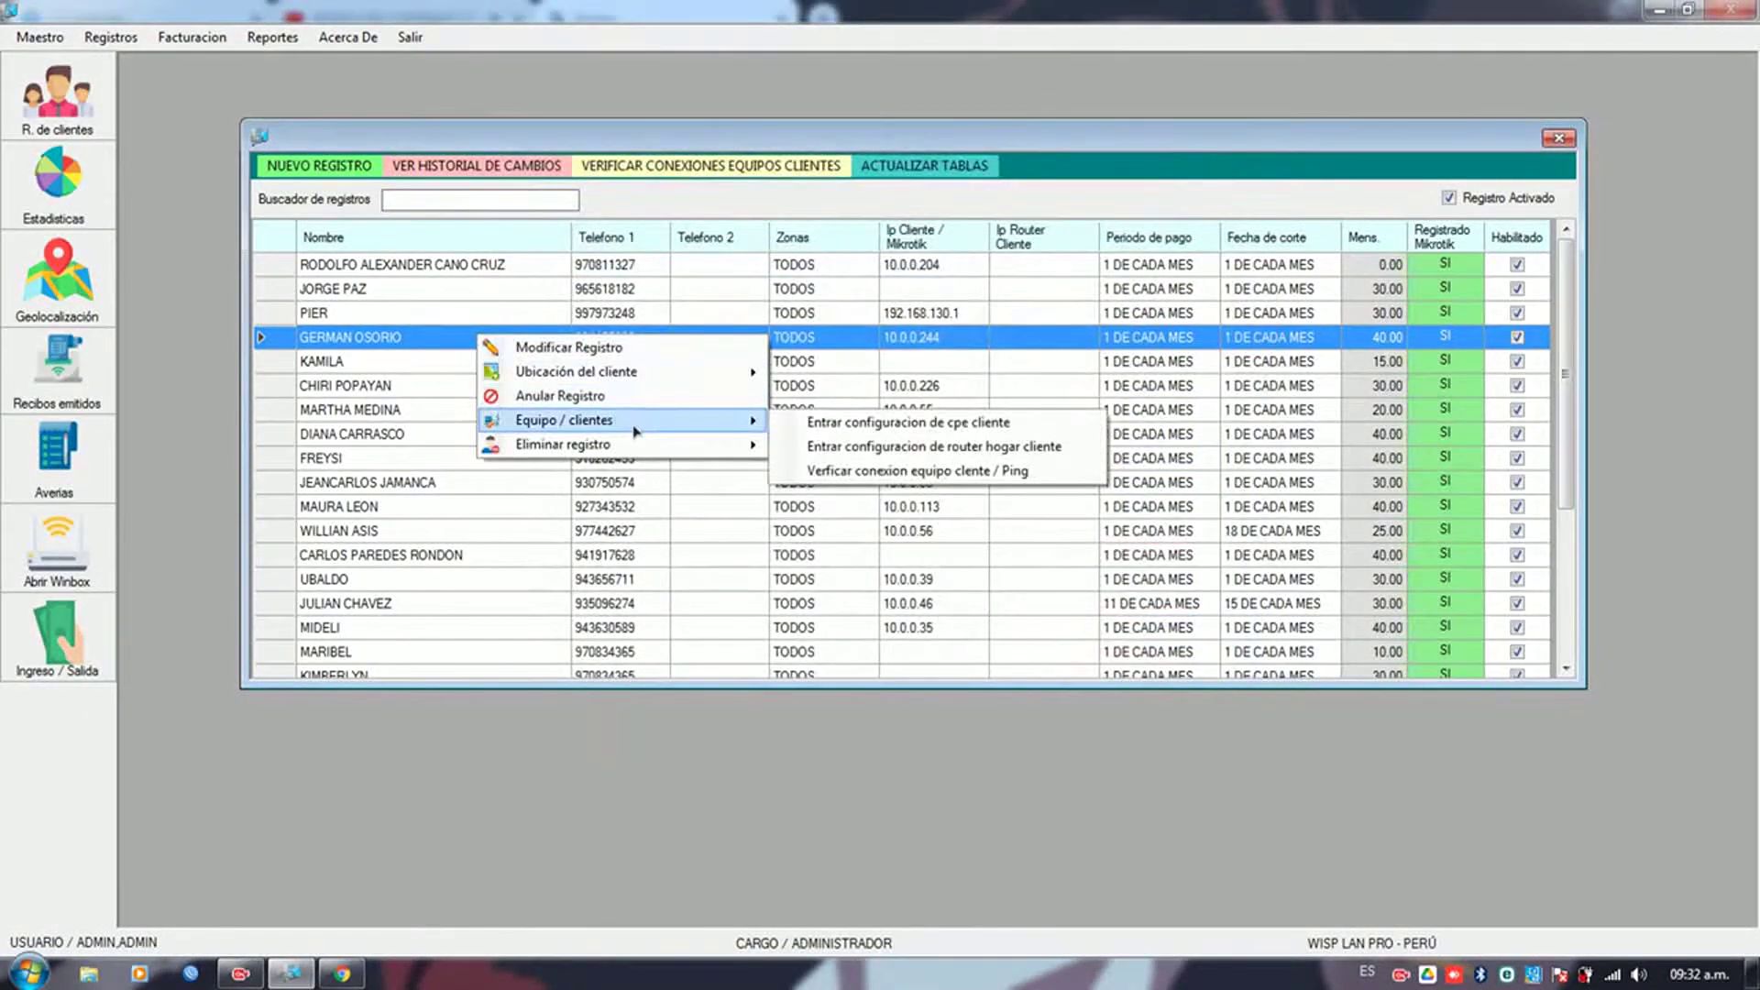
{"action": "mouse_move", "coordinate": [642, 444]}
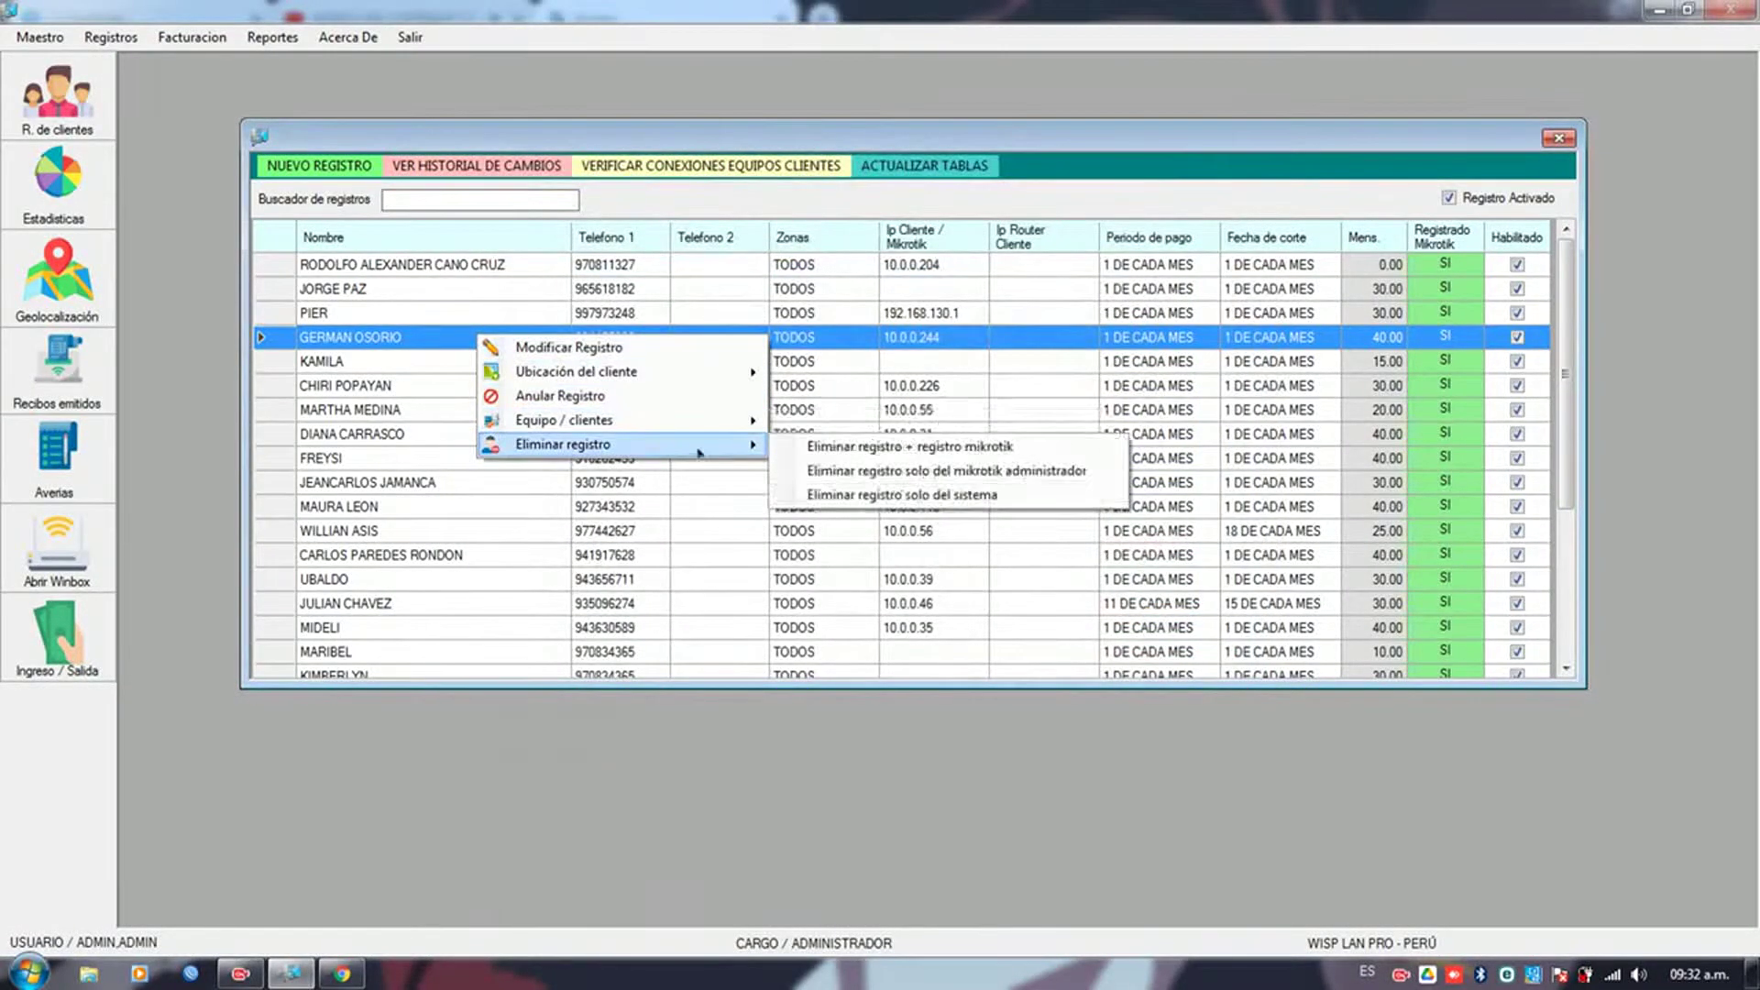
- Open the form for adding a location to the client at 10.0.0.113 and show its map as satellite imagery
{"action": "left_click", "coordinate": [363, 507]}
{"action": "right_click", "coordinate": [363, 509]}
{"action": "mouse_move", "coordinate": [474, 550]}
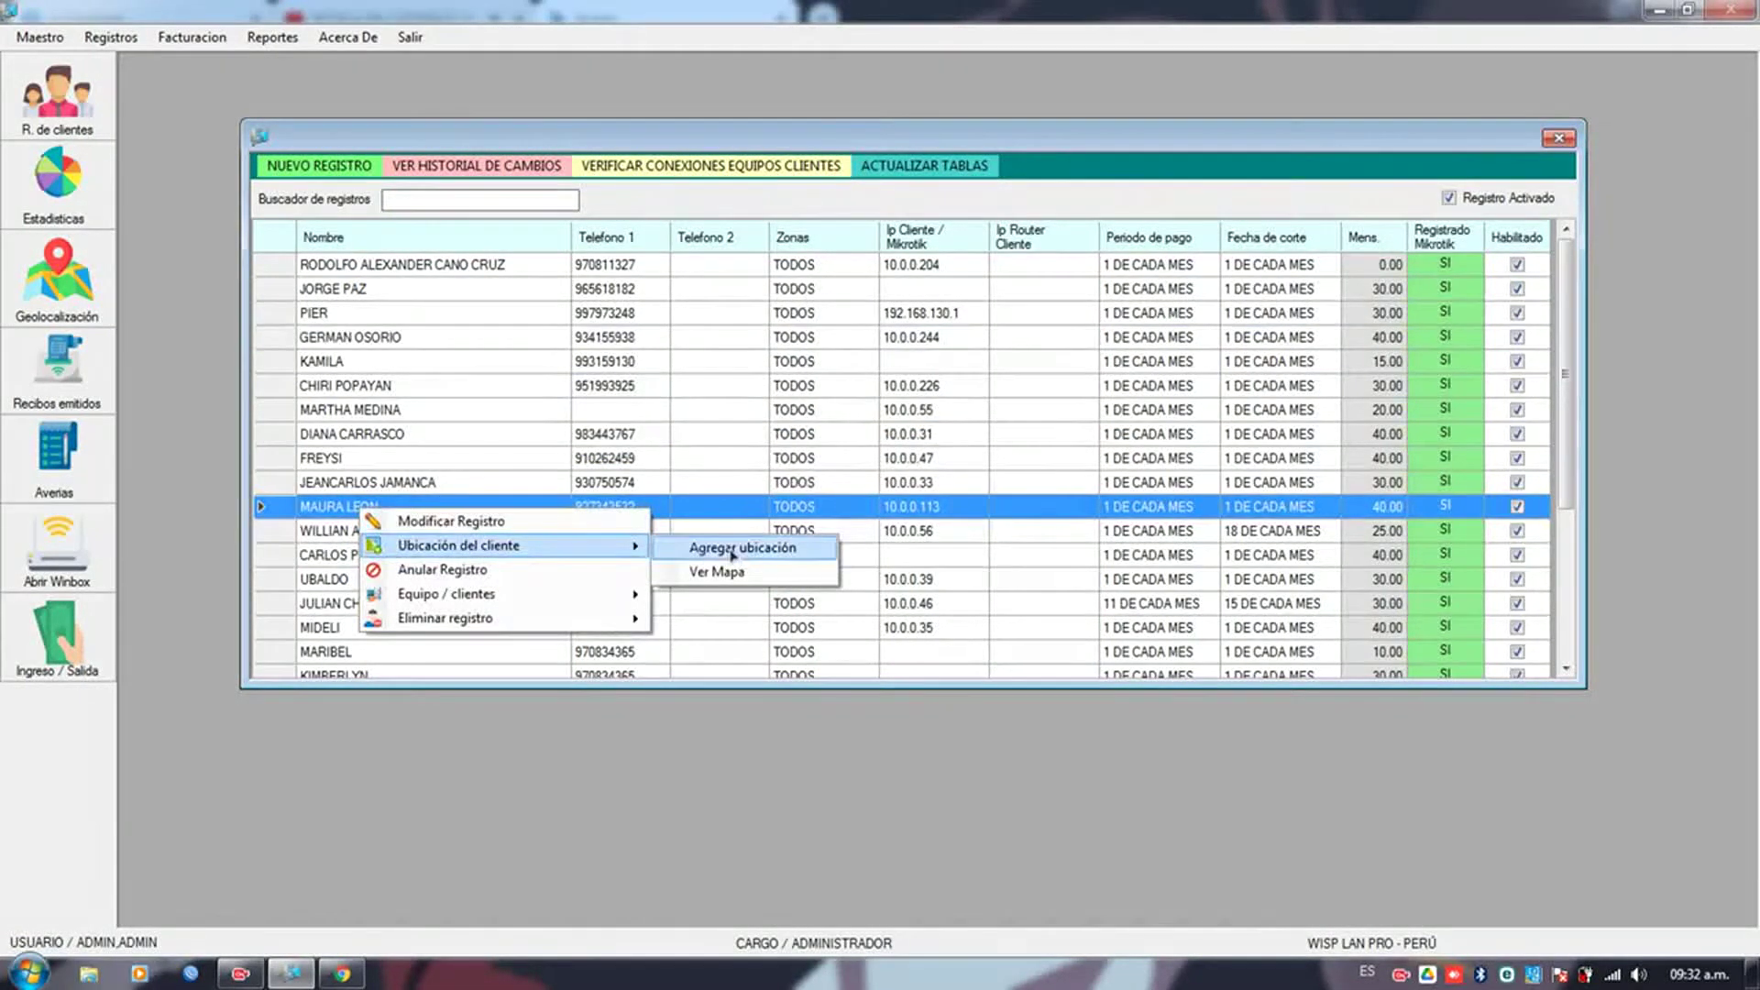
{"action": "left_click", "coordinate": [734, 546]}
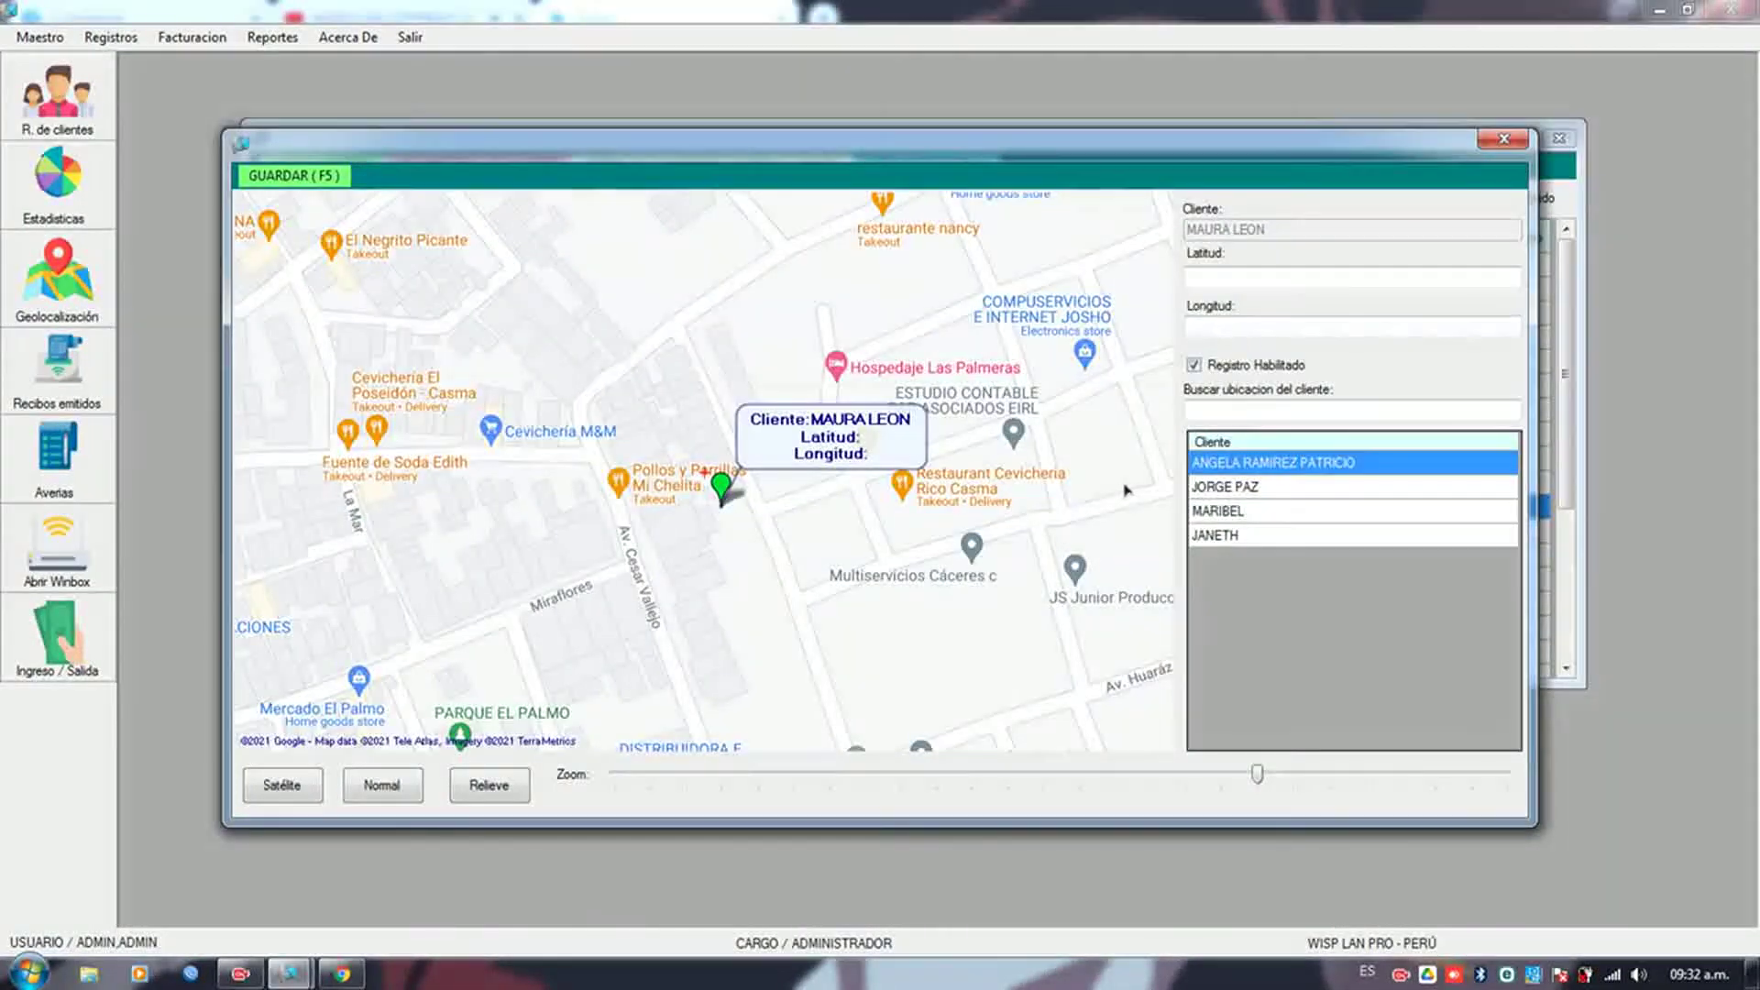
{"action": "left_click", "coordinate": [283, 787]}
- Place the client's location marker on the building beside the large tree, south of the football field, and save it
{"action": "mouse_move", "coordinate": [797, 577]}
{"action": "left_mouse_down"}
{"action": "mouse_move", "coordinate": [799, 456]}
{"action": "mouse_move", "coordinate": [764, 318]}
{"action": "left_mouse_up"}
{"action": "mouse_move", "coordinate": [738, 586]}
{"action": "left_mouse_down"}
{"action": "mouse_move", "coordinate": [765, 707]}
{"action": "mouse_move", "coordinate": [870, 518]}
{"action": "mouse_move", "coordinate": [670, 461]}
{"action": "mouse_move", "coordinate": [594, 402]}
{"action": "mouse_move", "coordinate": [678, 327]}
{"action": "left_mouse_up"}
{"action": "left_click_drag", "start_coordinate": [678, 549], "coordinate": [715, 298]}
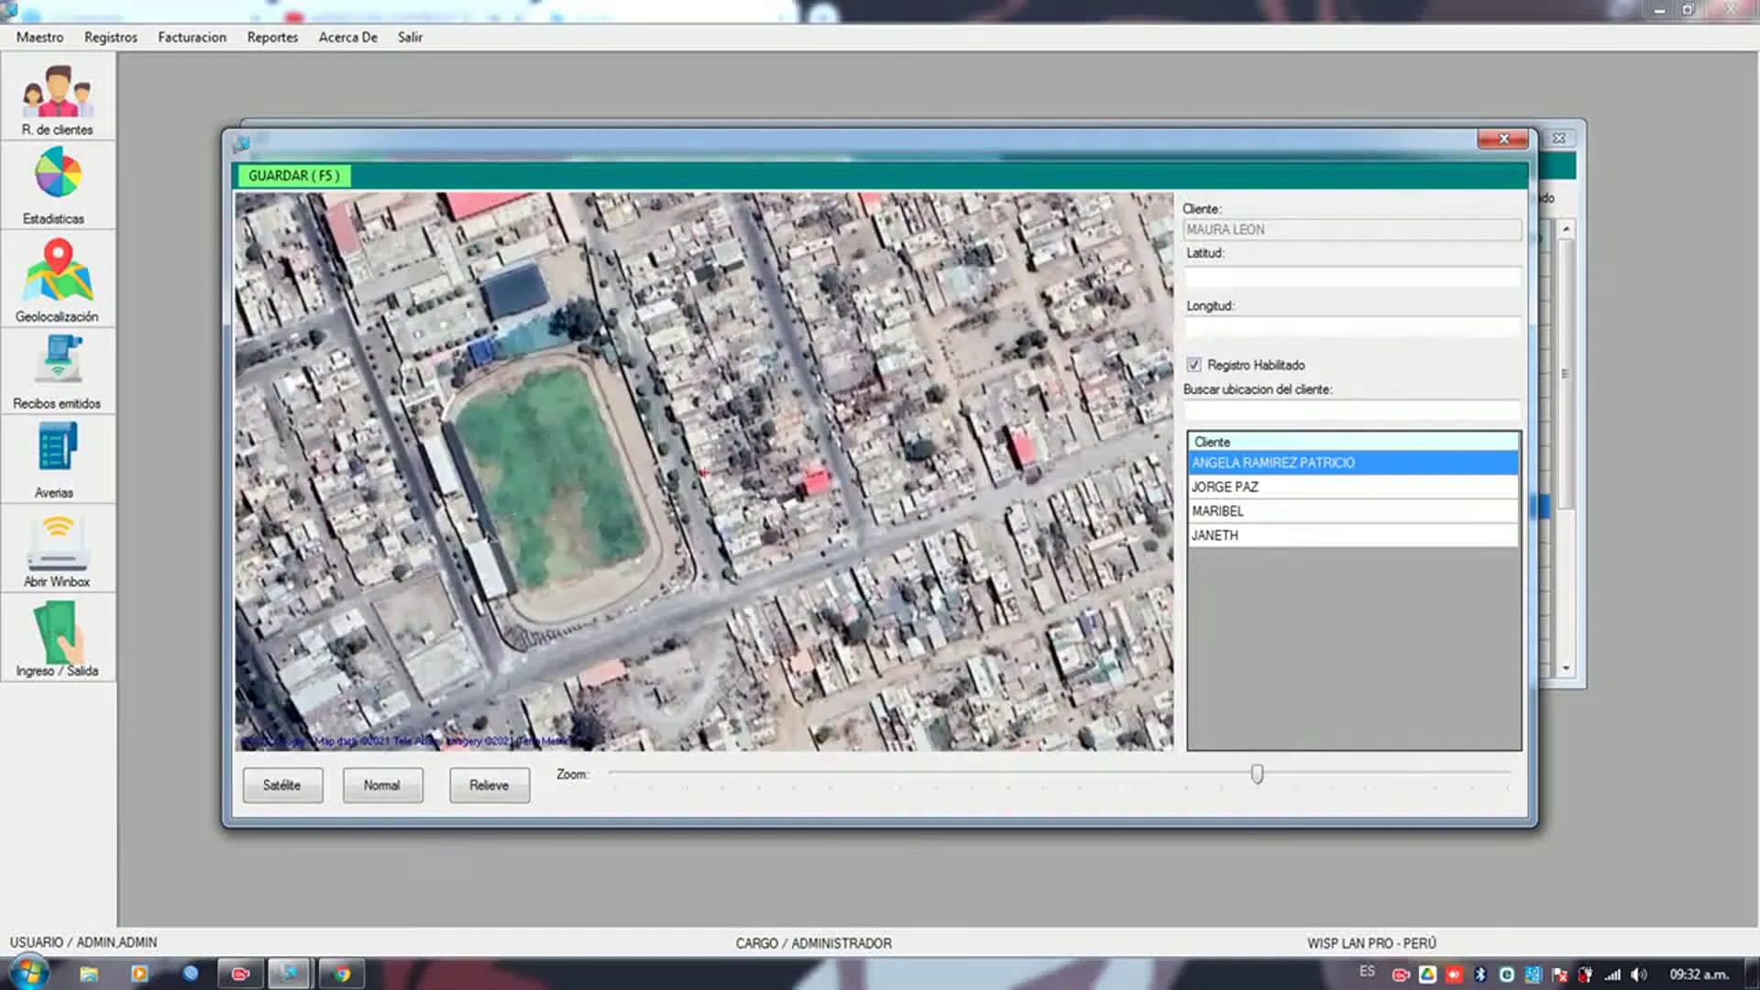
{"action": "left_click_drag", "start_coordinate": [731, 573], "coordinate": [804, 476]}
{"action": "scroll", "coordinate": [750, 391], "scroll_direction": "up", "scroll_amount": 2}
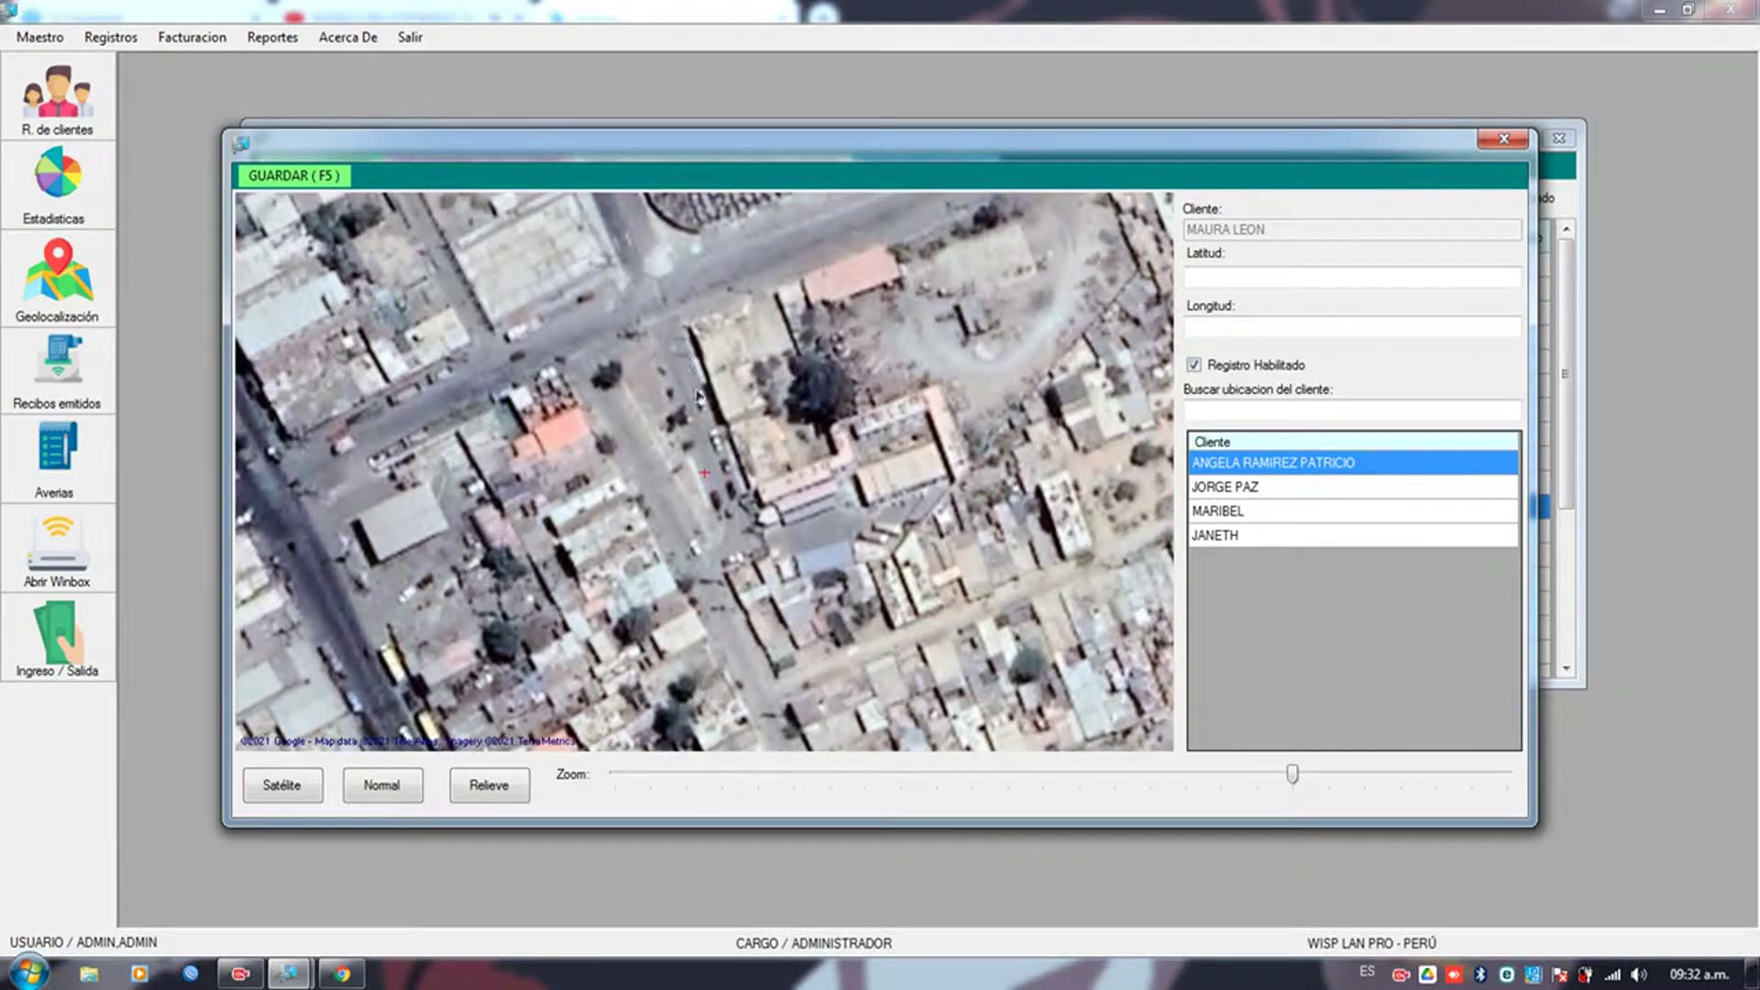
{"action": "left_click", "coordinate": [763, 446]}
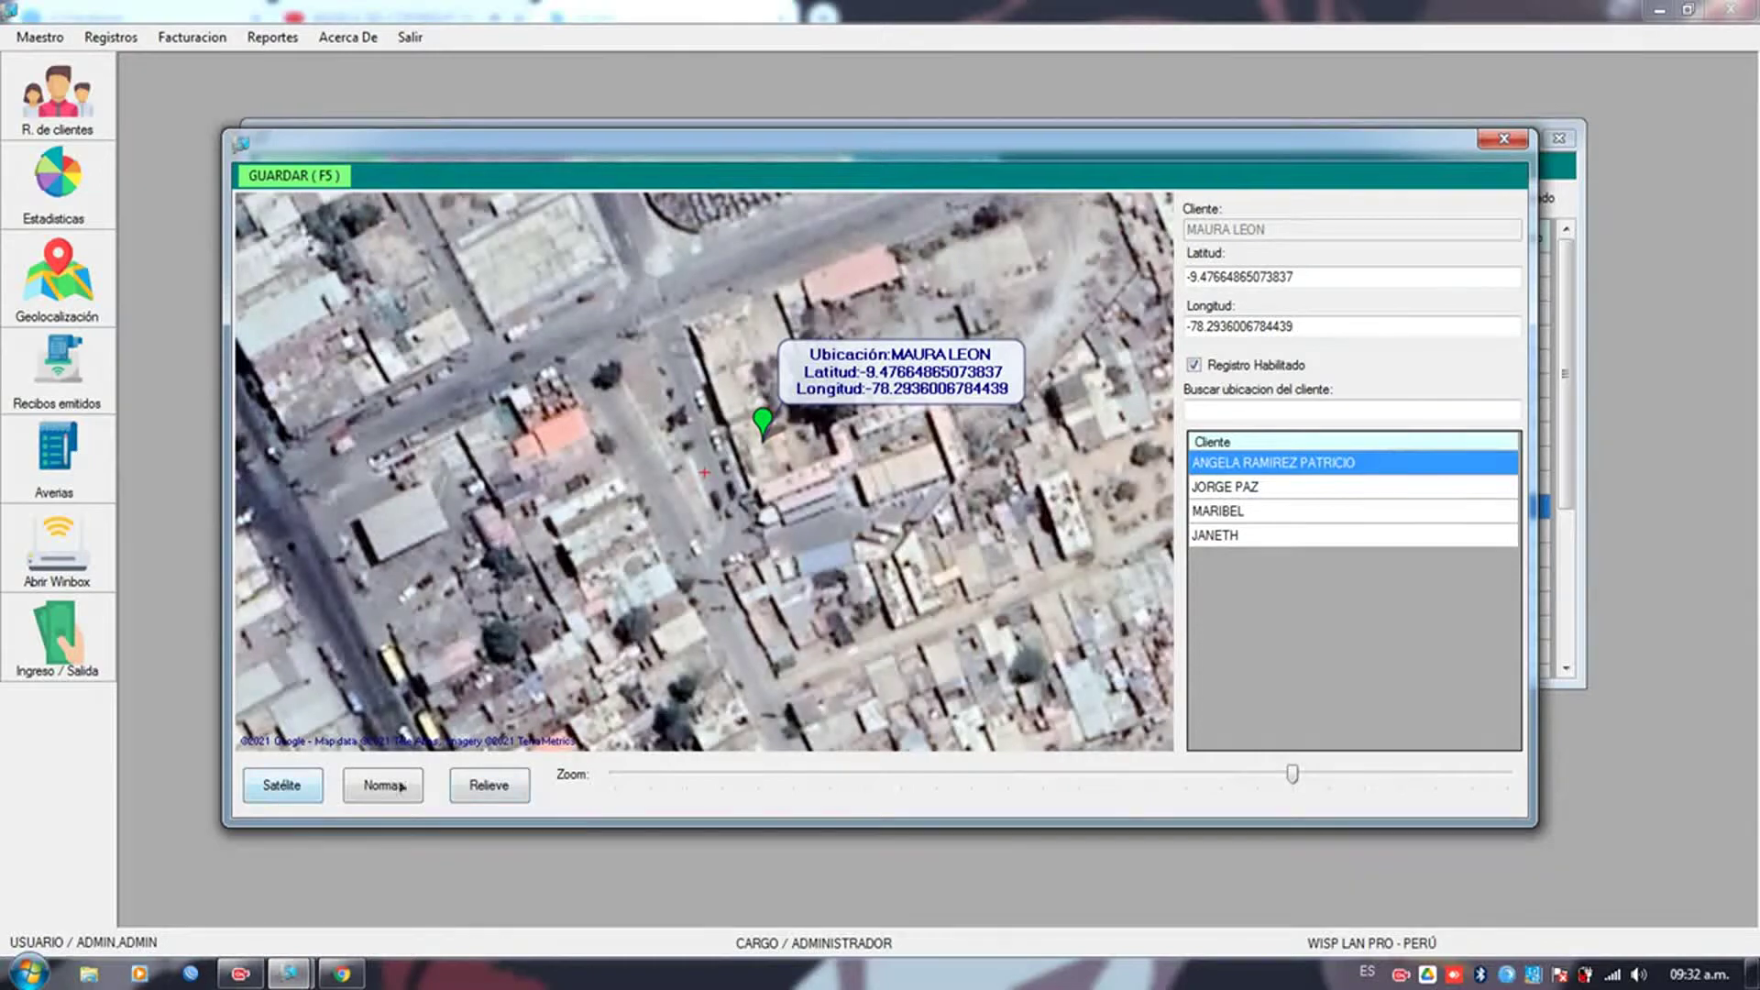
{"action": "left_click", "coordinate": [330, 176]}
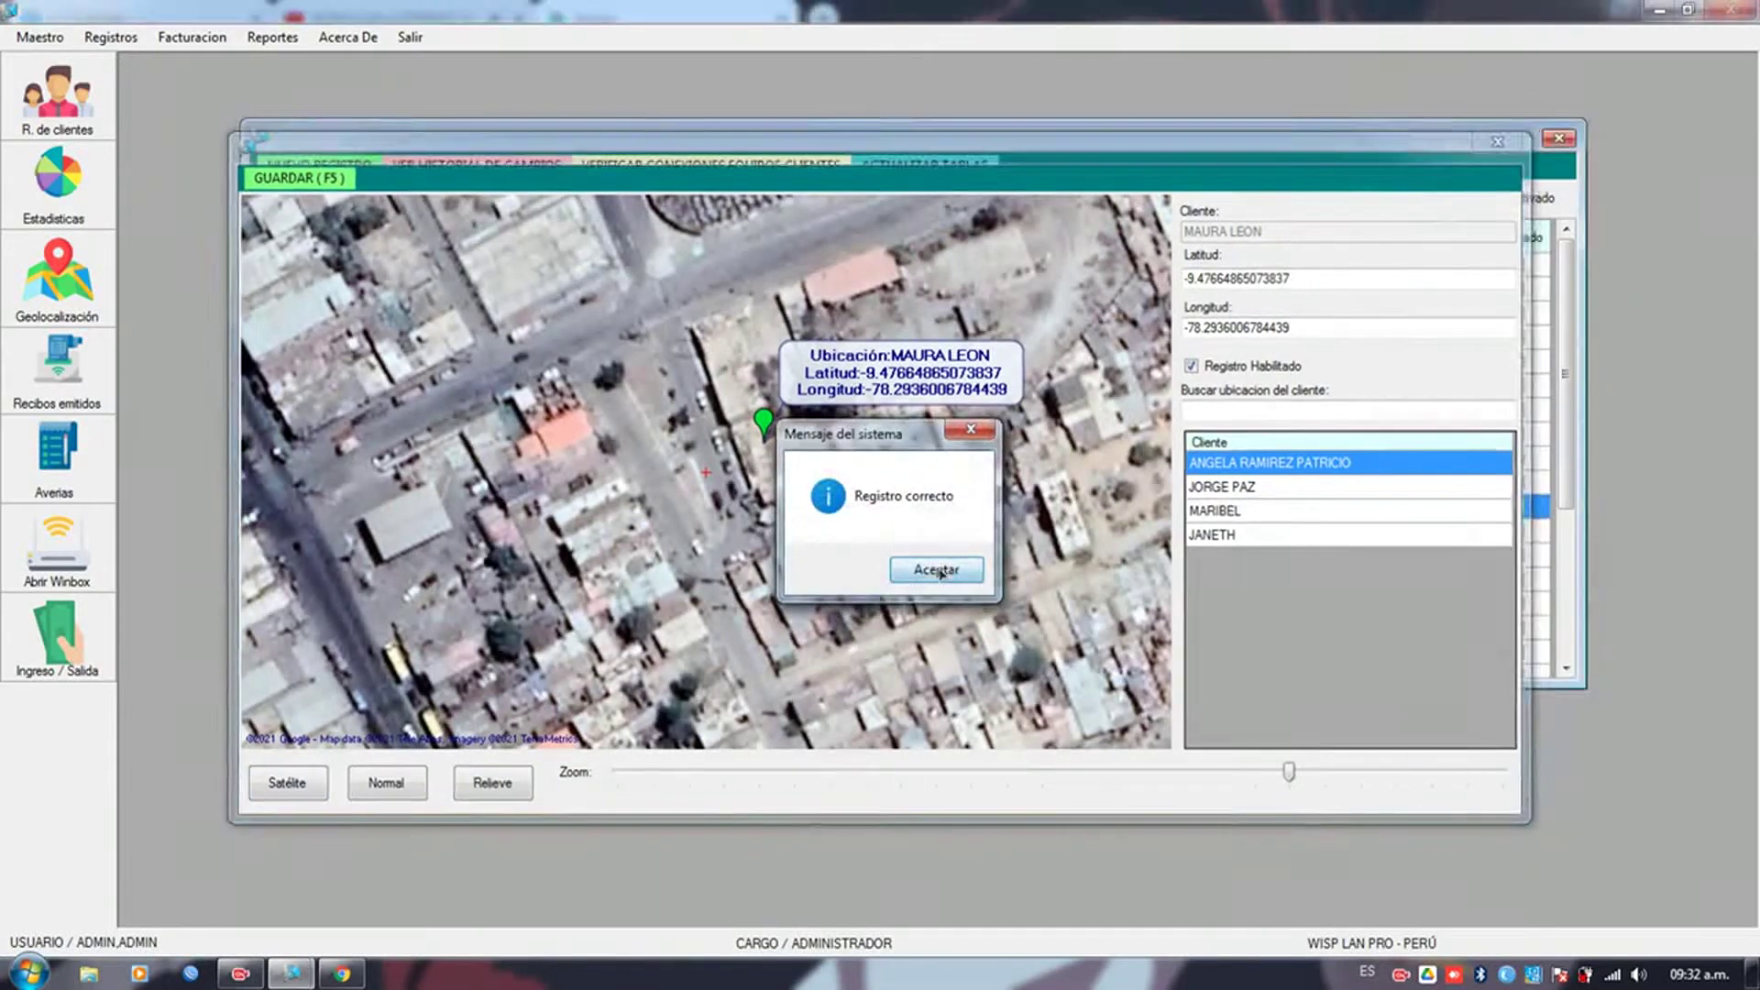
{"action": "left_click", "coordinate": [939, 570]}
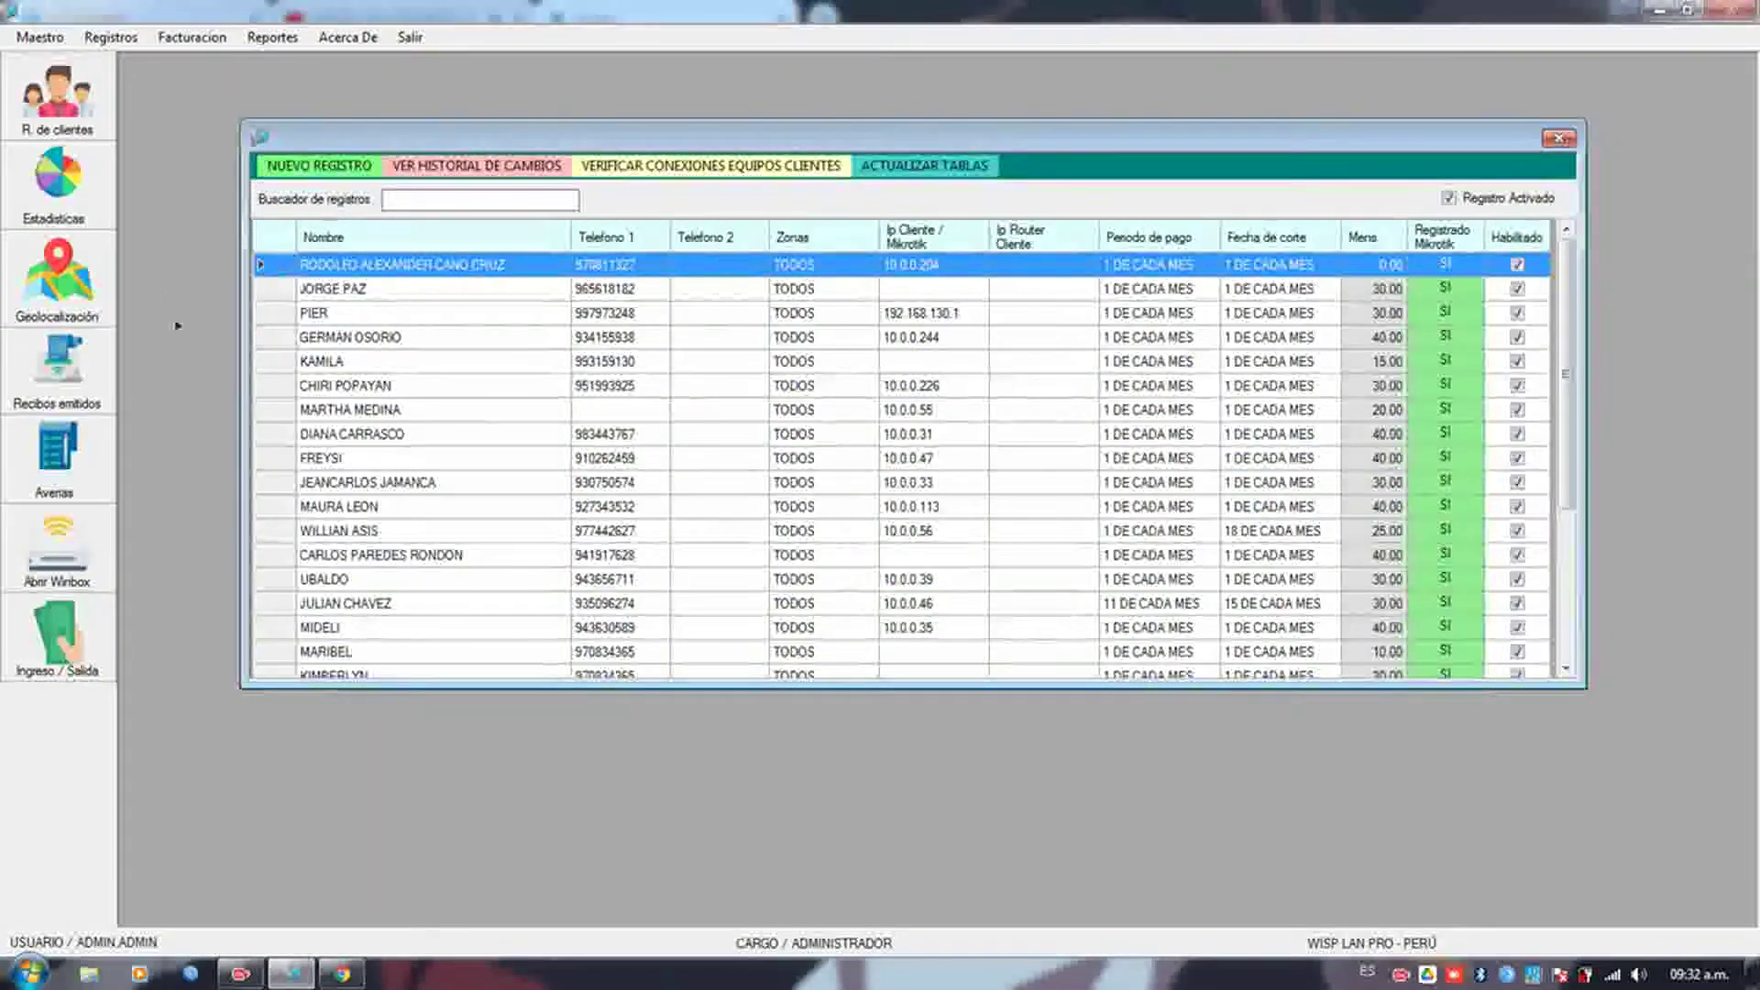
- Open the location map of the client at 10.0.0.113 and display that client's saved marker
{"action": "right_click", "coordinate": [350, 512]}
{"action": "mouse_move", "coordinate": [511, 555]}
{"action": "left_click", "coordinate": [701, 578]}
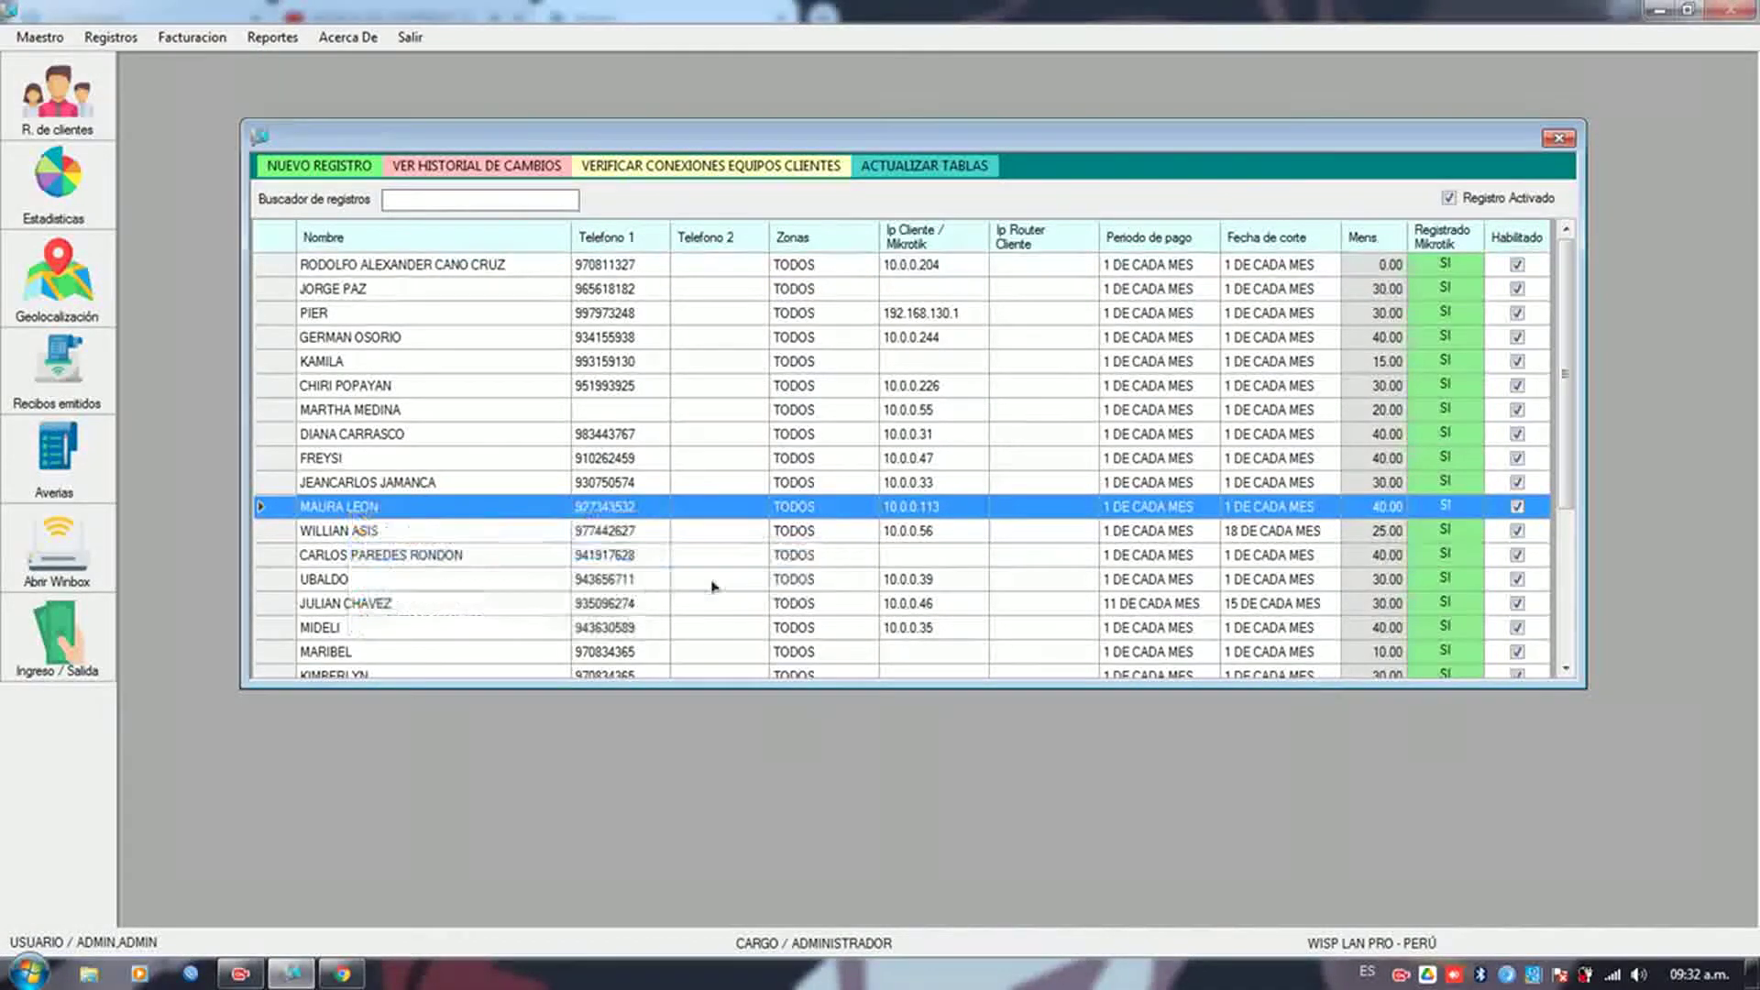
{"action": "left_click", "coordinate": [1257, 526]}
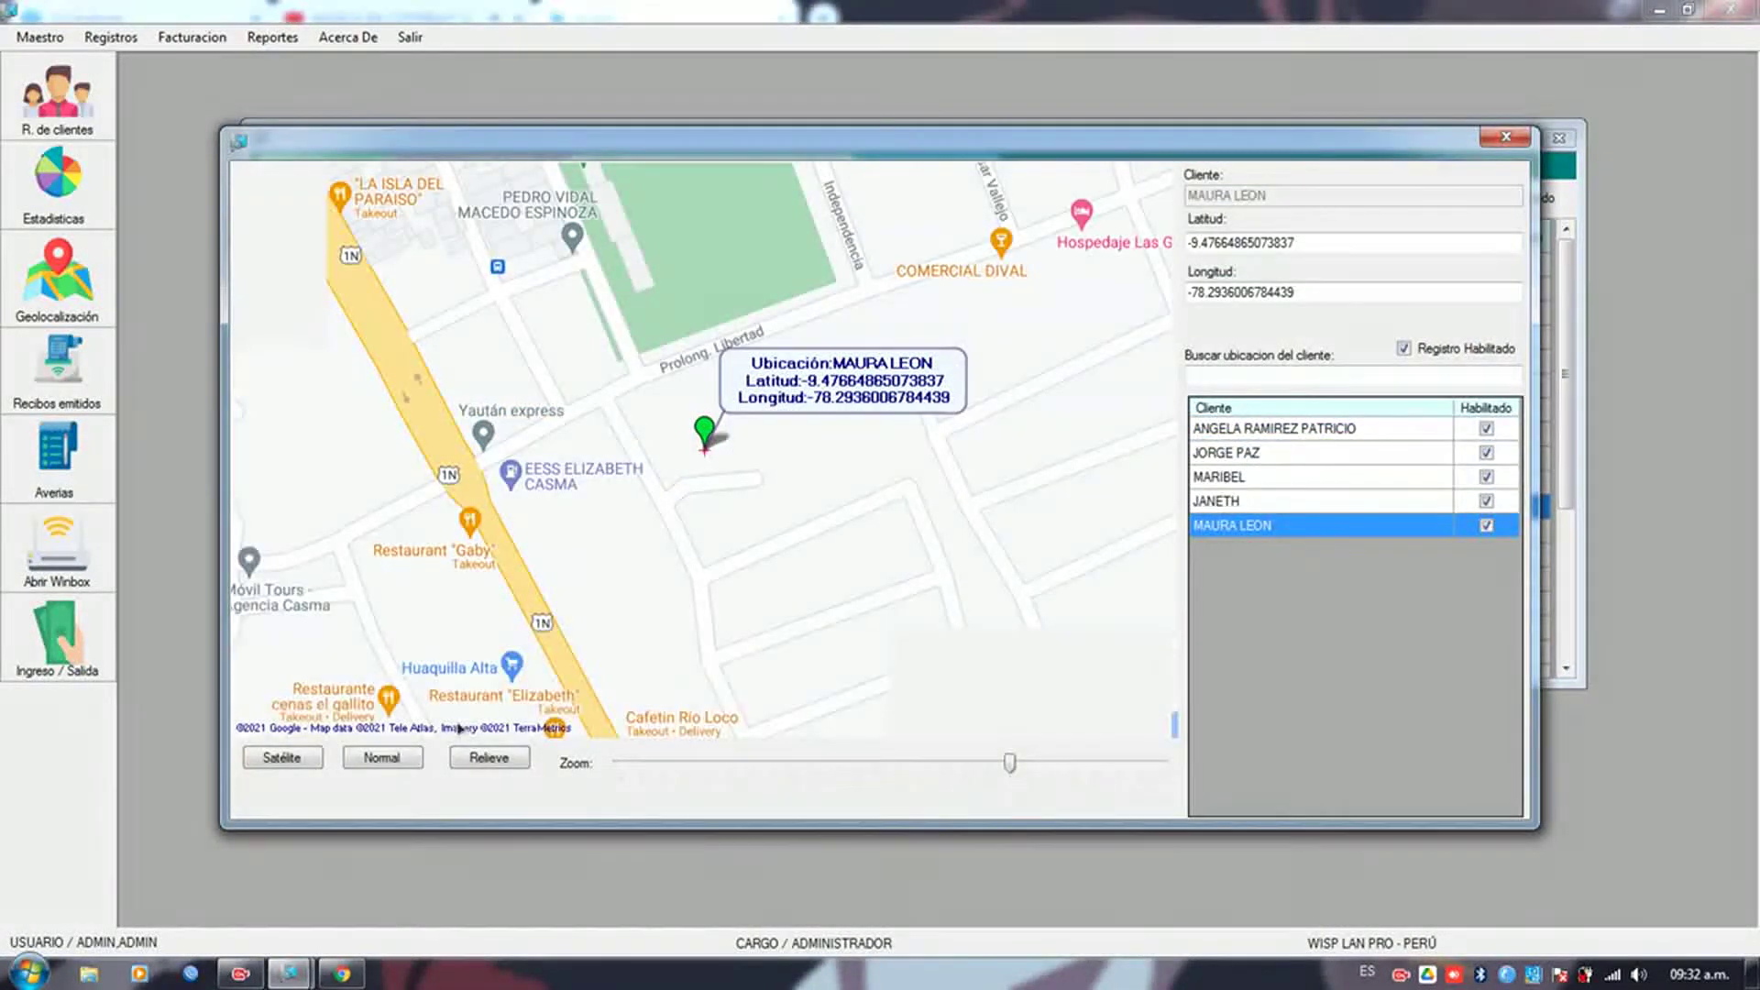
- Compare the satellite, normal and relief views of the displayed client's location map
{"action": "left_click", "coordinate": [281, 757]}
{"action": "left_click", "coordinate": [385, 759]}
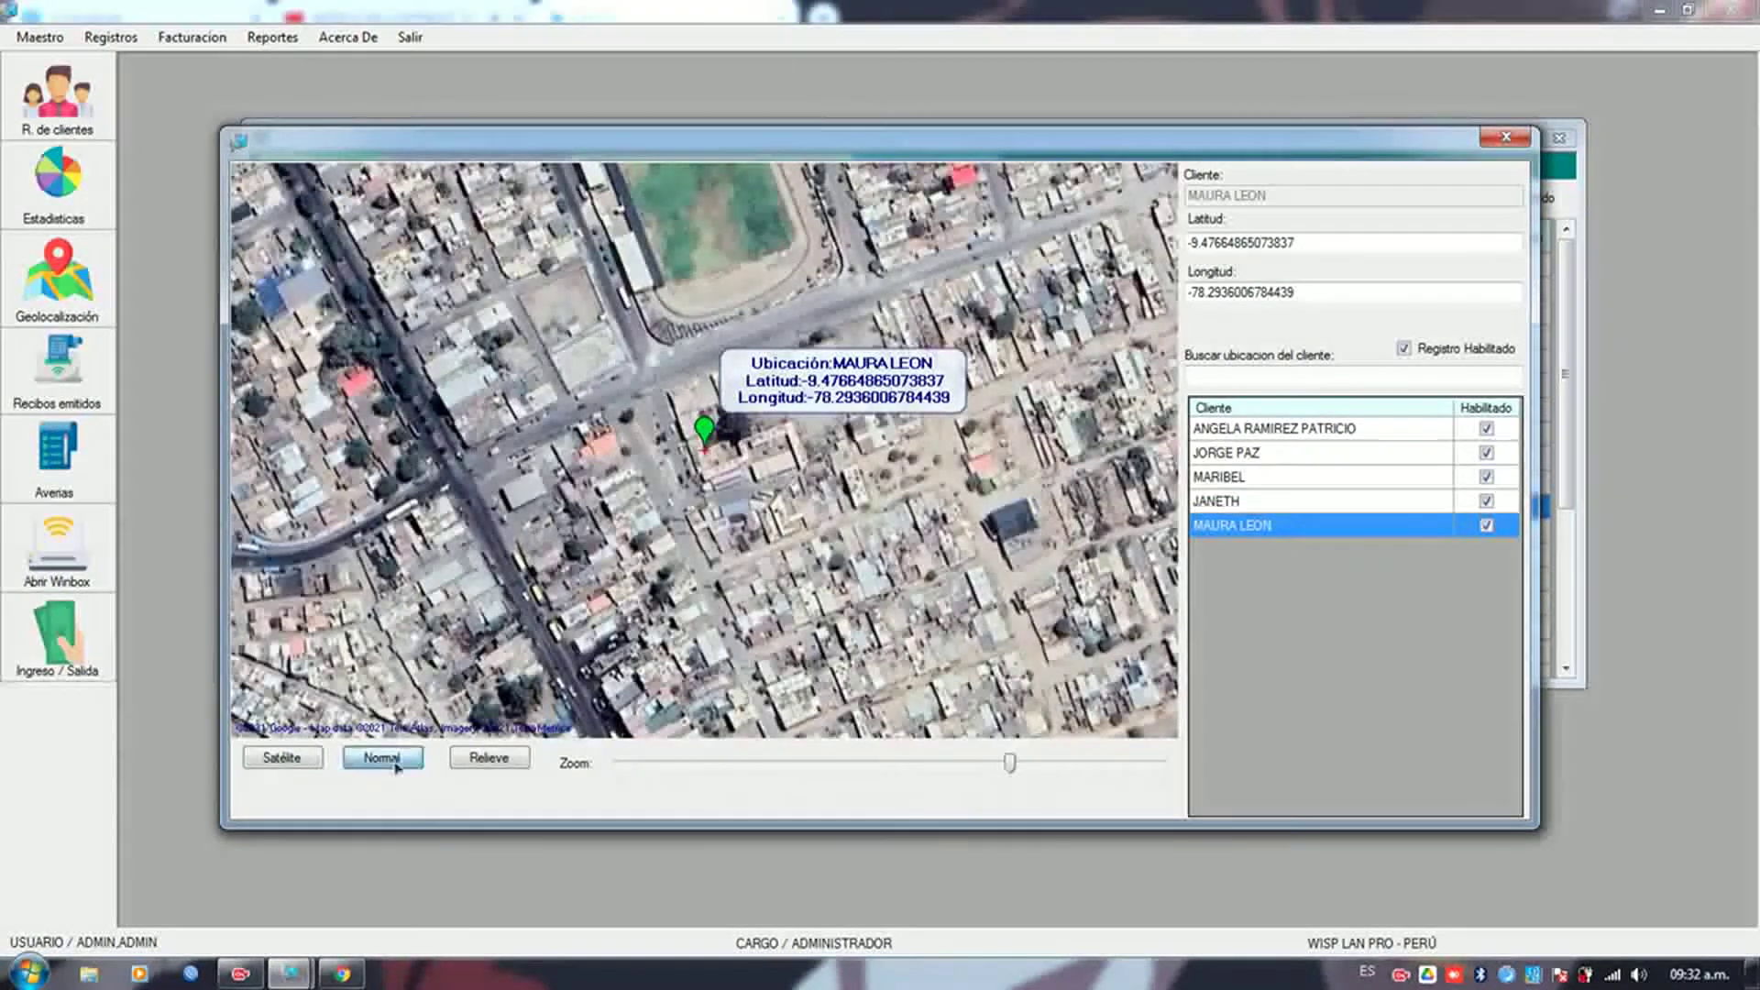
{"action": "left_click", "coordinate": [491, 759]}
- View the other clients' saved locations, using satellite imagery, return to the last listed client's marker, and close the location map
{"action": "left_click", "coordinate": [1252, 501]}
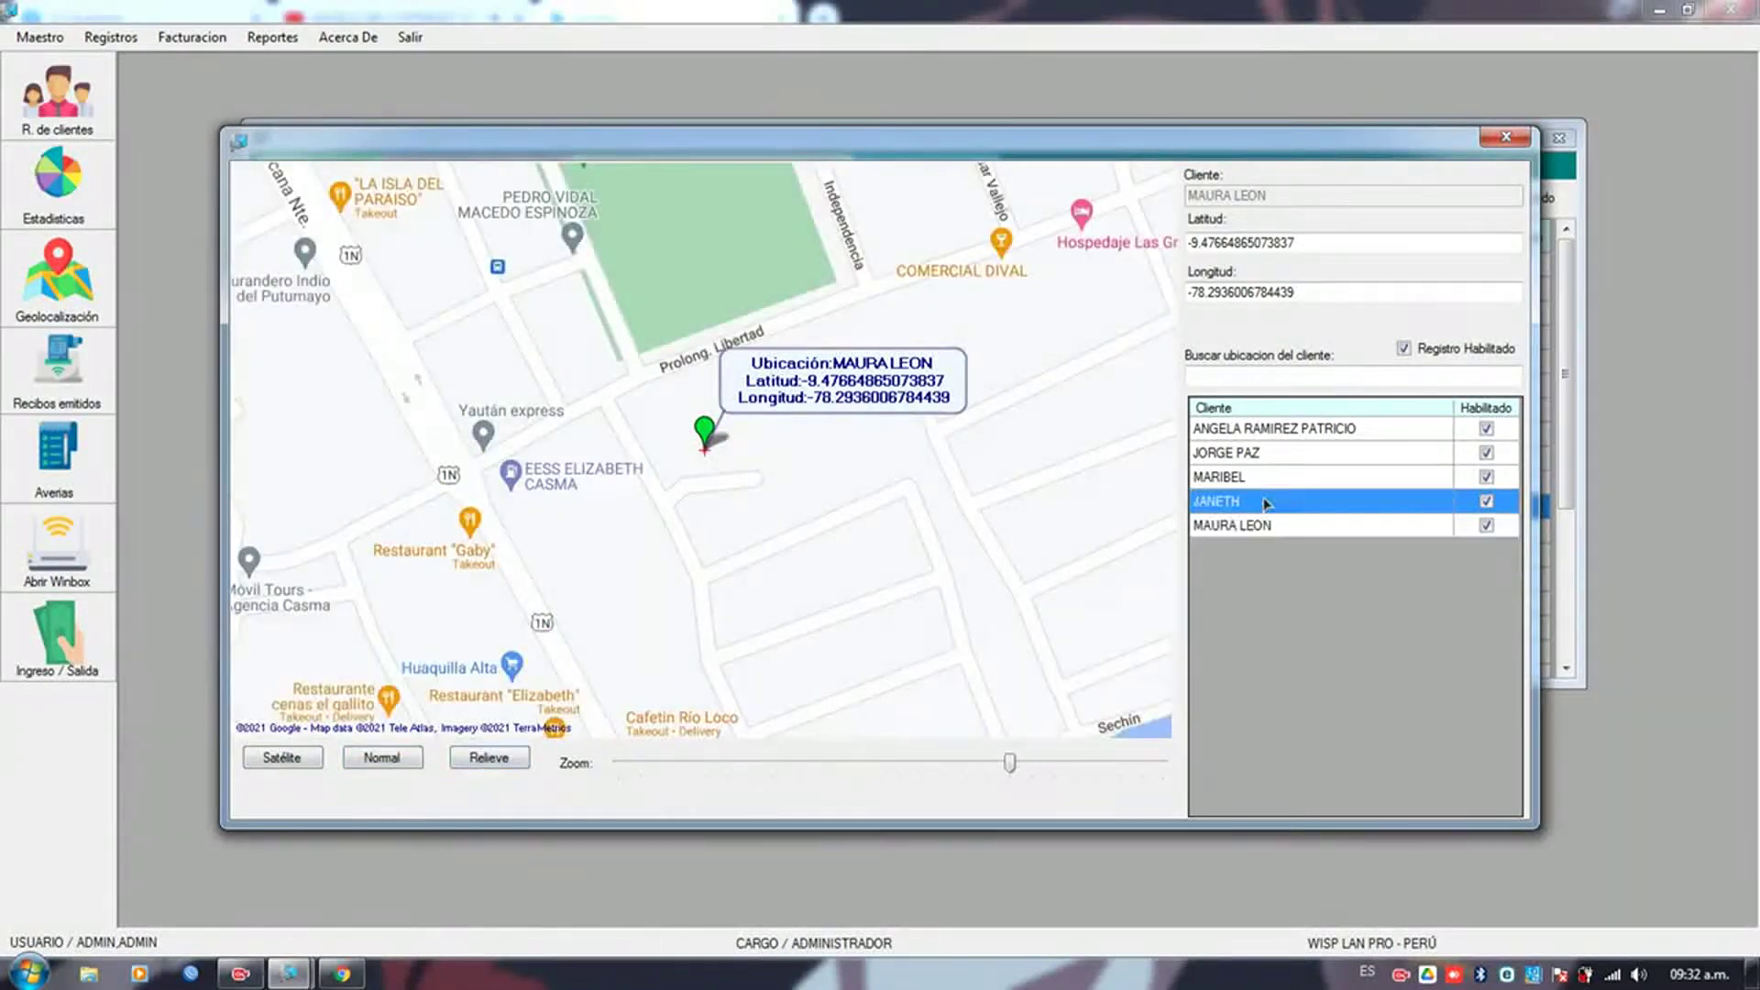
{"action": "left_click", "coordinate": [1252, 476]}
{"action": "left_click", "coordinate": [281, 757]}
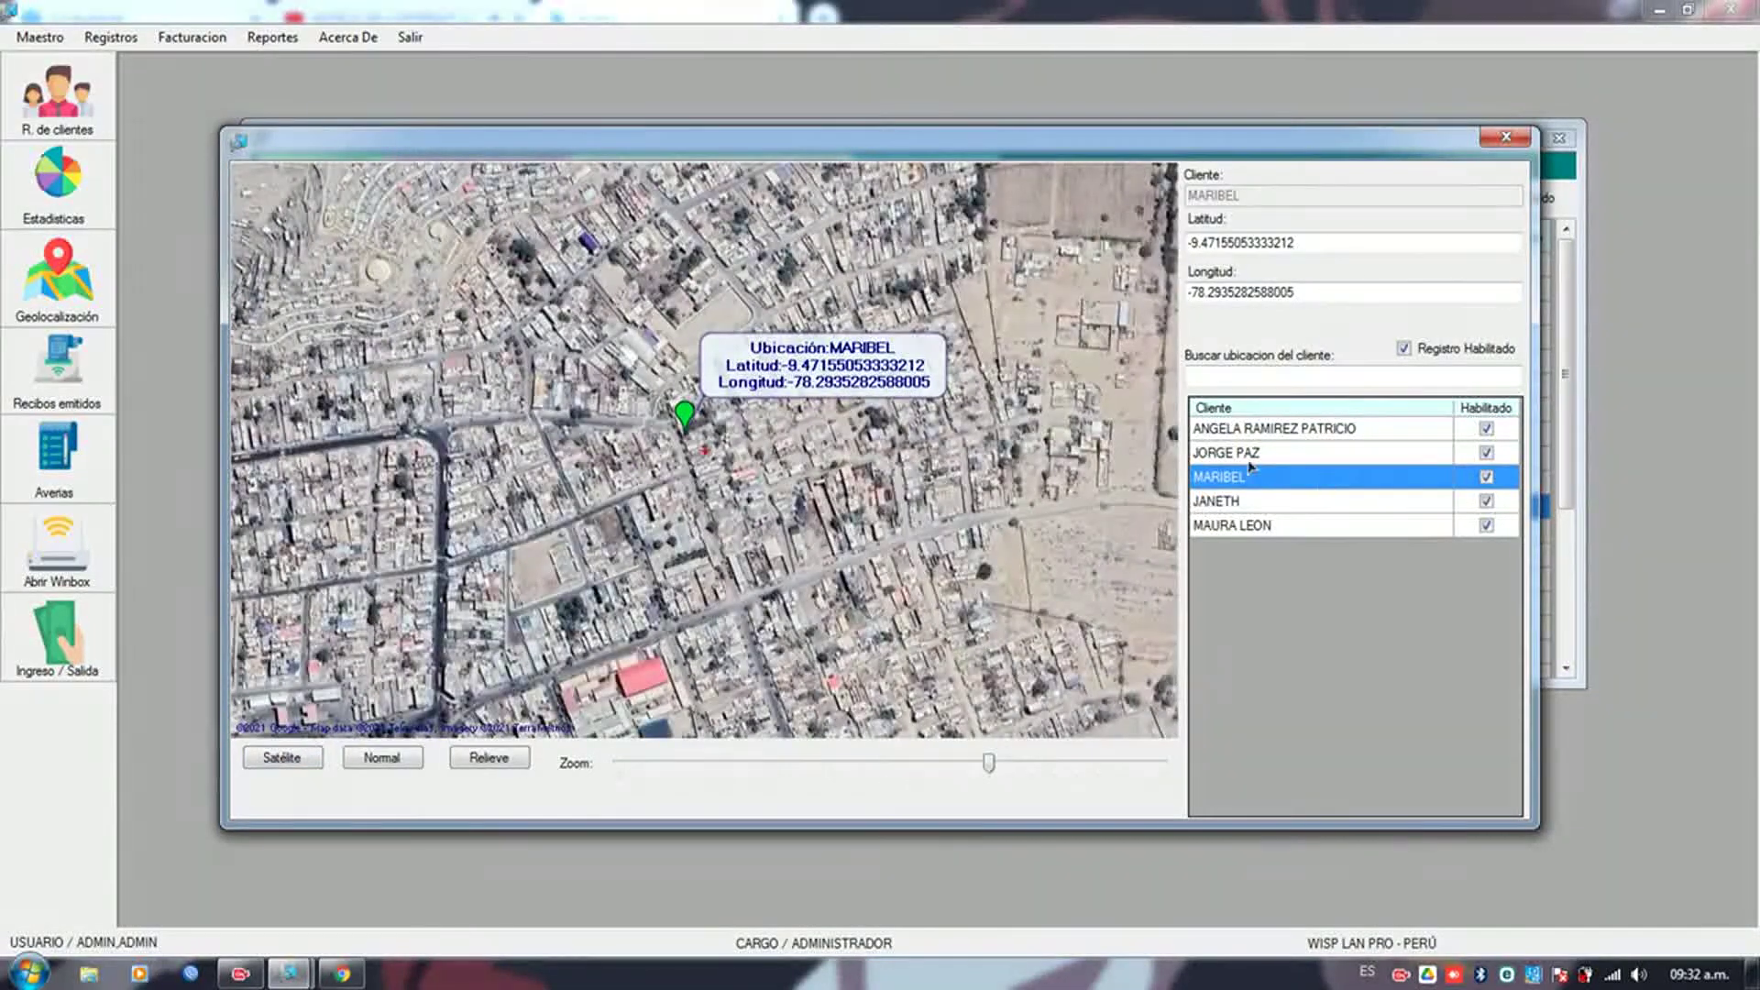
{"action": "left_click", "coordinate": [1276, 453]}
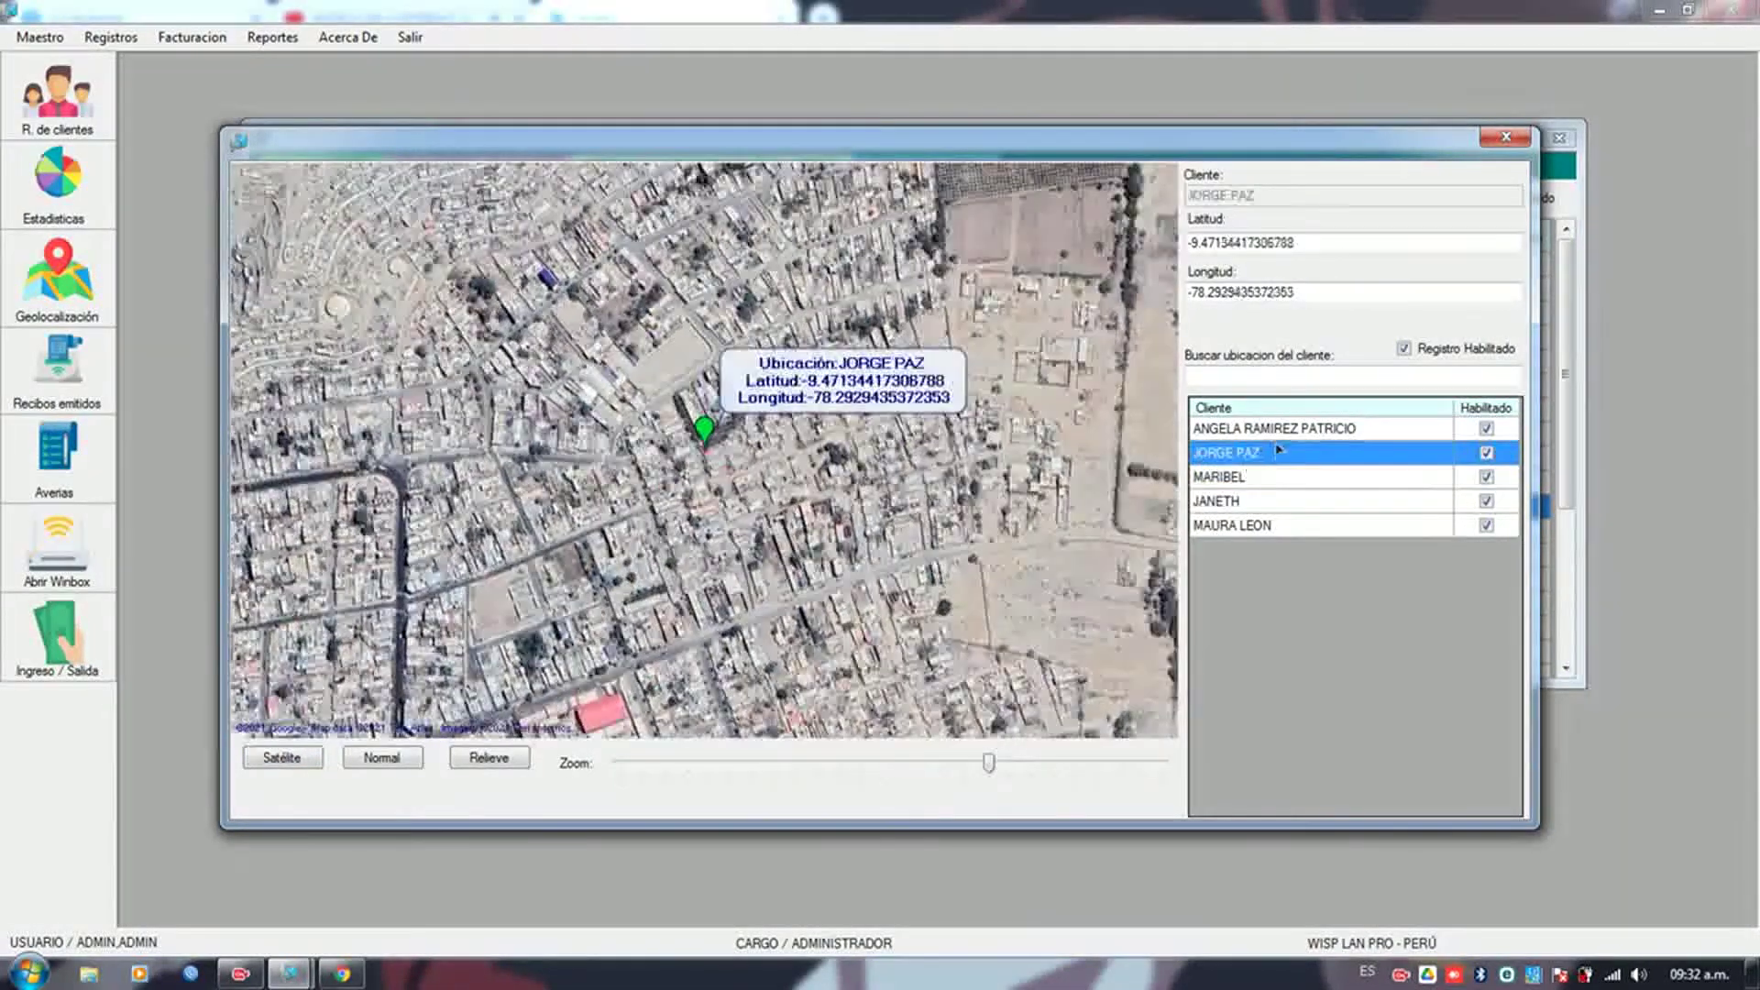
{"action": "left_click", "coordinate": [1278, 428]}
{"action": "left_click", "coordinate": [1270, 501]}
{"action": "left_click", "coordinate": [1269, 525]}
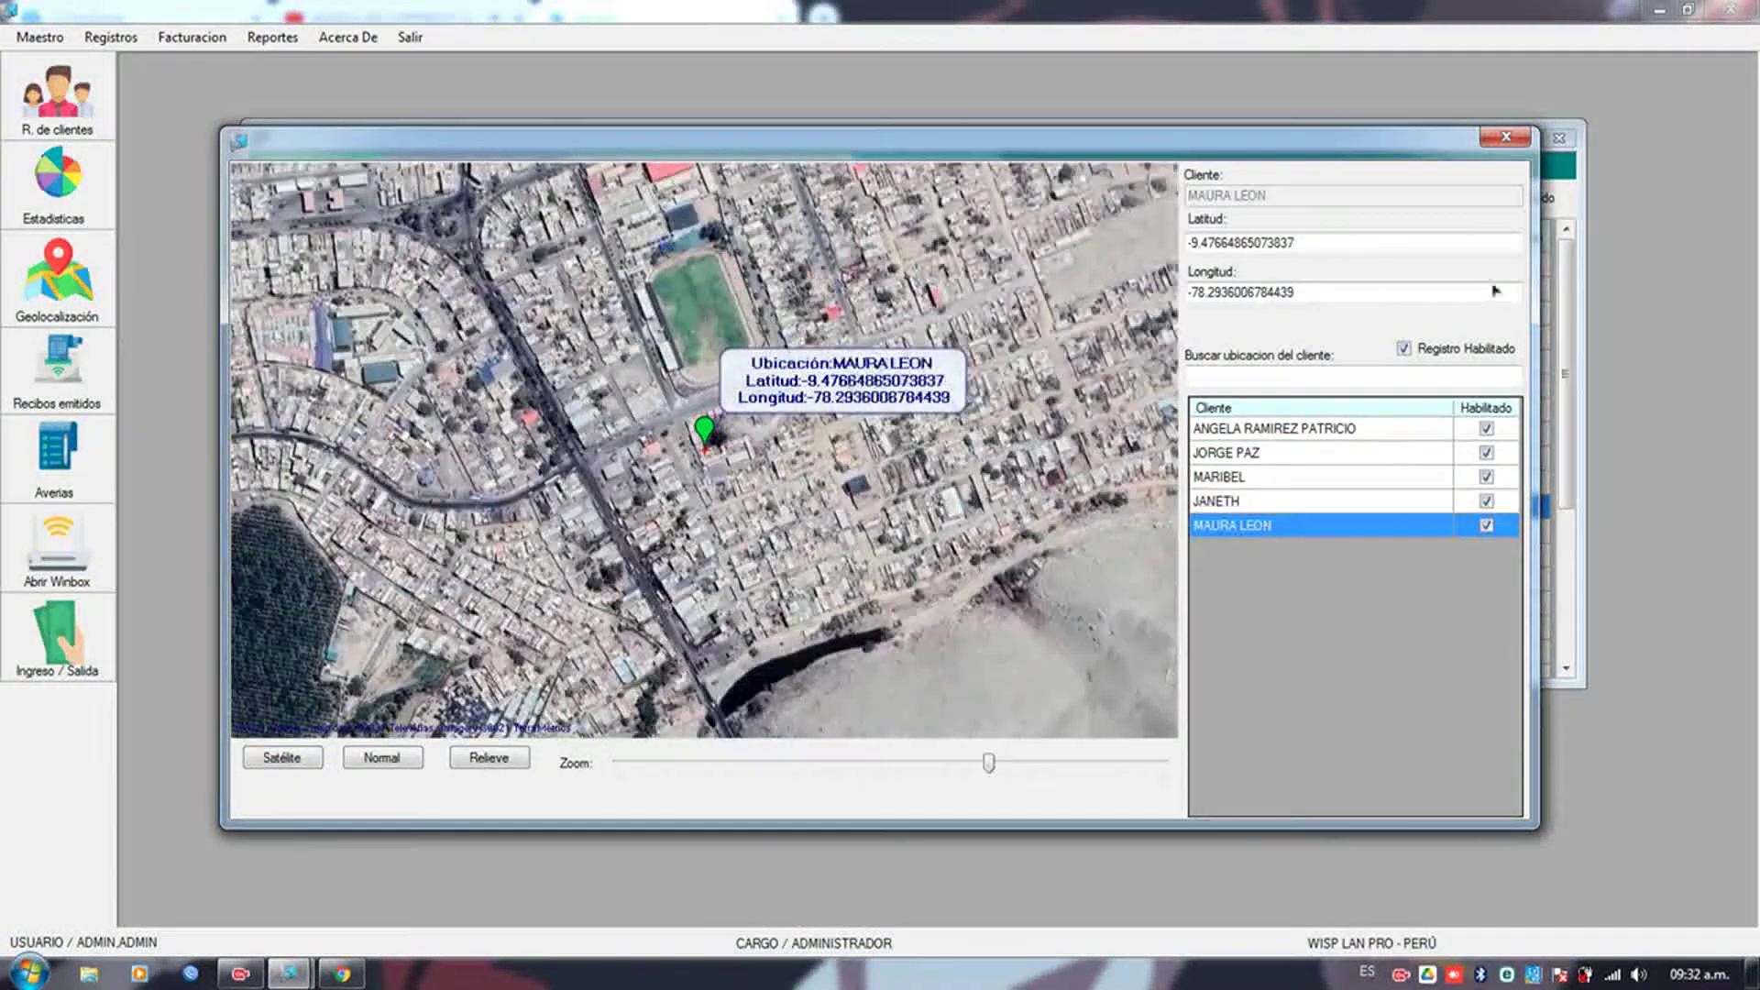
{"action": "left_click", "coordinate": [1503, 139]}
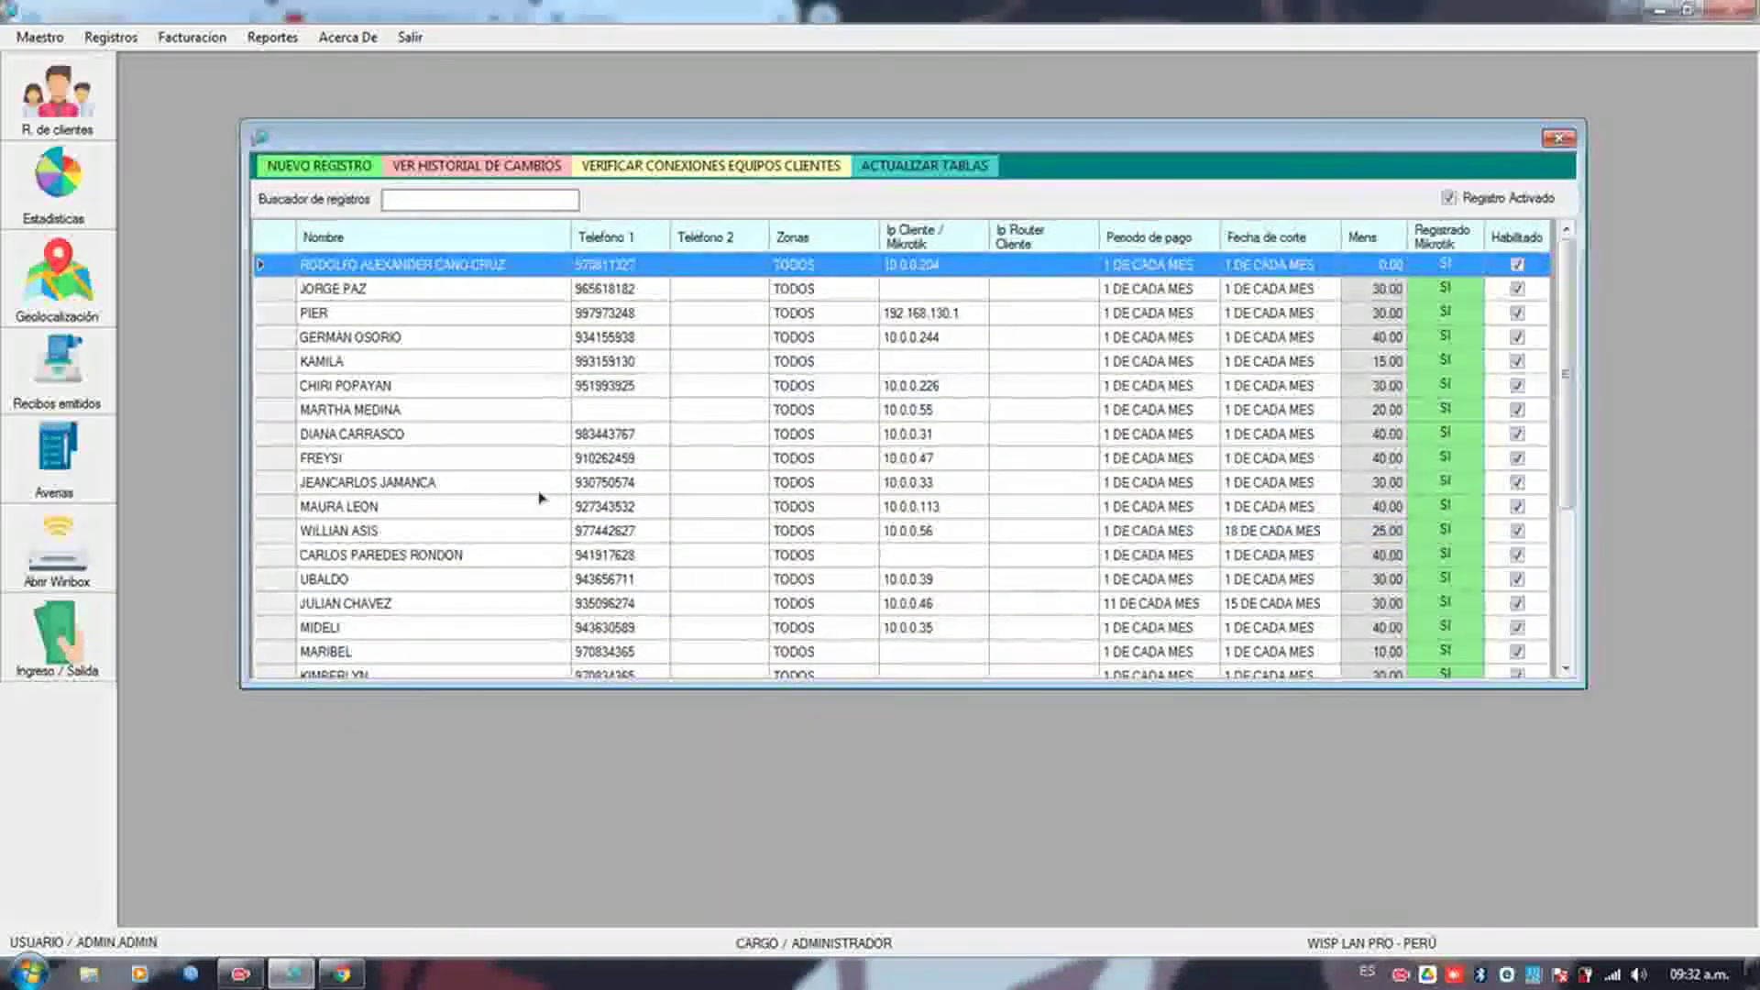
- Examine the equipment and deletion options for the client at 10.0.0.33, and close the client list
{"action": "left_click", "coordinate": [435, 506]}
{"action": "scroll", "coordinate": [434, 514], "scroll_direction": "down", "scroll_amount": 2}
{"action": "right_click", "coordinate": [476, 337]}
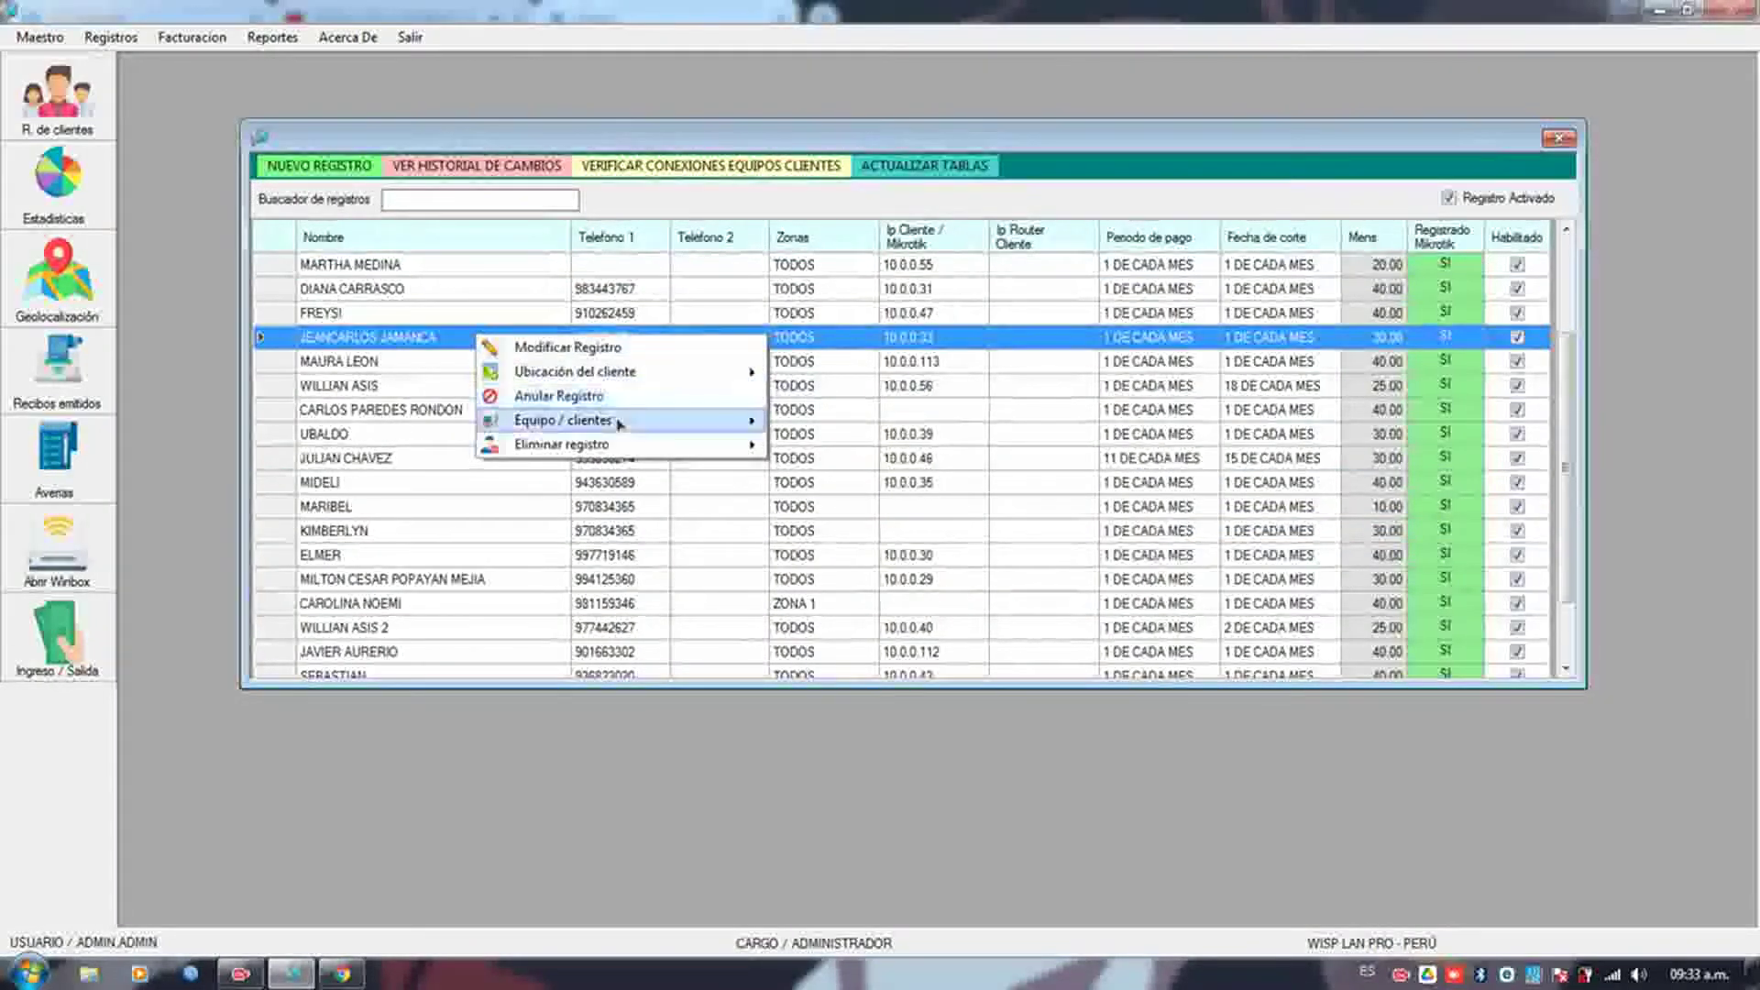
{"action": "mouse_move", "coordinate": [624, 424]}
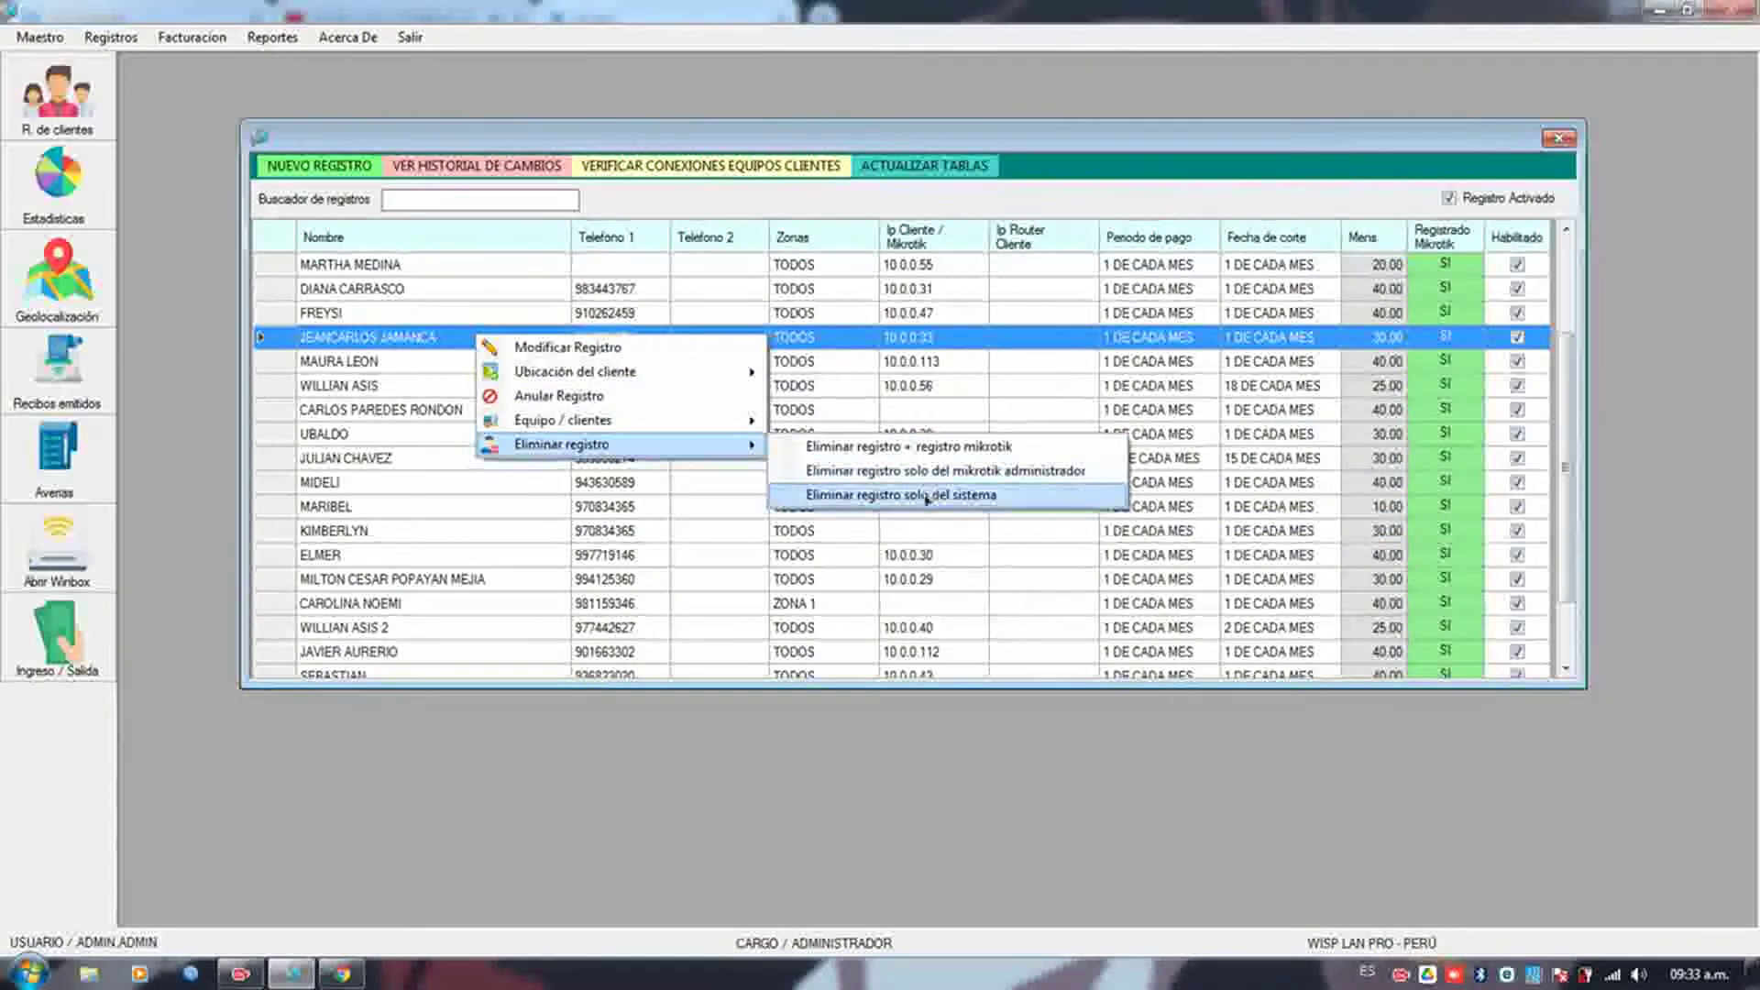
{"action": "left_click", "coordinate": [375, 431]}
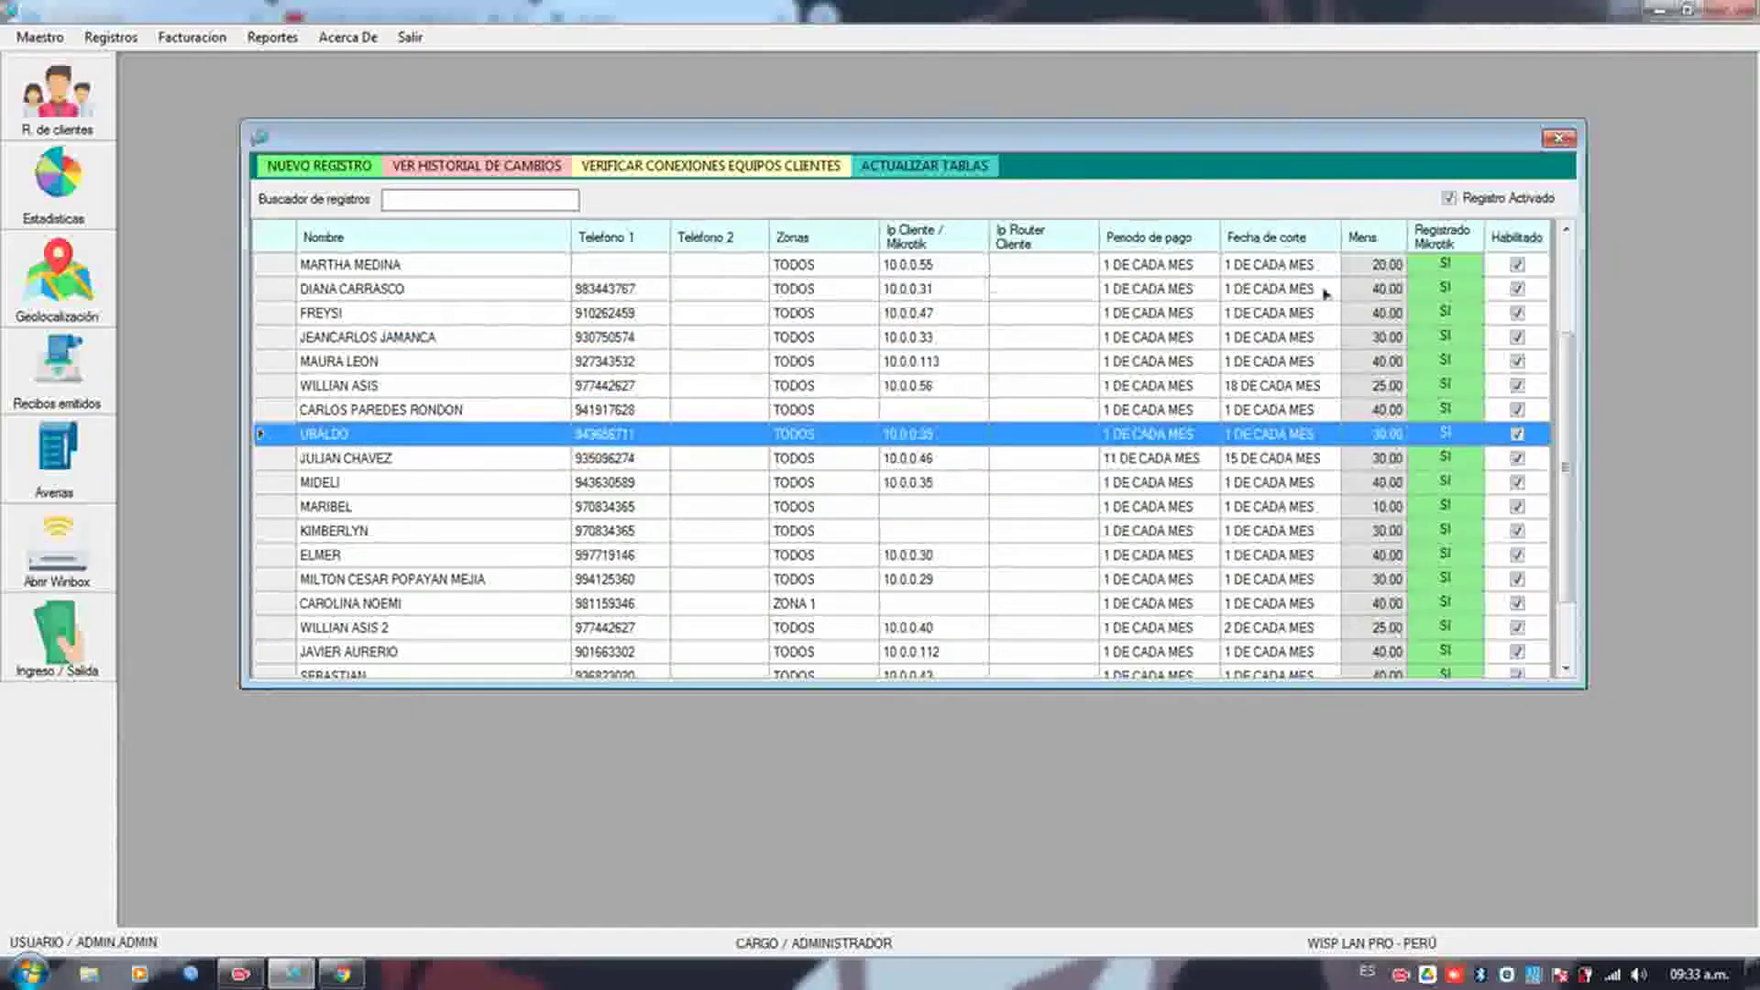
{"action": "left_click", "coordinate": [1557, 138]}
- Open the issued receipts, filter them by the start of the client's first name, and show all months
{"action": "left_click", "coordinate": [61, 392]}
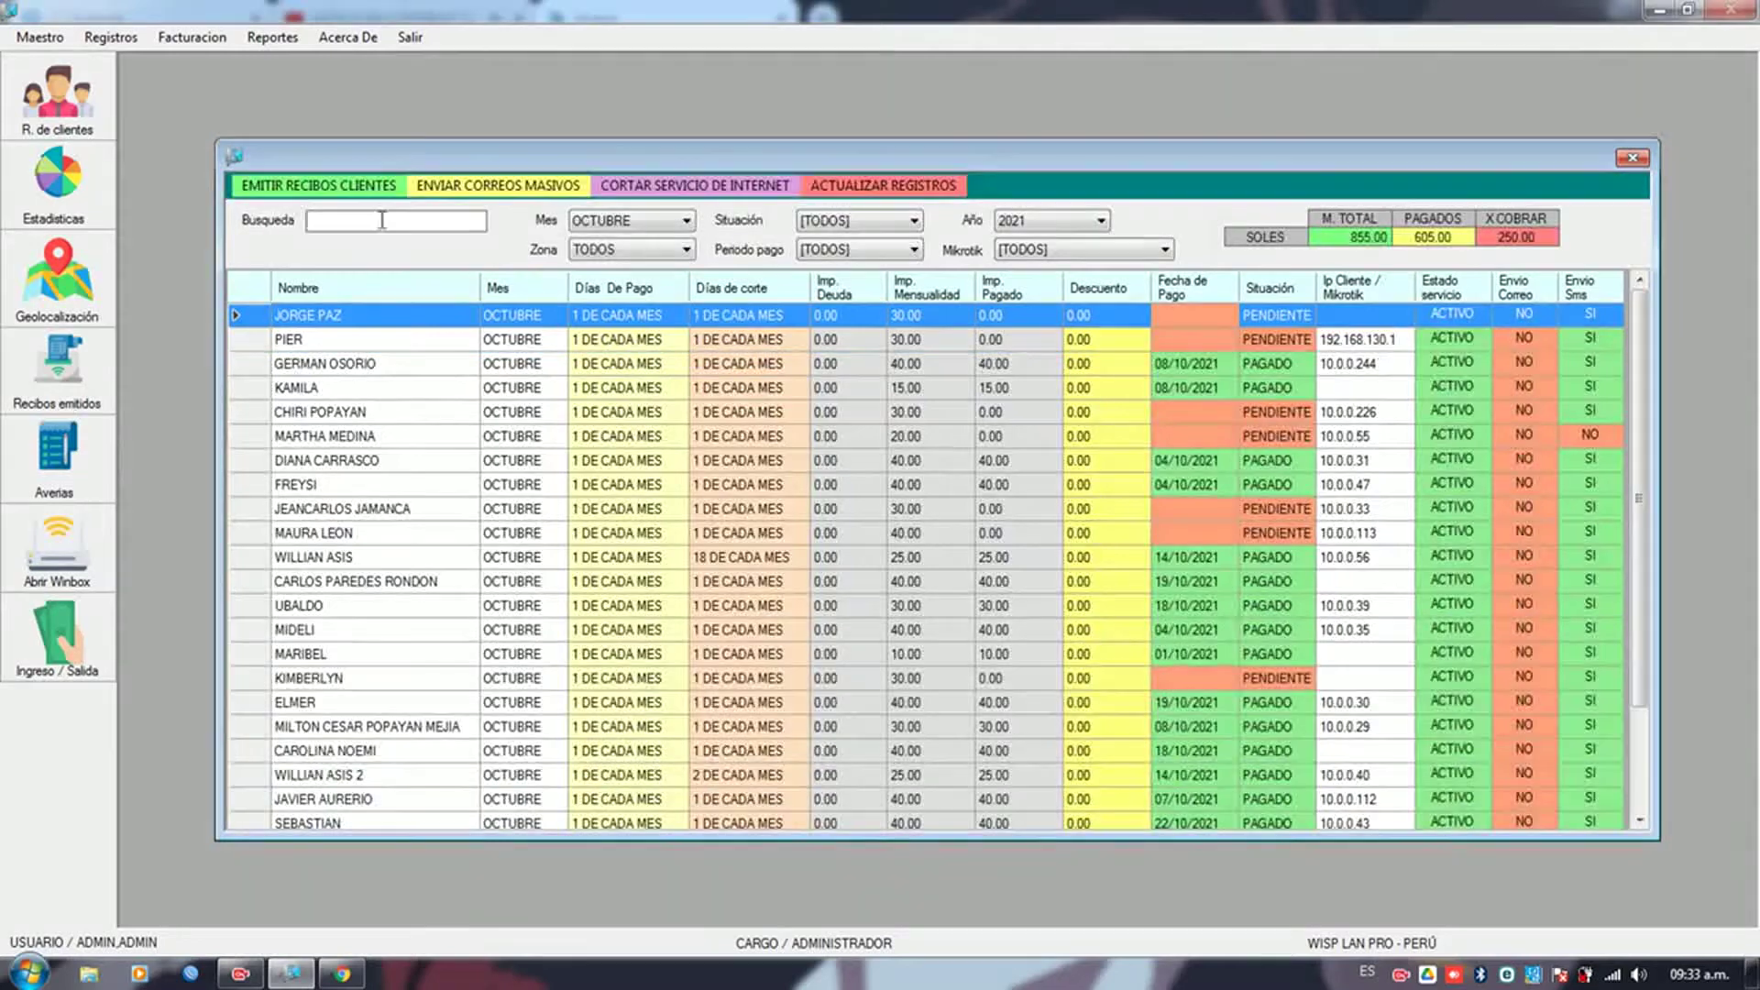
{"action": "left_click", "coordinate": [383, 220]}
{"action": "type", "text": "JOR"}
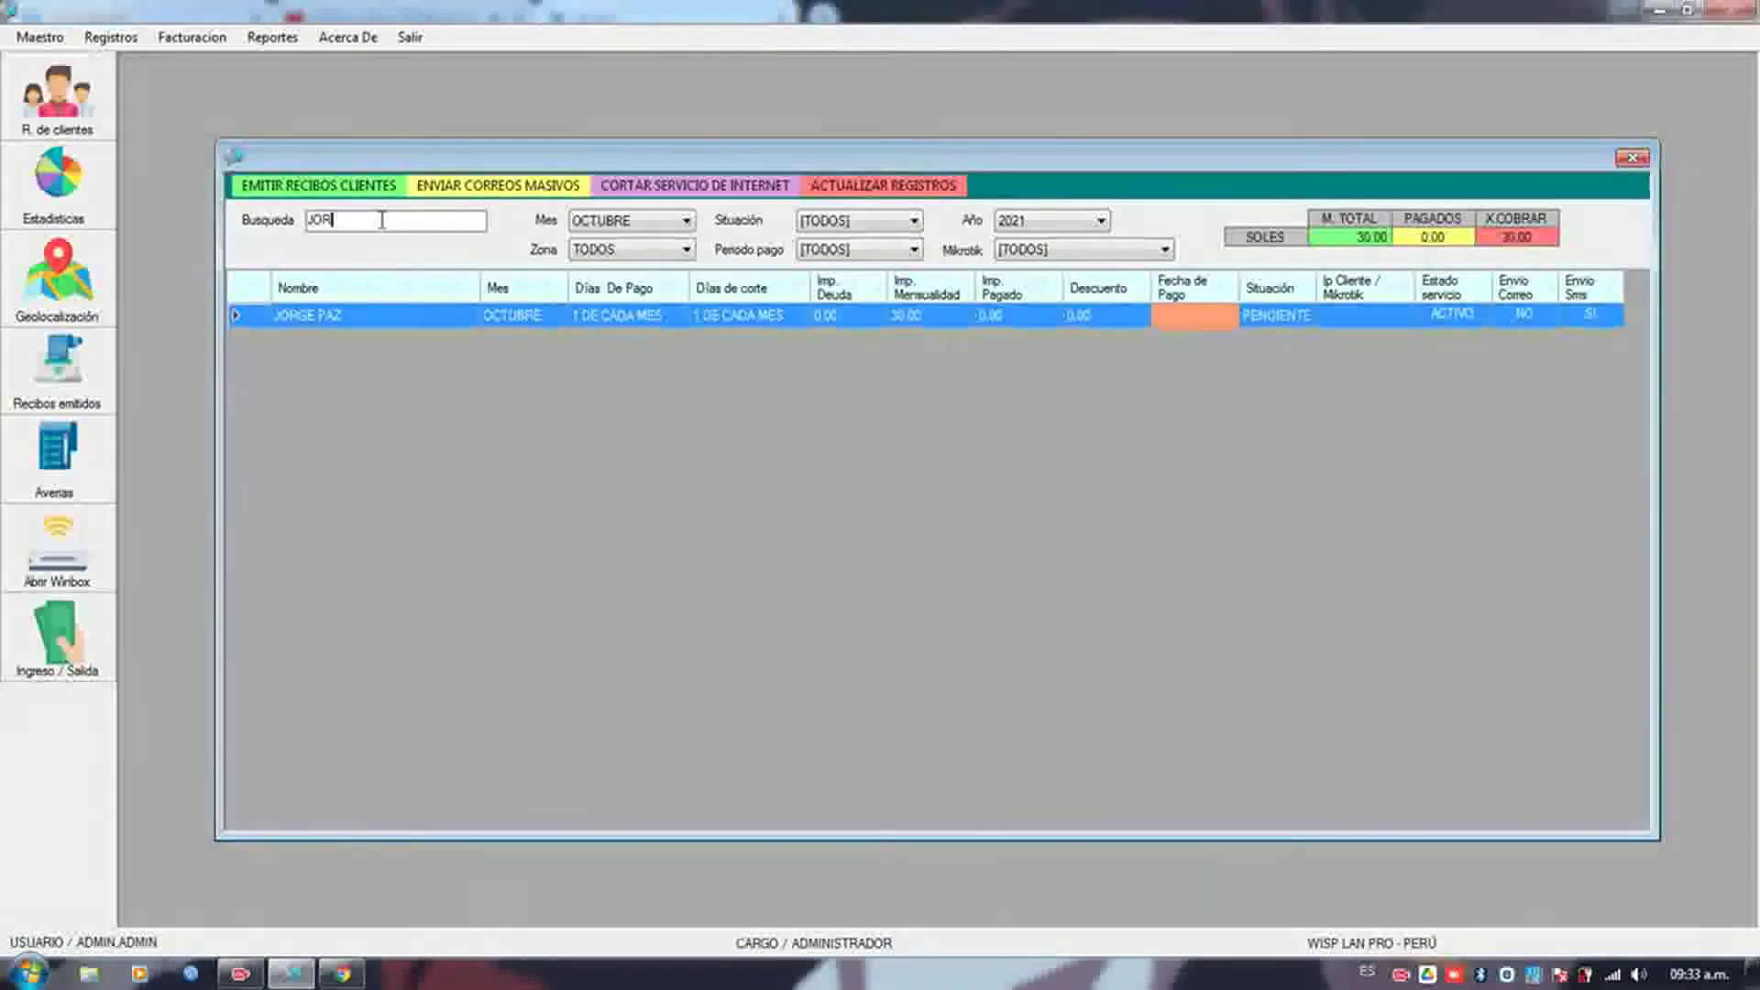
{"action": "left_click", "coordinate": [598, 213]}
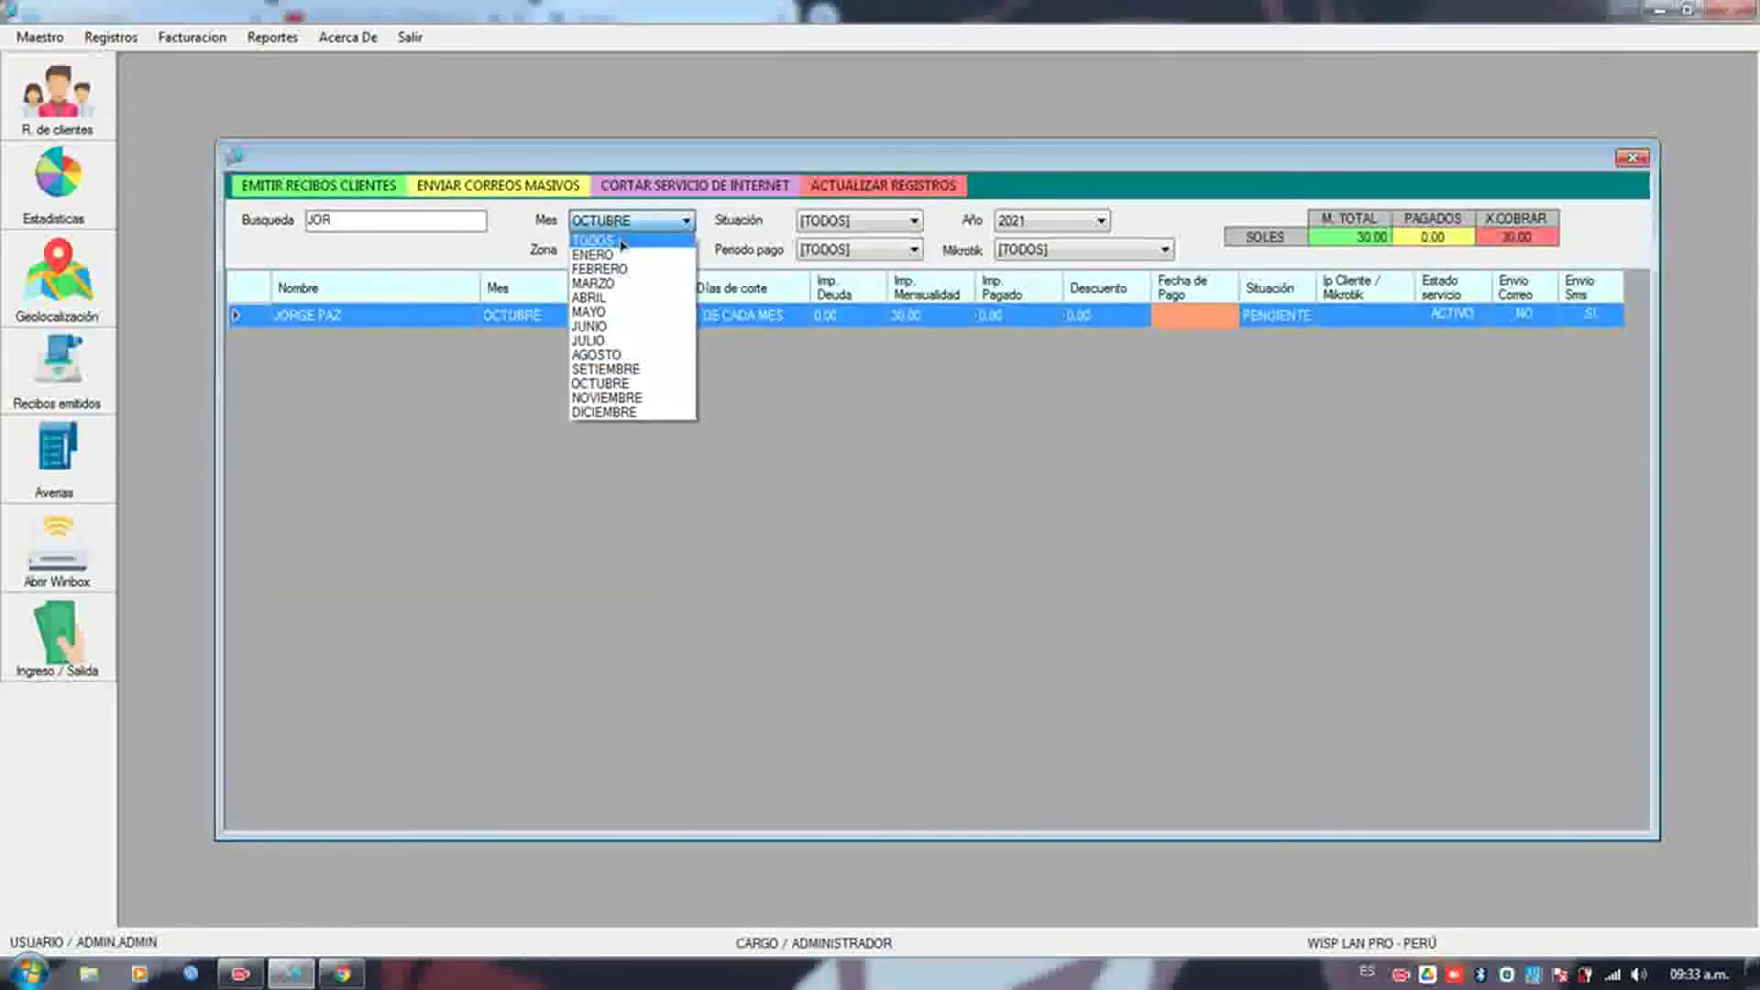
{"action": "left_click", "coordinate": [600, 238]}
{"action": "left_click", "coordinate": [588, 559]}
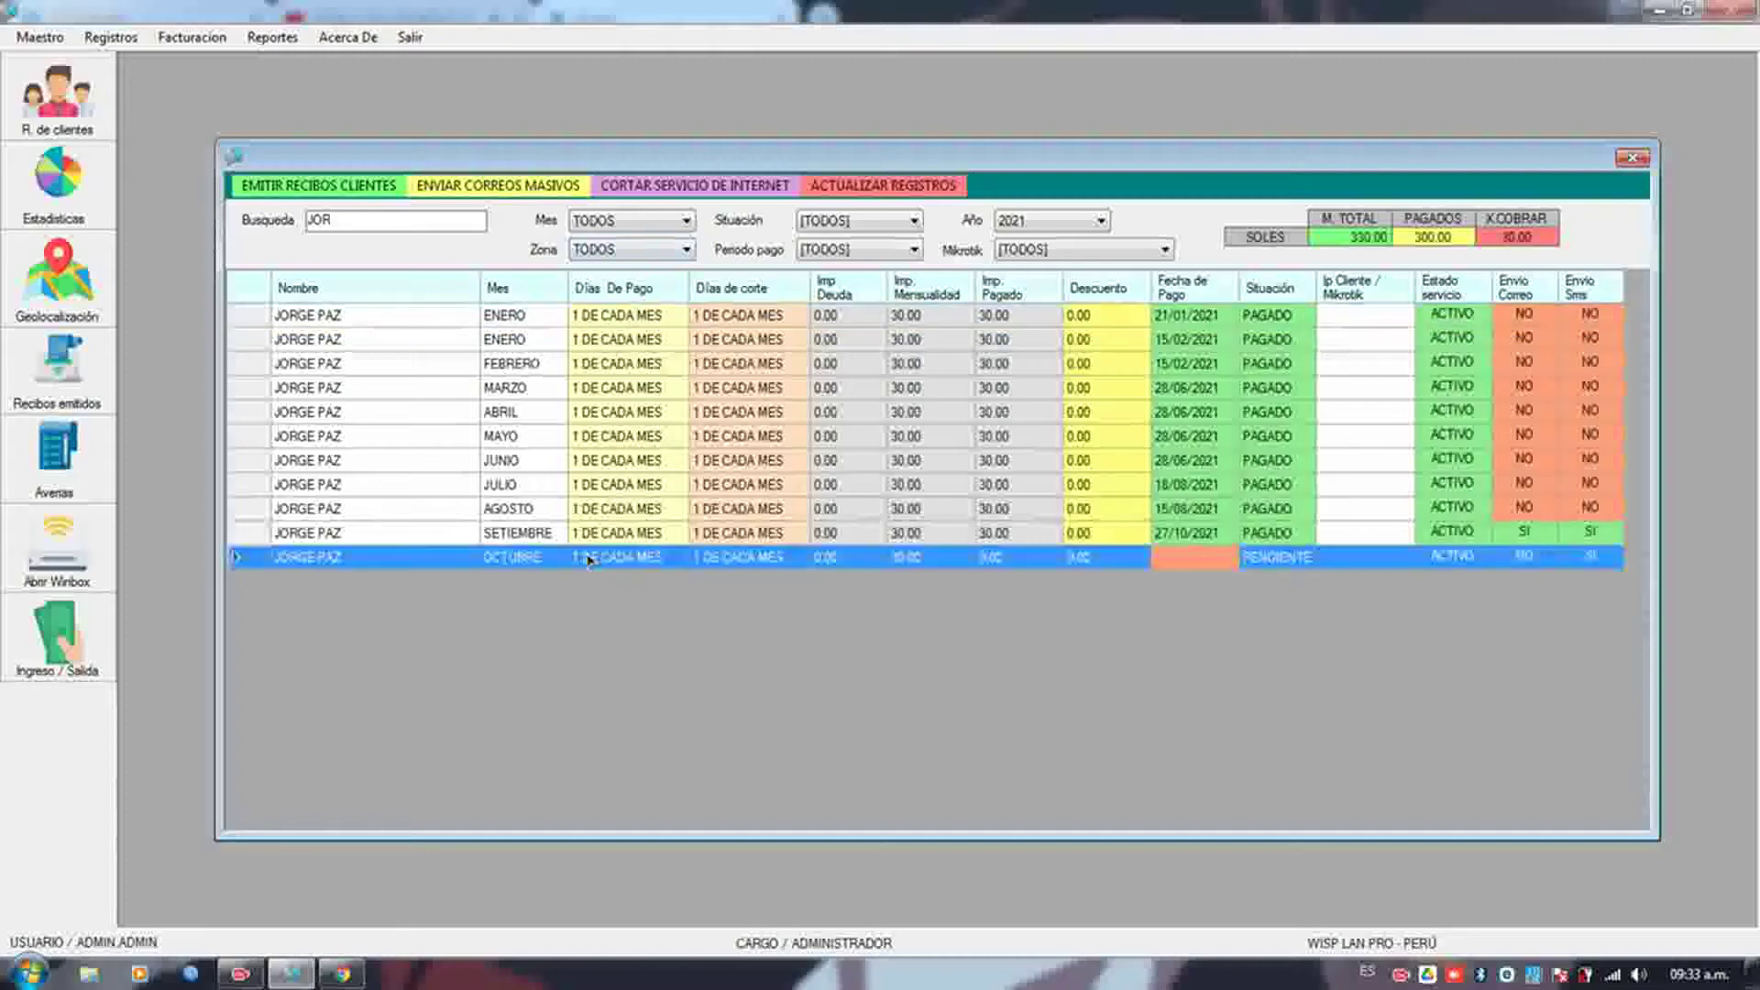
- Open the discounted payment form for the client's September receipt and check its payment method, keeping EFECTIVO
{"action": "left_click", "coordinate": [605, 540]}
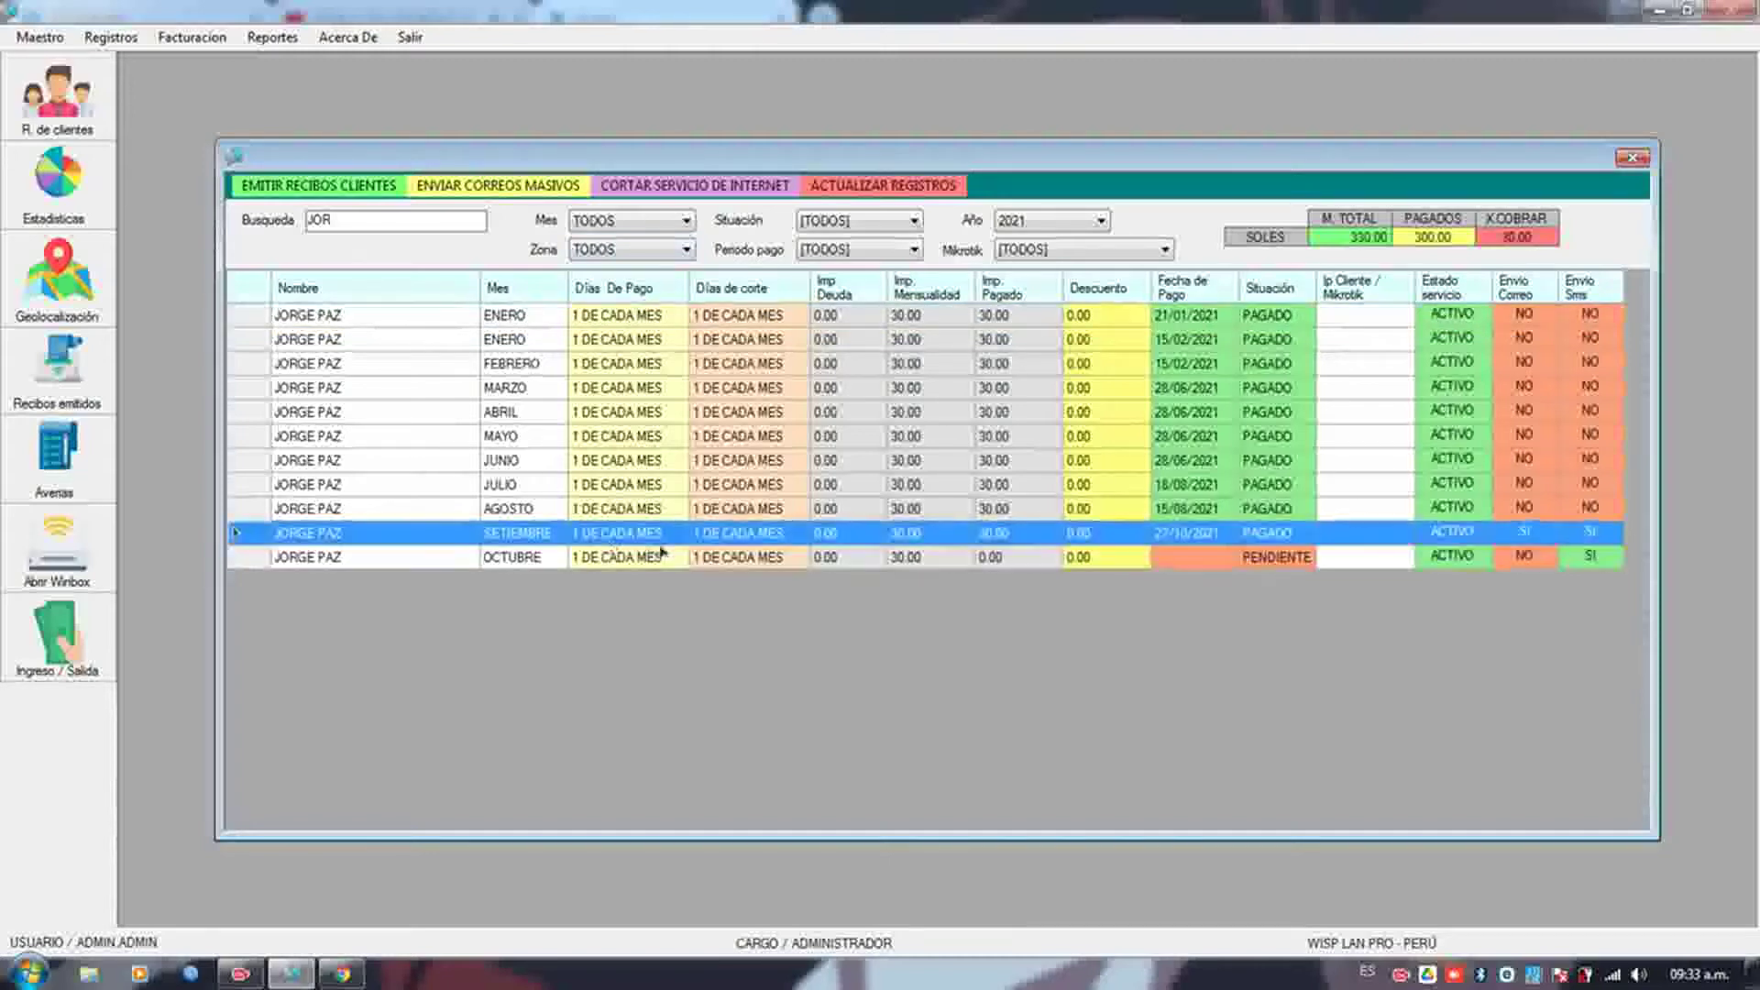
{"action": "right_click", "coordinate": [612, 543]}
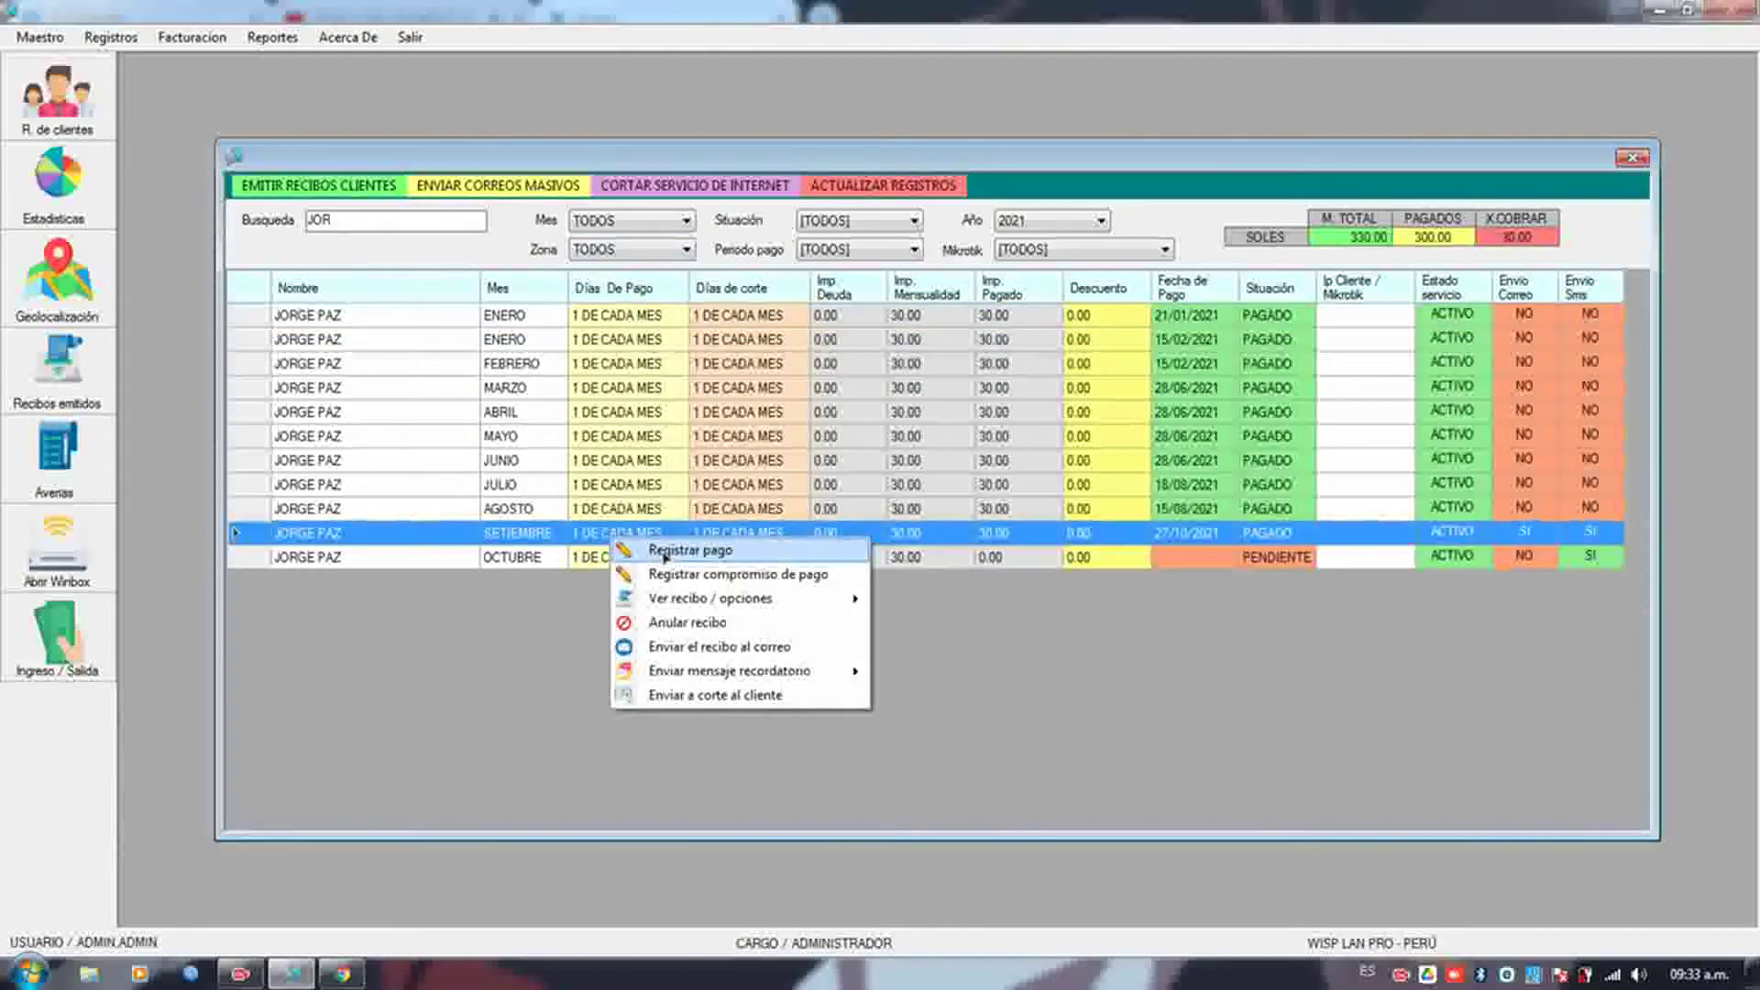
{"action": "left_click", "coordinate": [646, 556]}
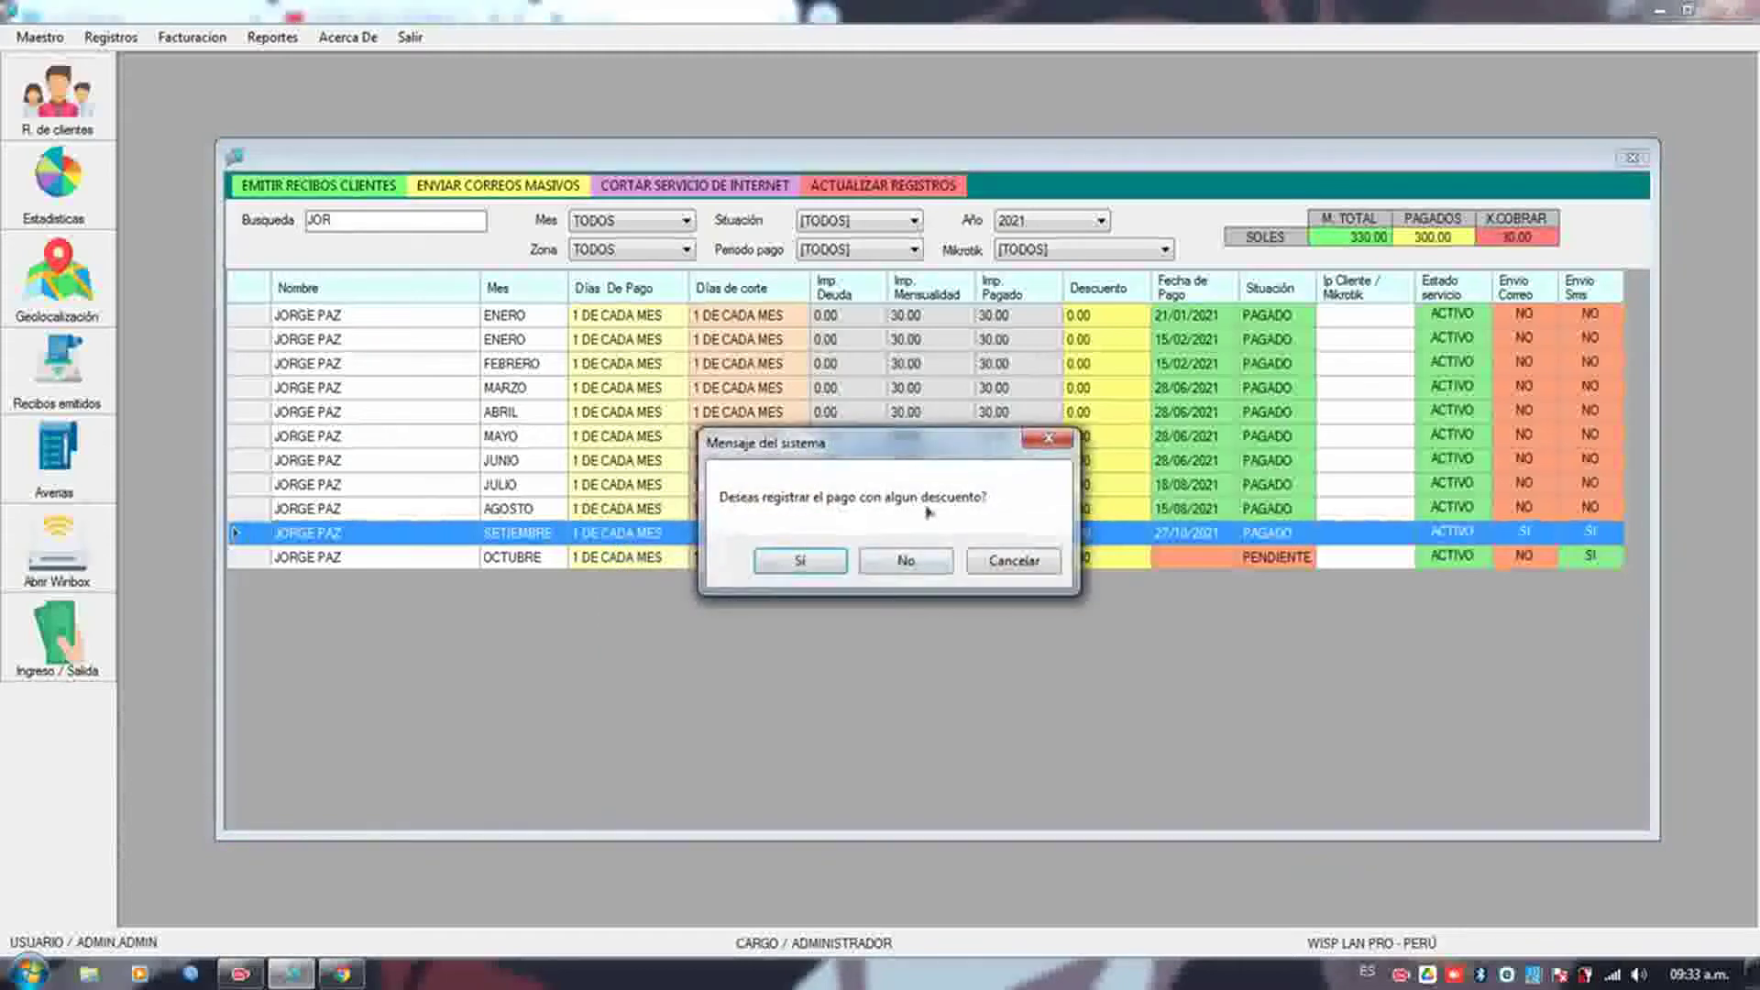
{"action": "left_click", "coordinate": [806, 561]}
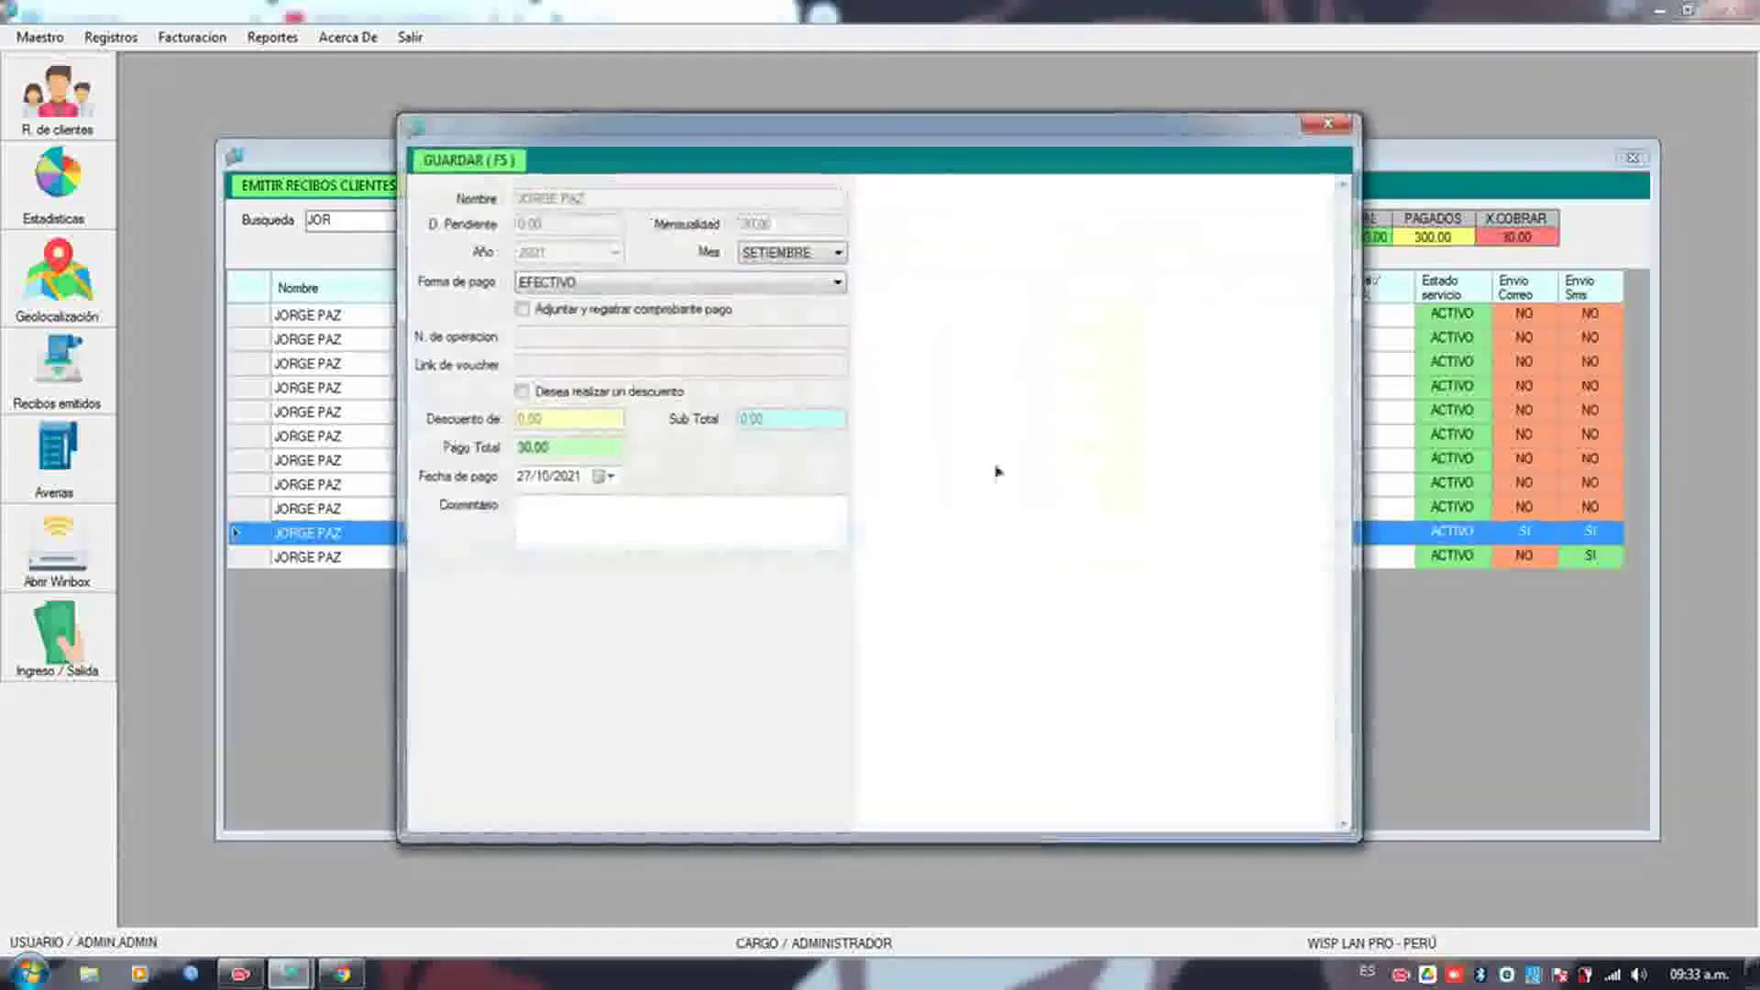
{"action": "left_click", "coordinate": [623, 283]}
{"action": "left_click", "coordinate": [561, 304]}
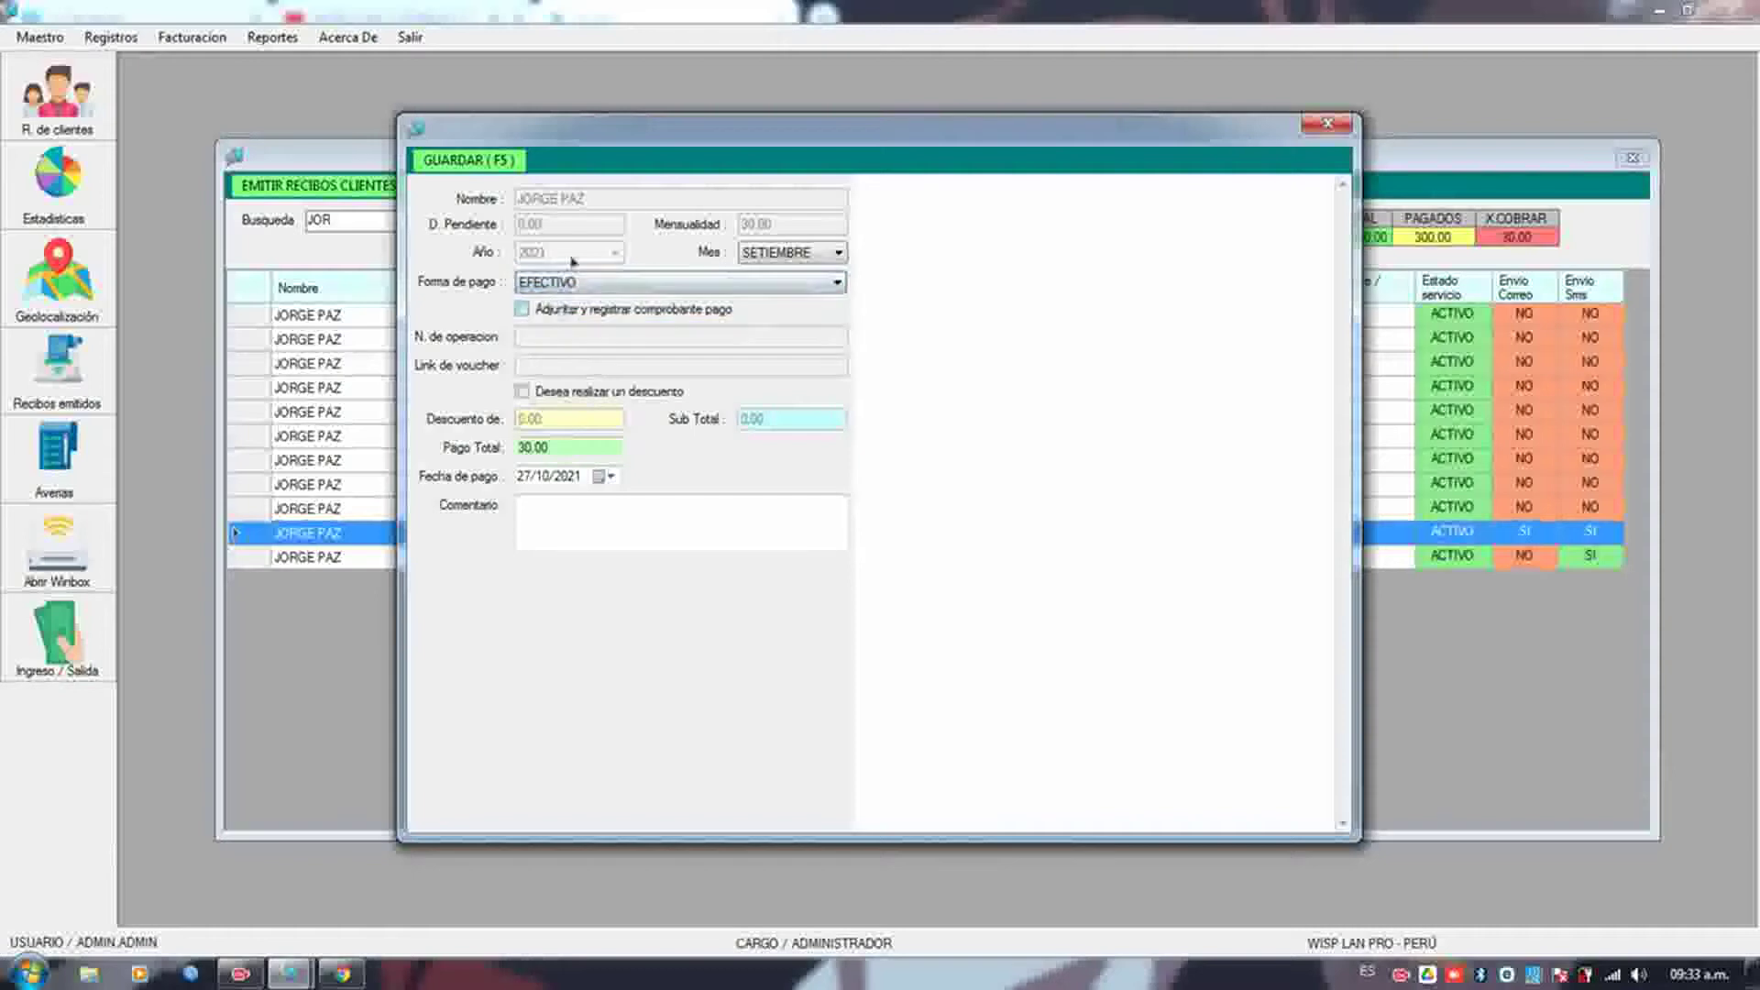
- Enter a discount of 15.00 in the September payment form and close it without saving
{"action": "left_click", "coordinate": [521, 390]}
{"action": "type", "text": "15"}
{"action": "left_click", "coordinate": [788, 417]}
{"action": "left_click", "coordinate": [578, 446]}
{"action": "left_click", "coordinate": [602, 511]}
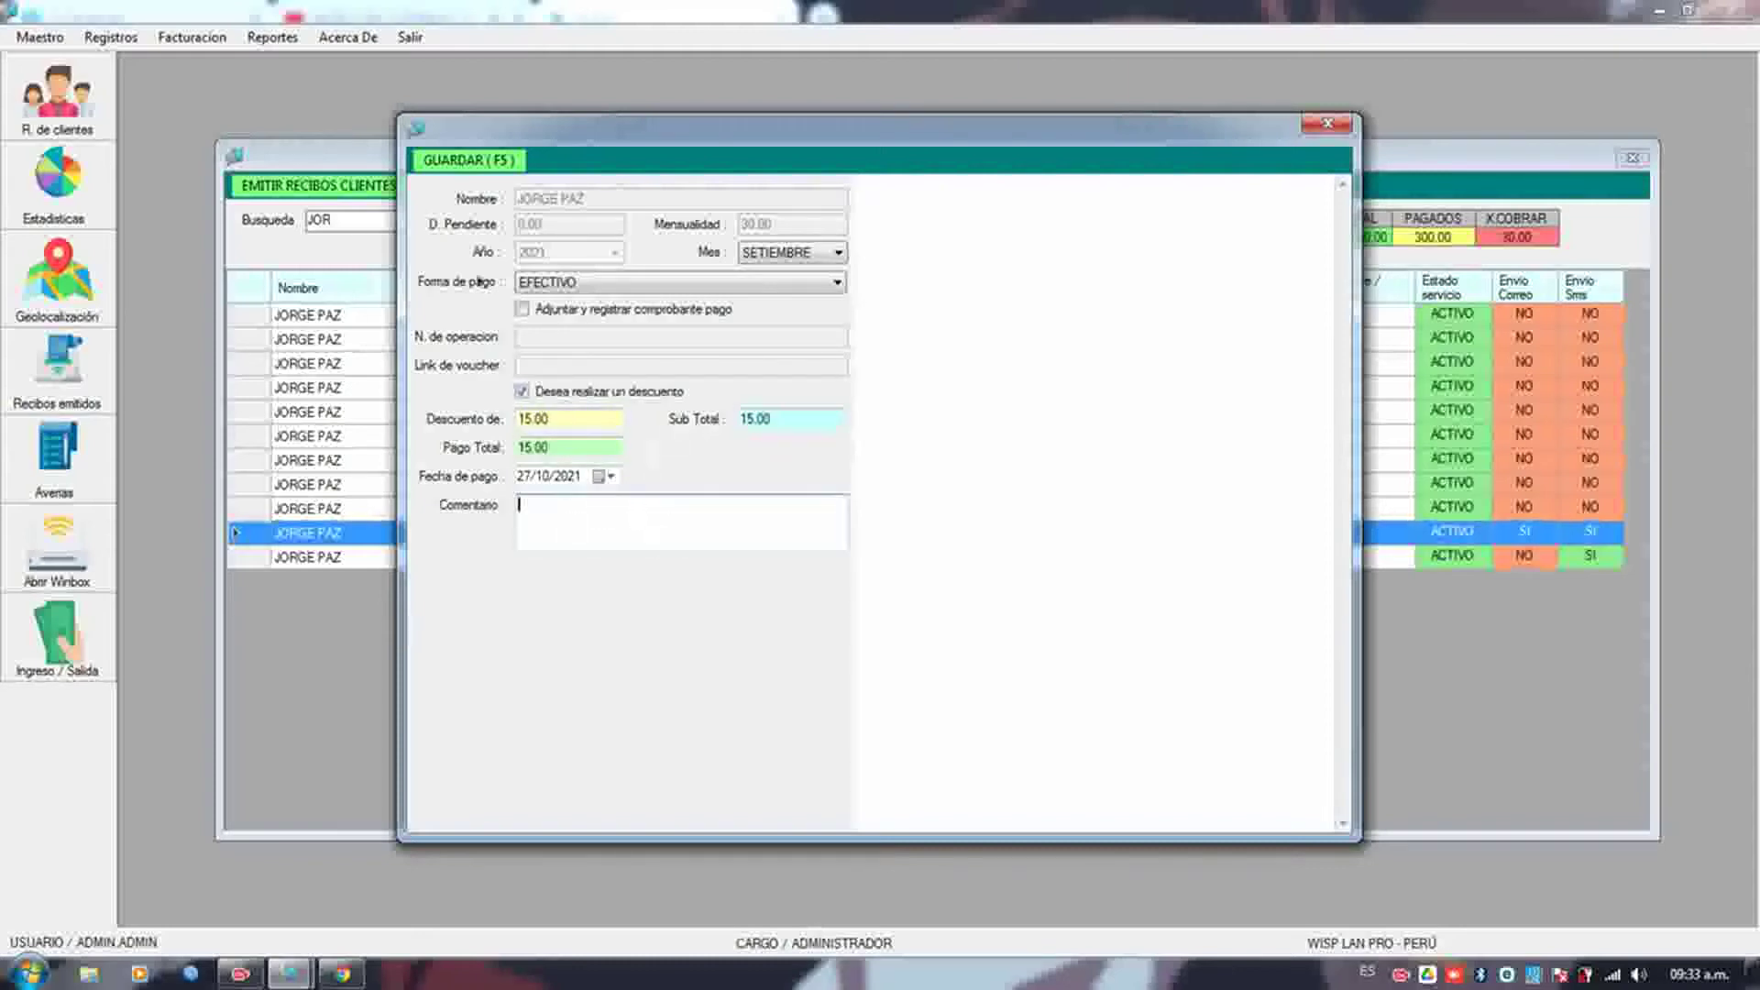
{"action": "left_click", "coordinate": [1330, 125]}
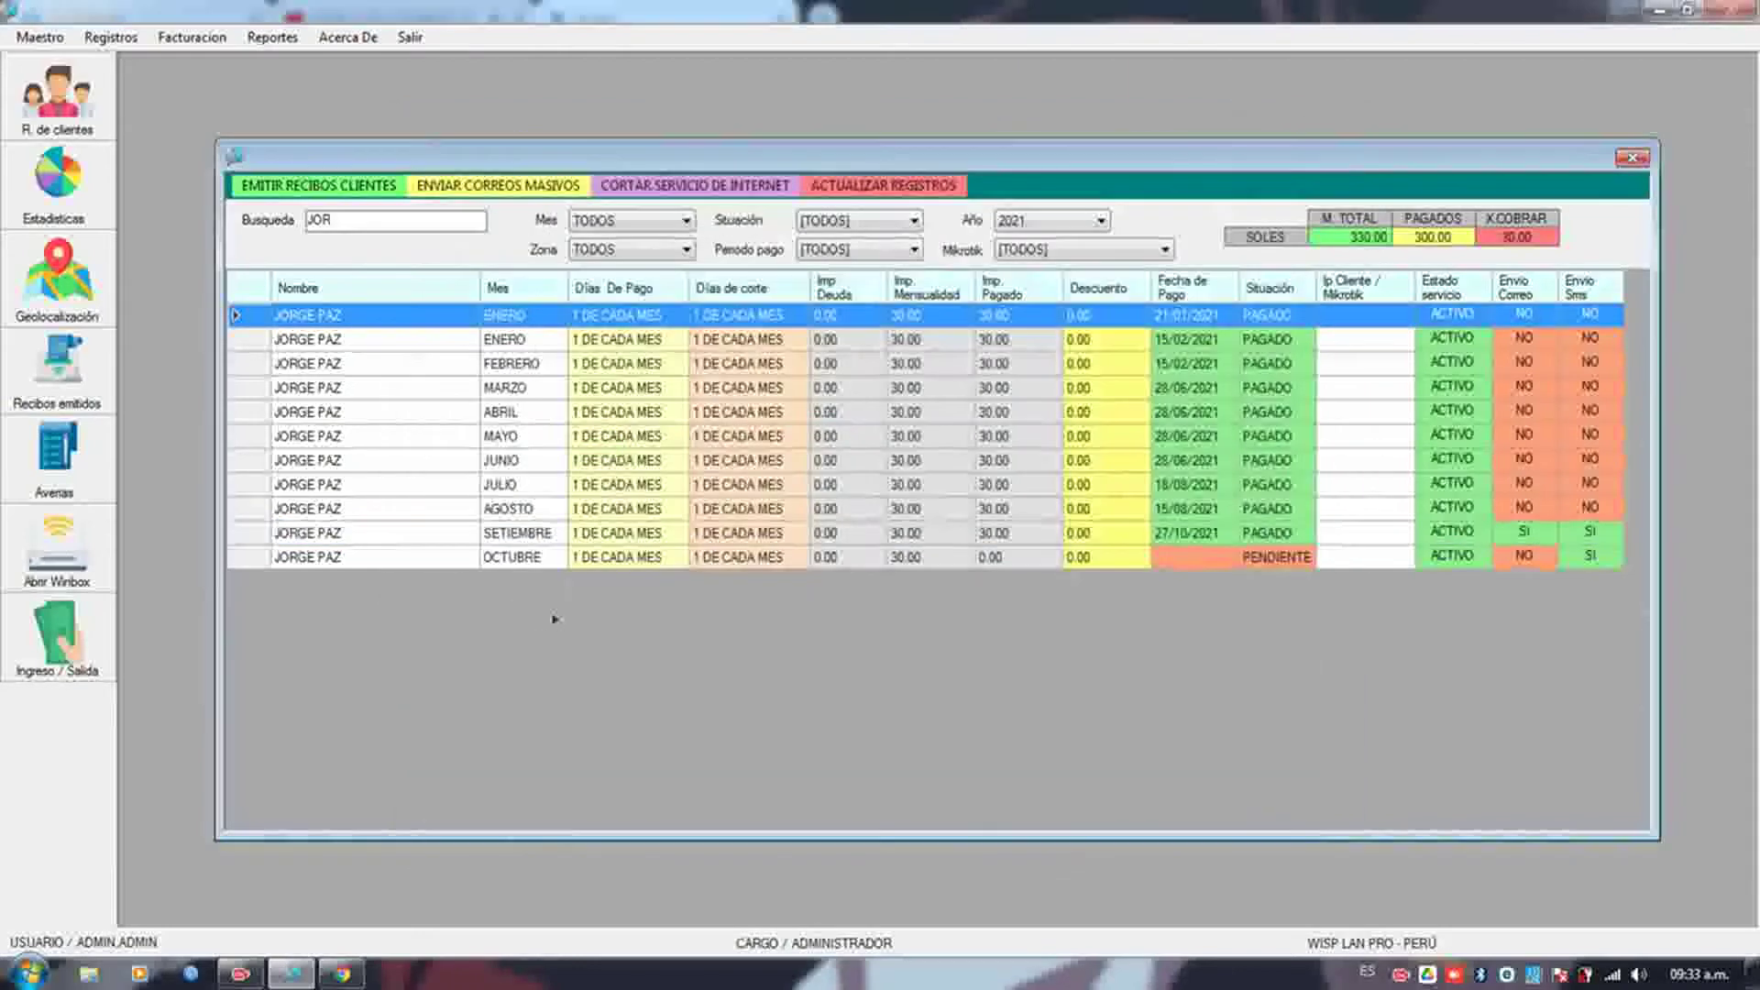
- Try to view the ticket of the client's September receipt and close Adobe Acrobat Reader
{"action": "right_click", "coordinate": [539, 561]}
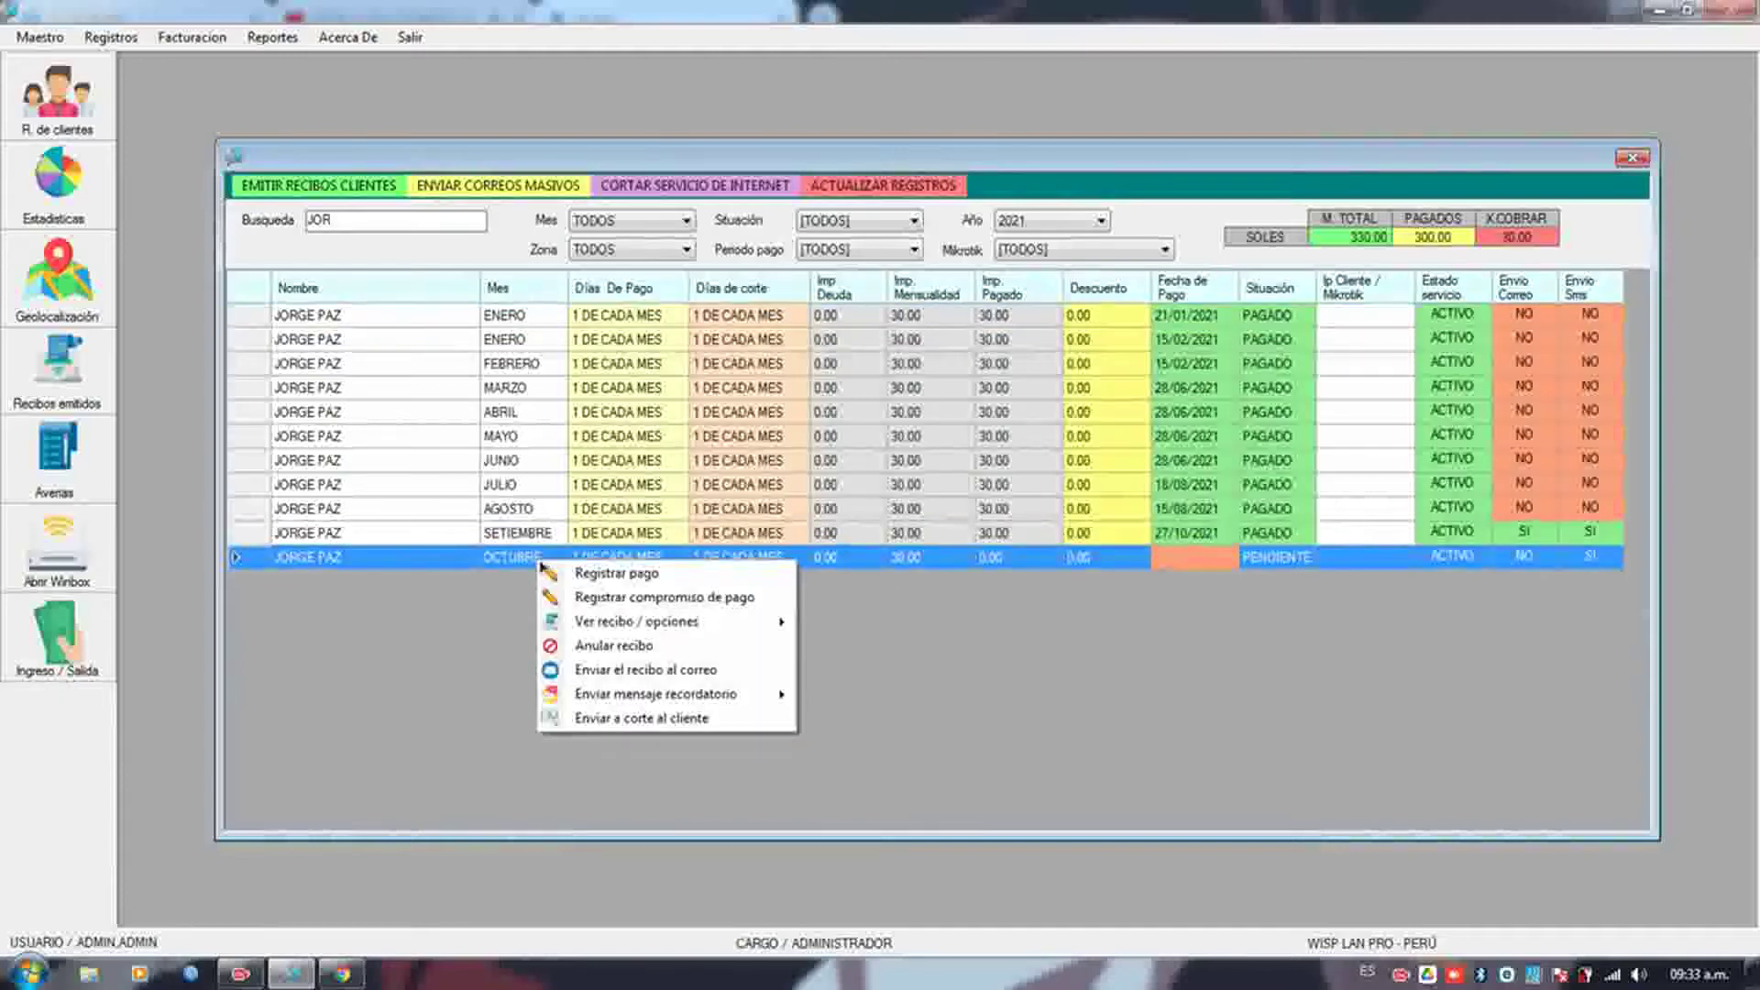
{"action": "mouse_move", "coordinate": [642, 622]}
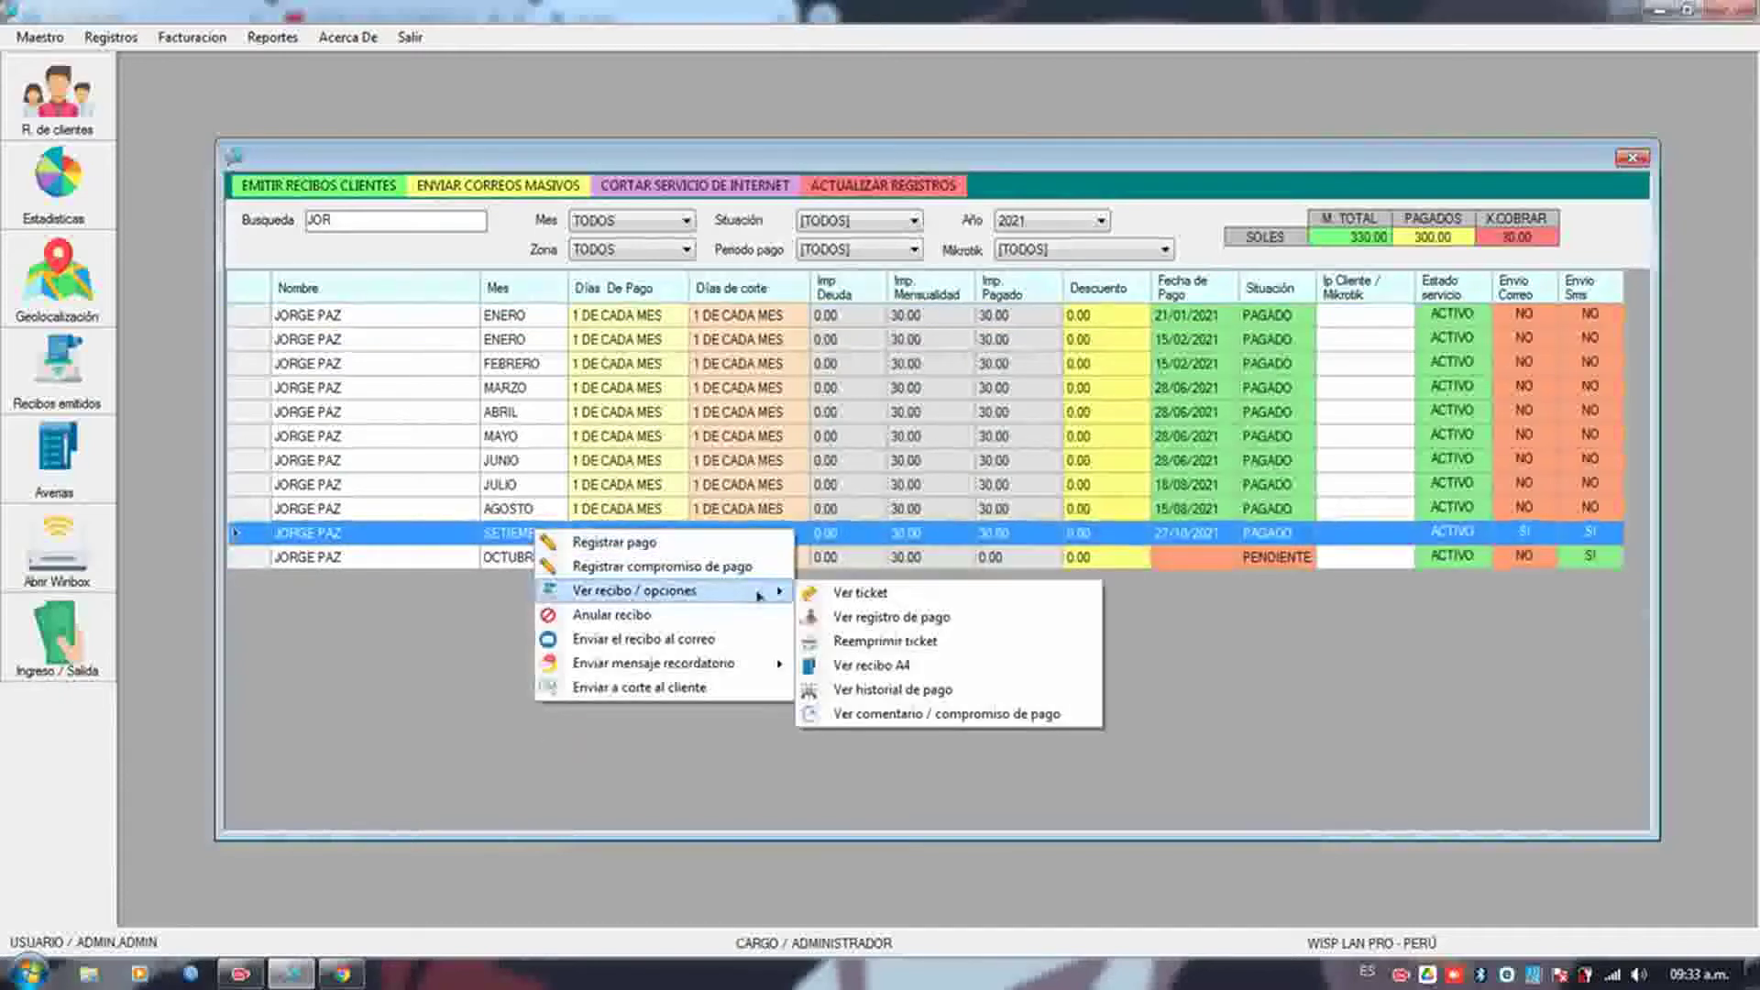
{"action": "left_click", "coordinate": [859, 594]}
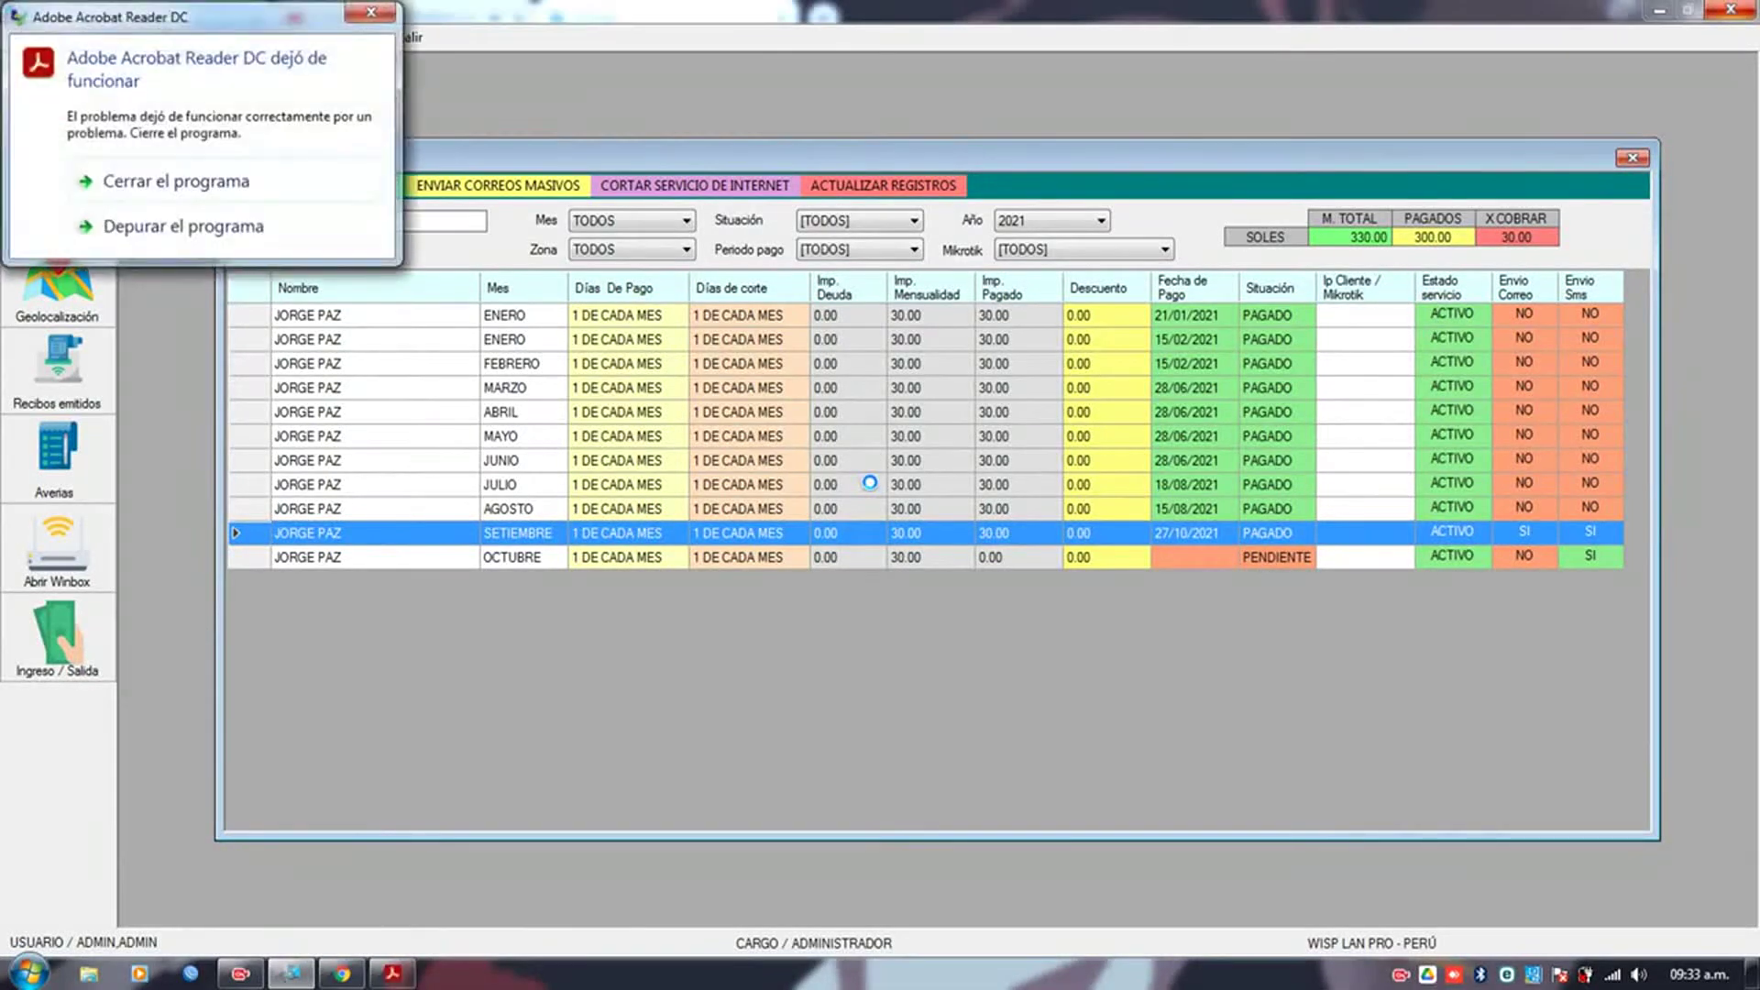
{"action": "left_click", "coordinate": [243, 174]}
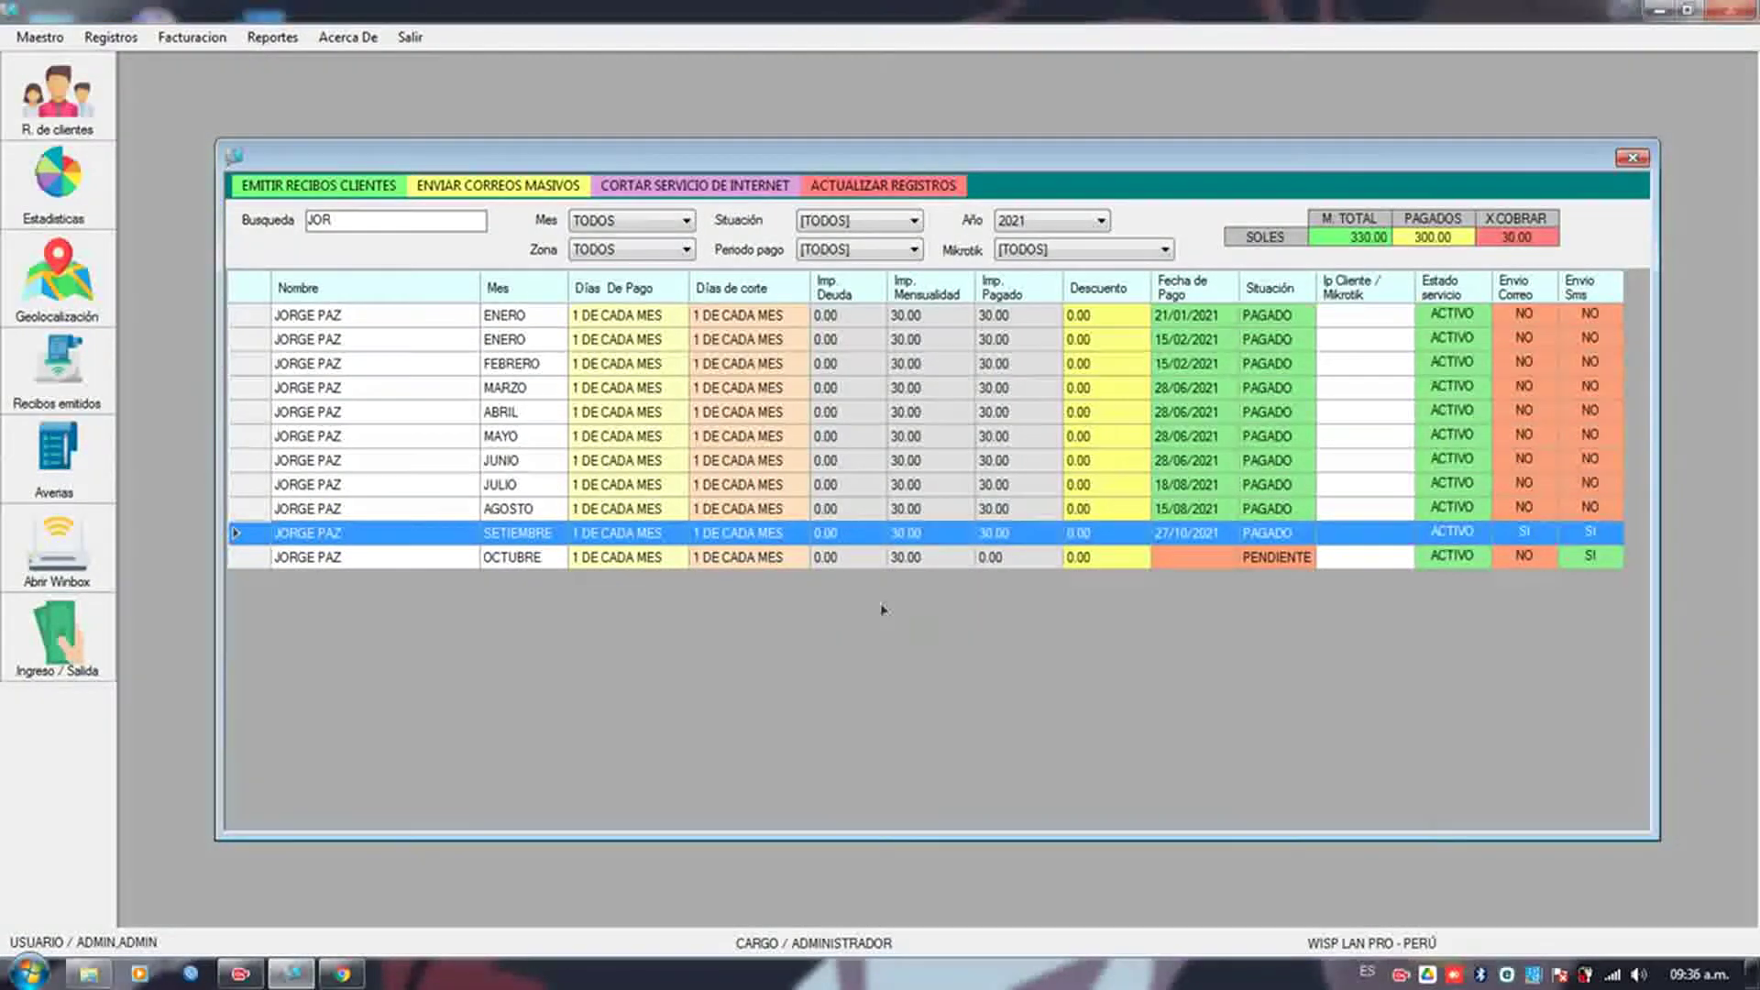
{"action": "right_click", "coordinate": [844, 539]}
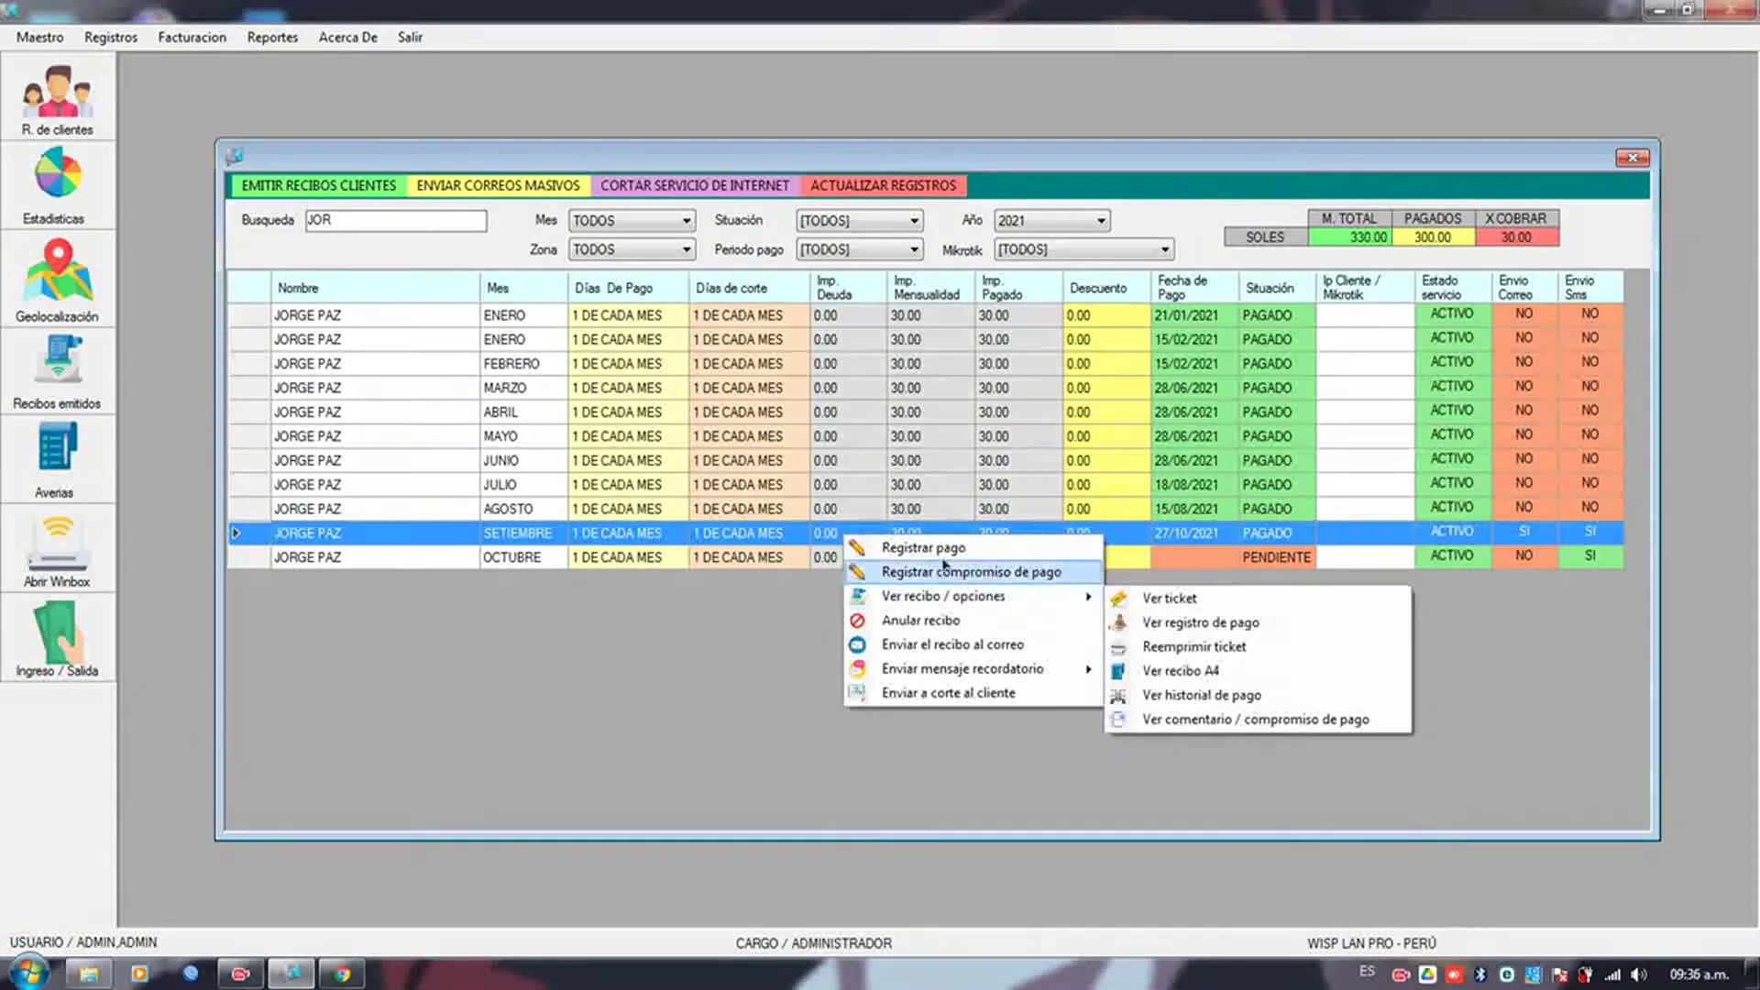
{"action": "left_click", "coordinate": [944, 552]}
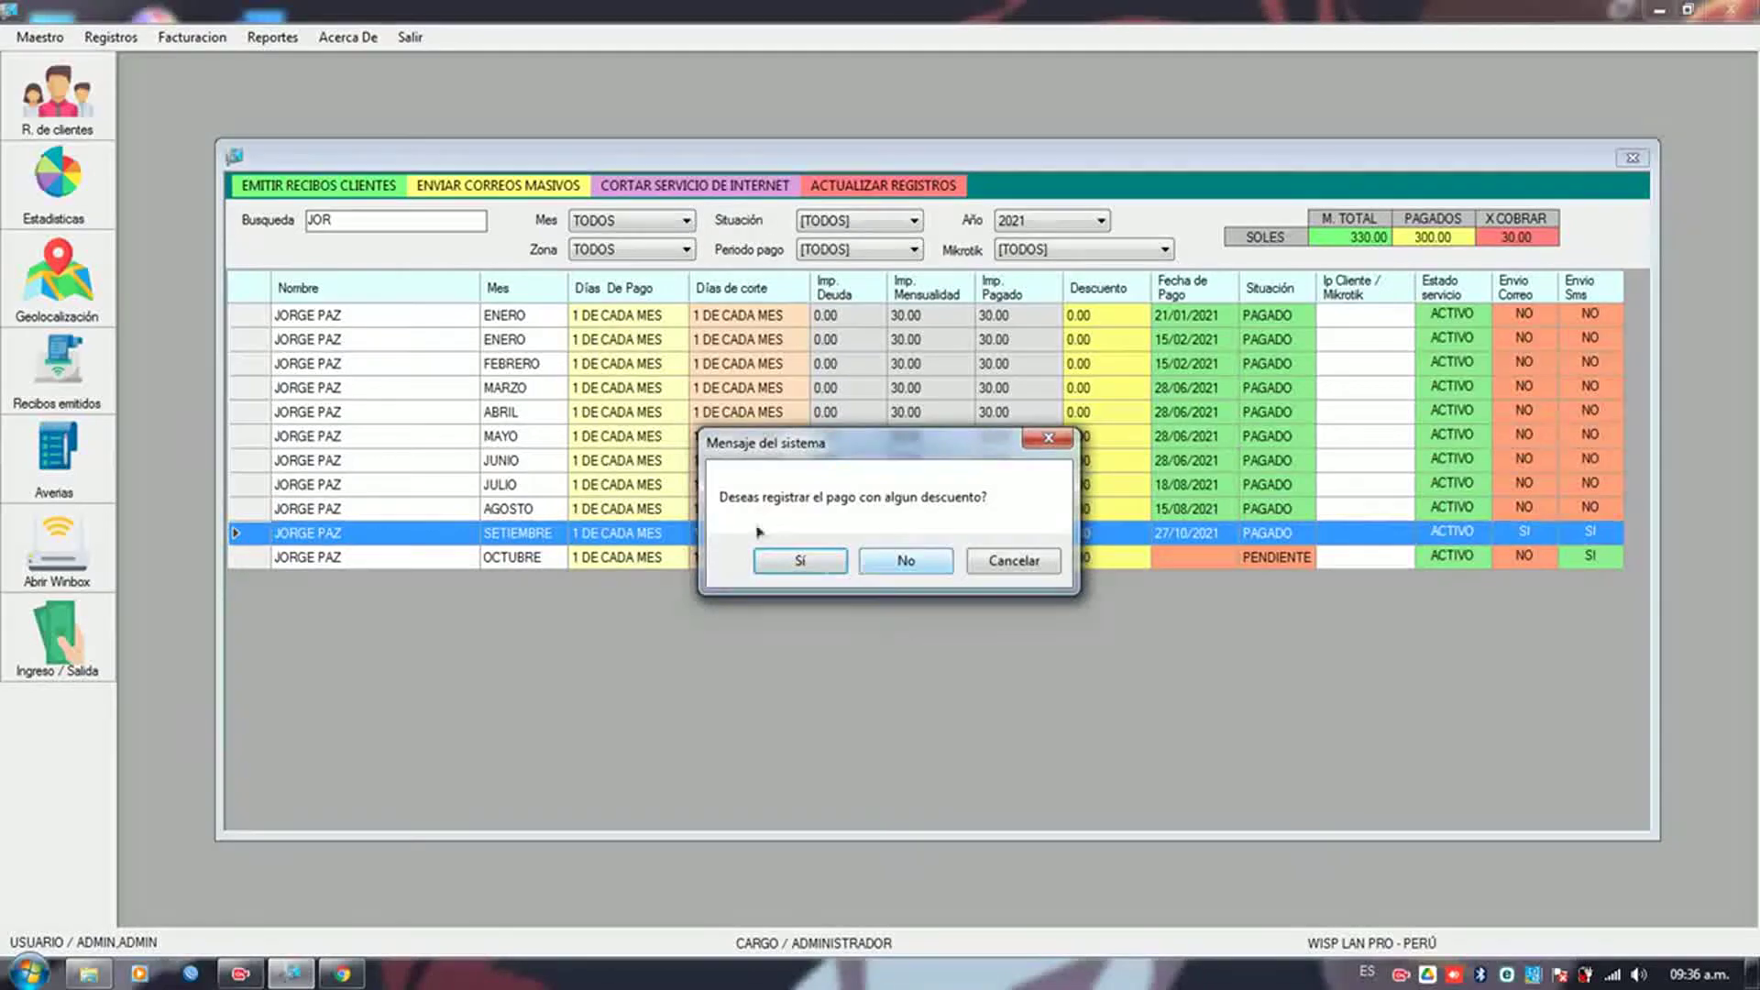
{"action": "left_click", "coordinate": [1010, 561]}
- Save the September receipt's ticket as ModoK.pdf in the Descargas folder, replacing the existing file, and open it
{"action": "right_click", "coordinate": [724, 537]}
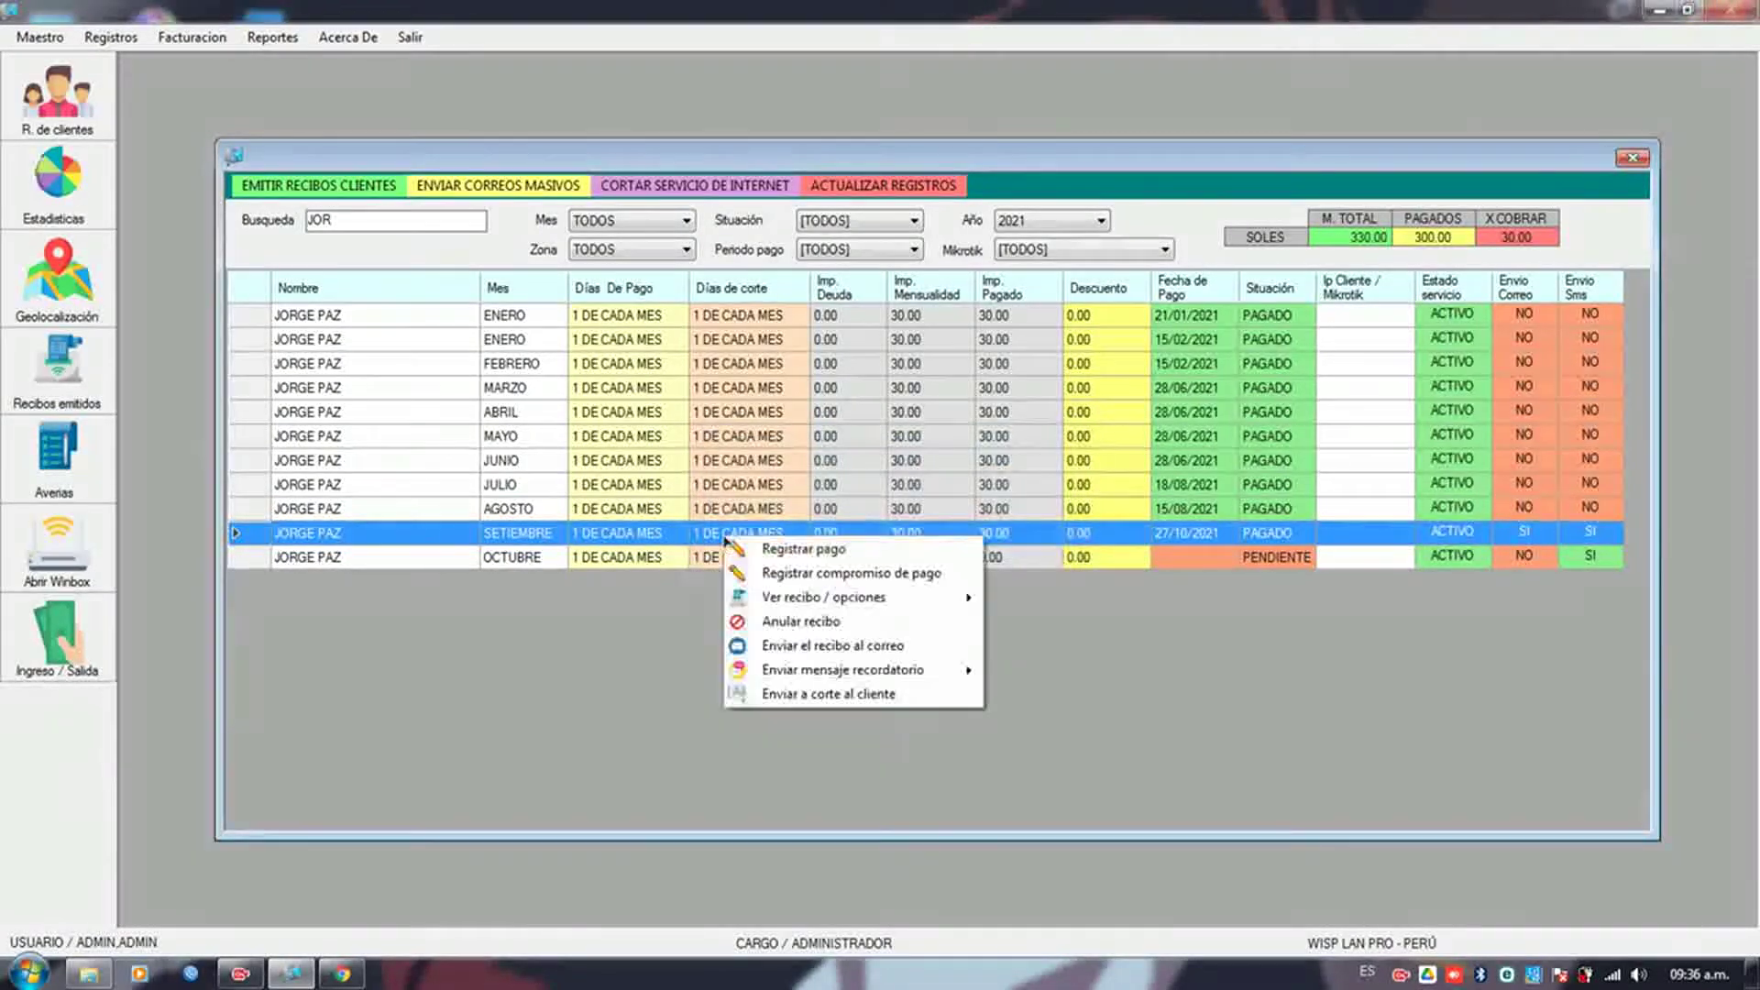
{"action": "mouse_move", "coordinate": [953, 597]}
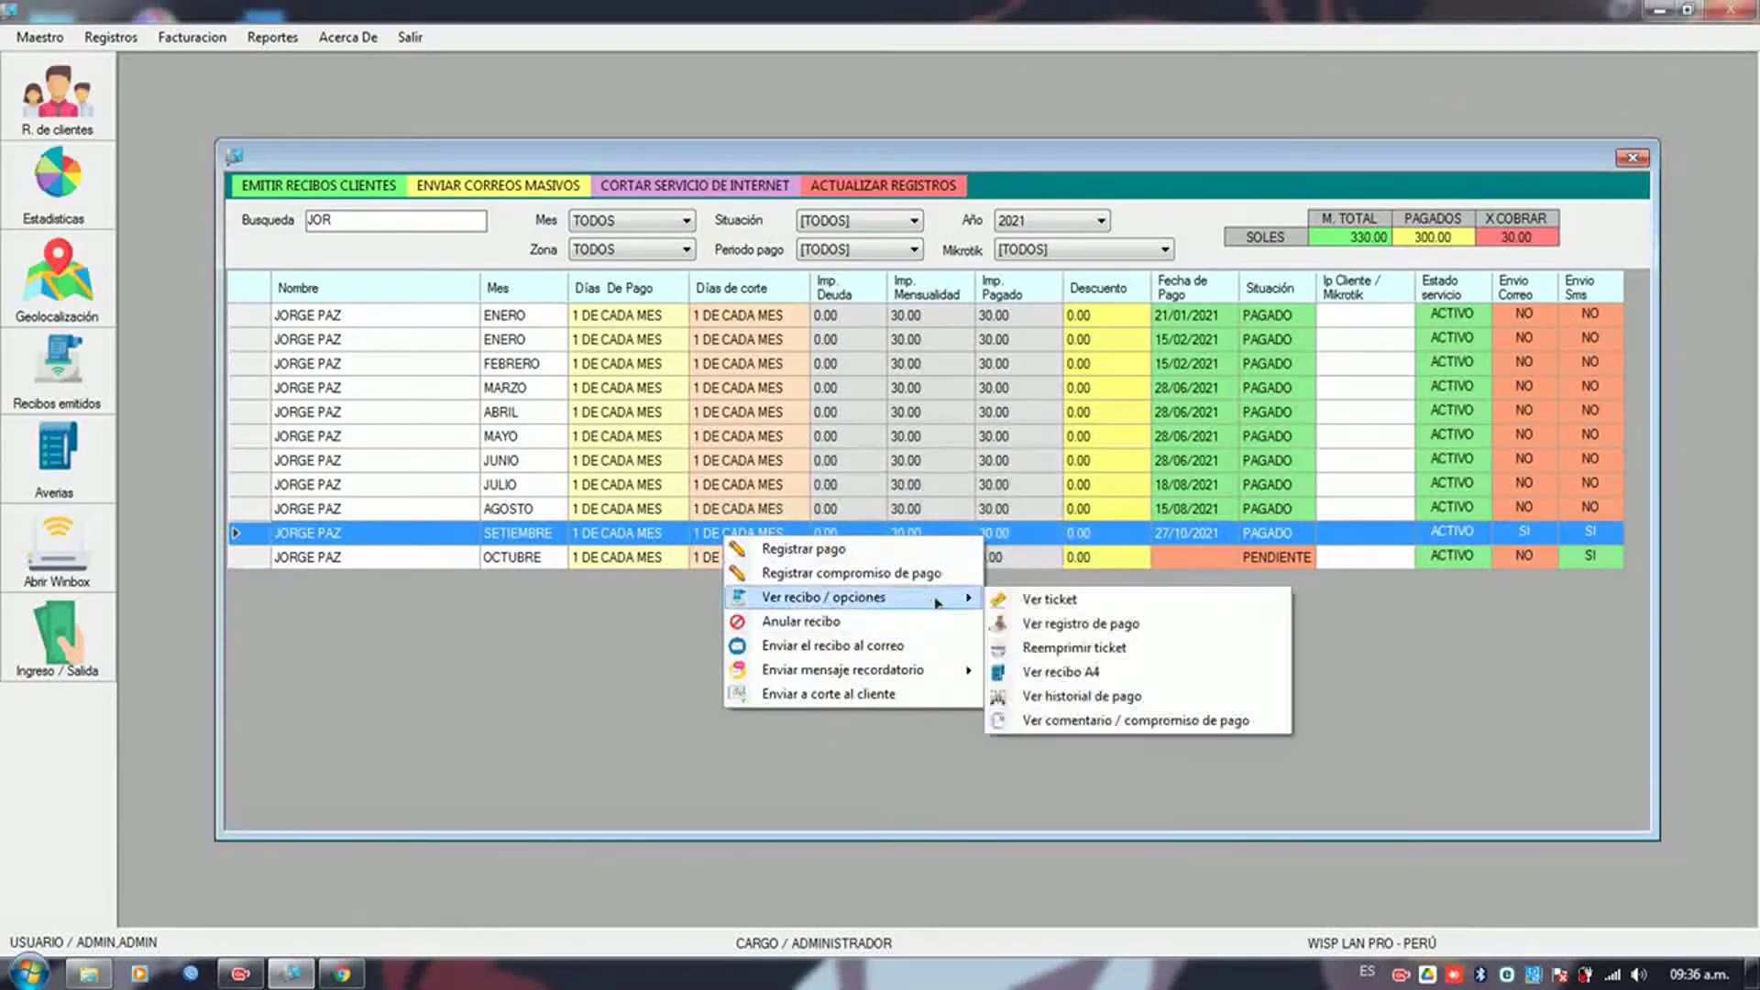
{"action": "left_click", "coordinate": [1032, 605]}
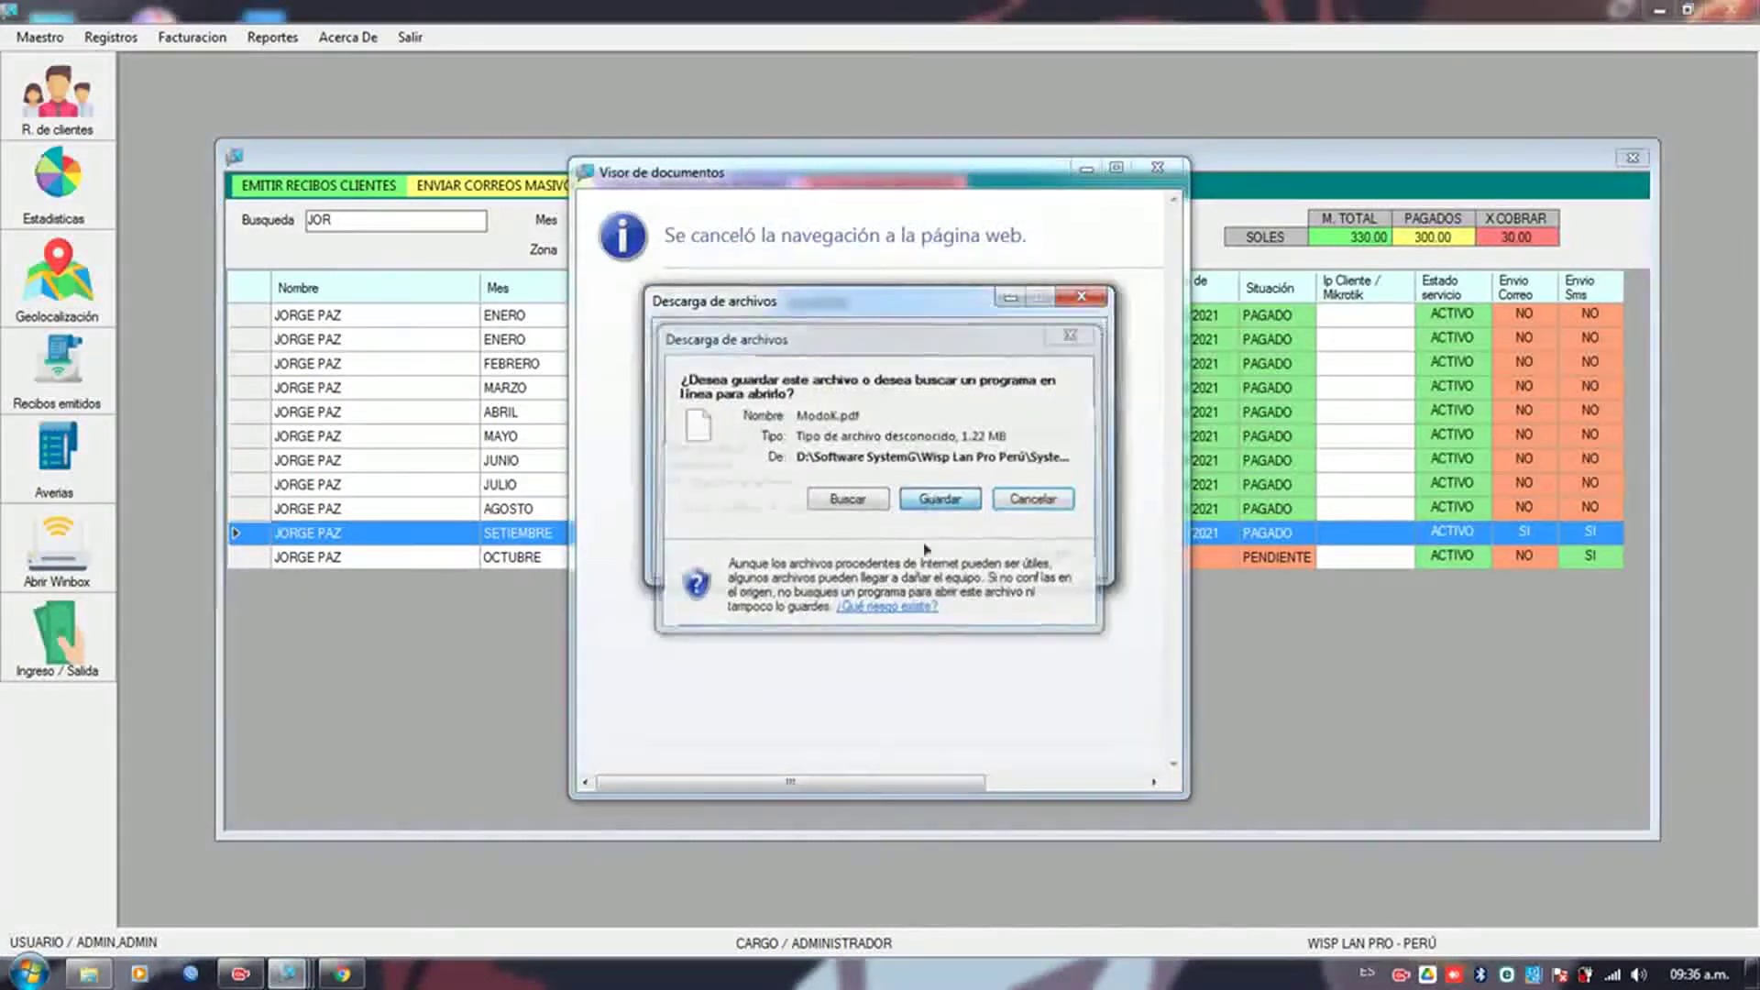
{"action": "left_click", "coordinate": [939, 500]}
{"action": "left_click", "coordinate": [1320, 811]}
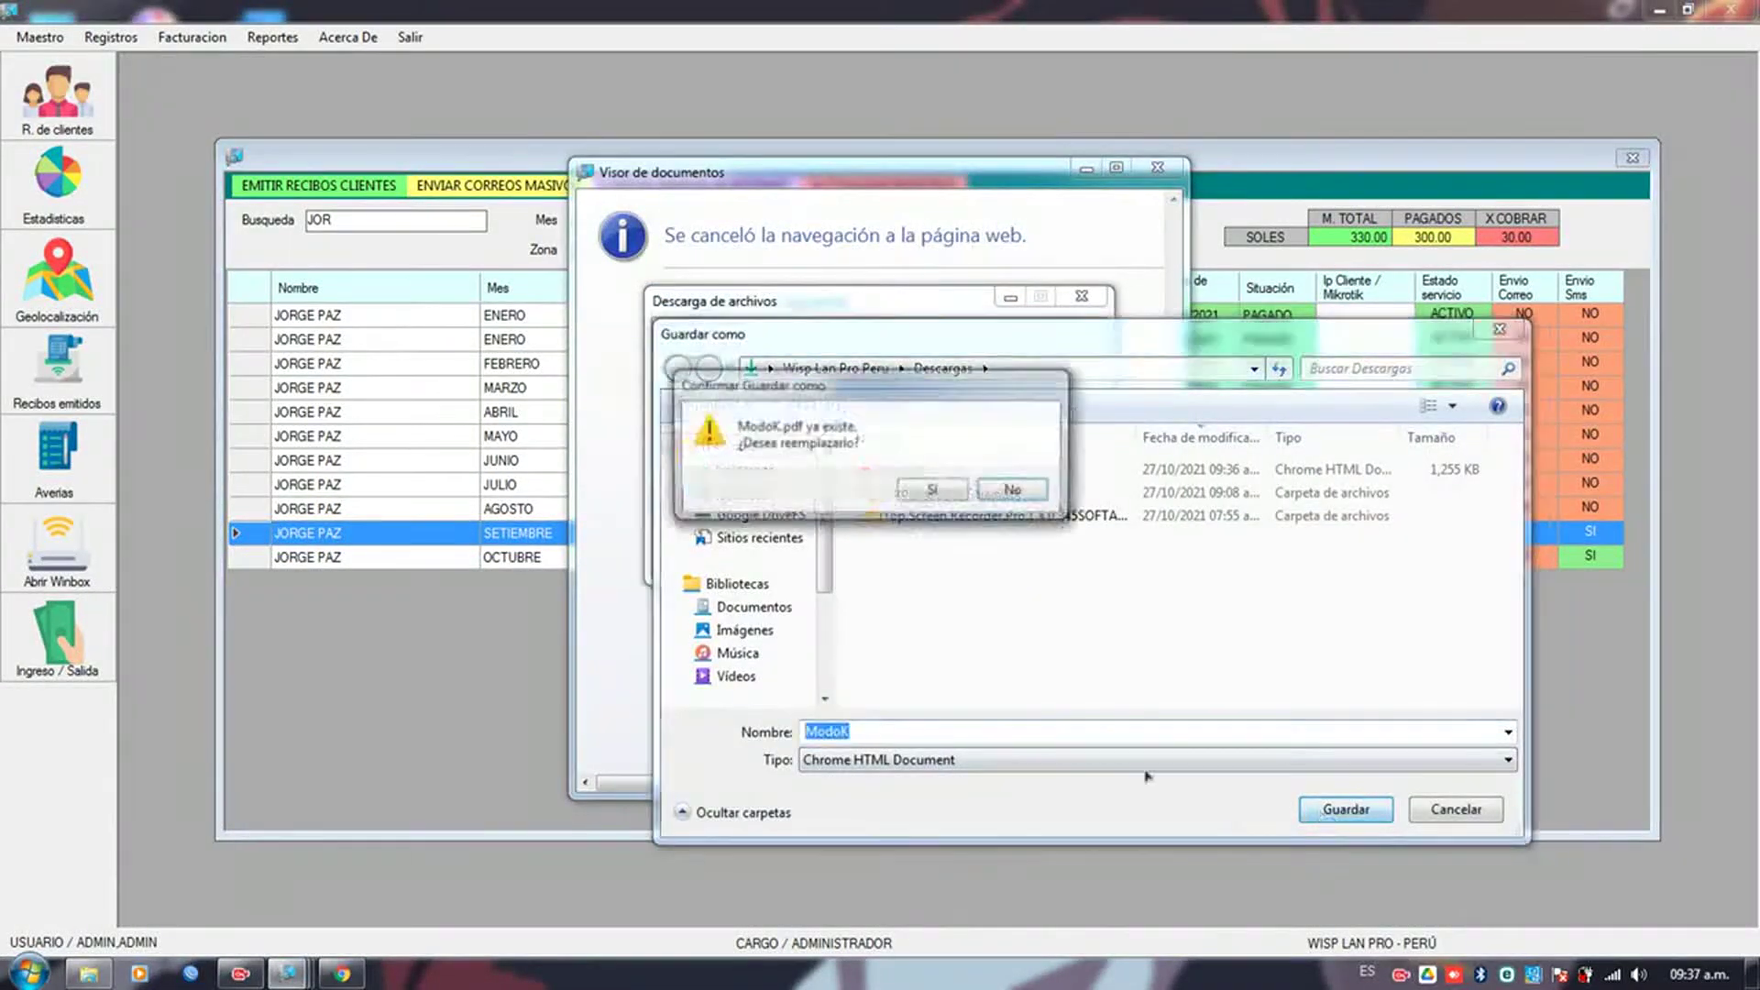
{"action": "left_click", "coordinate": [937, 493]}
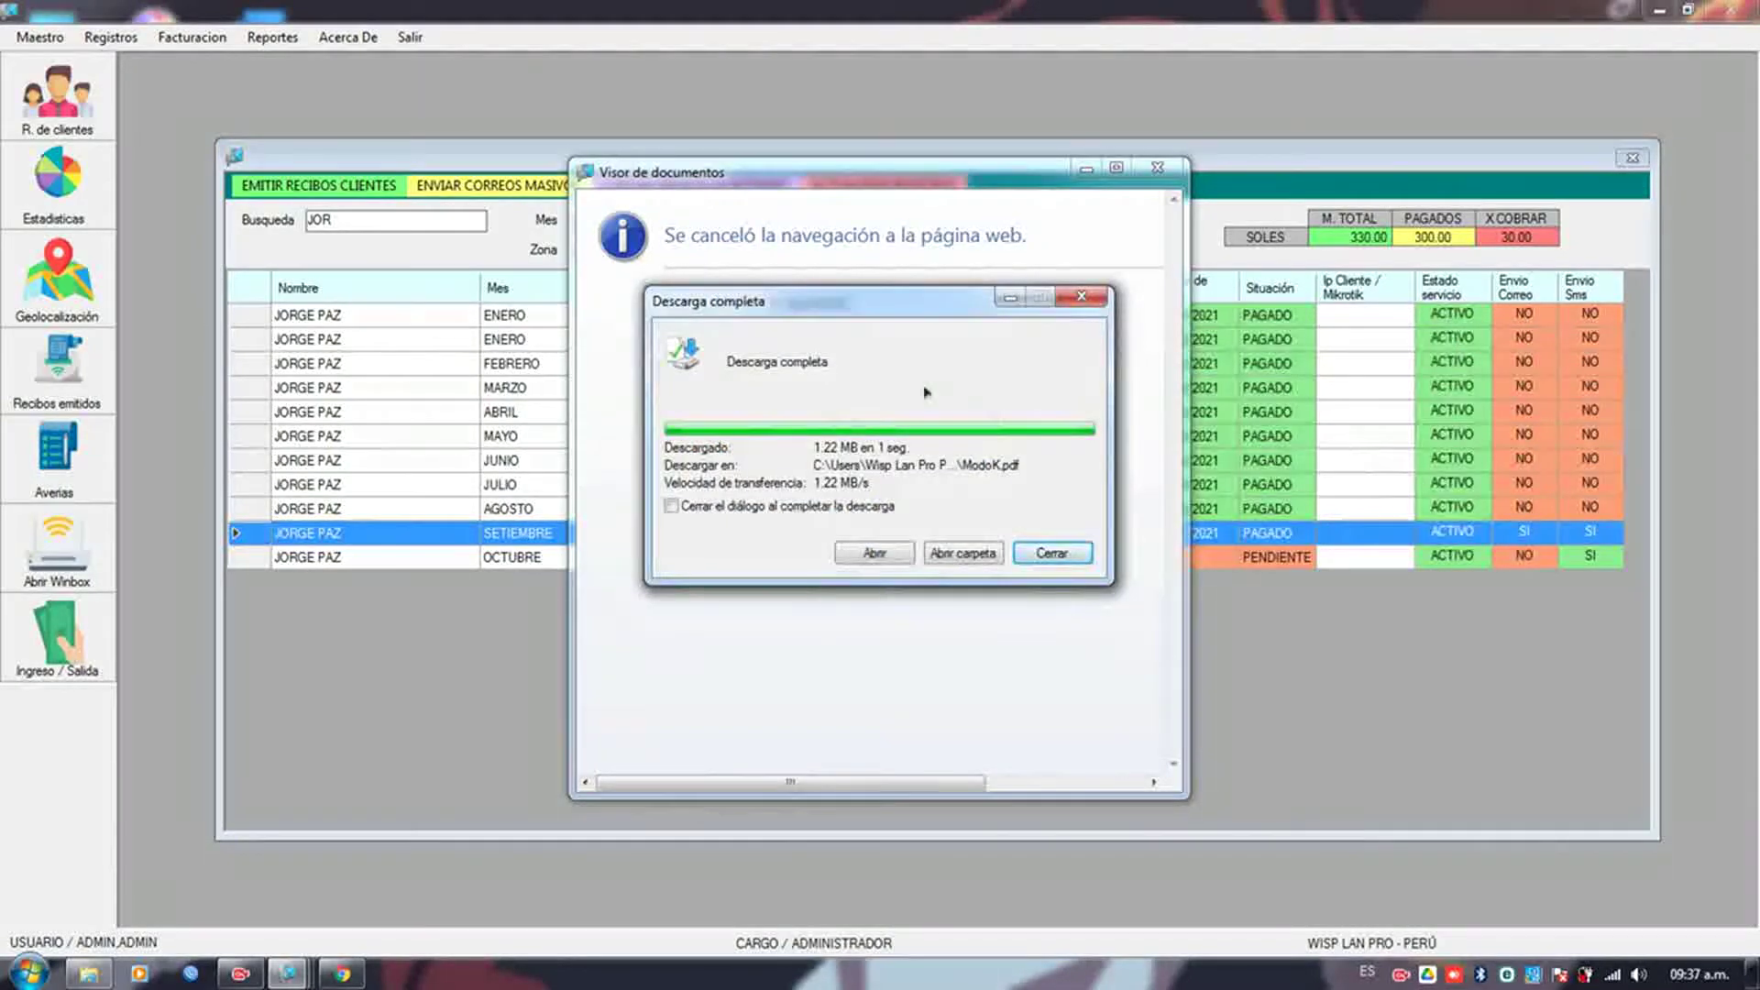
{"action": "left_click", "coordinate": [874, 552]}
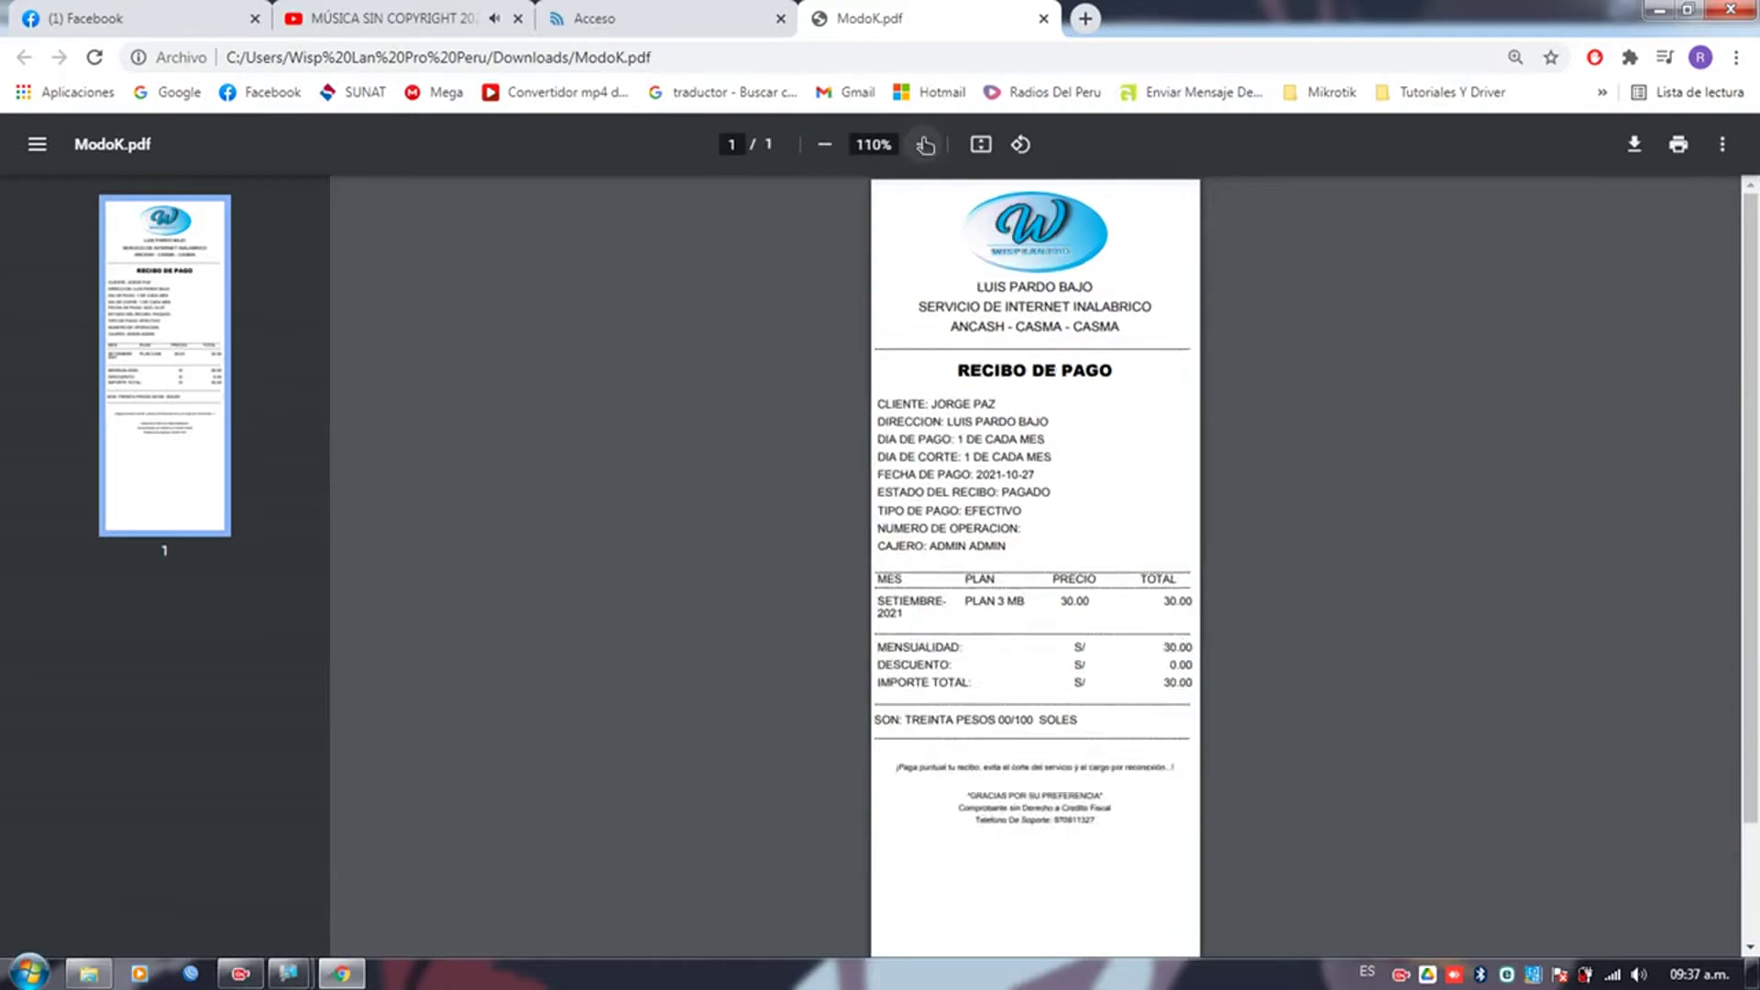
- Enlarge the payment receipt in ModoK.pdf to 250% and read it from the heading to the footer
{"action": "left_click", "coordinate": [923, 143]}
{"action": "left_click", "coordinate": [922, 144]}
{"action": "left_click", "coordinate": [923, 144]}
{"action": "left_click", "coordinate": [923, 144]}
{"action": "left_click", "coordinate": [922, 144]}
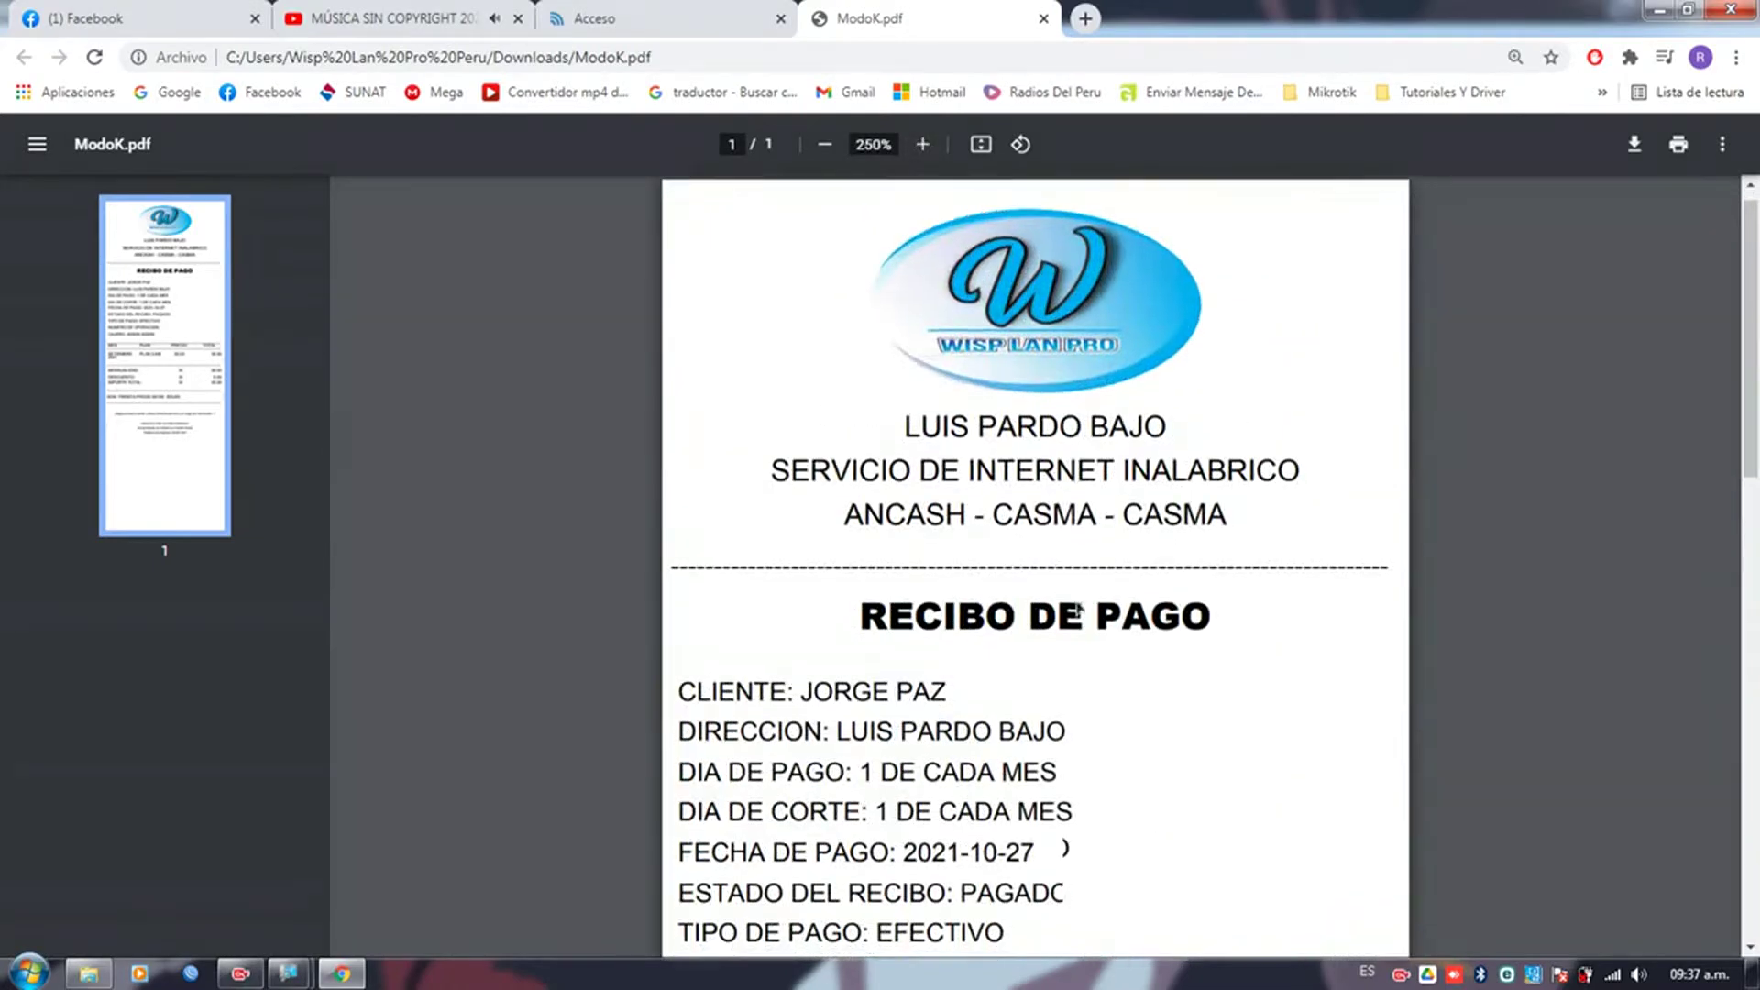
{"action": "scroll", "coordinate": [1077, 596], "scroll_direction": "down", "scroll_amount": 4}
{"action": "scroll", "coordinate": [1050, 637], "scroll_direction": "down", "scroll_amount": 1}
{"action": "scroll", "coordinate": [1201, 724], "scroll_direction": "down", "scroll_amount": 4}
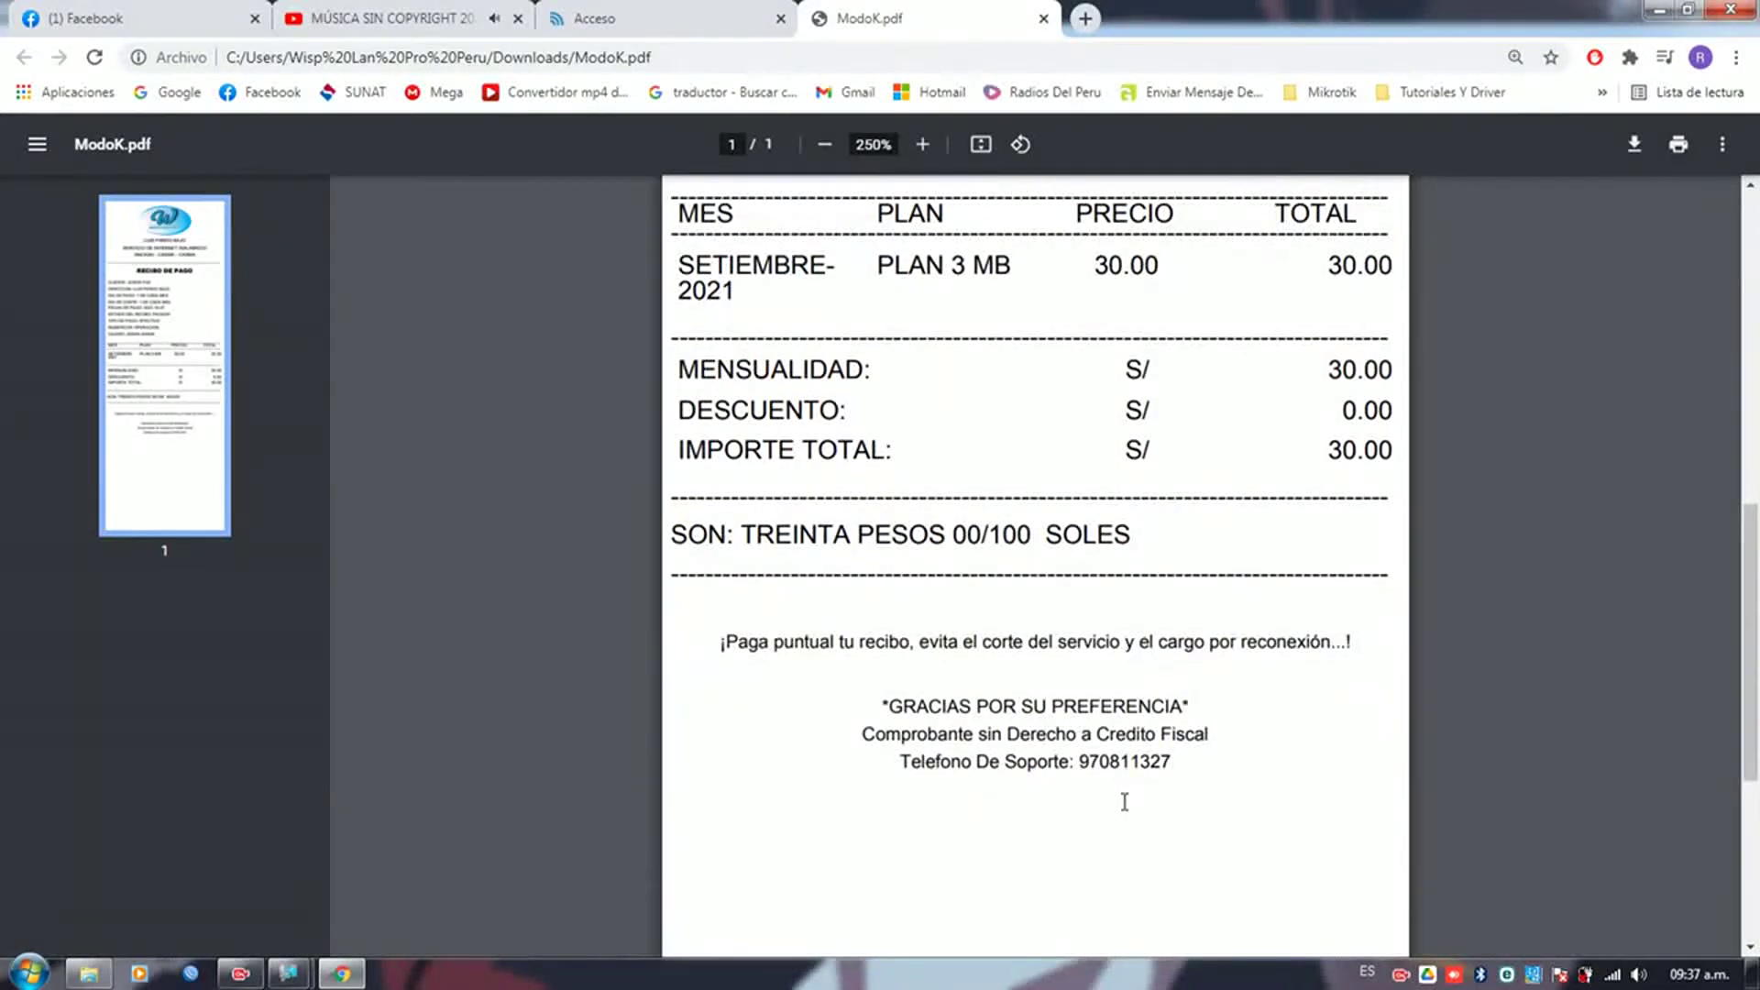
{"action": "scroll", "coordinate": [1124, 802], "scroll_direction": "up", "scroll_amount": 9}
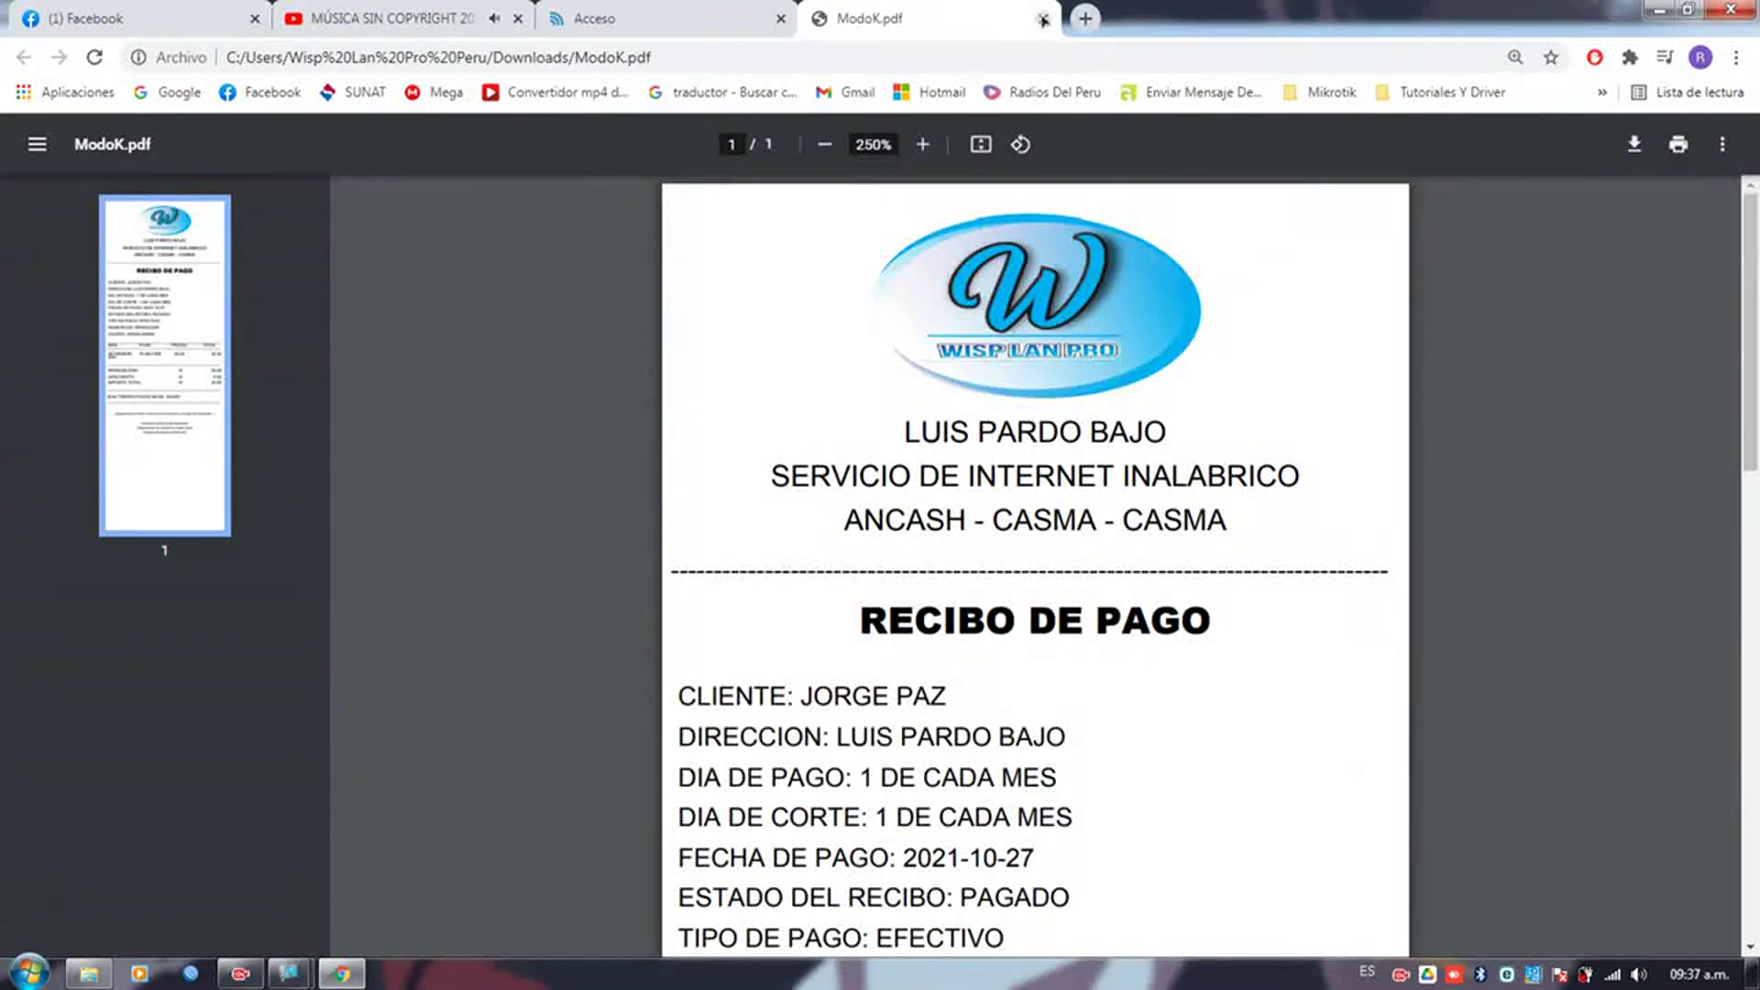
- Close the ticket PDF and the document viewer, and check the payment record of the September receipt
{"action": "left_click", "coordinate": [1043, 20]}
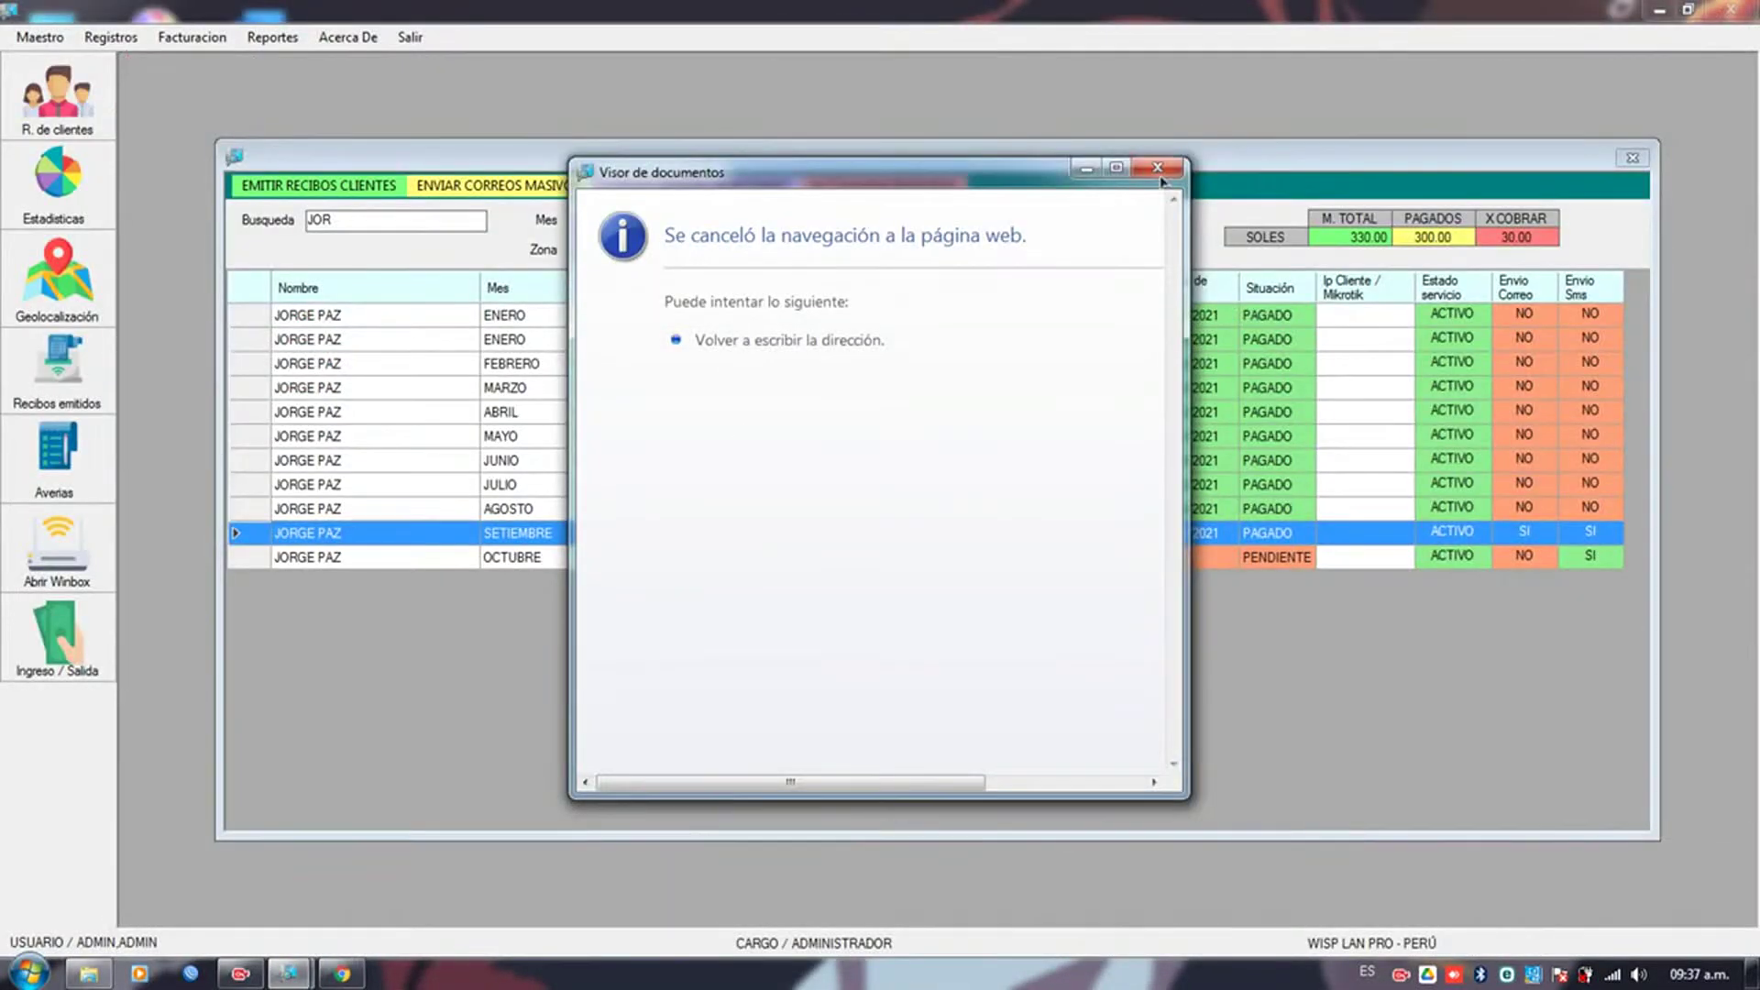
{"action": "left_click", "coordinate": [1159, 172]}
{"action": "right_click", "coordinate": [648, 536]}
{"action": "mouse_move", "coordinate": [786, 598]}
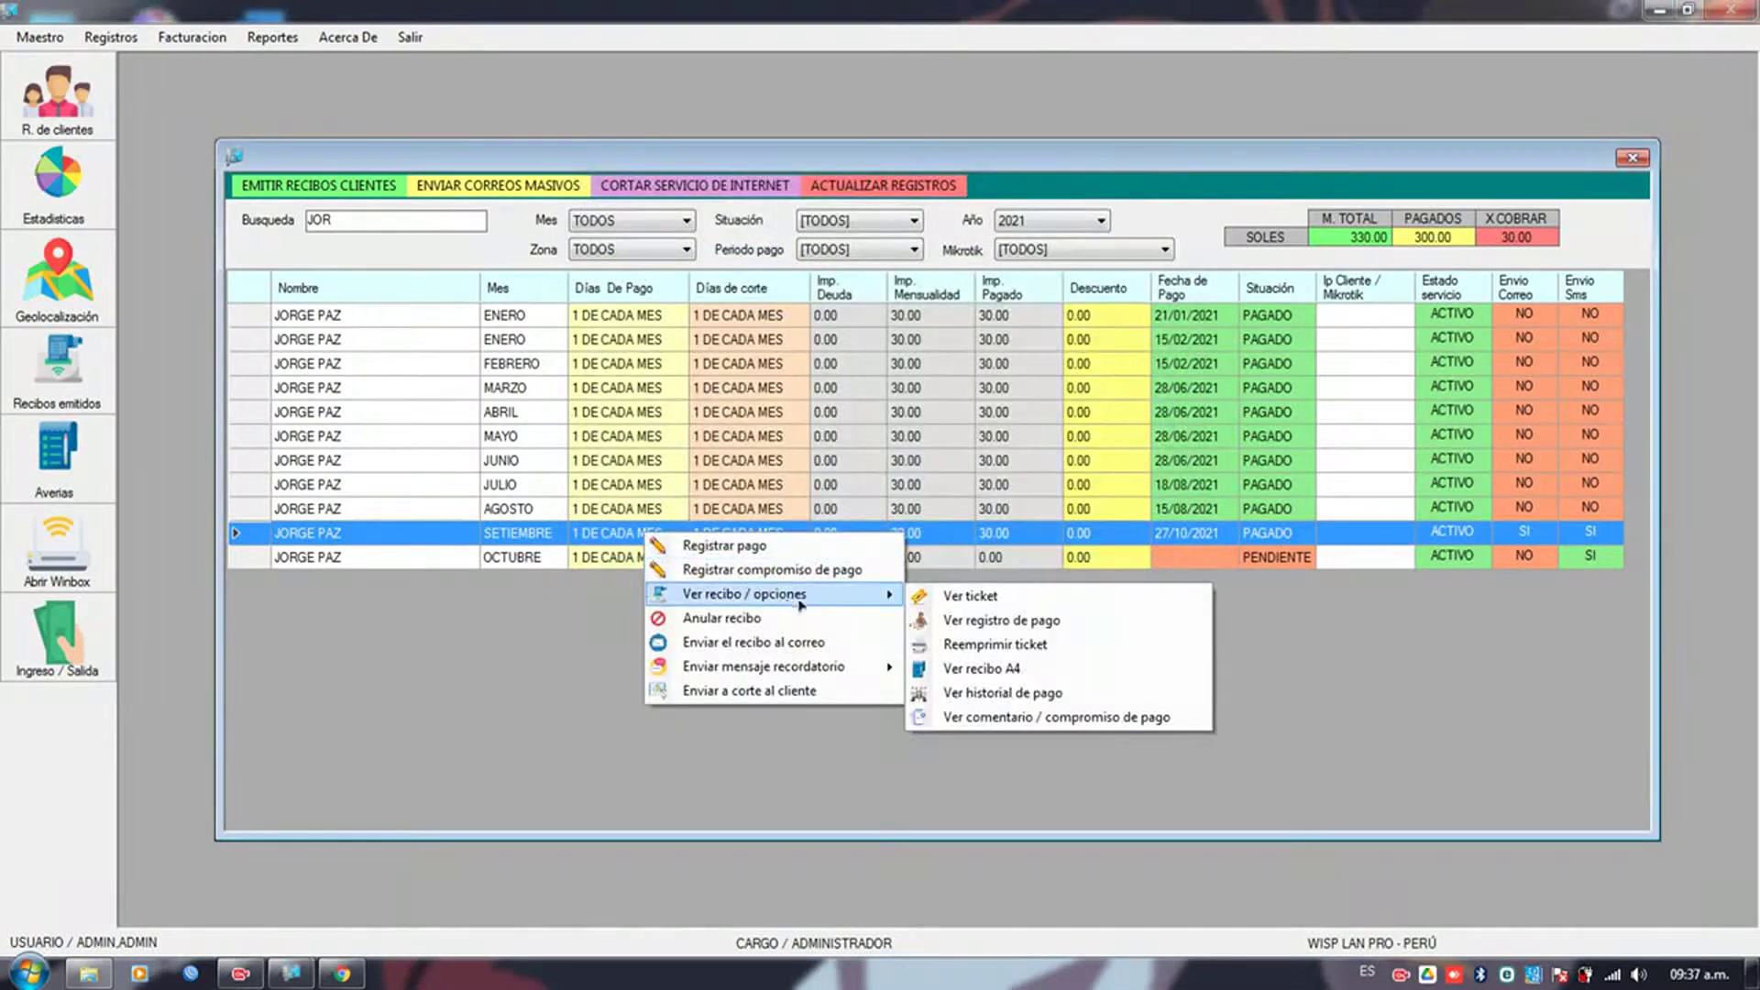
{"action": "left_click", "coordinate": [1002, 631]}
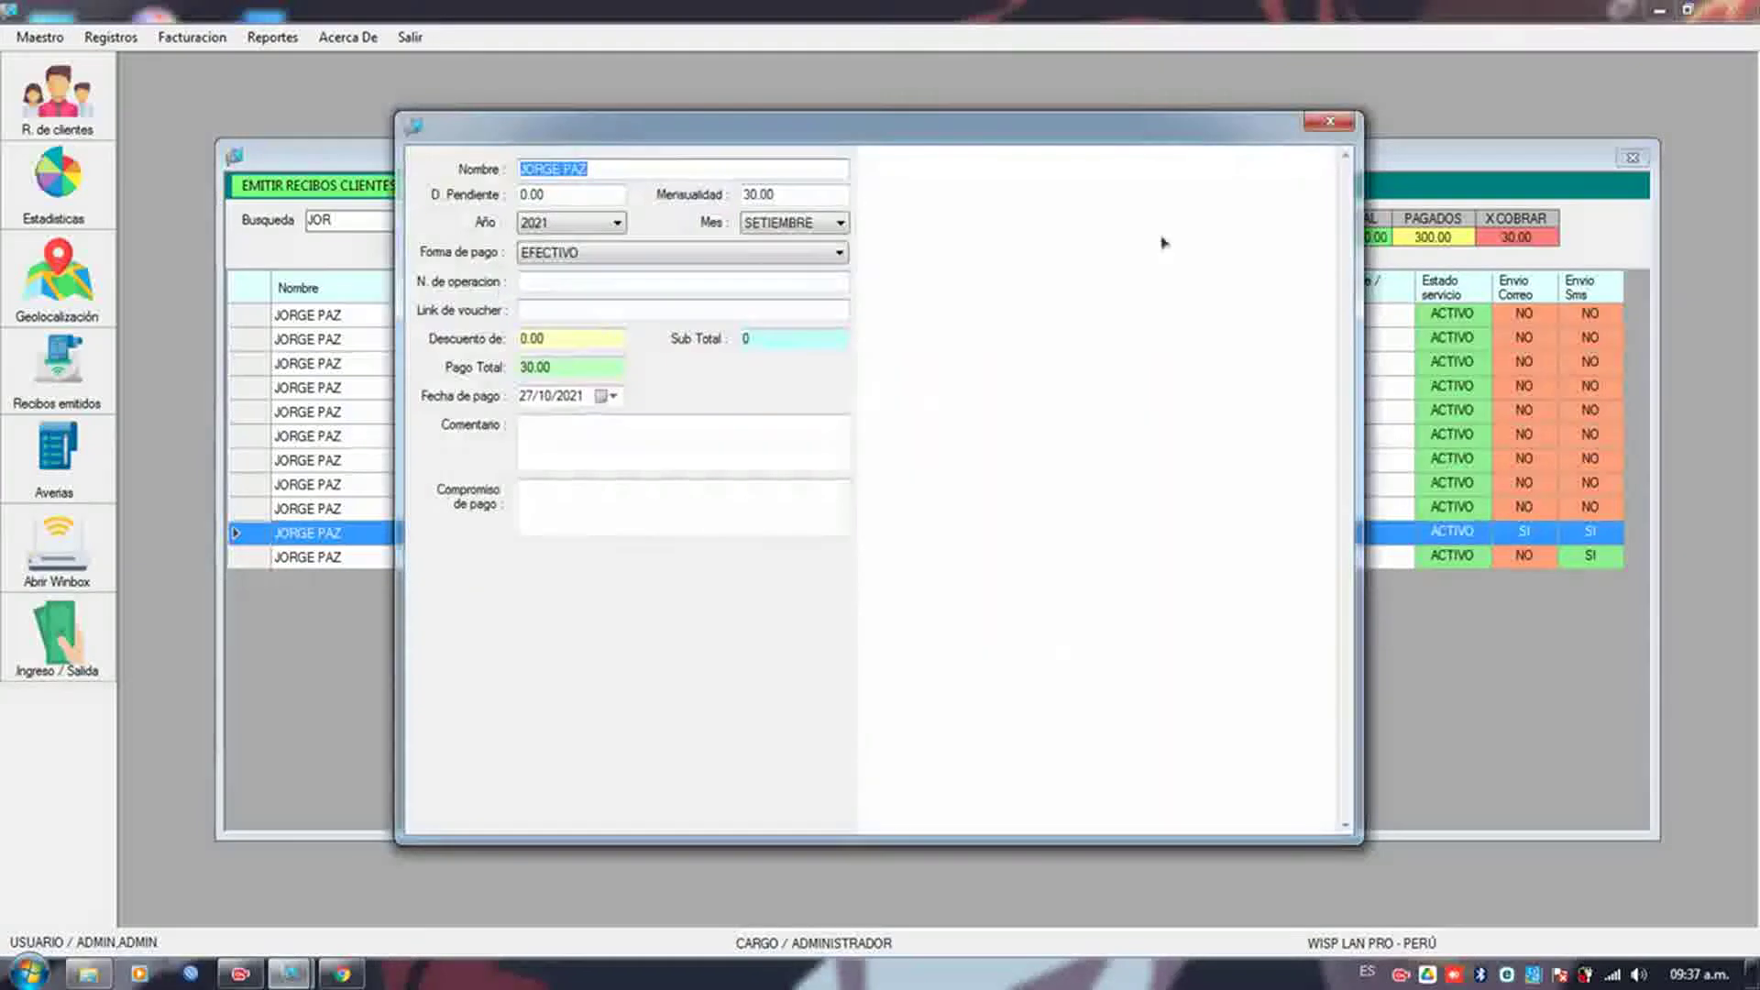
{"action": "left_click", "coordinate": [1330, 123]}
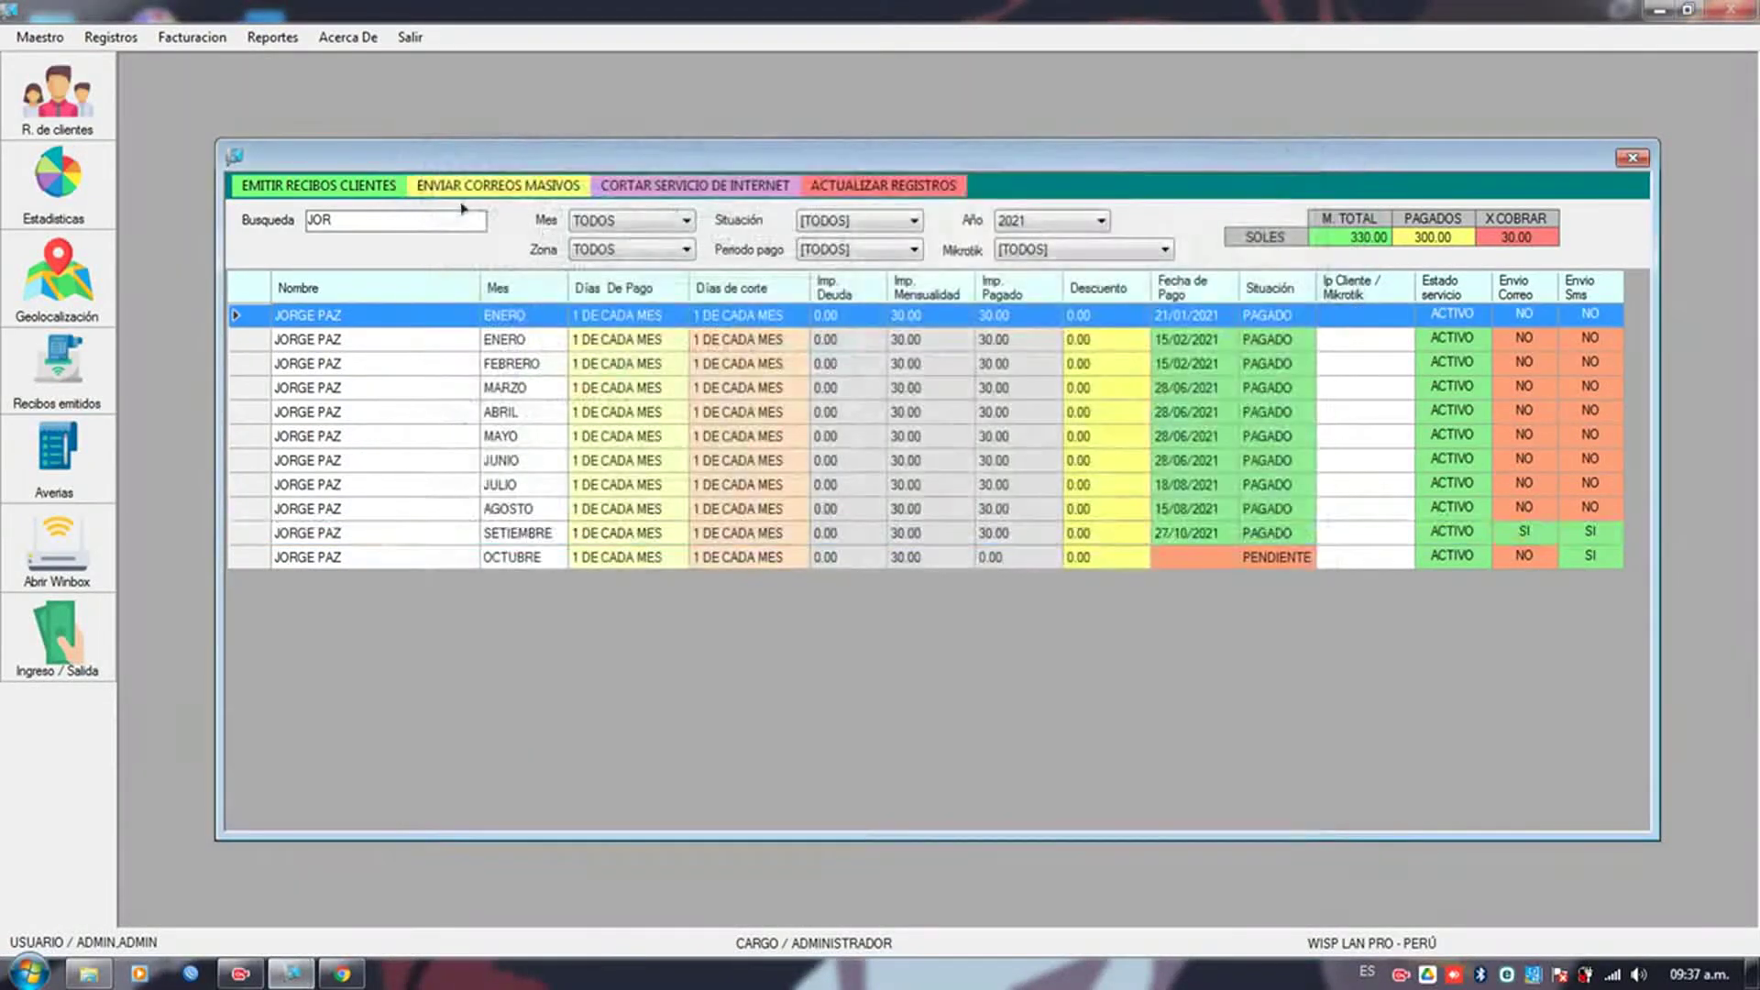
- Filter the issued receipts by another client's name and open the payment record of that client's October receipt
{"action": "key", "text": "BackSpace"}
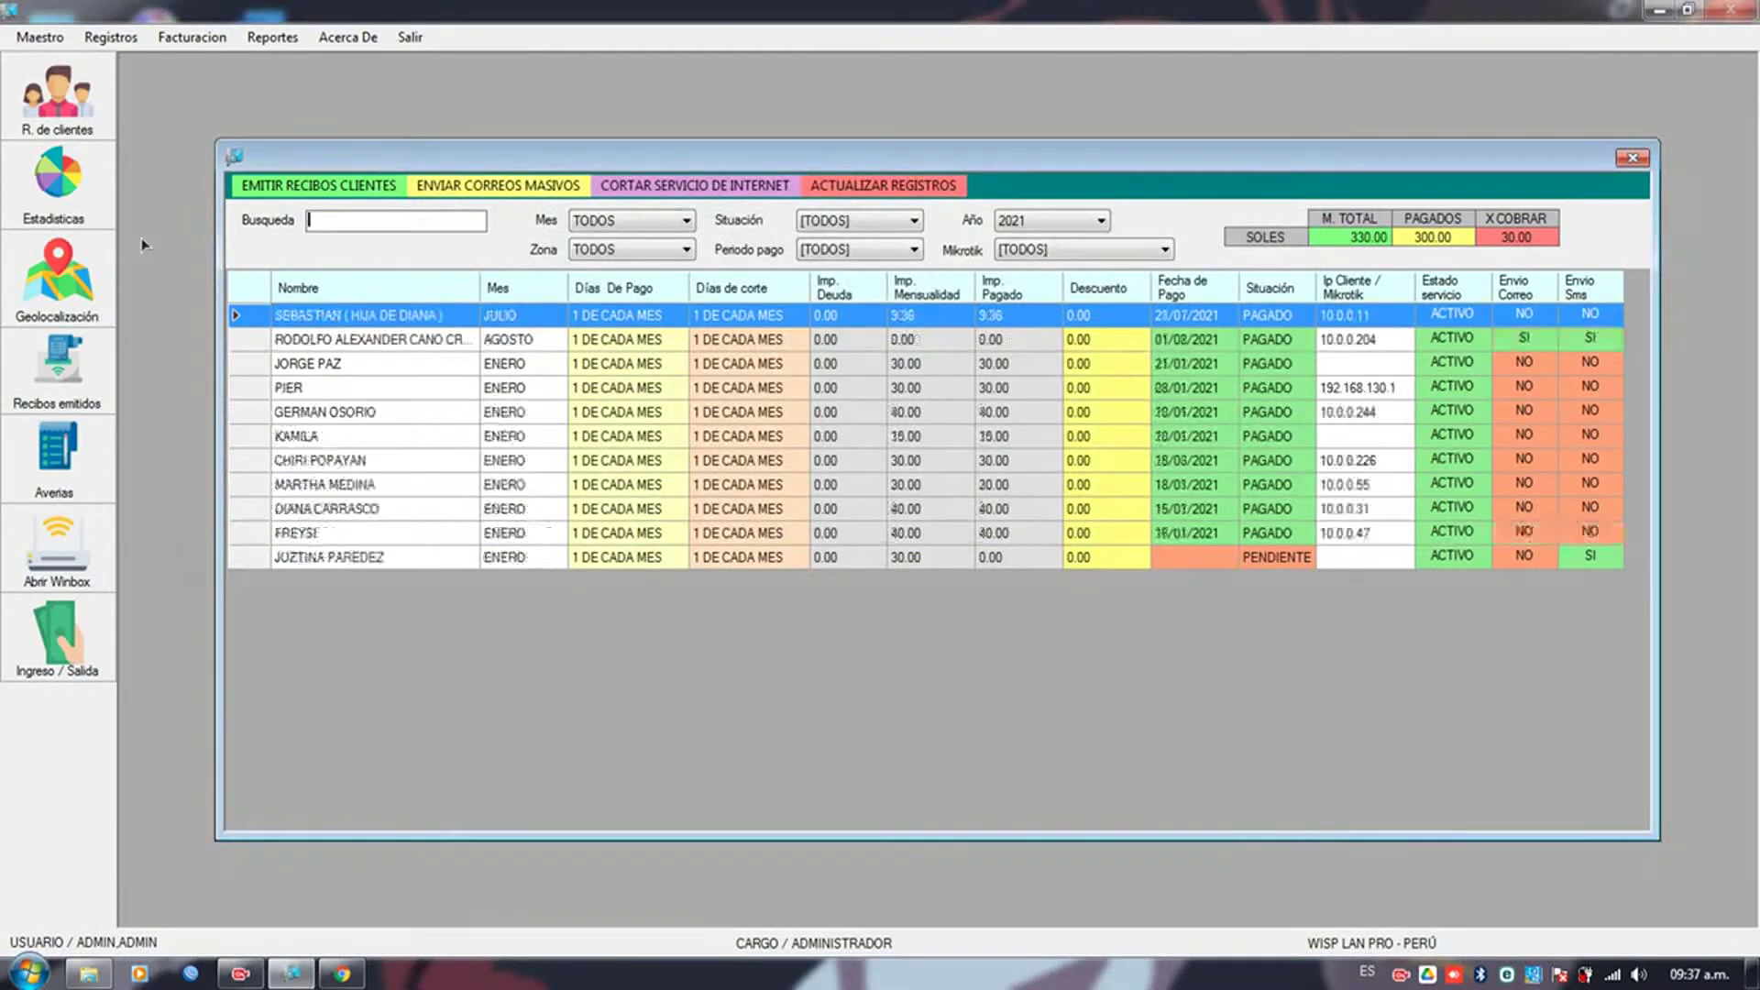
{"action": "type", "text": "UB"}
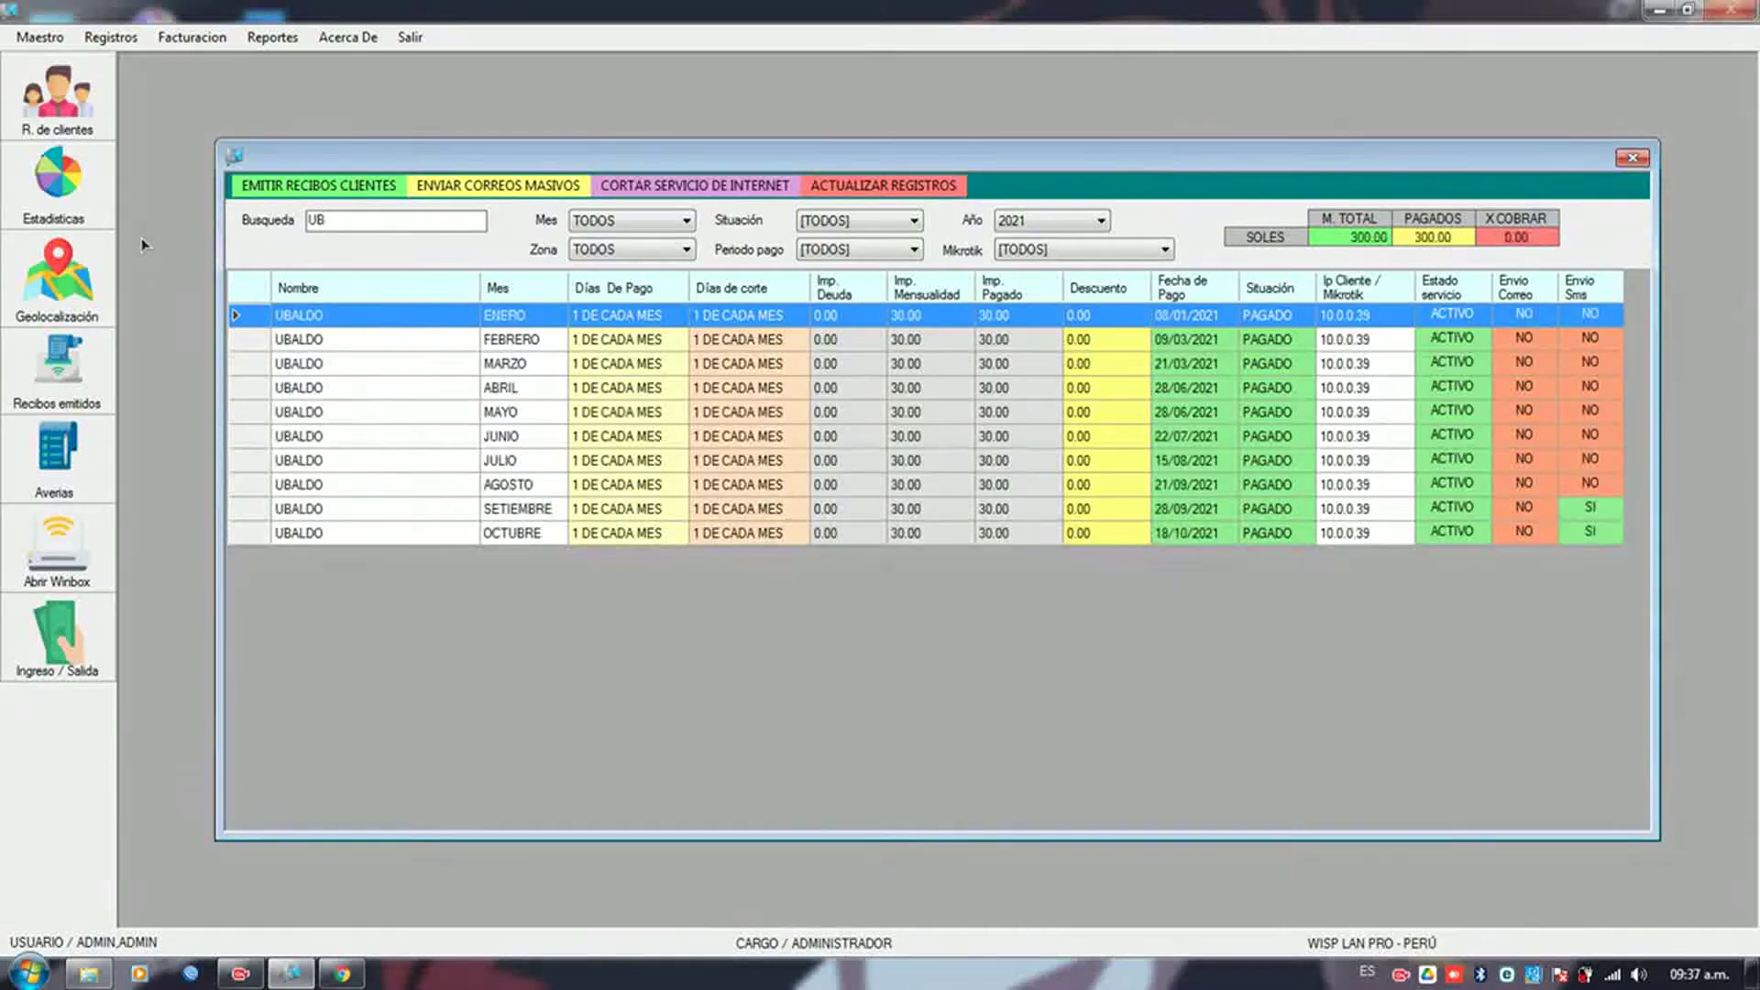
{"action": "left_click", "coordinate": [492, 532]}
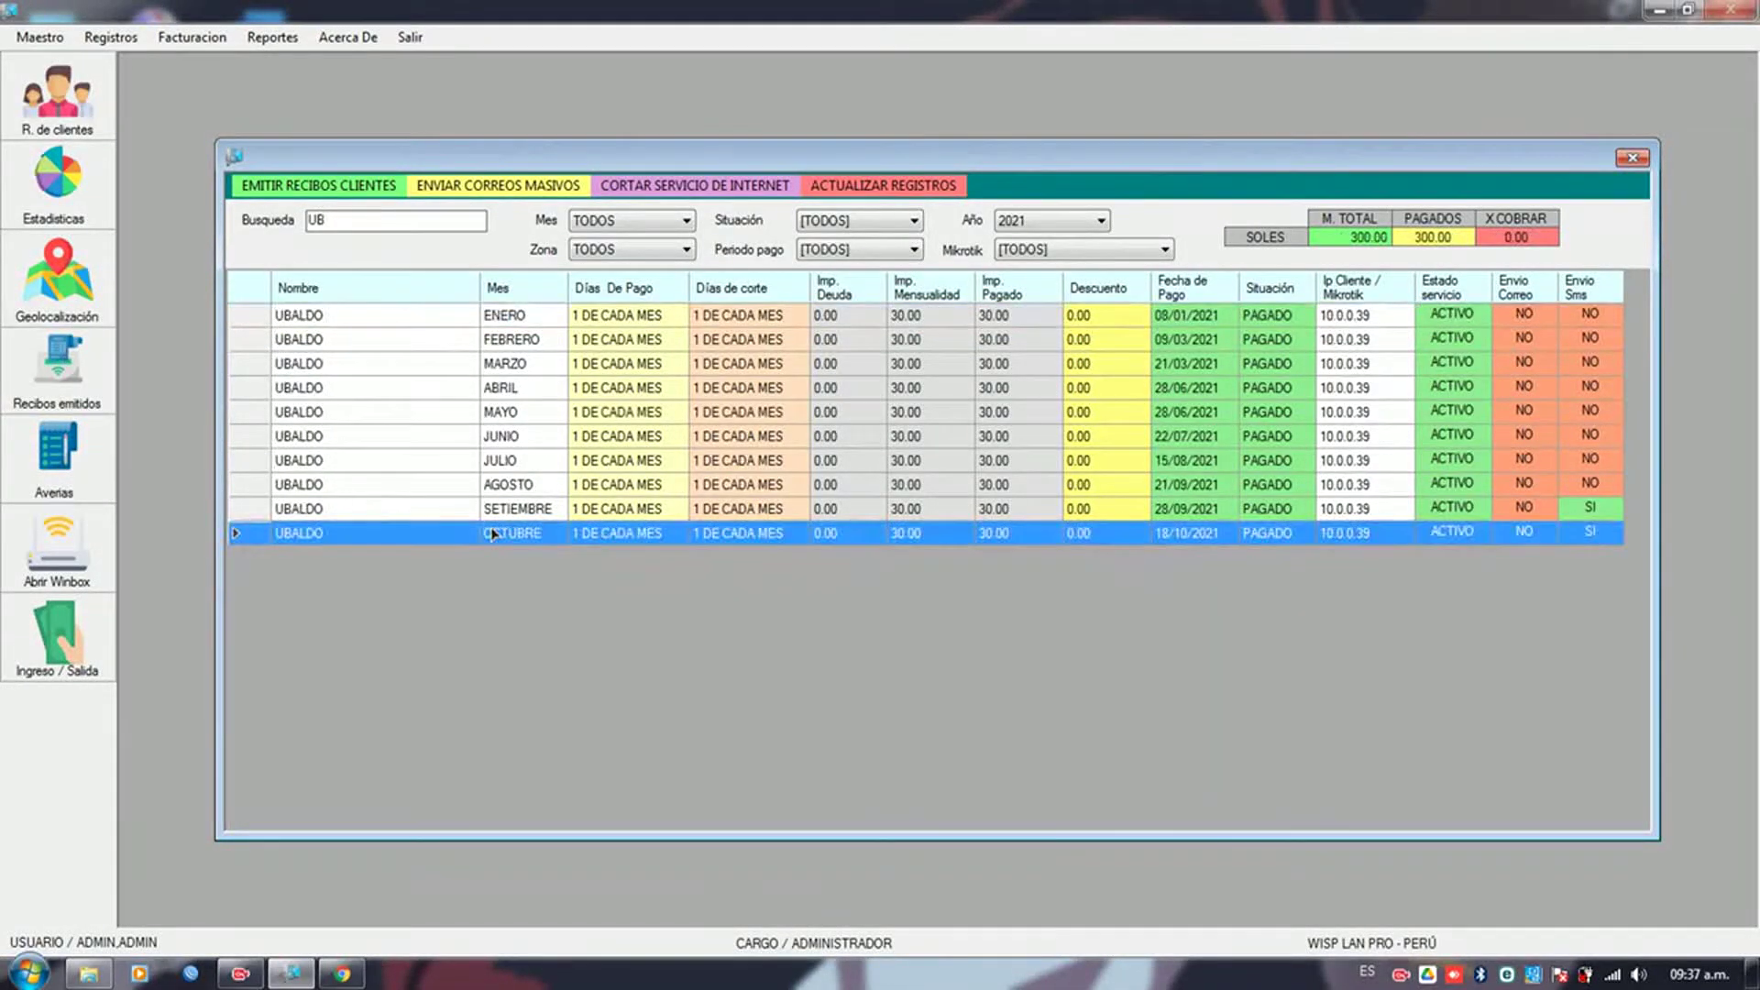
{"action": "right_click", "coordinate": [492, 533]}
{"action": "mouse_move", "coordinate": [632, 589]}
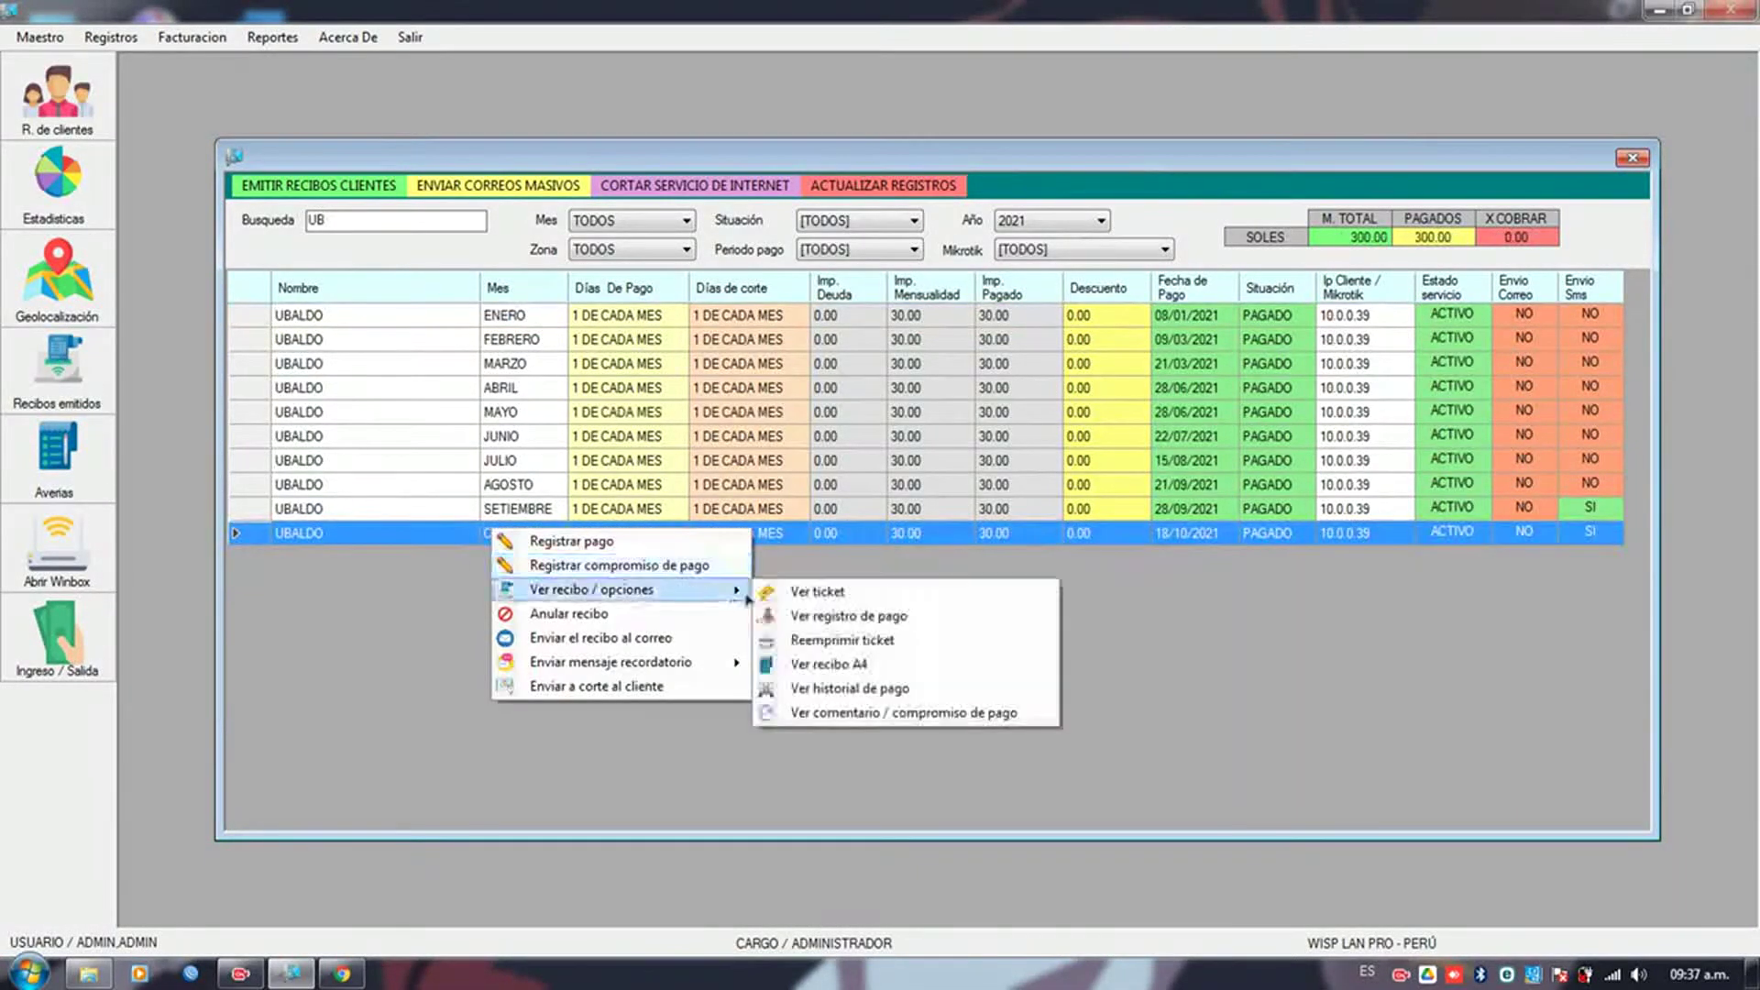
{"action": "left_click", "coordinate": [829, 615]}
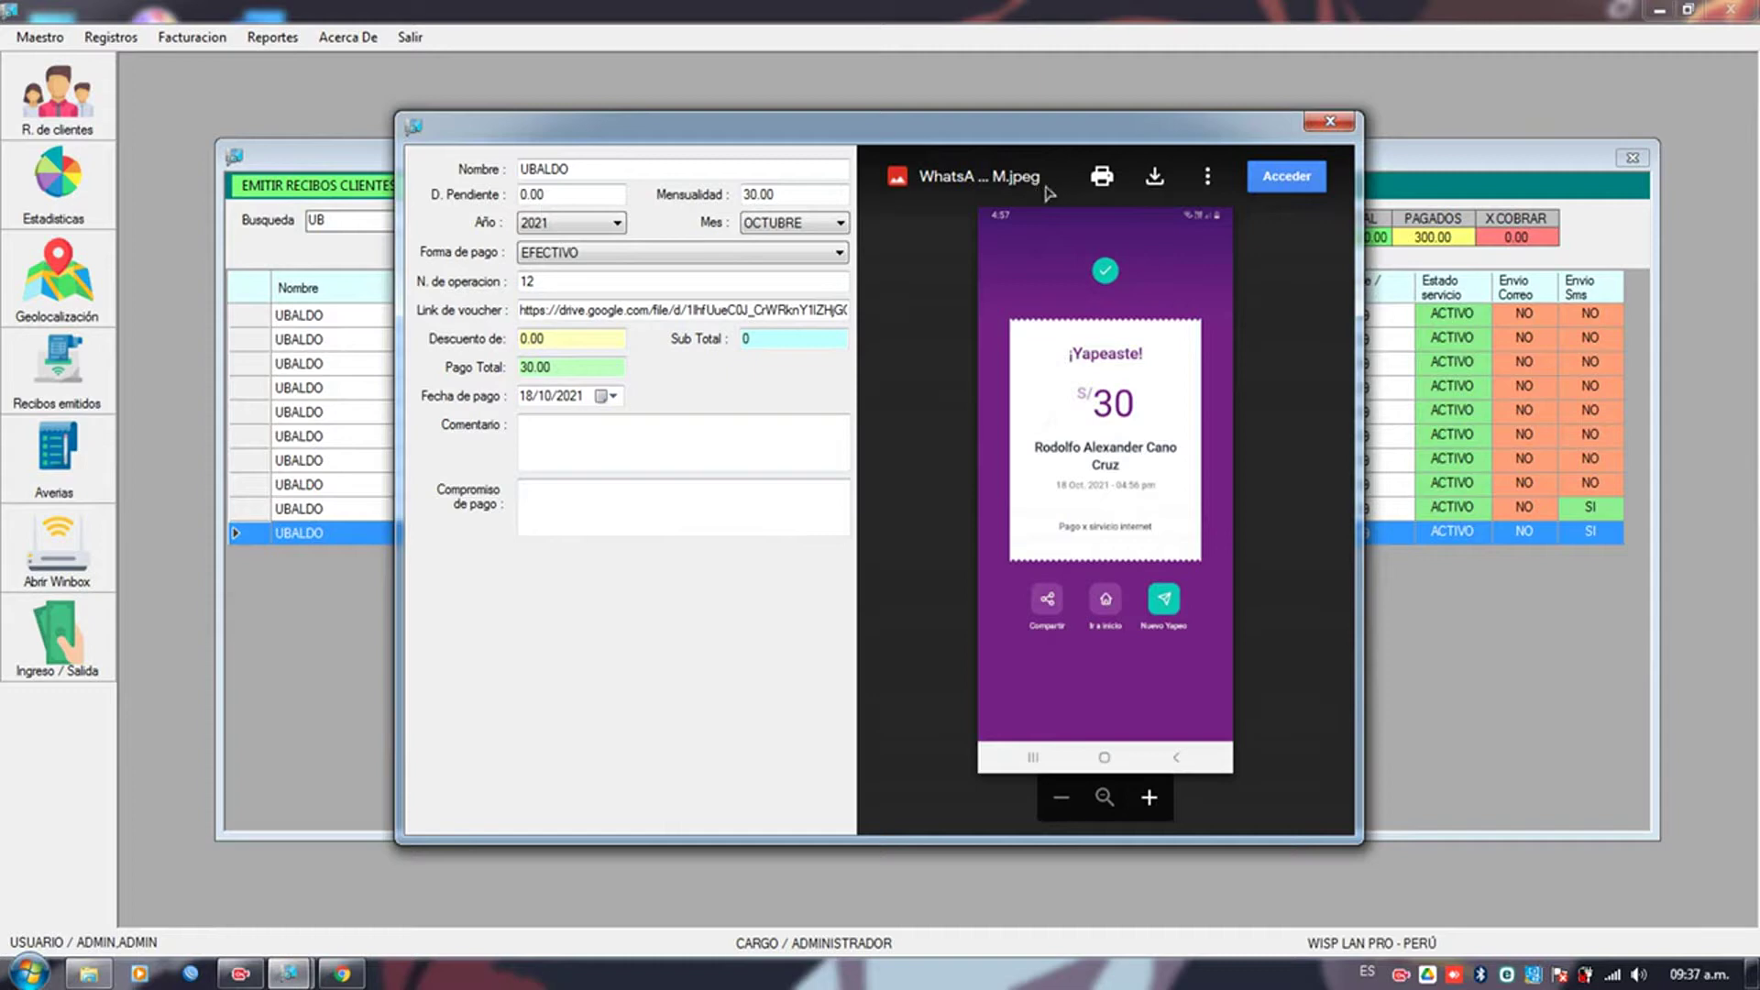
- Enlarge the attached payment voucher image, examine it and close the payment record
{"action": "left_click", "coordinate": [1148, 798]}
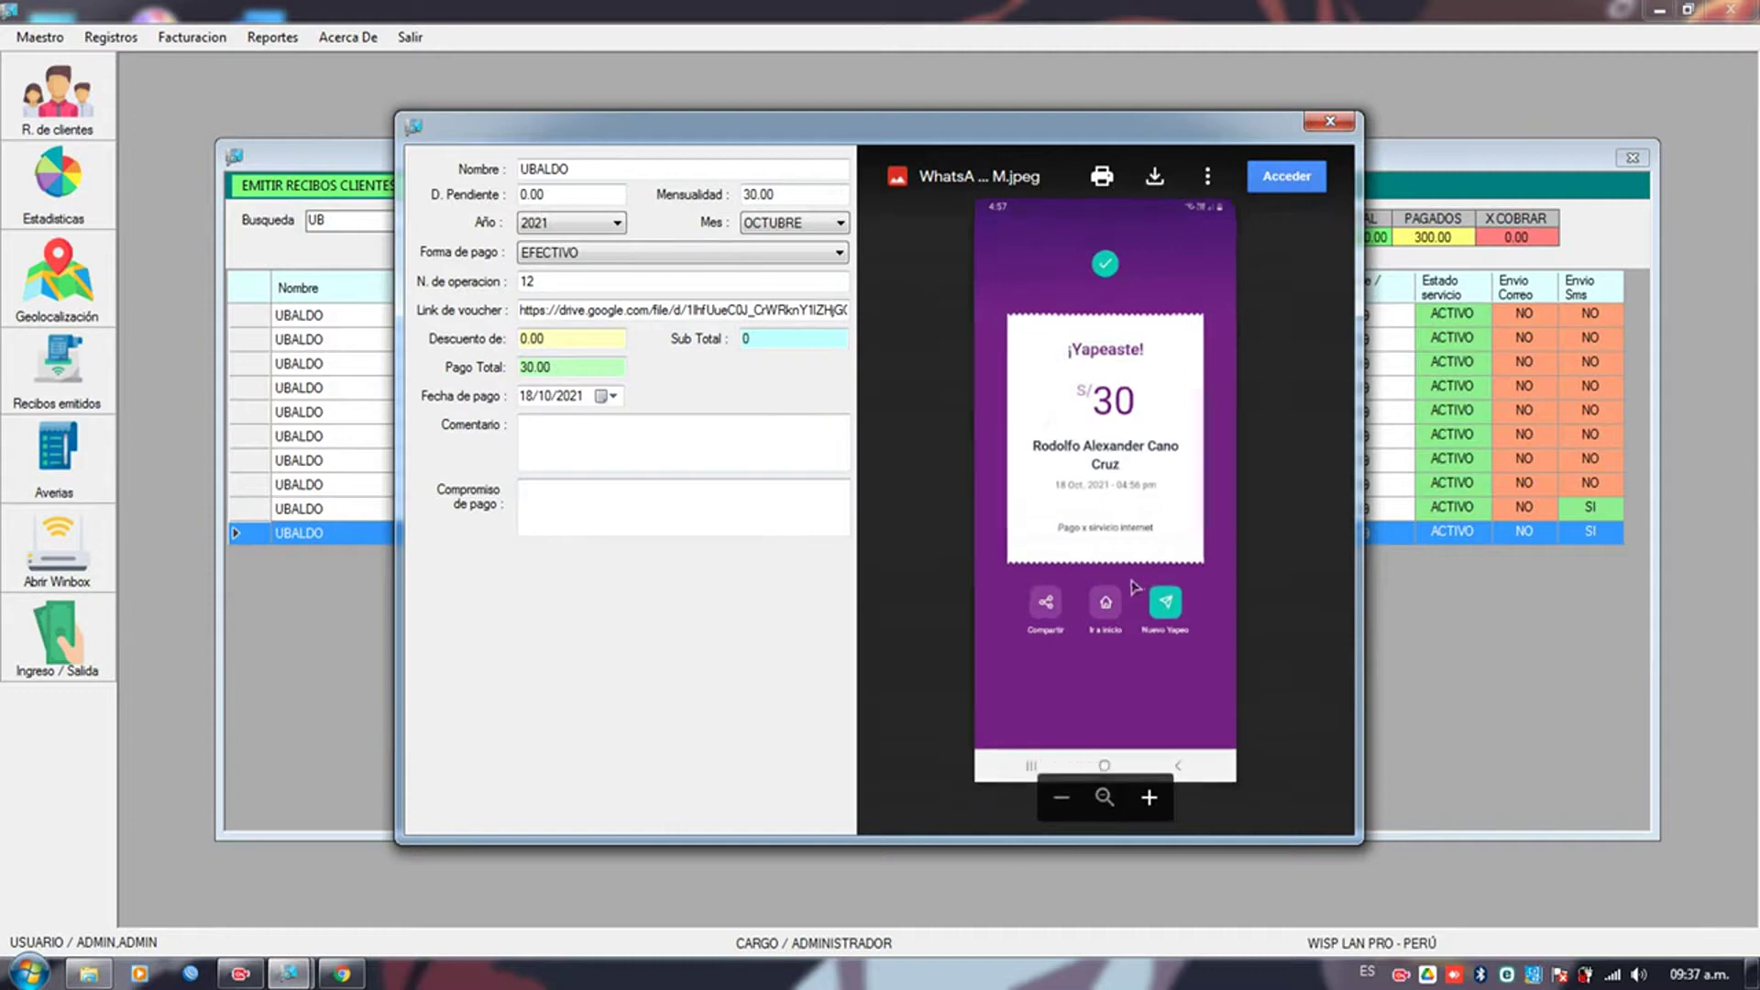
{"action": "left_click", "coordinate": [1149, 797]}
{"action": "scroll", "coordinate": [1176, 350], "scroll_direction": "up", "scroll_amount": 3}
{"action": "scroll", "coordinate": [1103, 456], "scroll_direction": "down", "scroll_amount": 5}
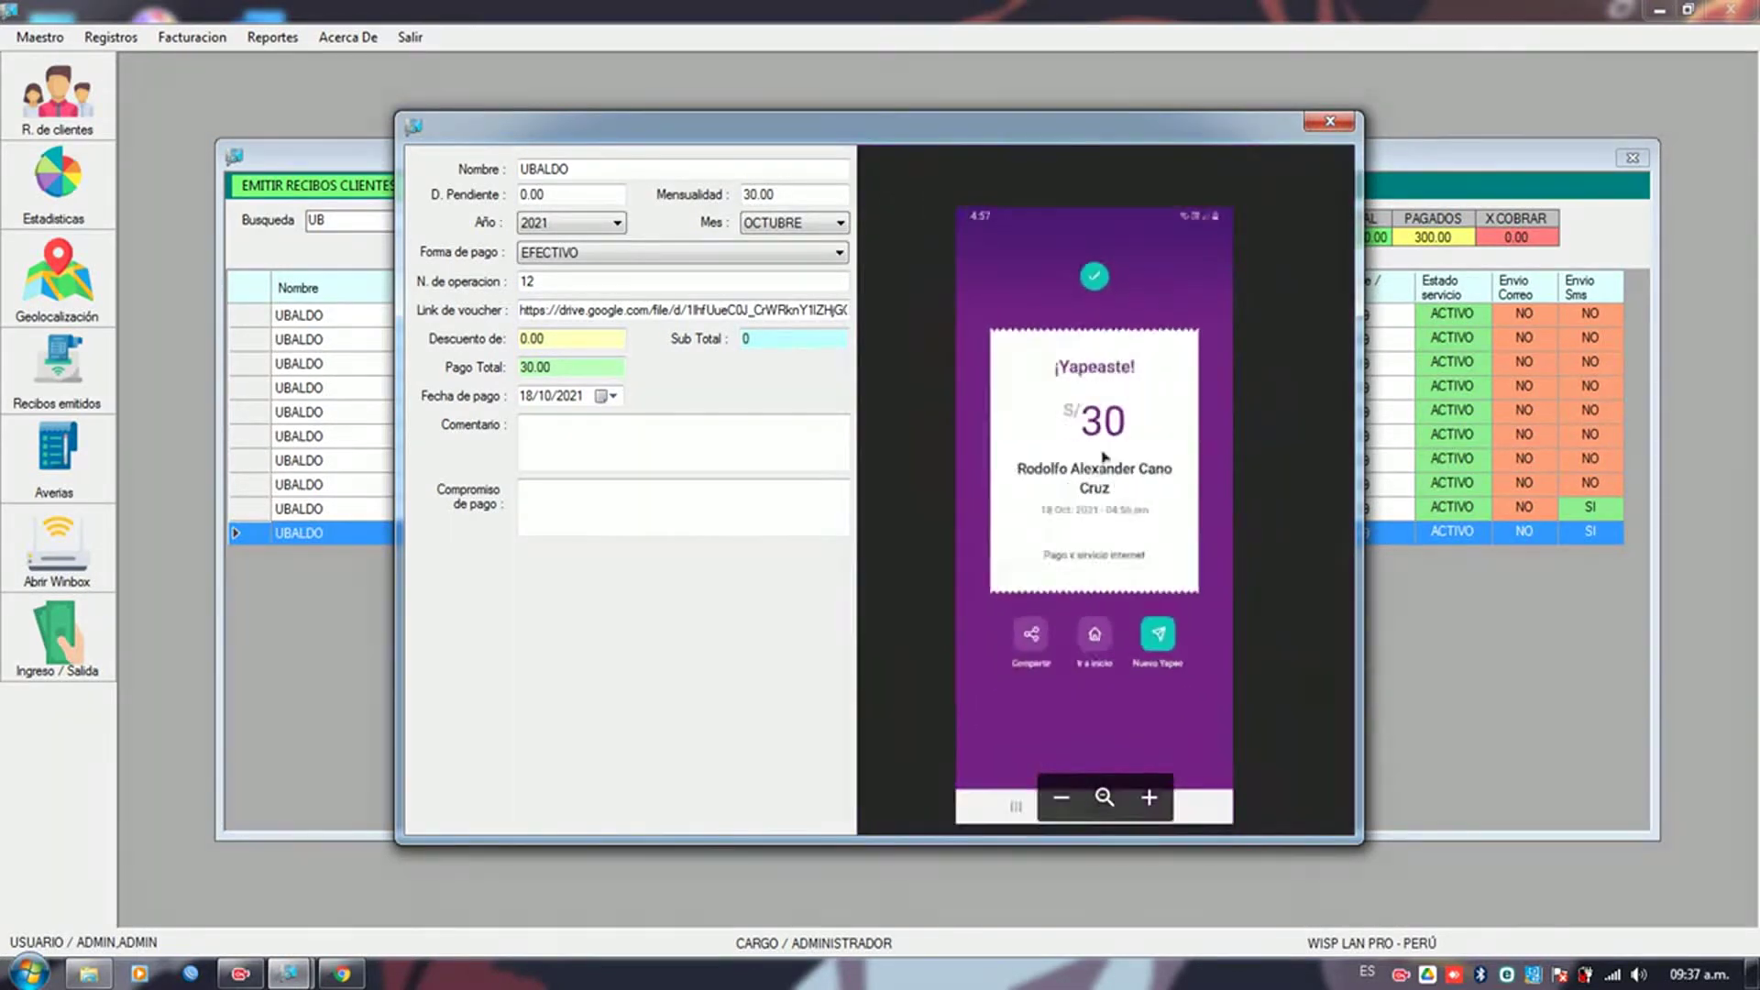
{"action": "scroll", "coordinate": [1103, 456], "scroll_direction": "up", "scroll_amount": 2}
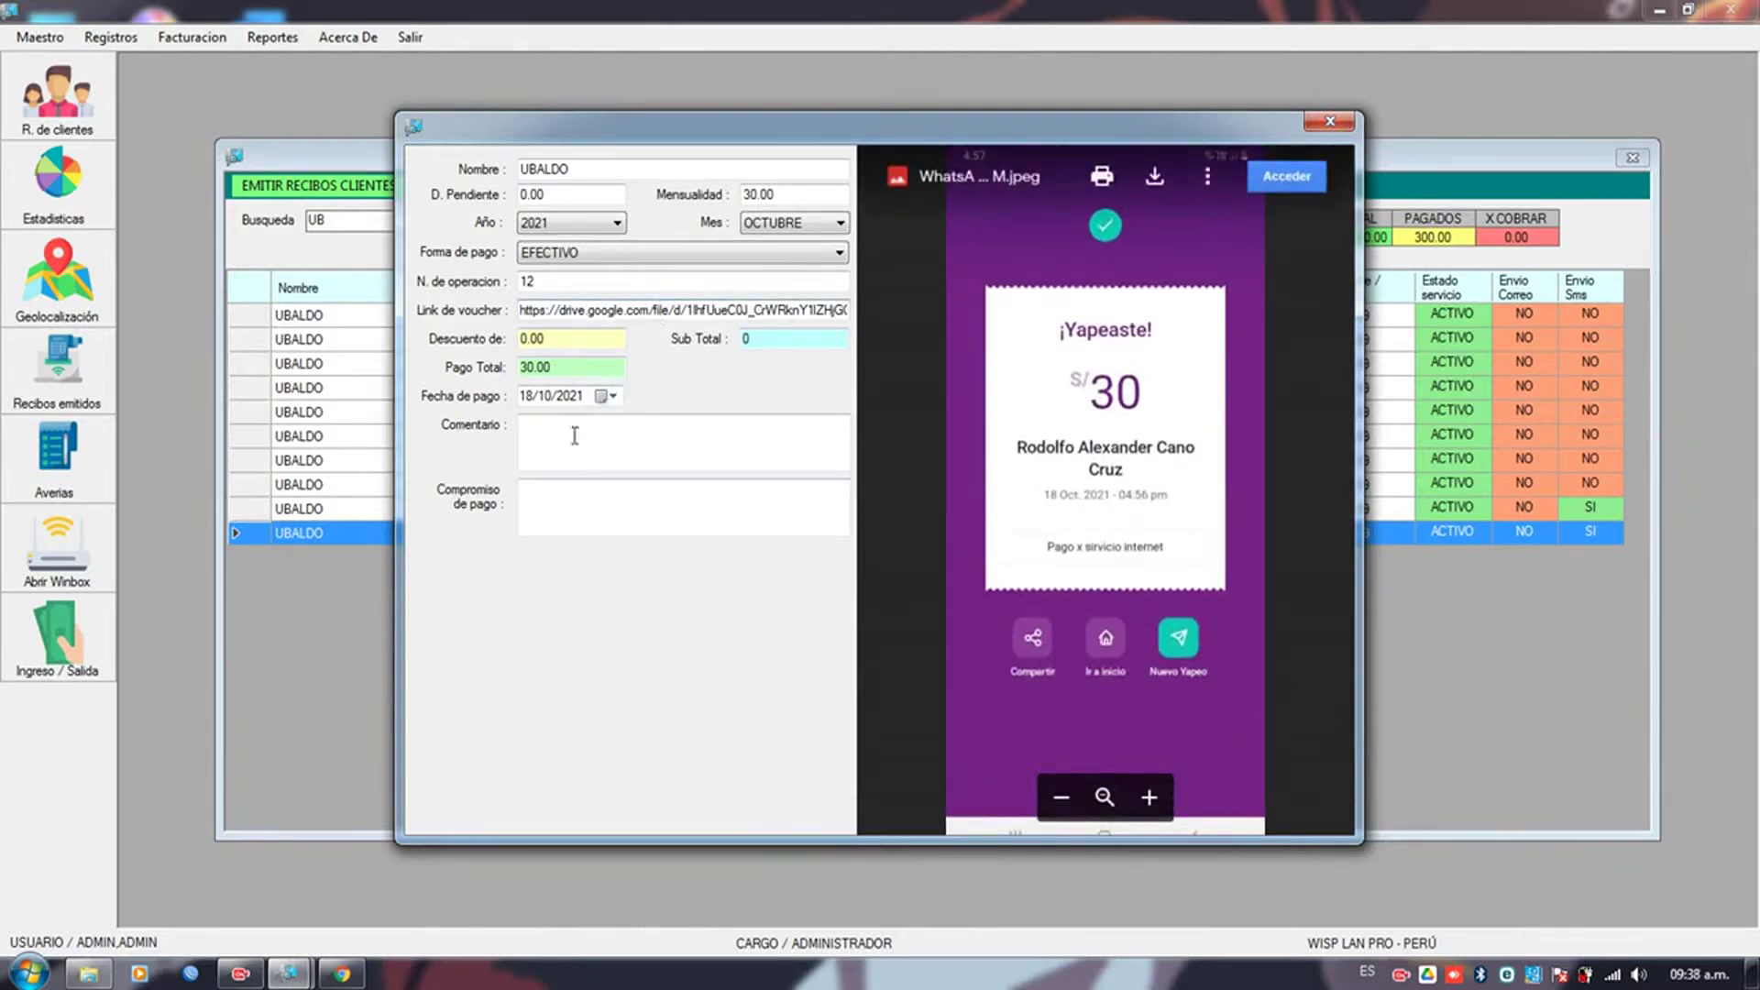
{"action": "left_click", "coordinate": [1330, 121]}
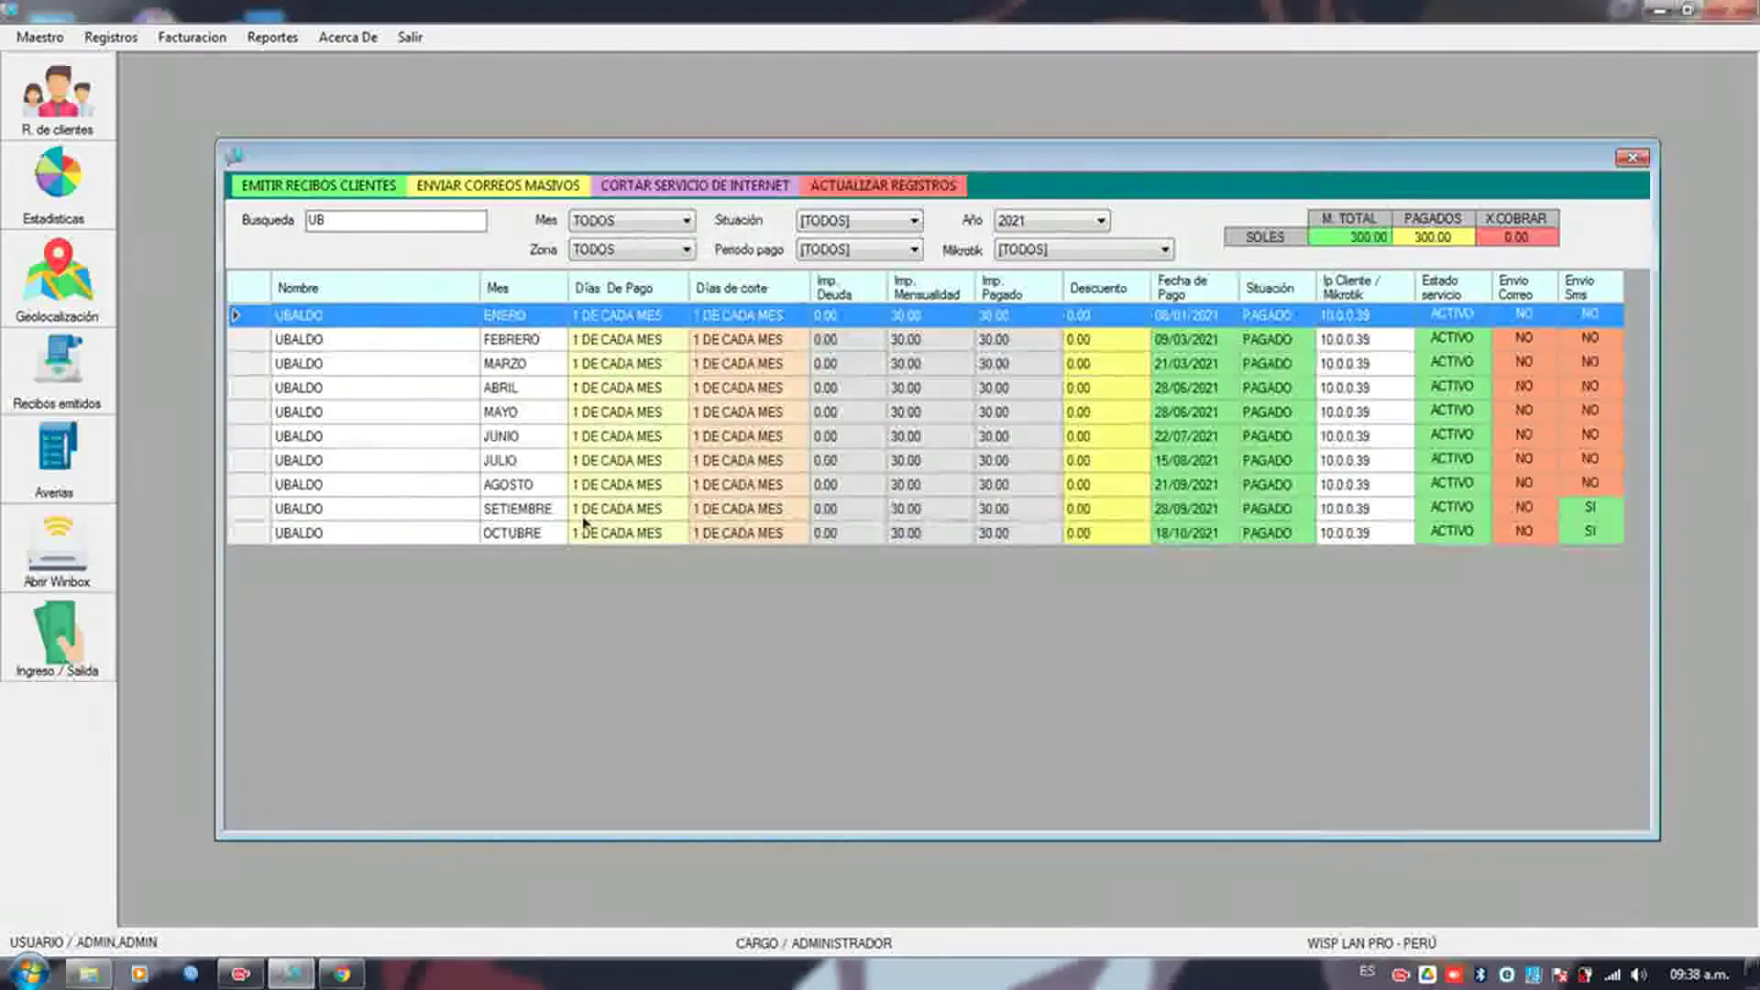
- Open the payment history from the client's October receipt and rerun the report without a client filter
{"action": "right_click", "coordinate": [522, 533]}
{"action": "mouse_move", "coordinate": [633, 593]}
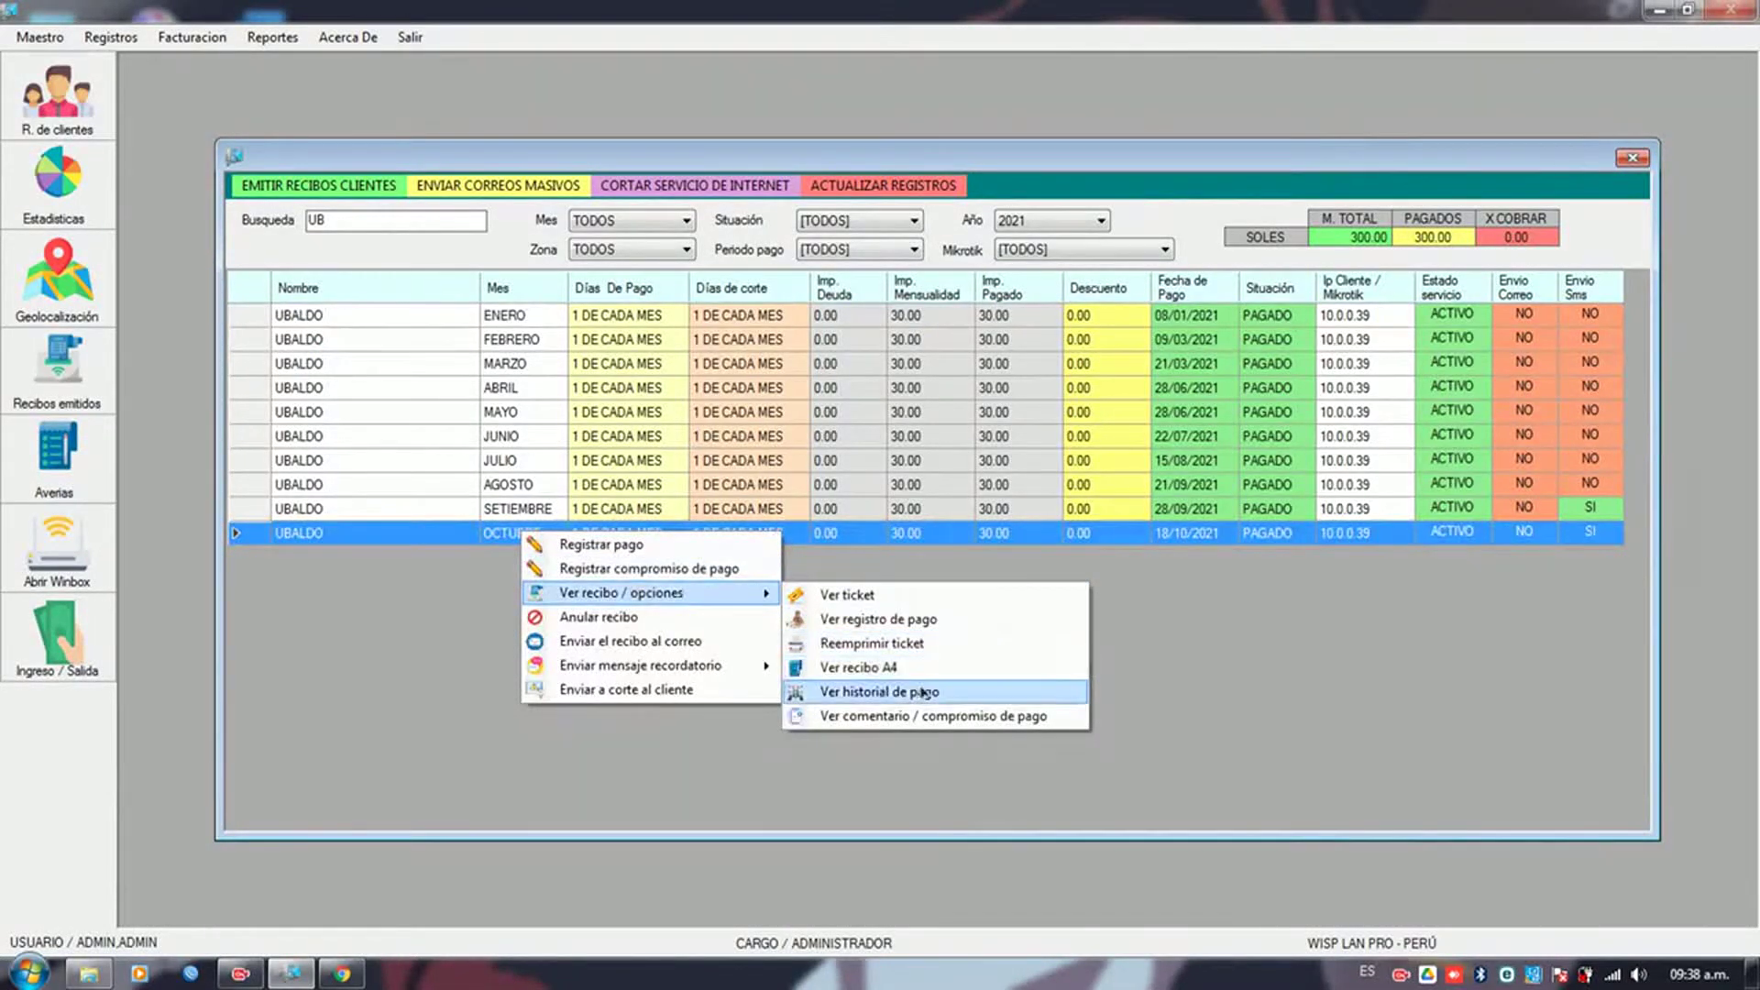
{"action": "left_click", "coordinate": [925, 693]}
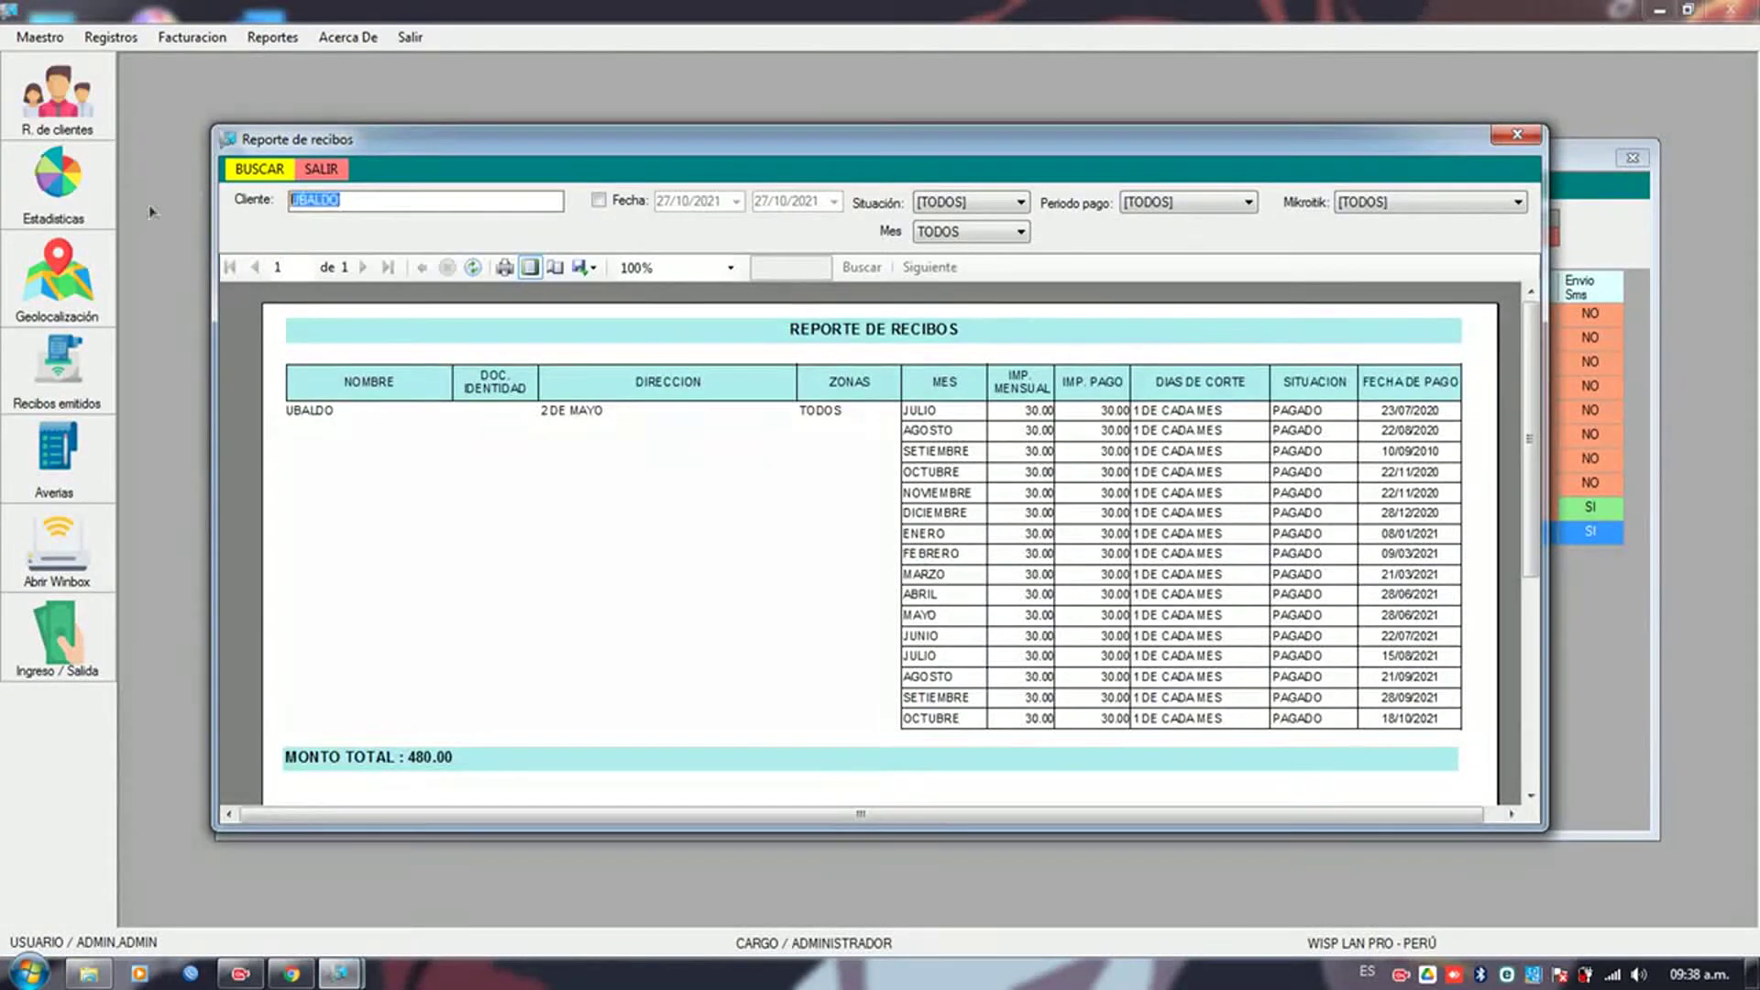
{"action": "key", "text": "BackSpace"}
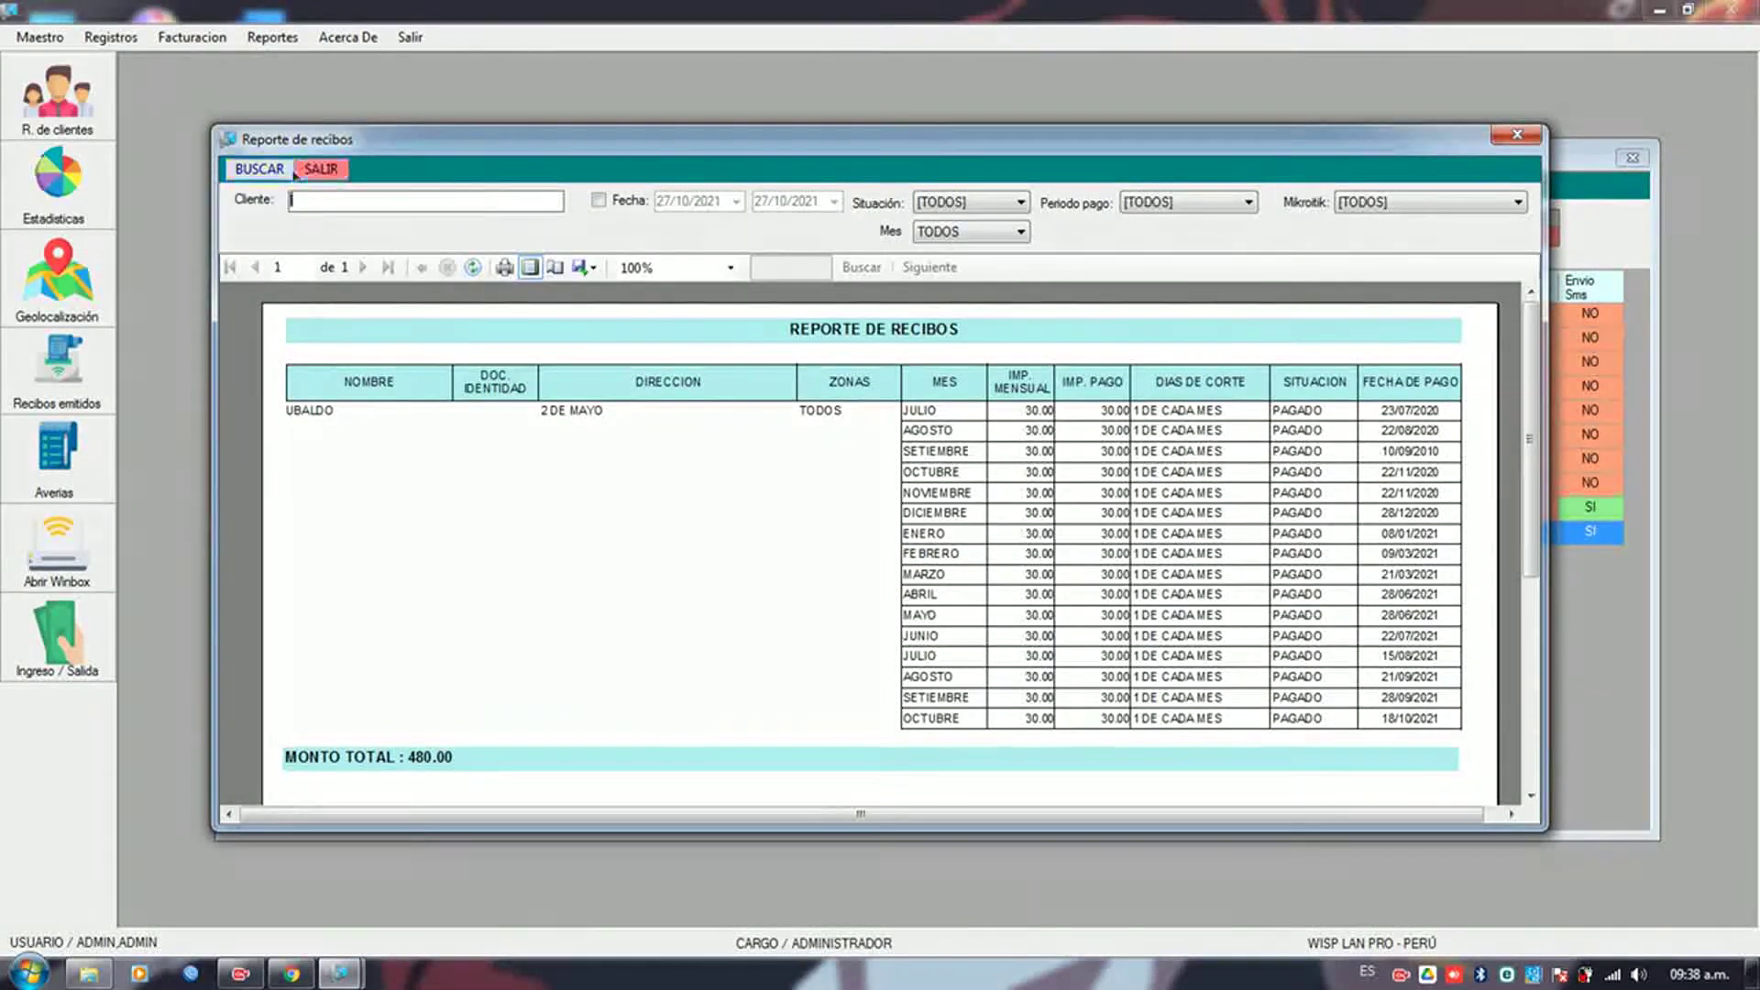
{"action": "key", "text": "Return"}
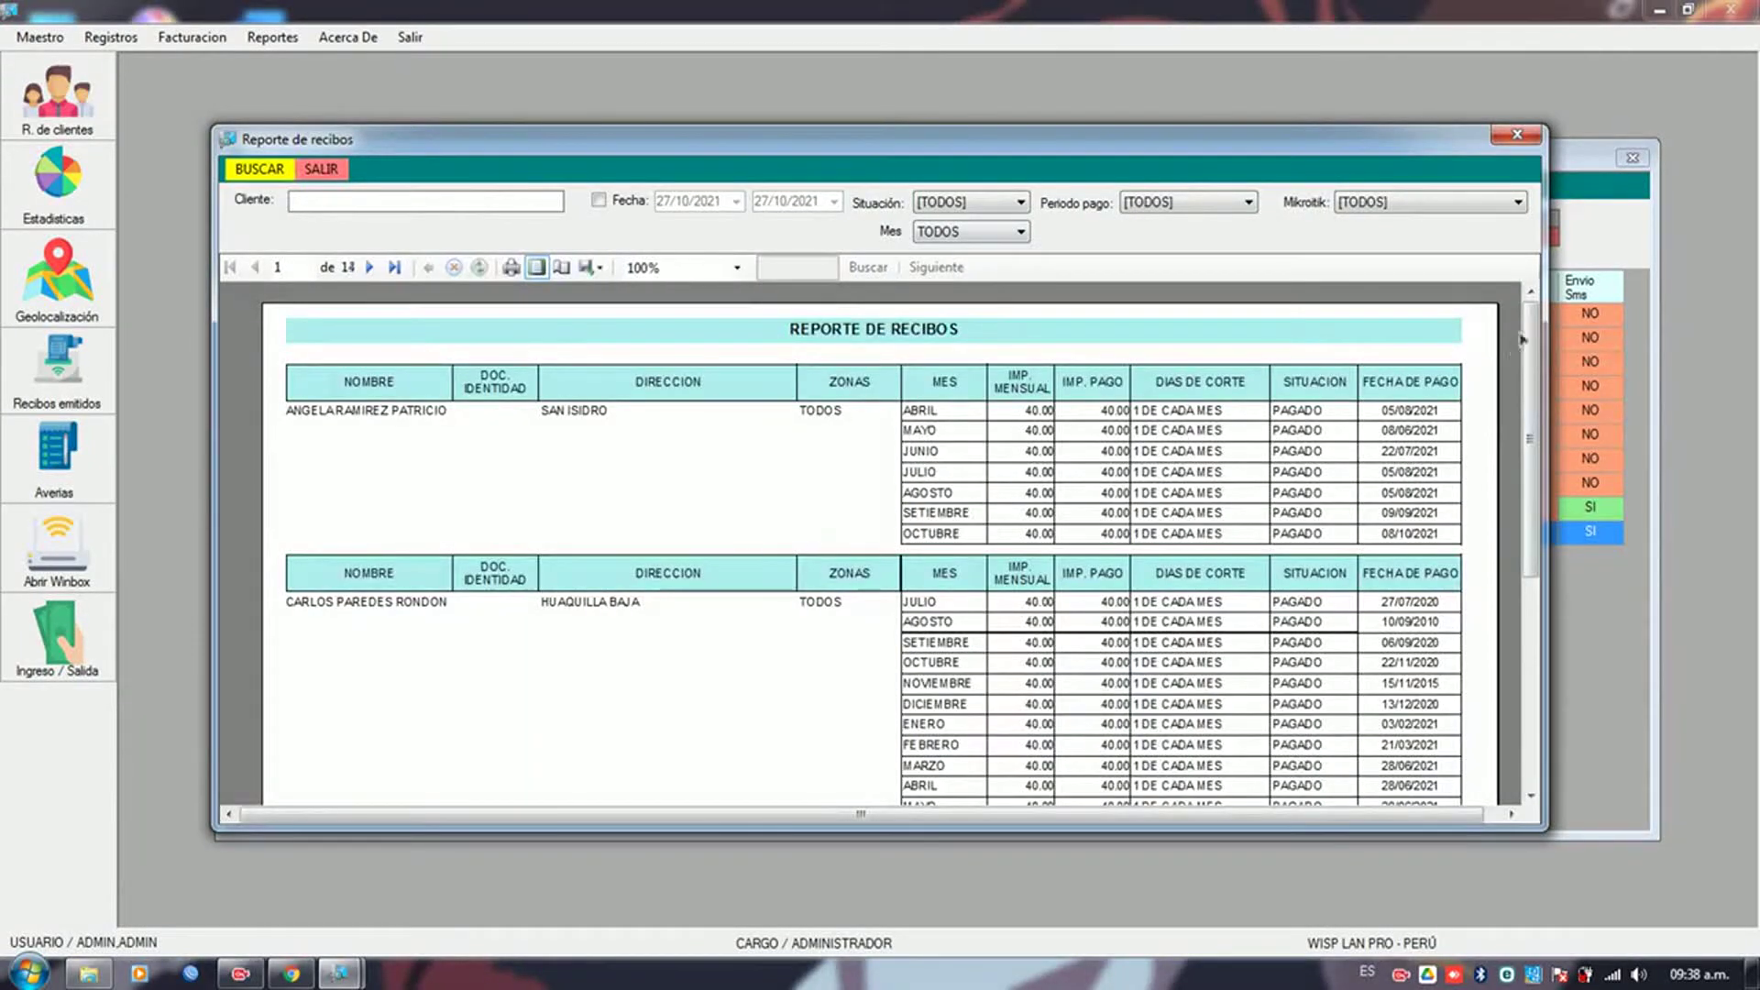
{"action": "left_click_drag", "start_coordinate": [1531, 339], "coordinate": [1558, 422]}
- Filter the receipts report by situation PENDIENTE and month OCTUBRE, and review the listed receipts through the total amount
{"action": "left_click", "coordinate": [950, 210]}
{"action": "left_click", "coordinate": [950, 253]}
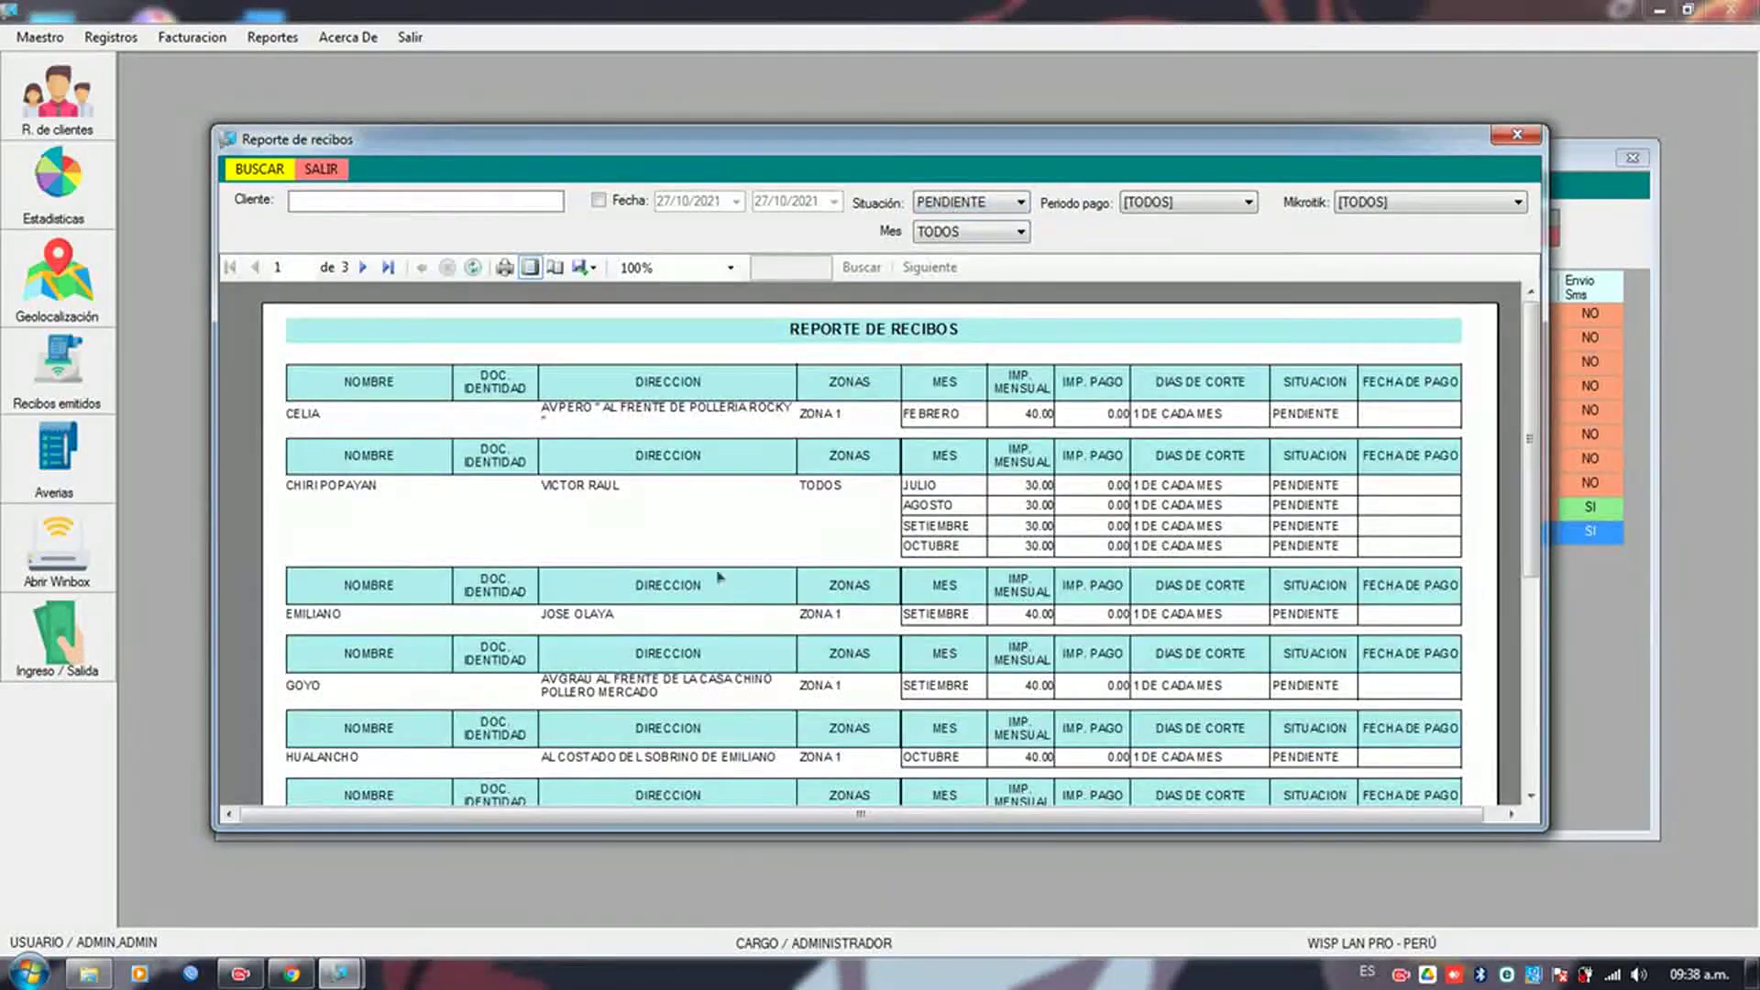
{"action": "scroll", "coordinate": [1503, 591], "scroll_direction": "down", "scroll_amount": 8}
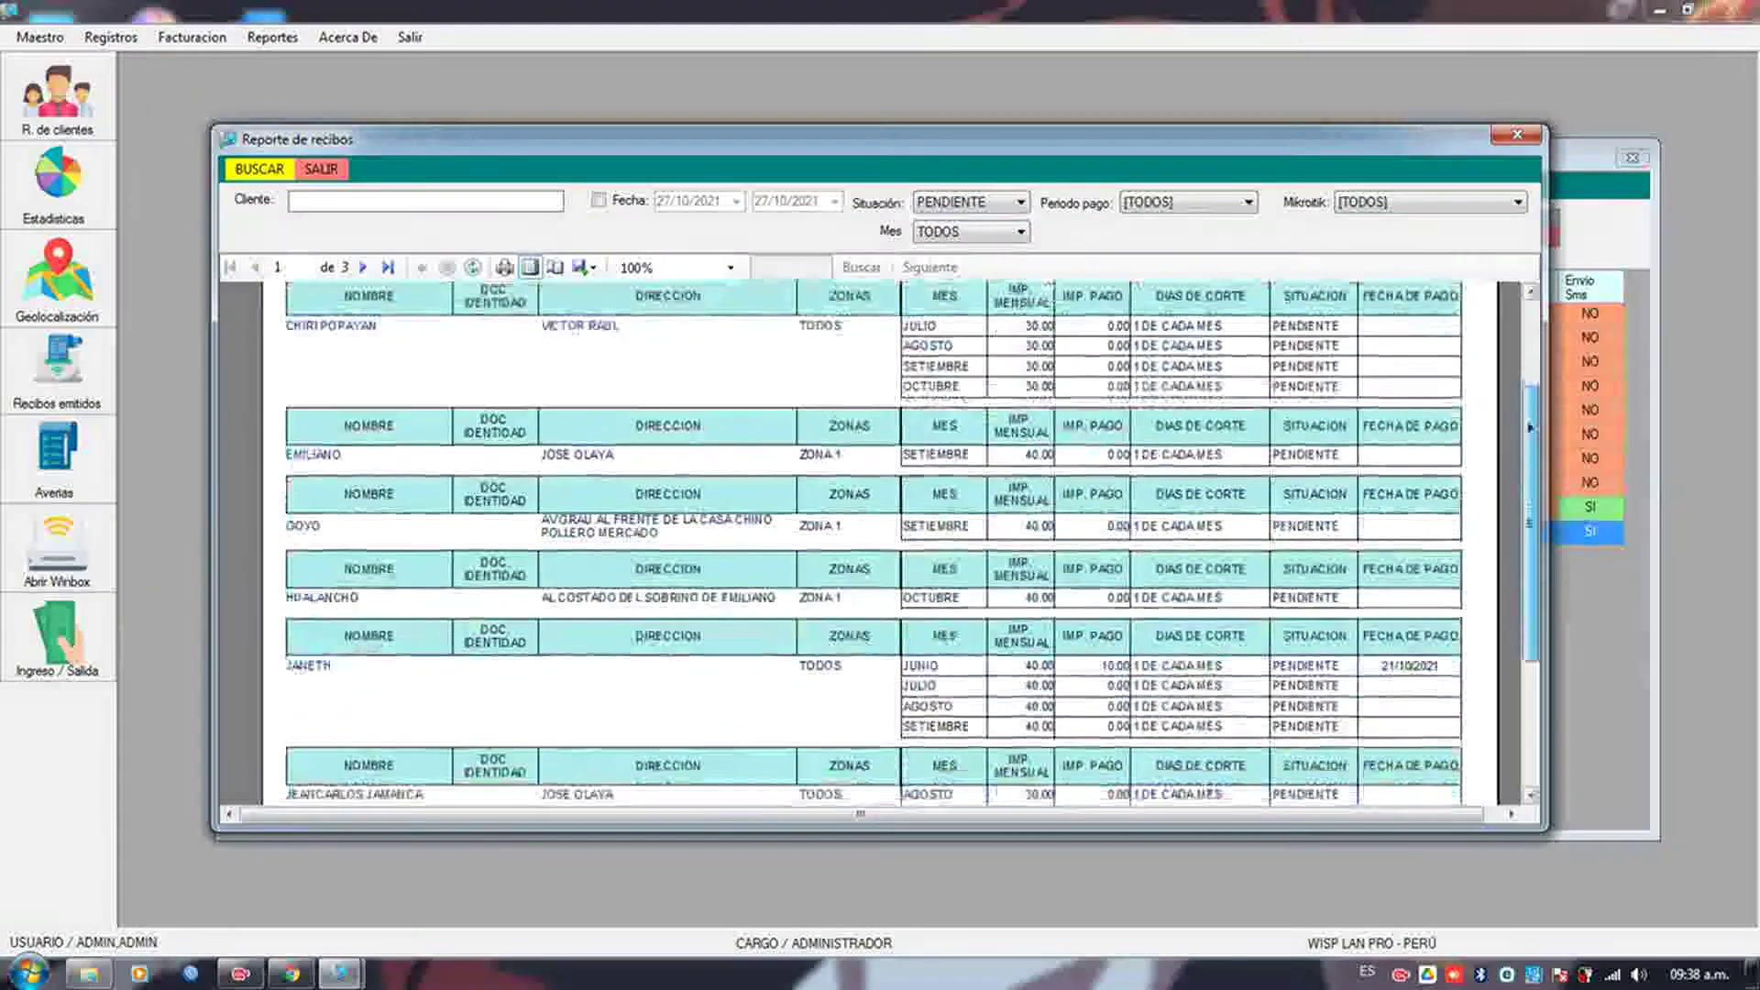
{"action": "left_click", "coordinate": [971, 232]}
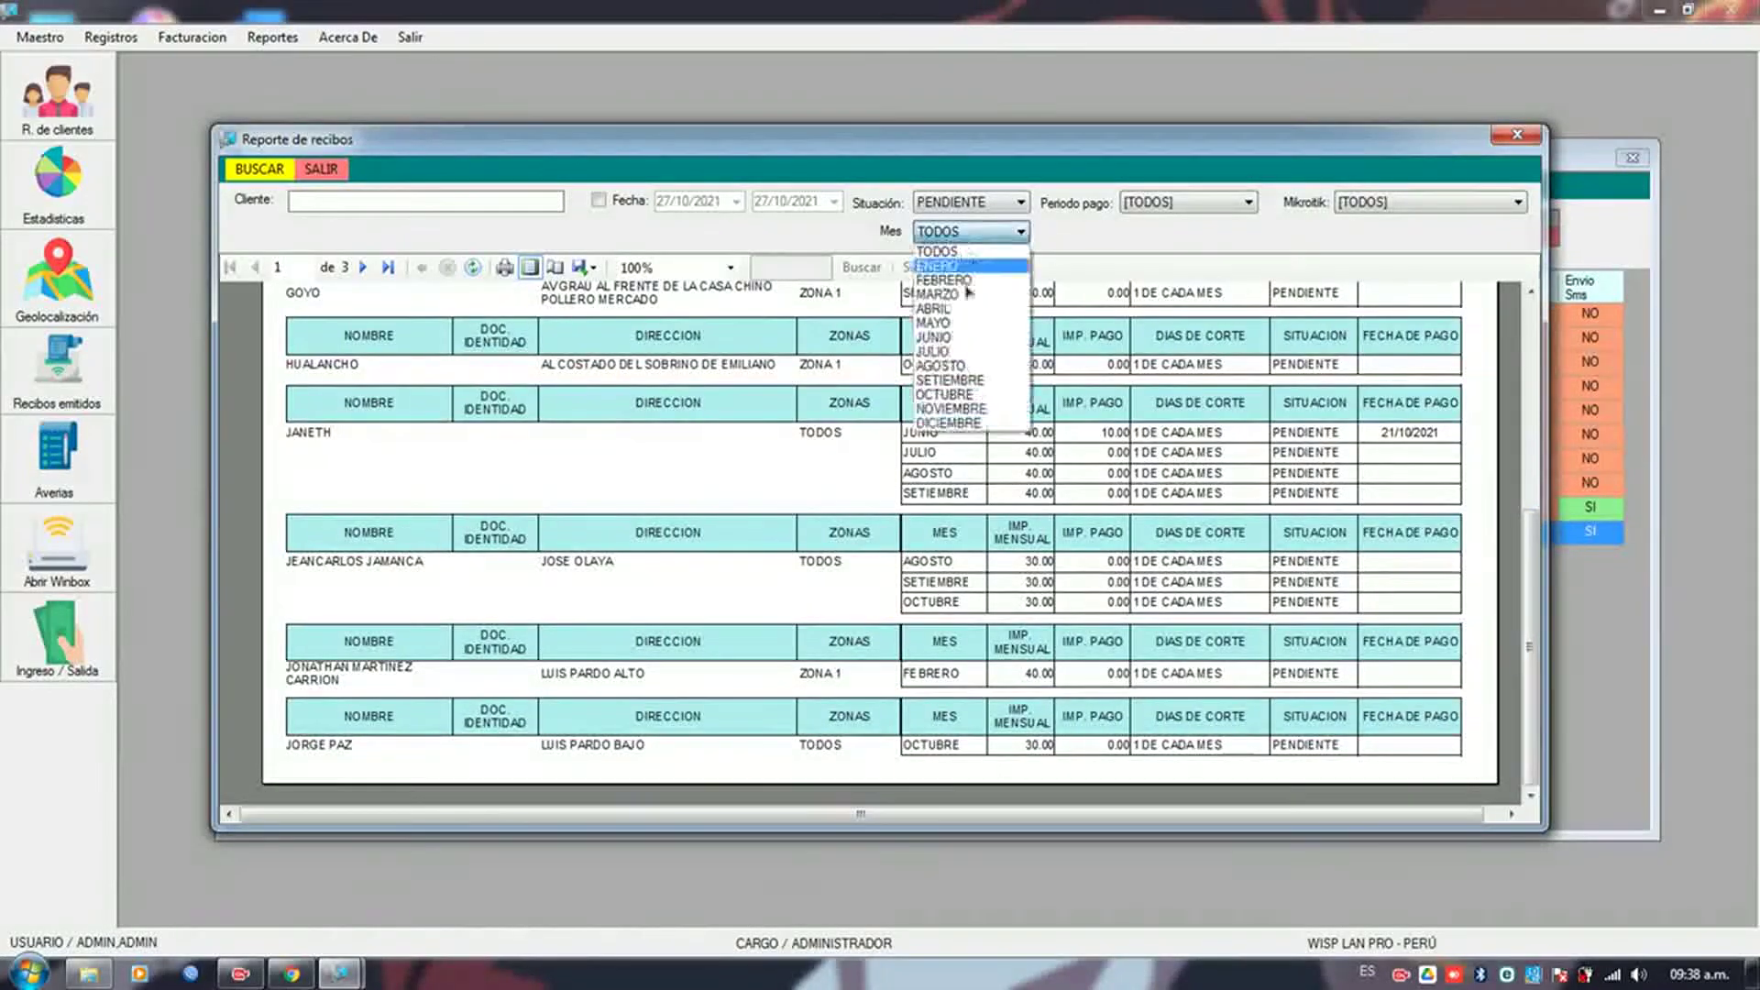
{"action": "left_click", "coordinate": [964, 396]}
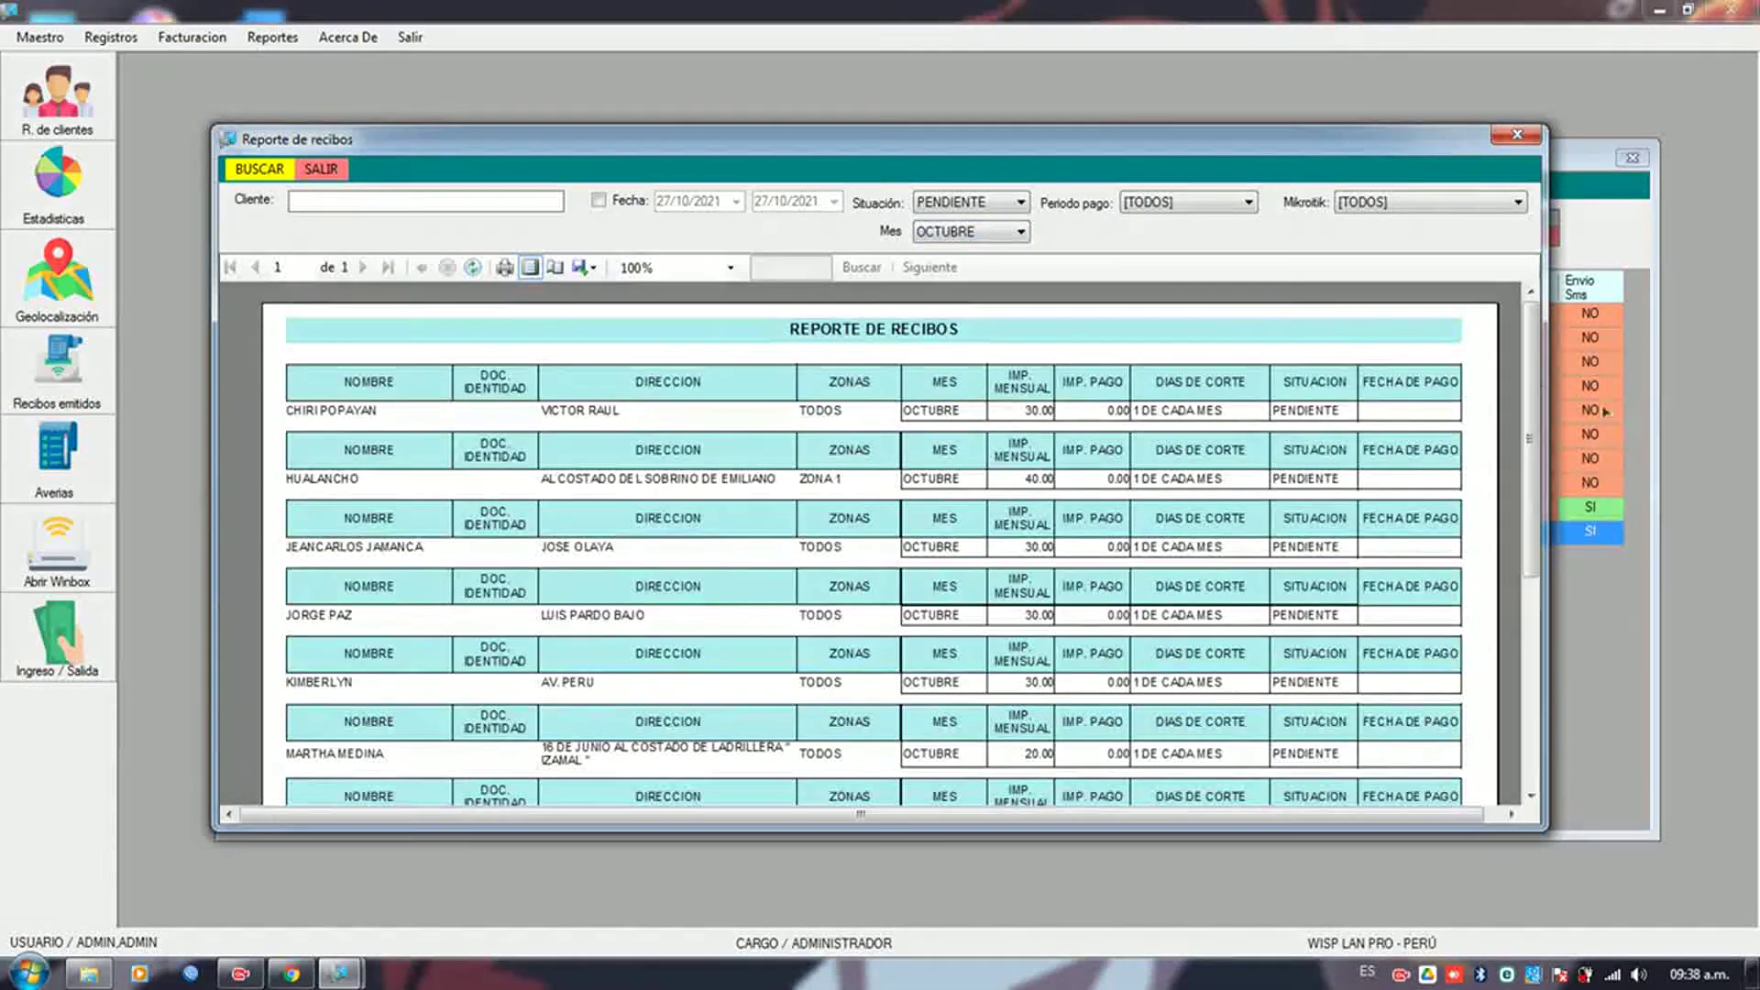
{"action": "scroll", "coordinate": [1547, 616], "scroll_direction": "down", "scroll_amount": 10}
- Set the report's situation back to [TODOS], look through the October receipts and close the report
{"action": "left_click", "coordinate": [972, 202]}
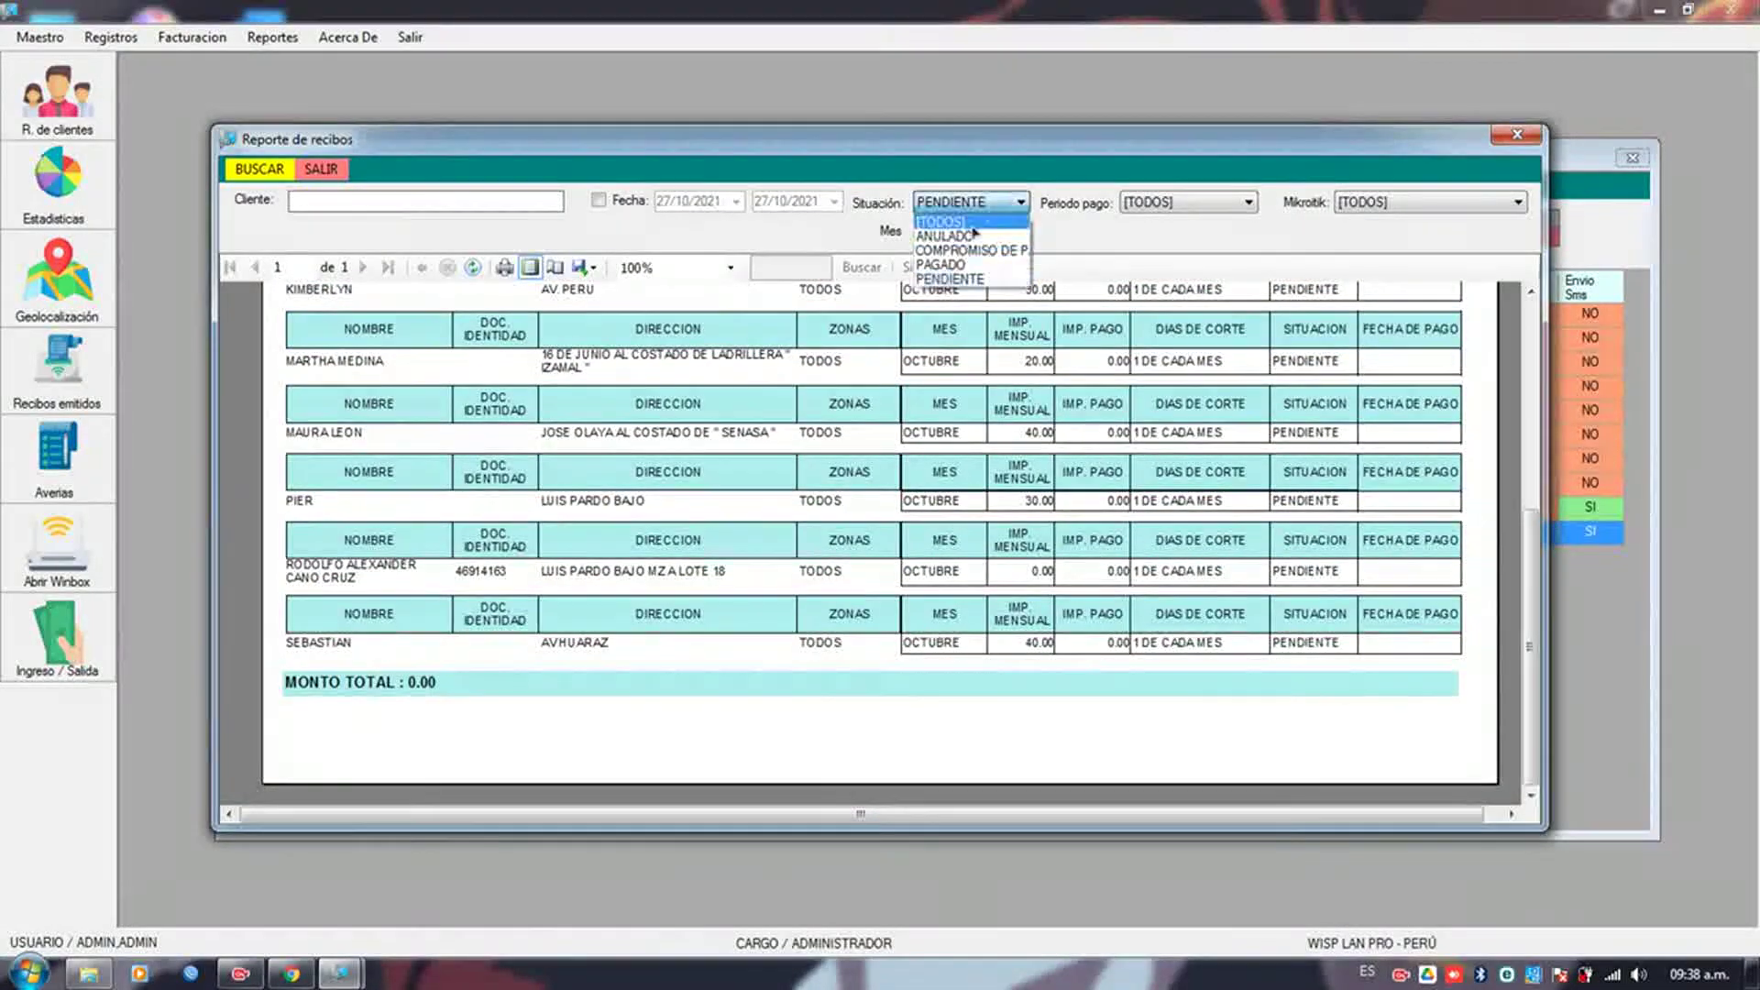
{"action": "left_click", "coordinate": [953, 220]}
{"action": "left_click_drag", "start_coordinate": [1530, 344], "coordinate": [1574, 423]}
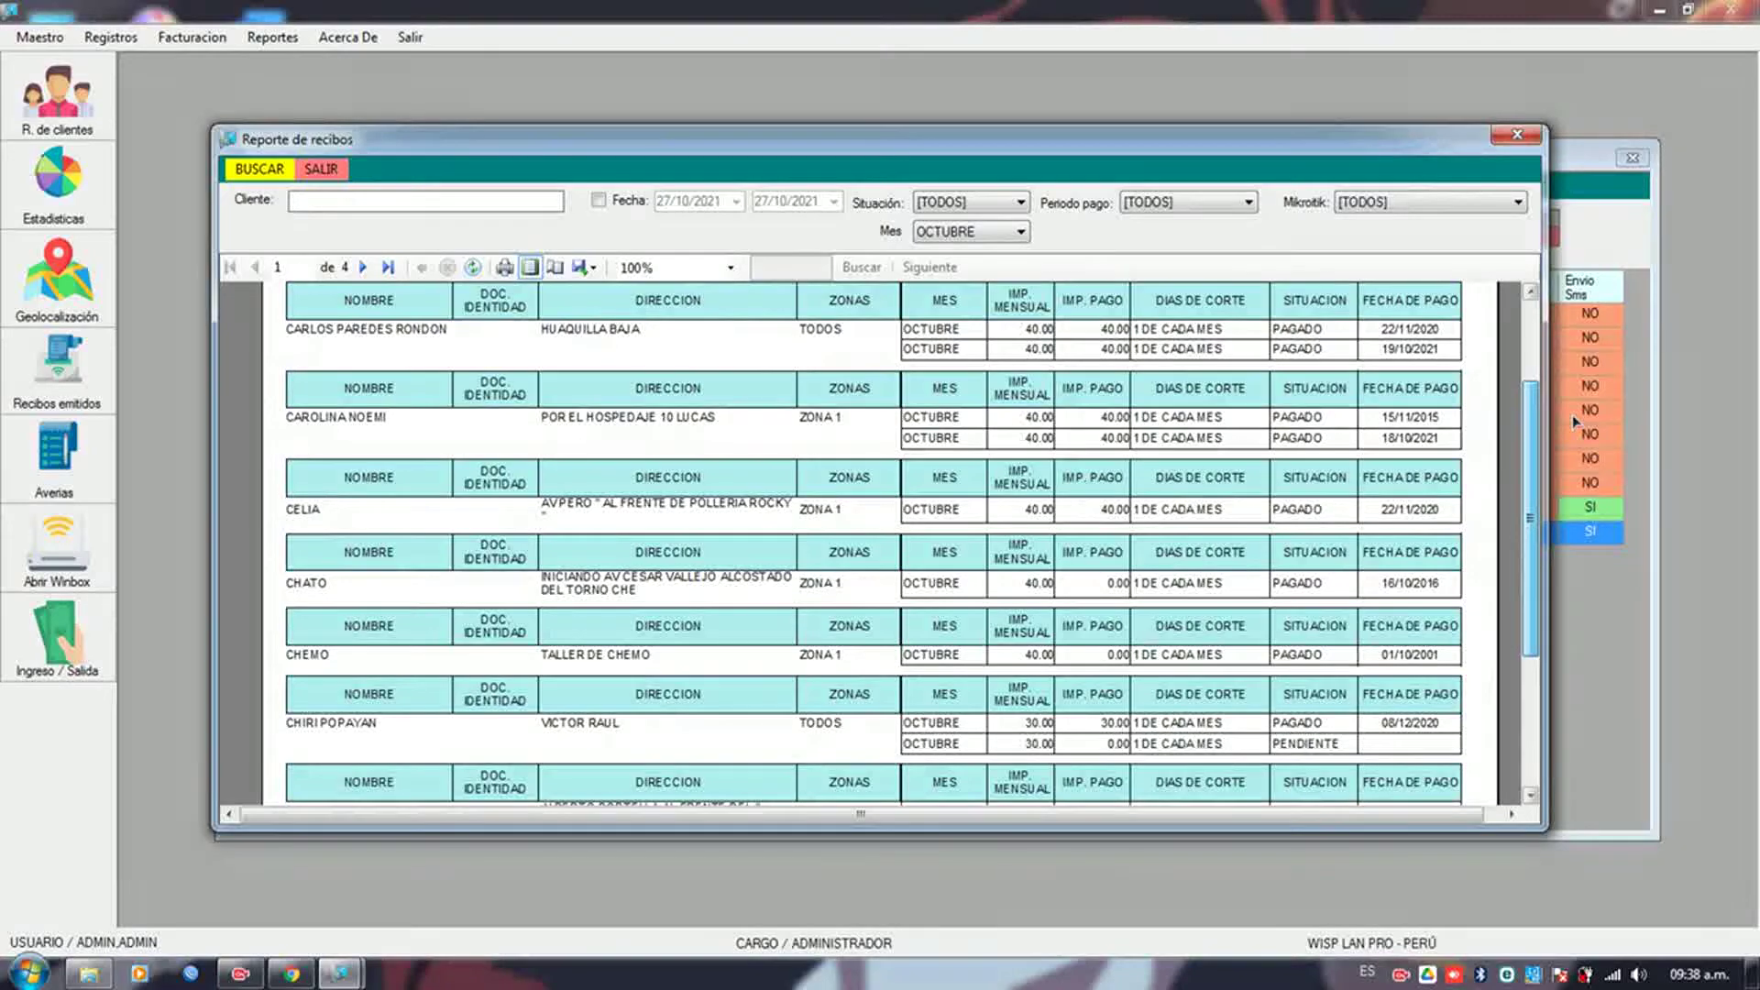
{"action": "left_click_drag", "start_coordinate": [1571, 414], "coordinate": [1576, 335]}
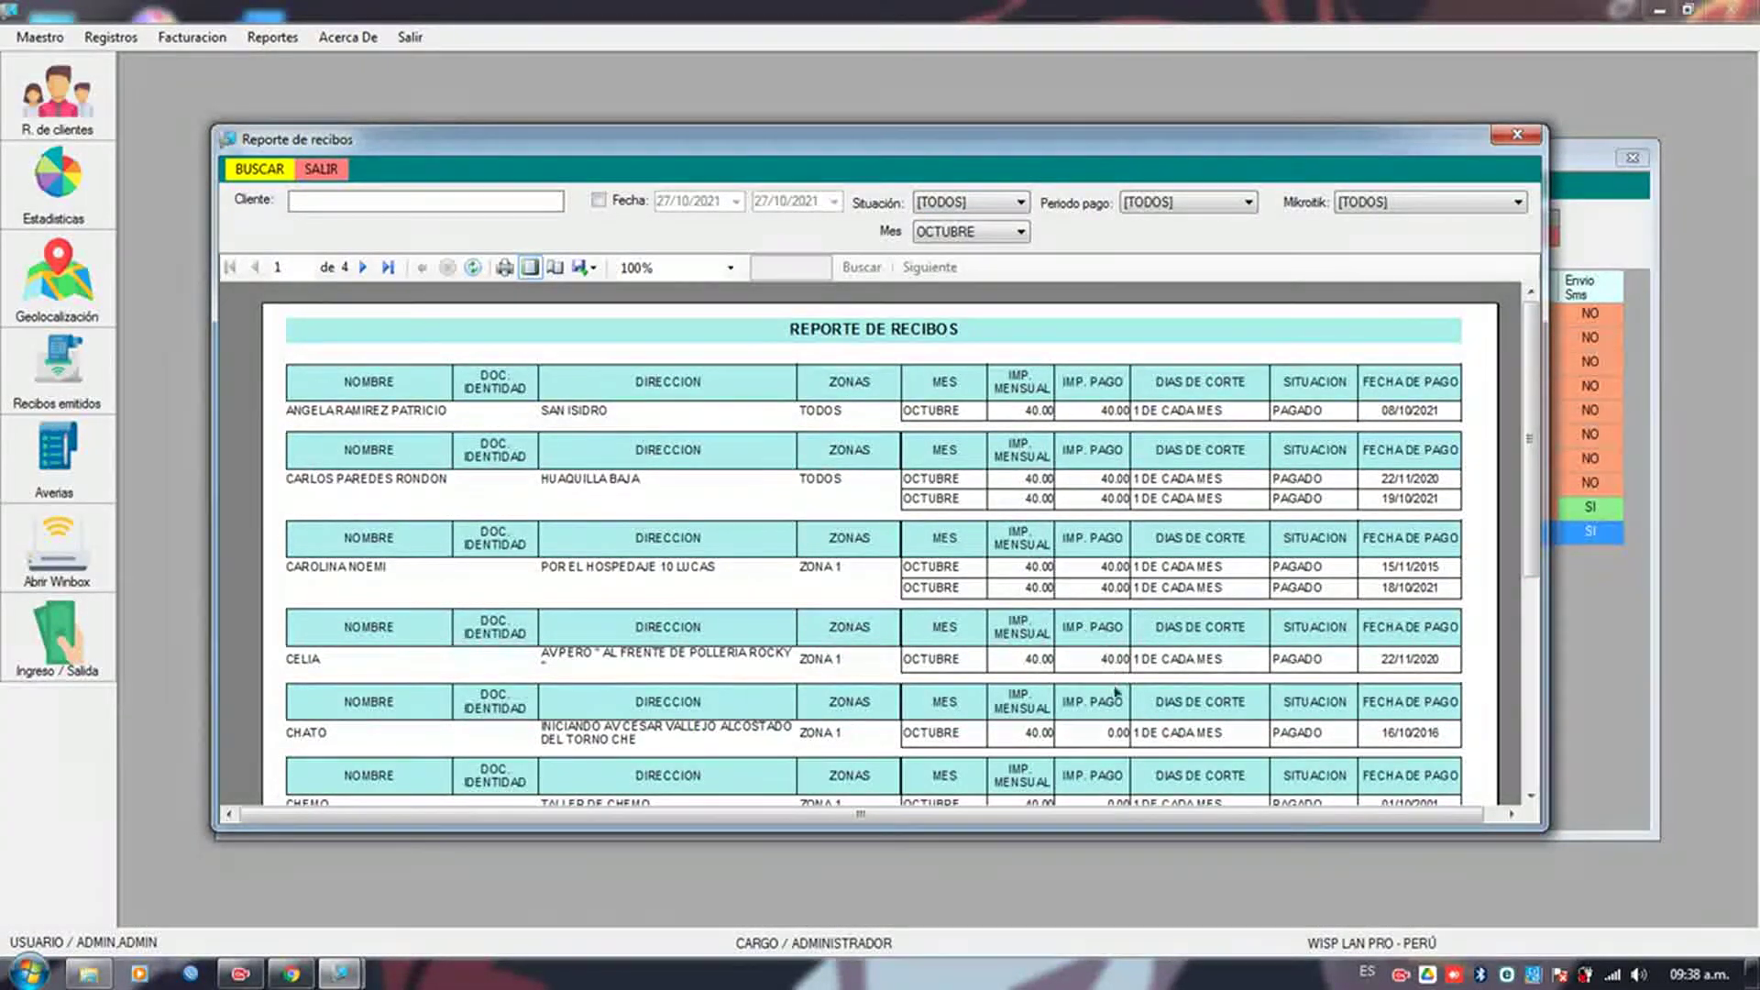
{"action": "scroll", "coordinate": [1117, 692], "scroll_direction": "down", "scroll_amount": 1}
{"action": "scroll", "coordinate": [1137, 659], "scroll_direction": "up", "scroll_amount": 1}
{"action": "left_click_drag", "start_coordinate": [1529, 431], "coordinate": [1507, 167]}
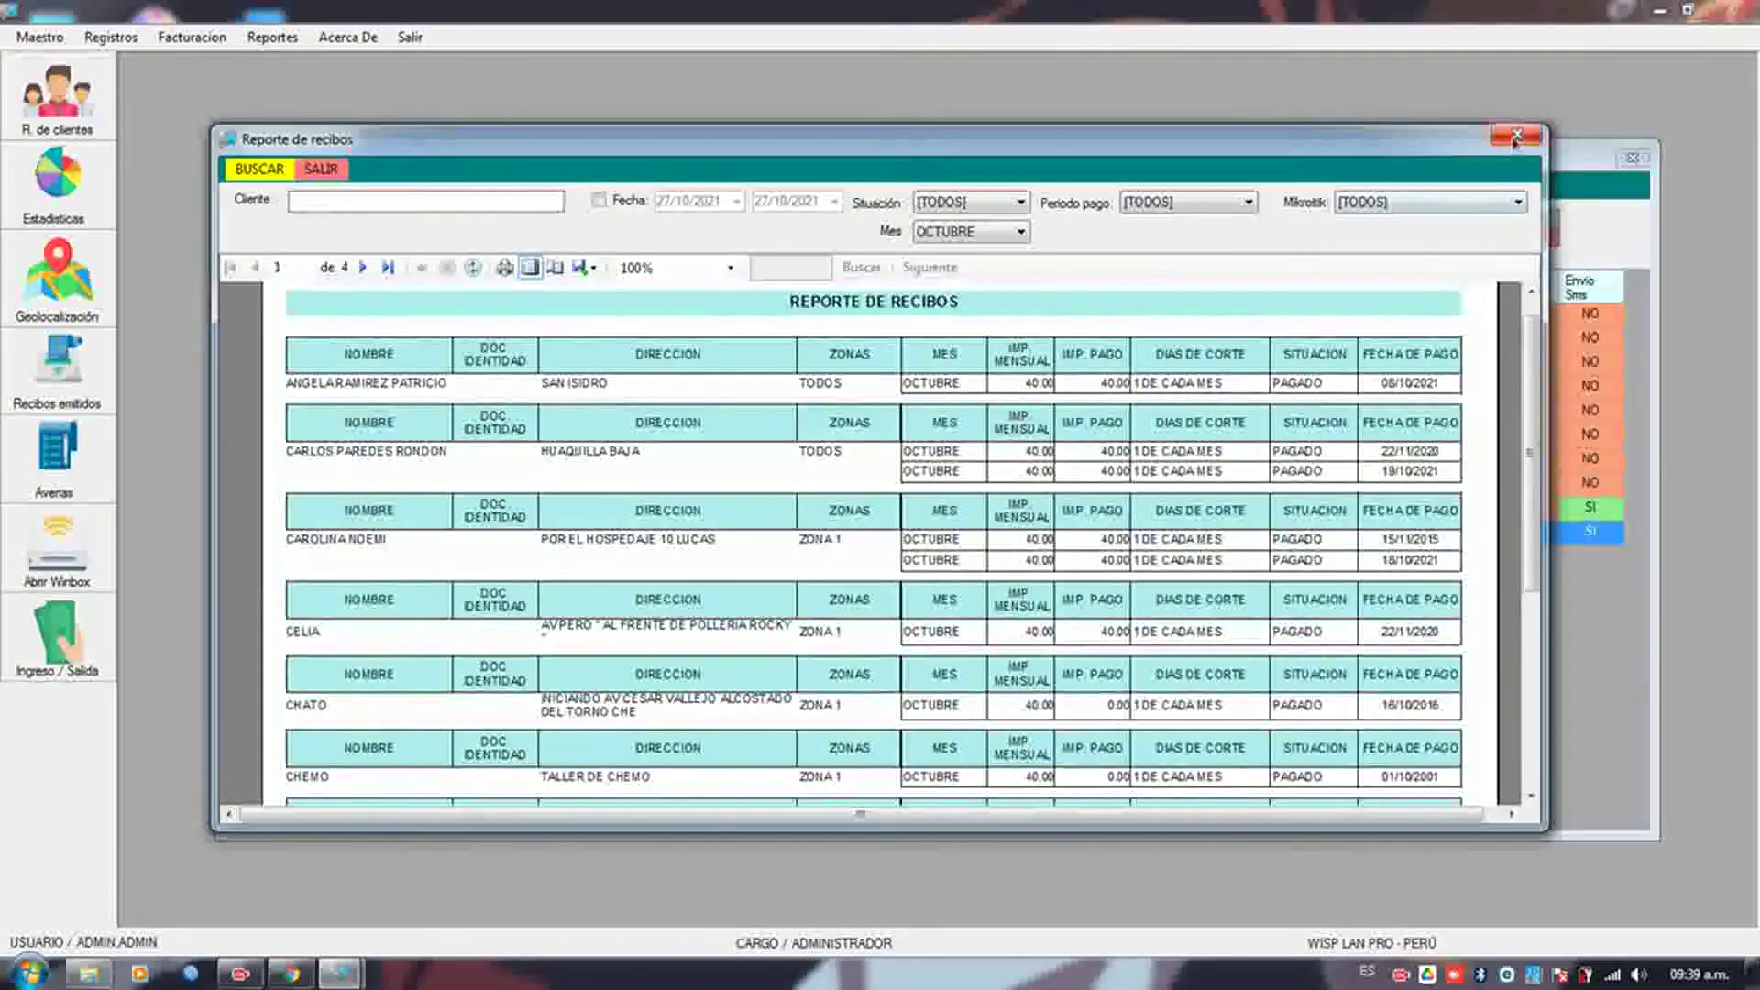
{"action": "left_click", "coordinate": [1514, 138]}
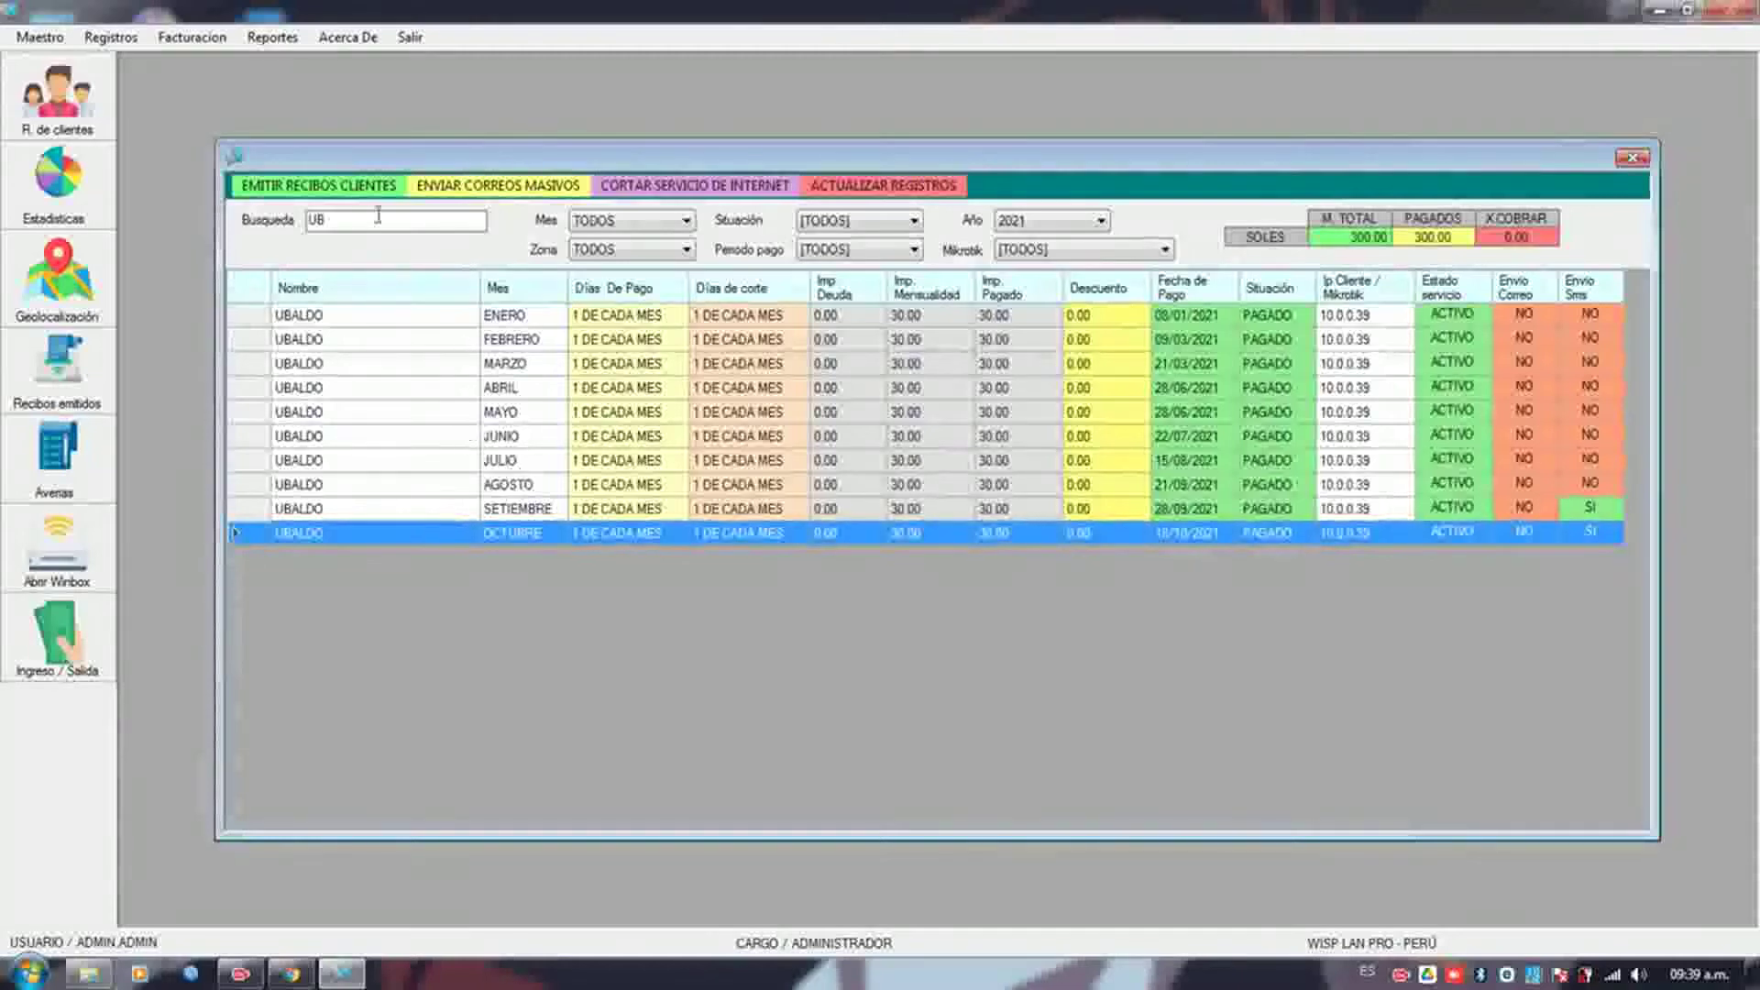
- Clear the client search in the issued receipts list and check the available month filters
{"action": "key", "text": "BackSpace"}
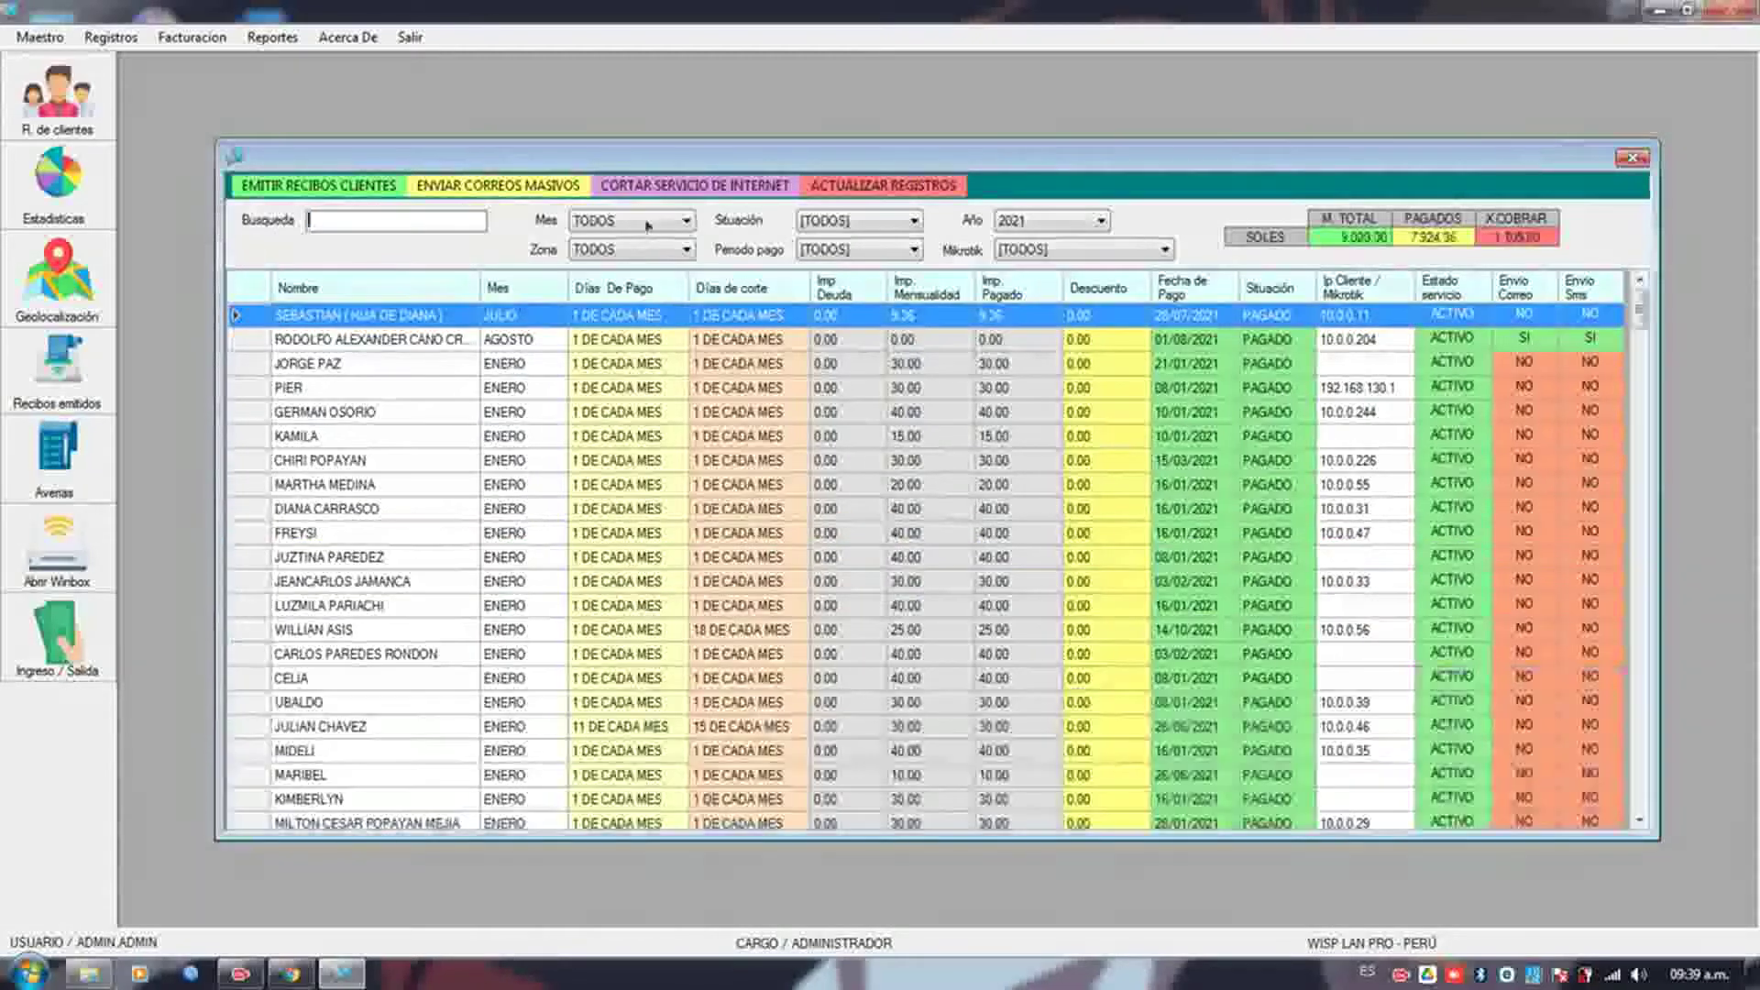
{"action": "left_click", "coordinate": [641, 221]}
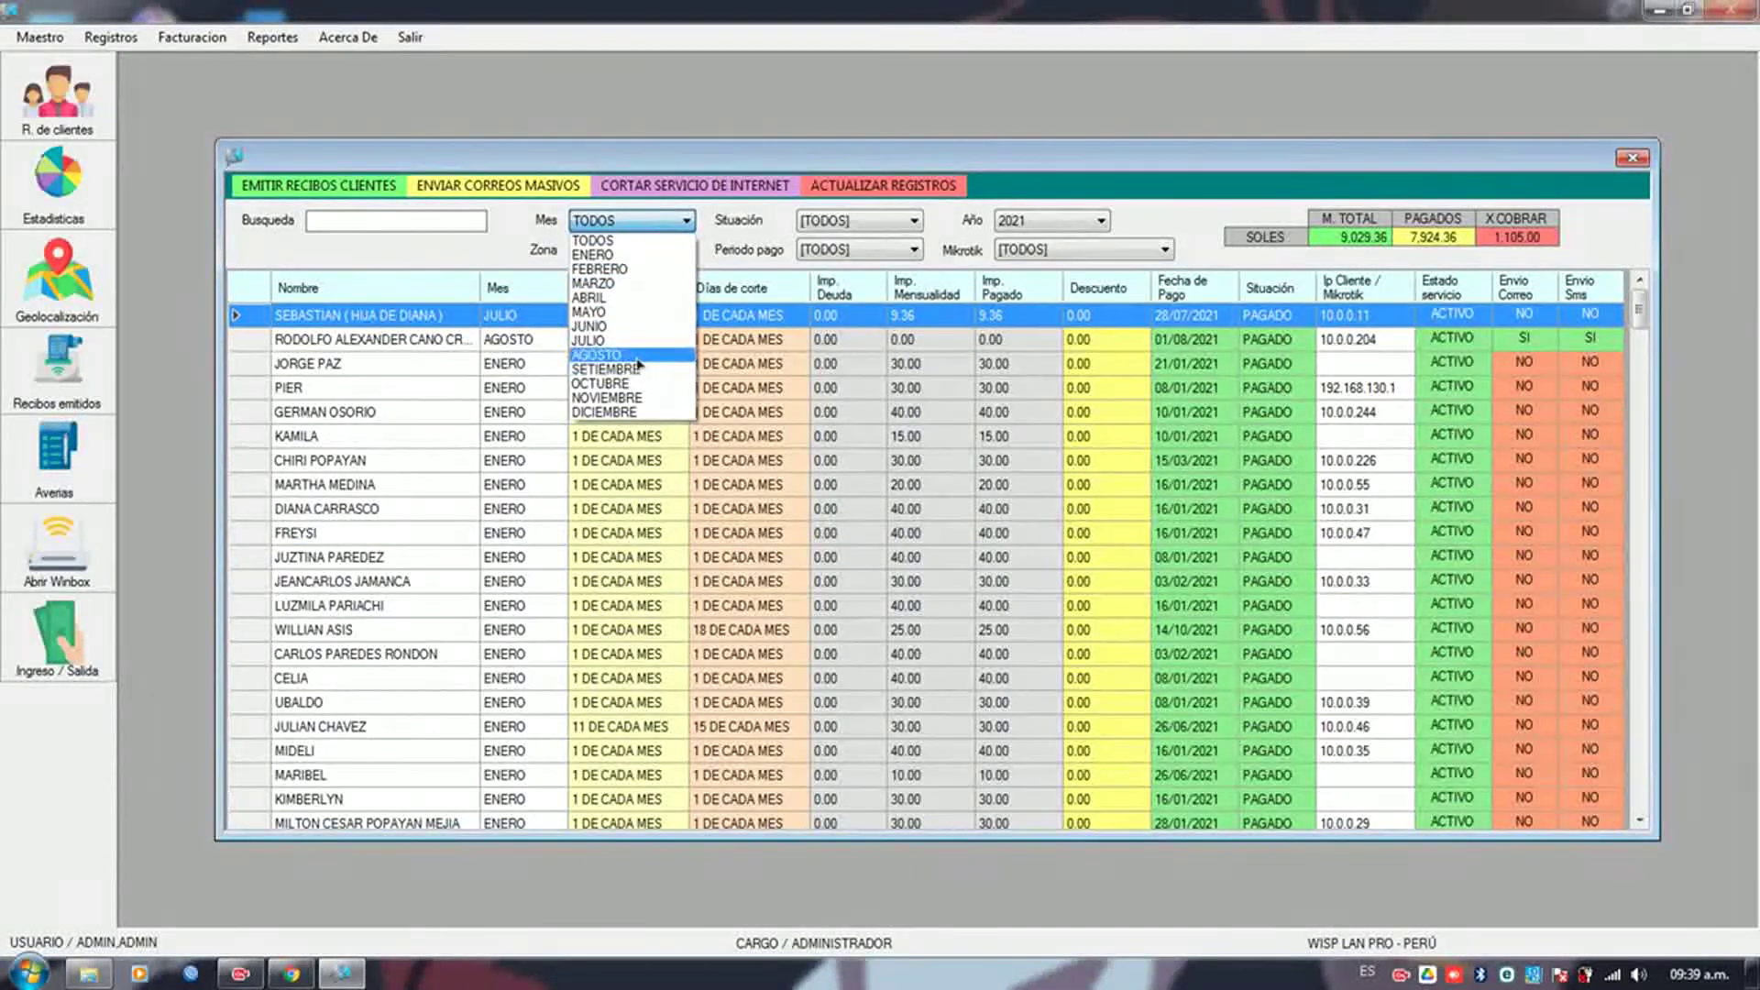
{"action": "left_click", "coordinate": [444, 221]}
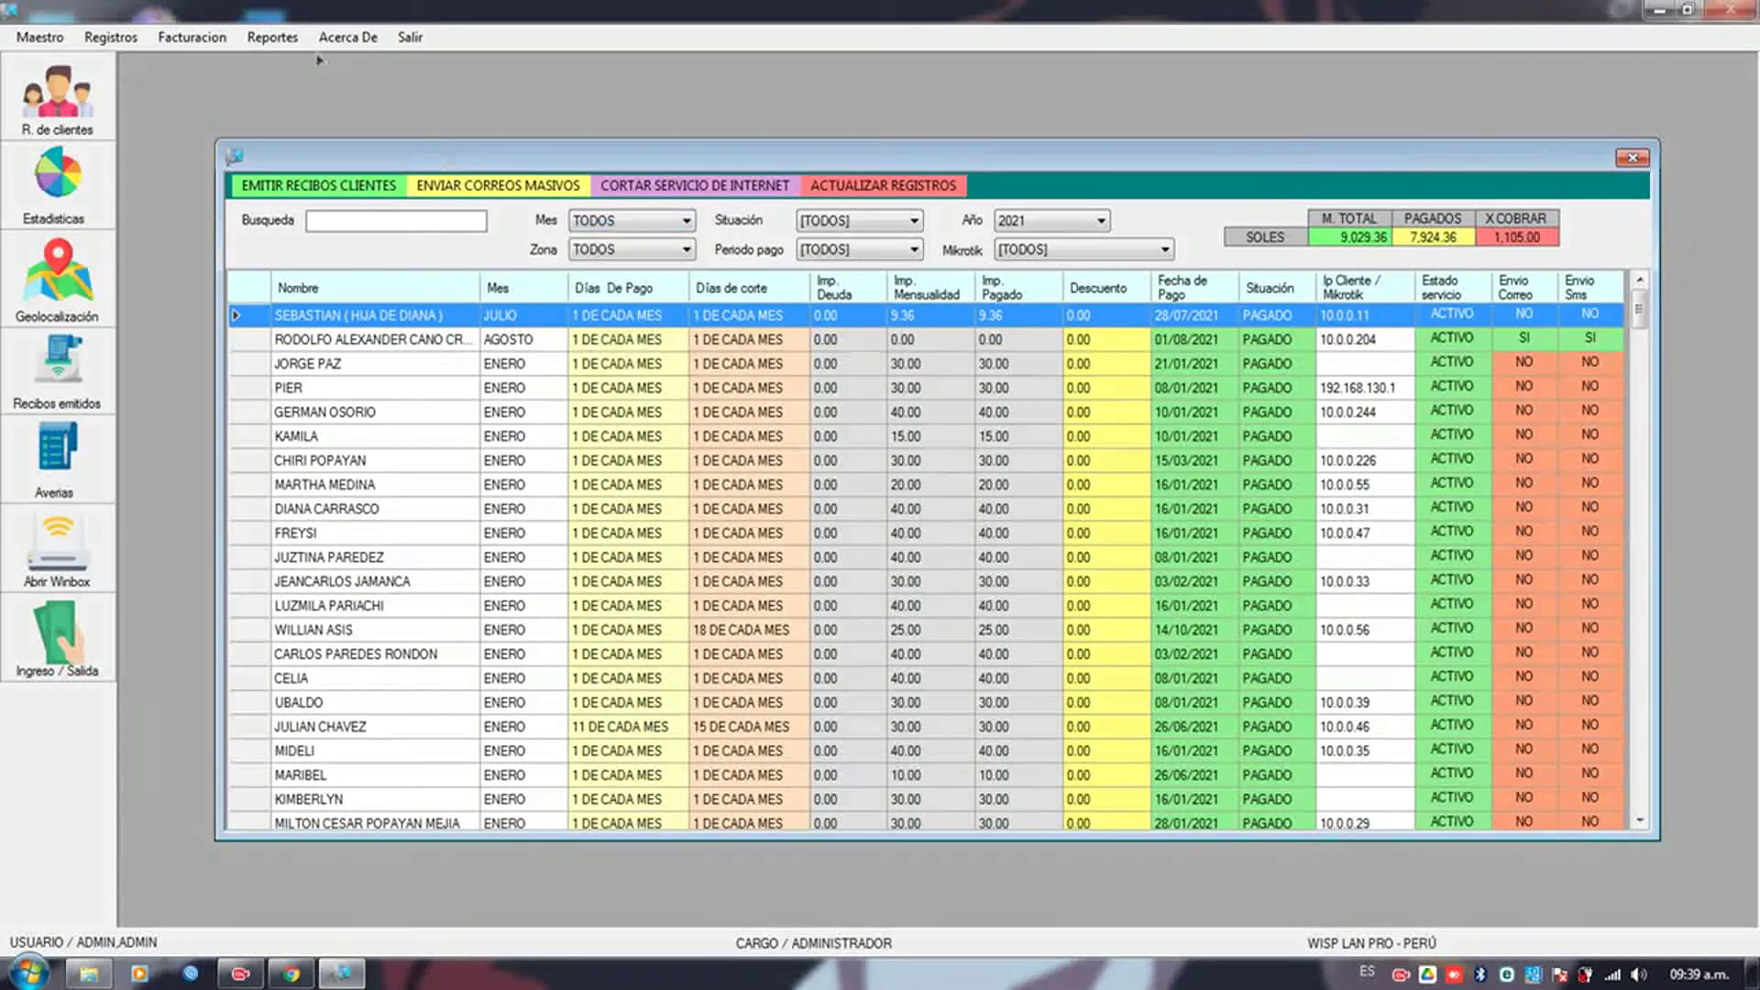
- Open the Cobranzas Internet report, filter it by month OCTUBRE for all situations and look through its first page
{"action": "left_click", "coordinate": [272, 37]}
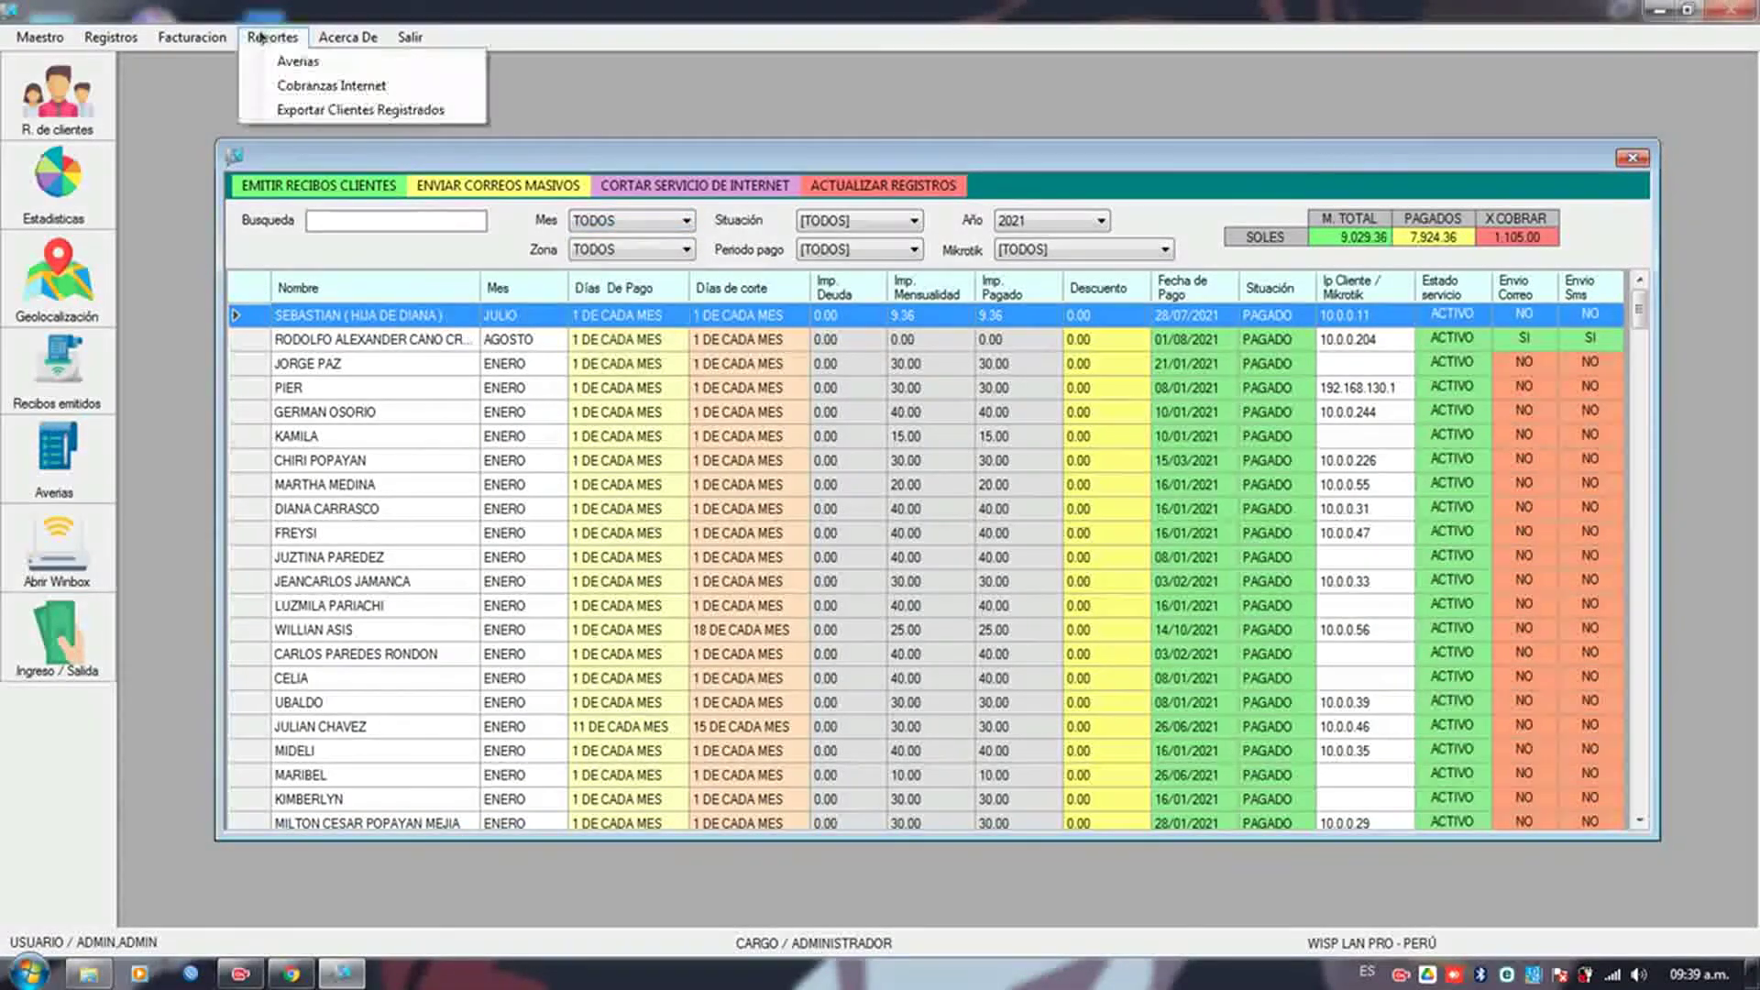
{"action": "left_click", "coordinate": [357, 92]}
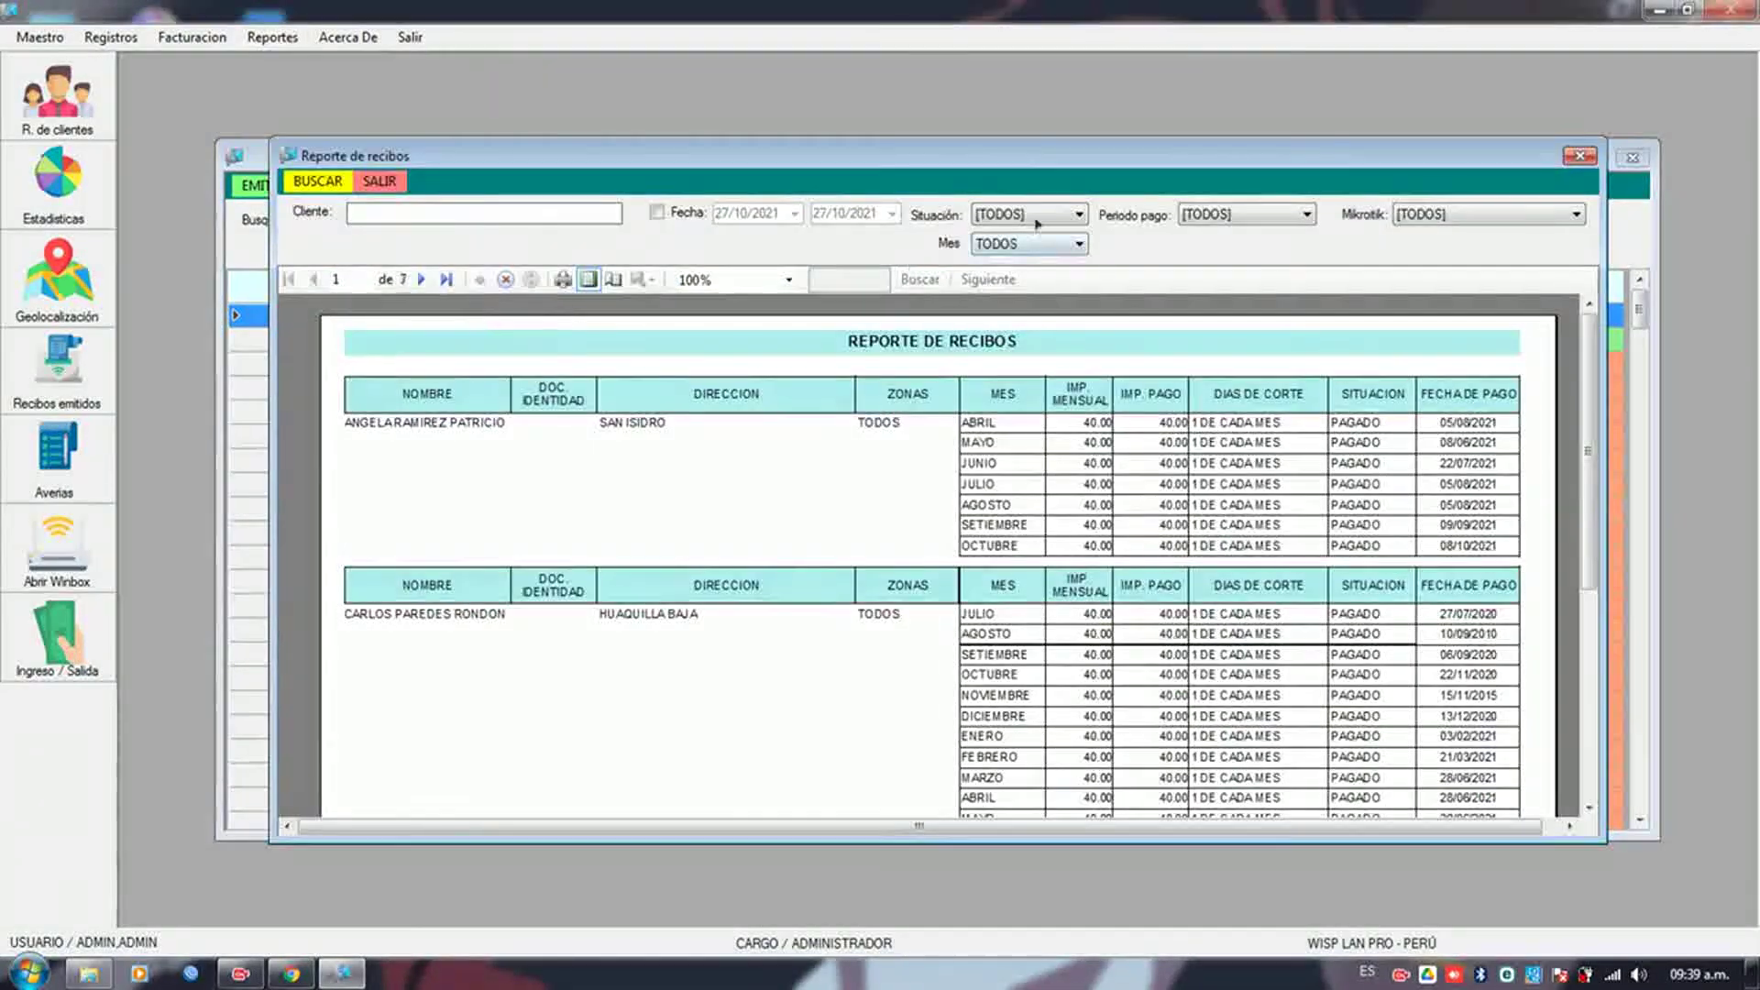
{"action": "left_click", "coordinate": [1037, 224]}
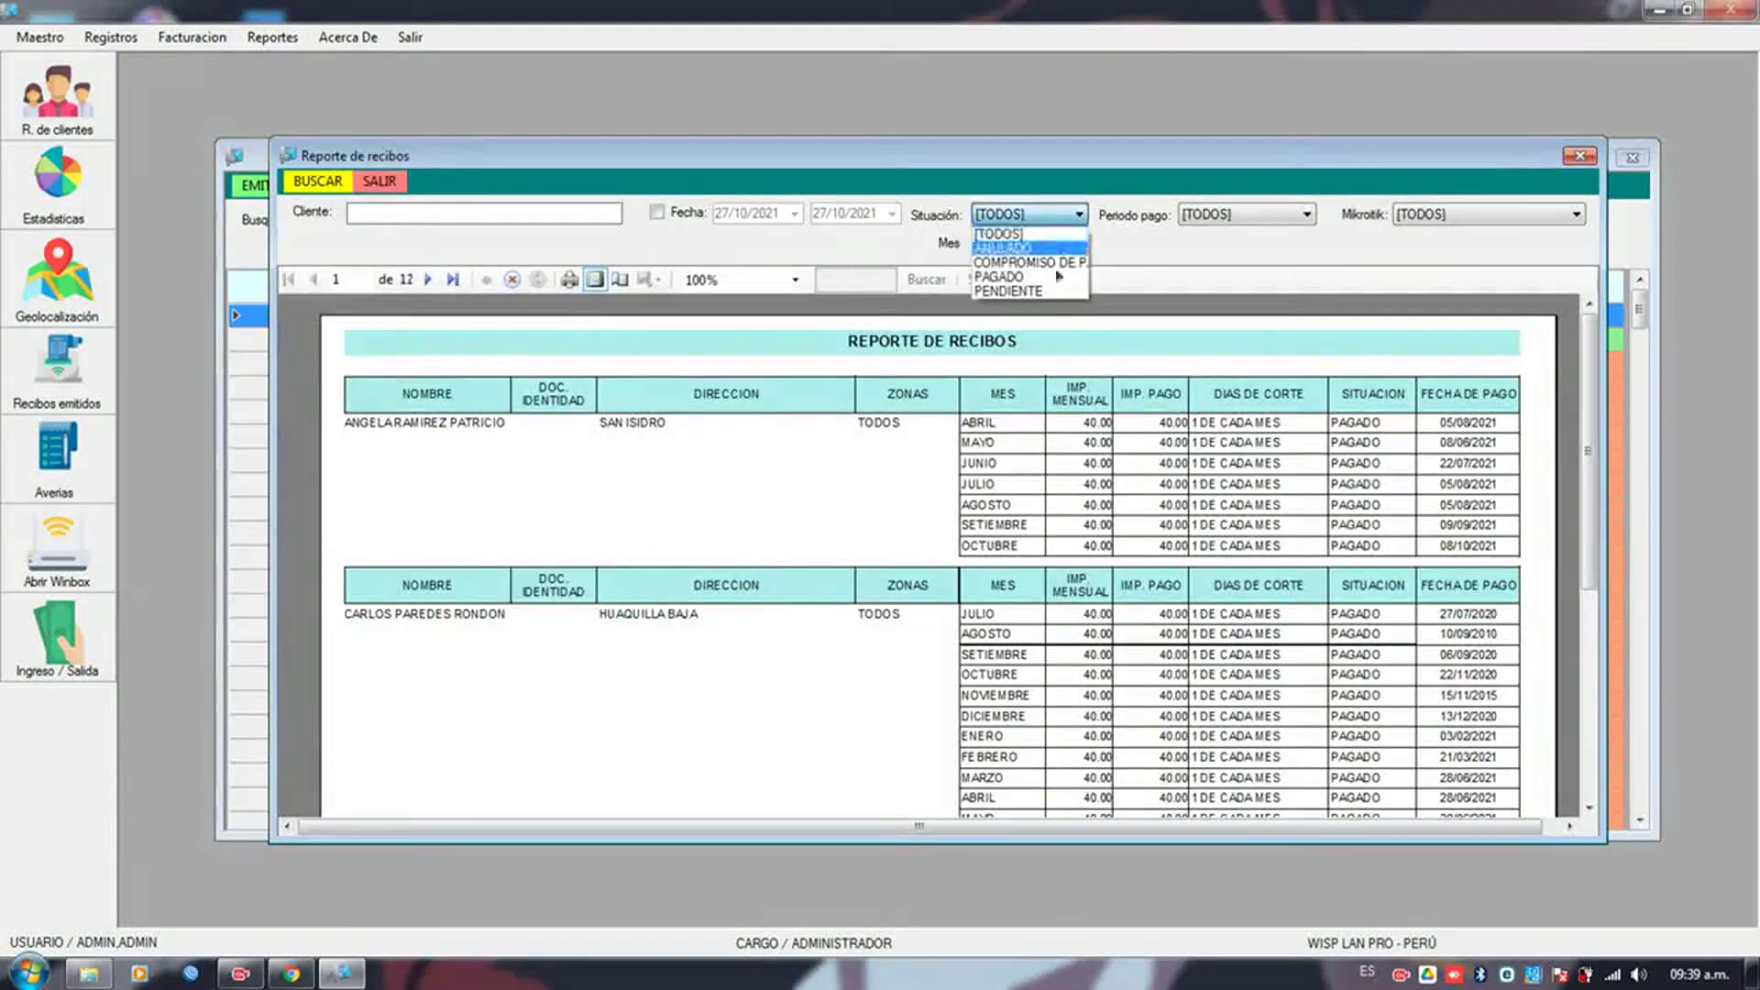
{"action": "left_click", "coordinate": [1009, 232]}
{"action": "left_click", "coordinate": [1002, 244]}
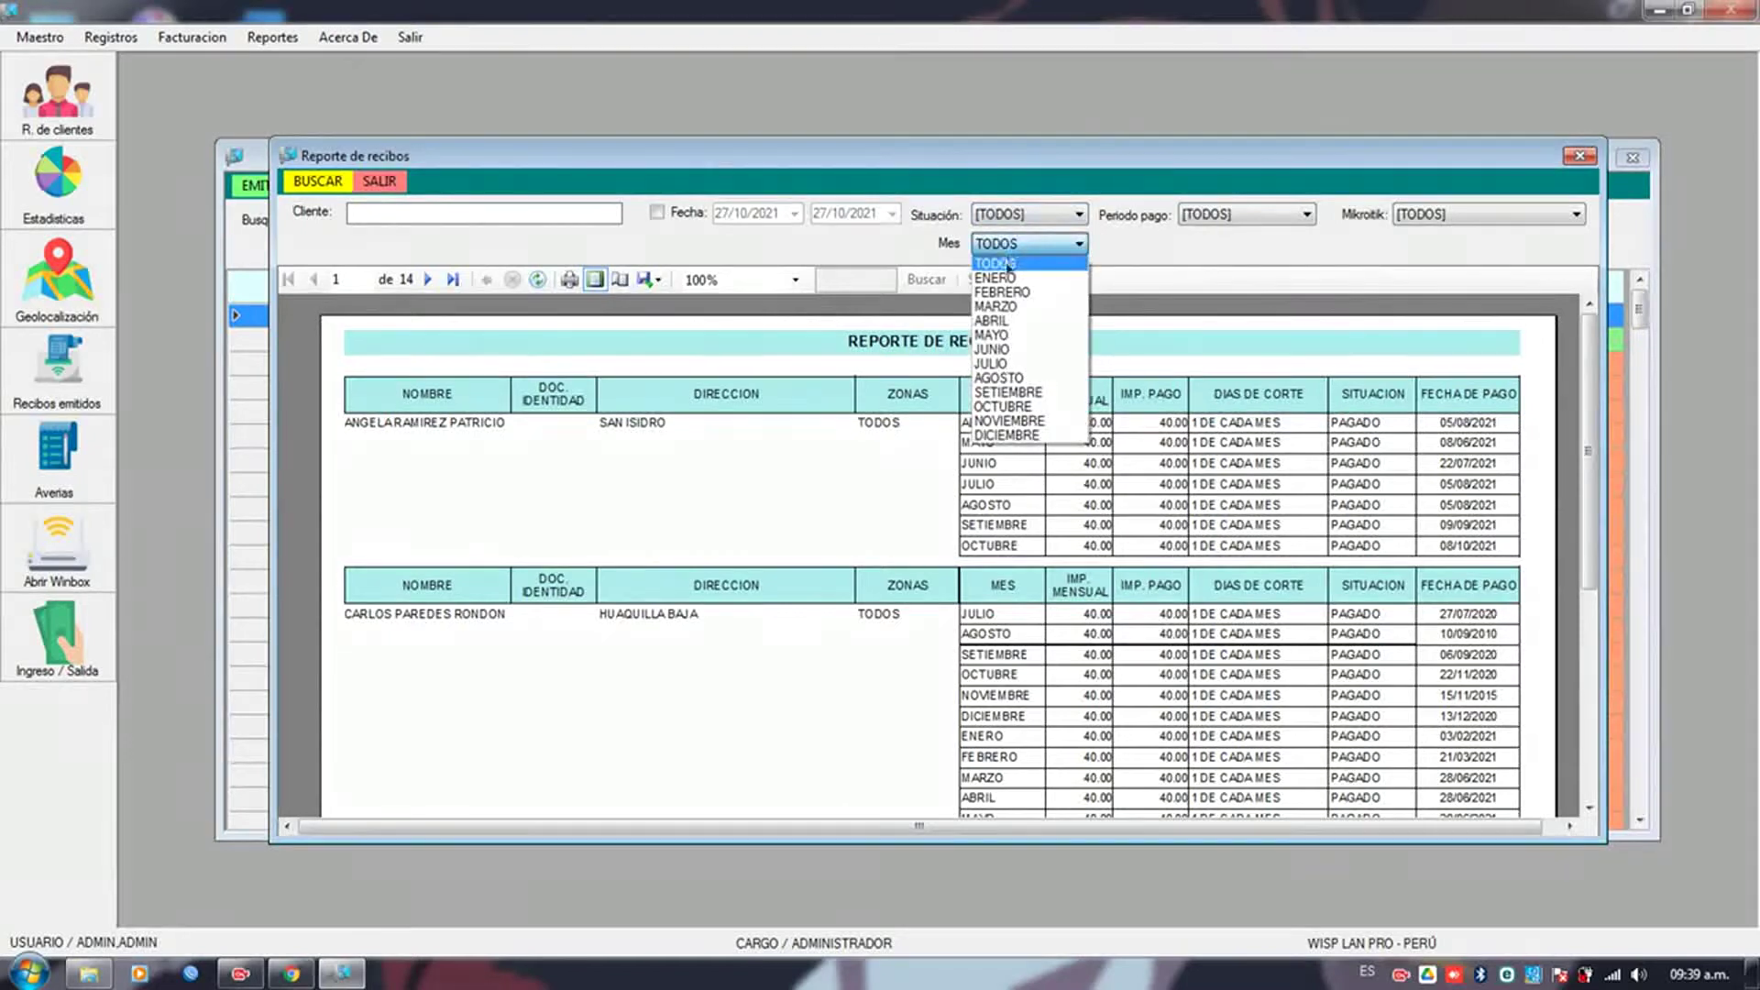
{"action": "left_click", "coordinate": [1022, 406]}
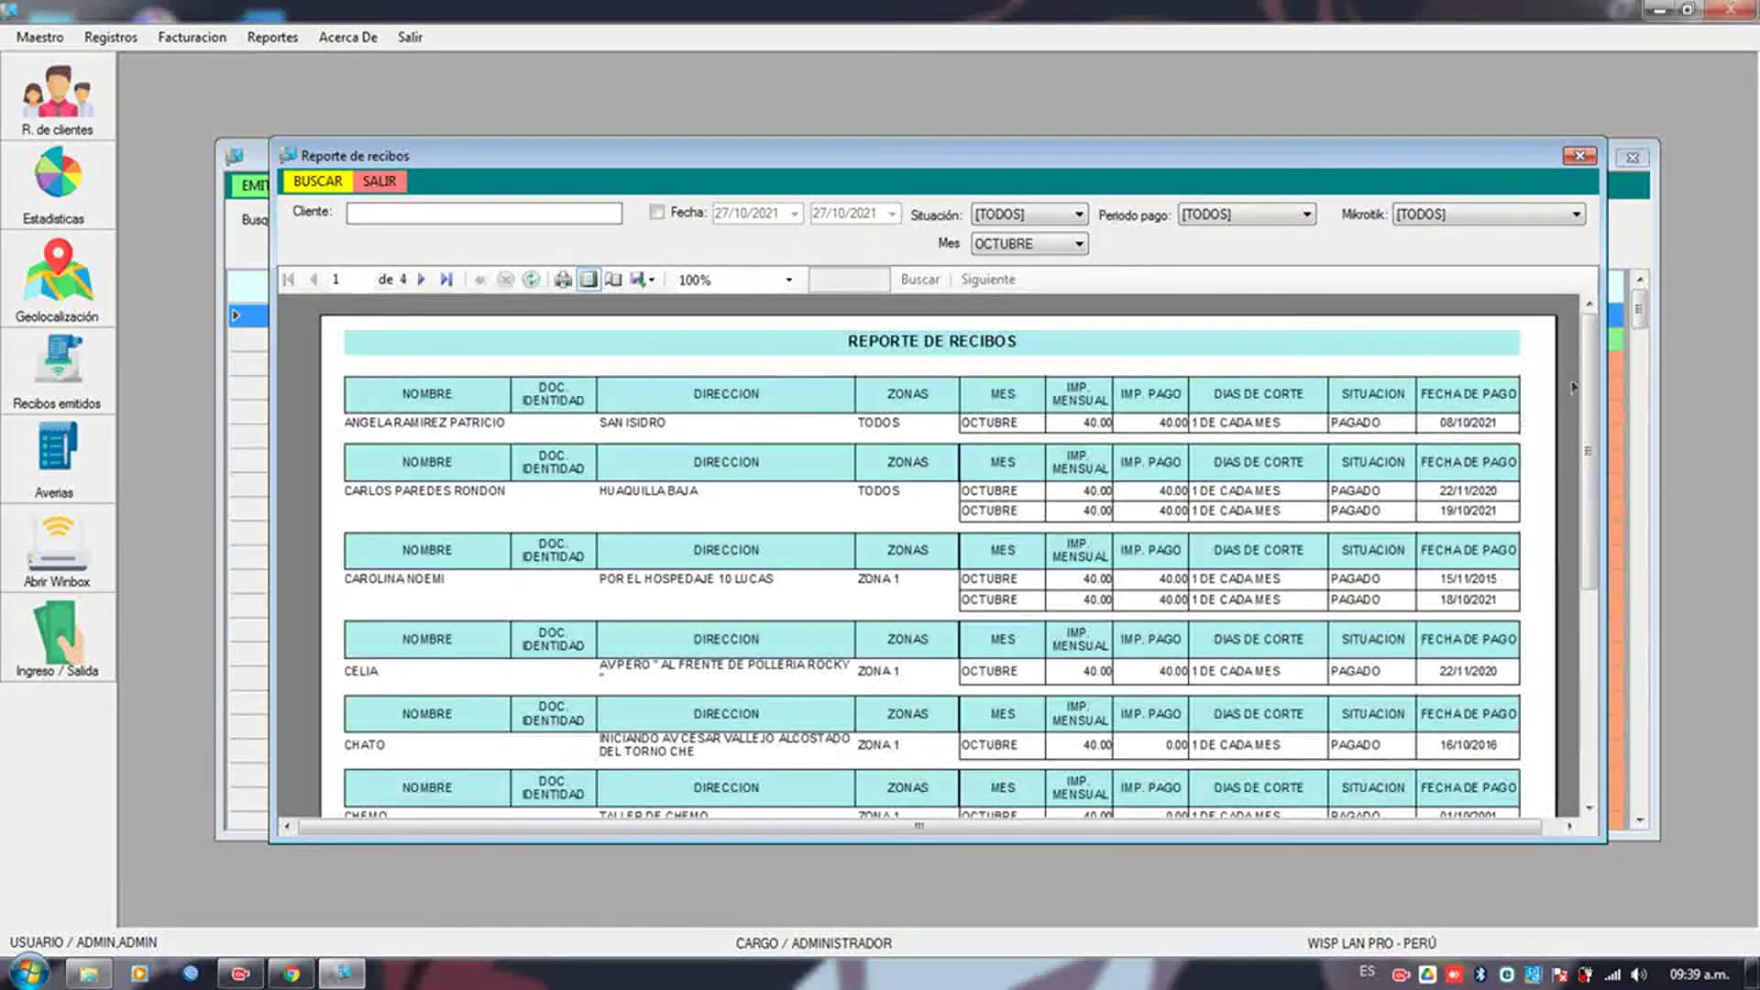
{"action": "left_click_drag", "start_coordinate": [1581, 383], "coordinate": [1500, 617]}
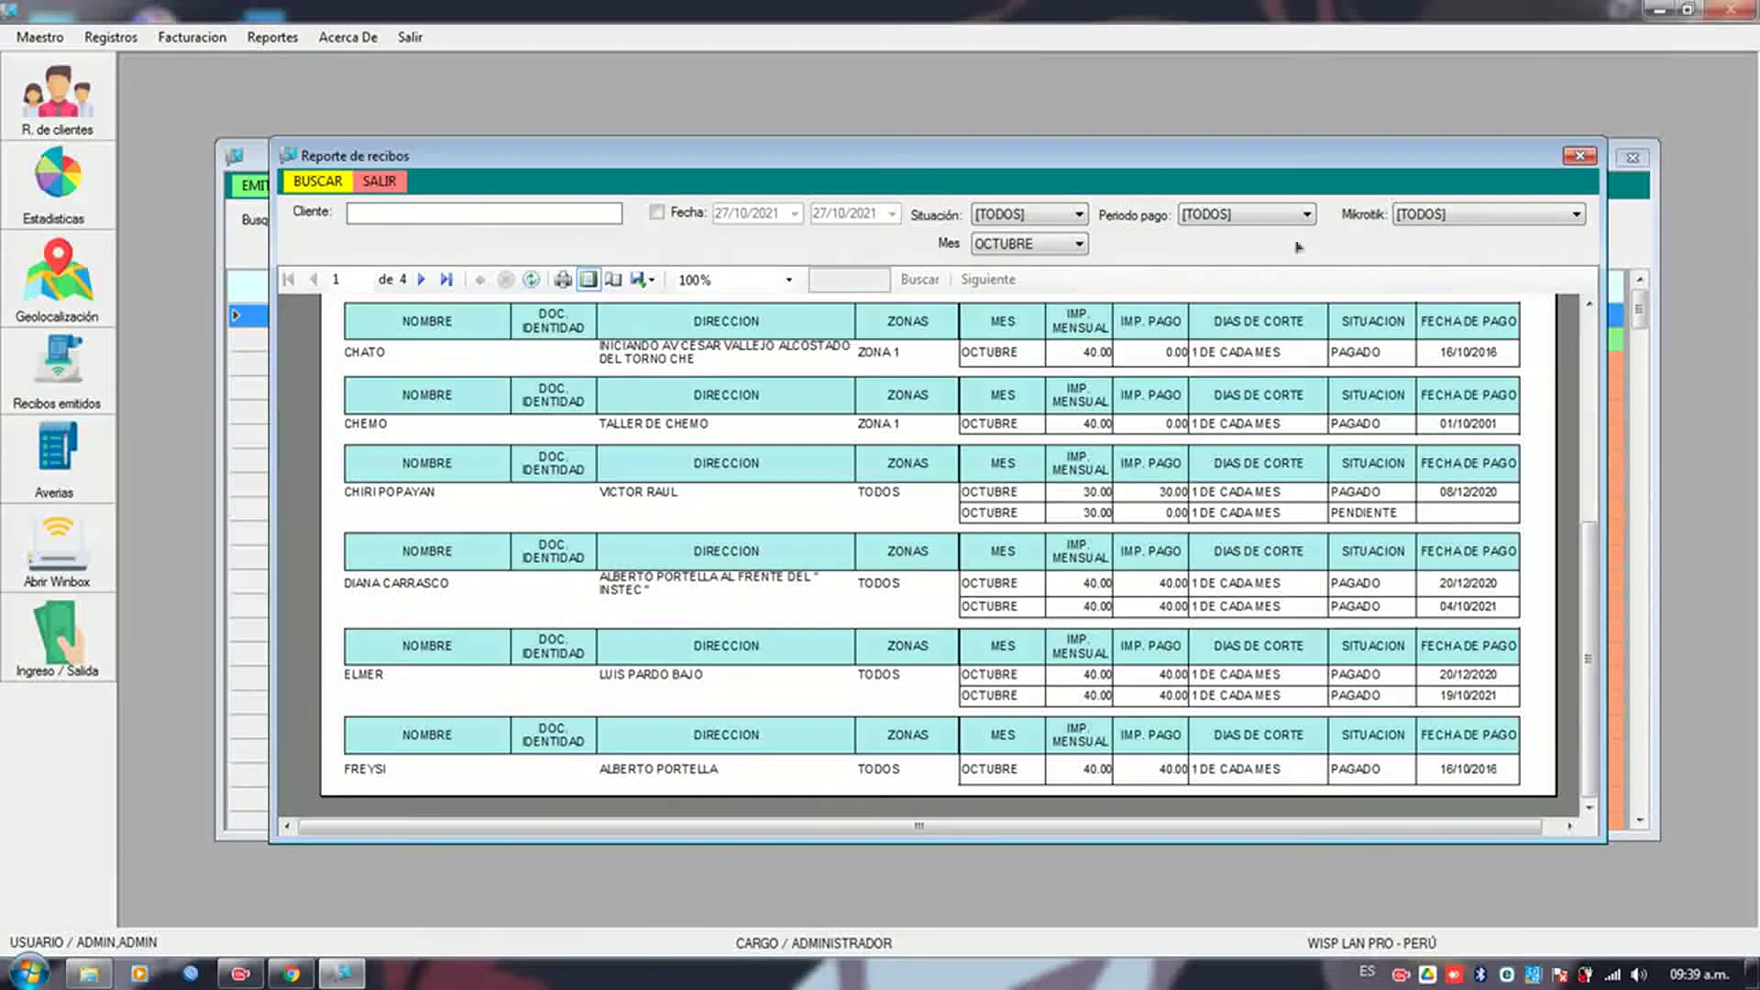
- Close the receipts report and search the issued receipts list for two different clients by name
{"action": "left_click", "coordinate": [1580, 157]}
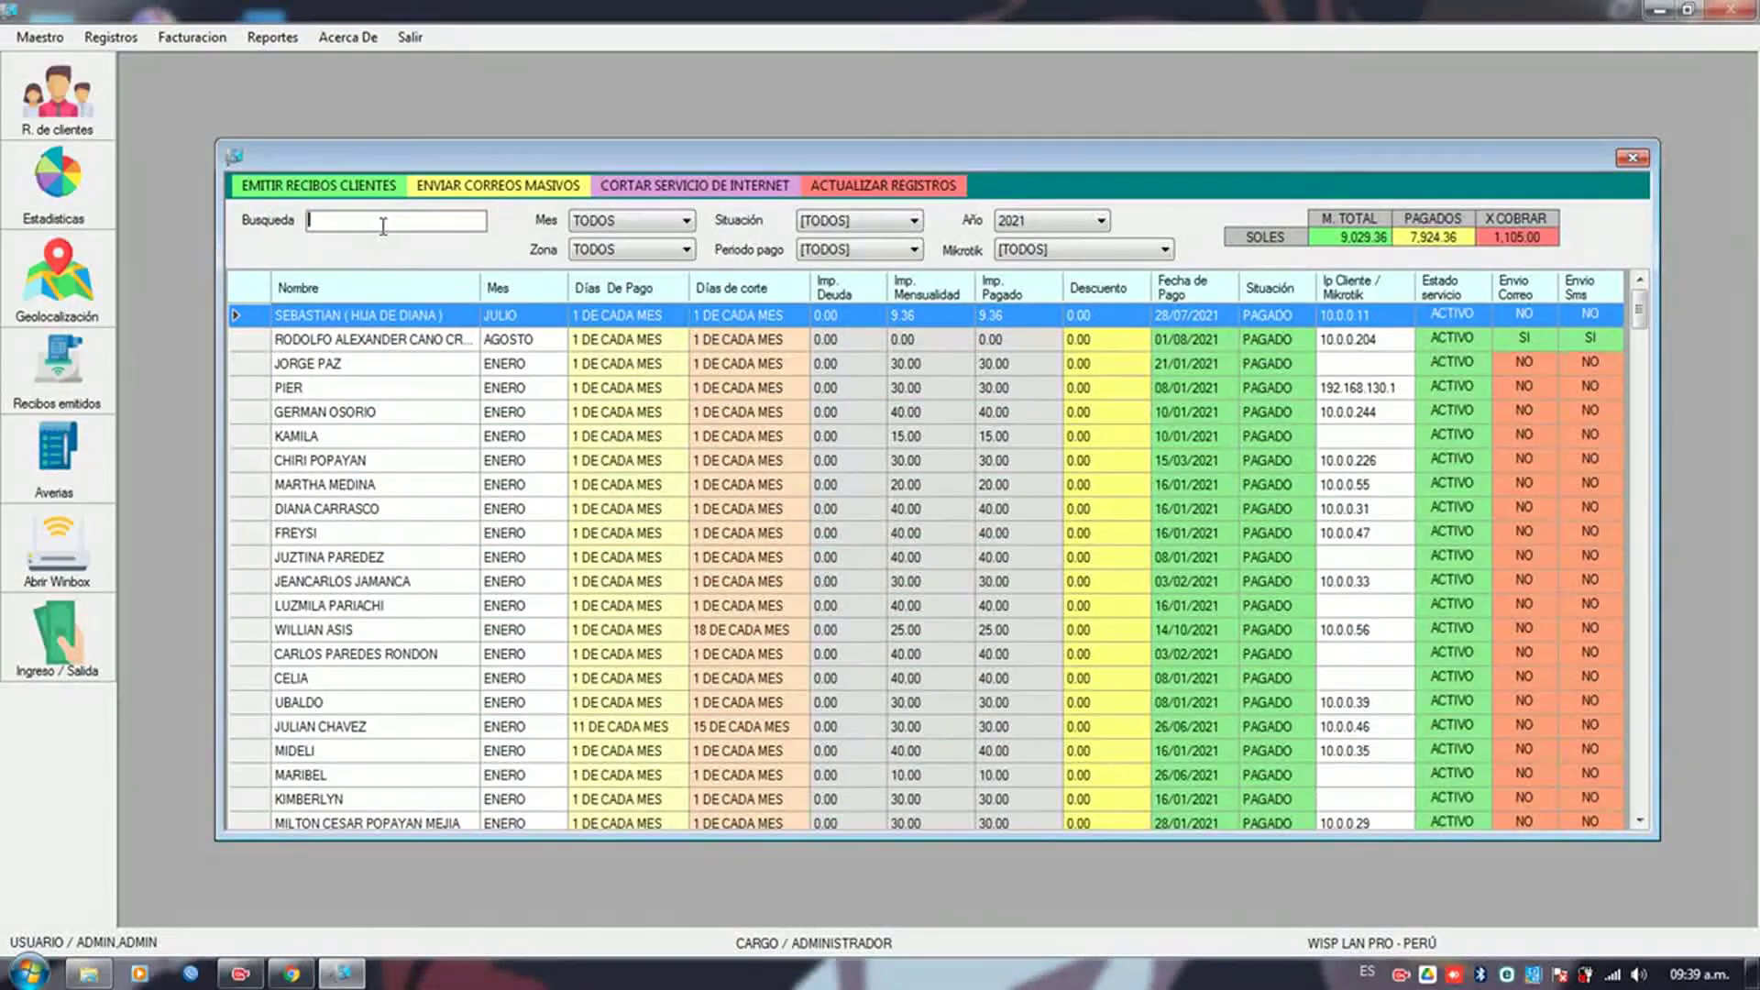
{"action": "left_click", "coordinate": [383, 227]}
{"action": "type", "text": "WIIL"}
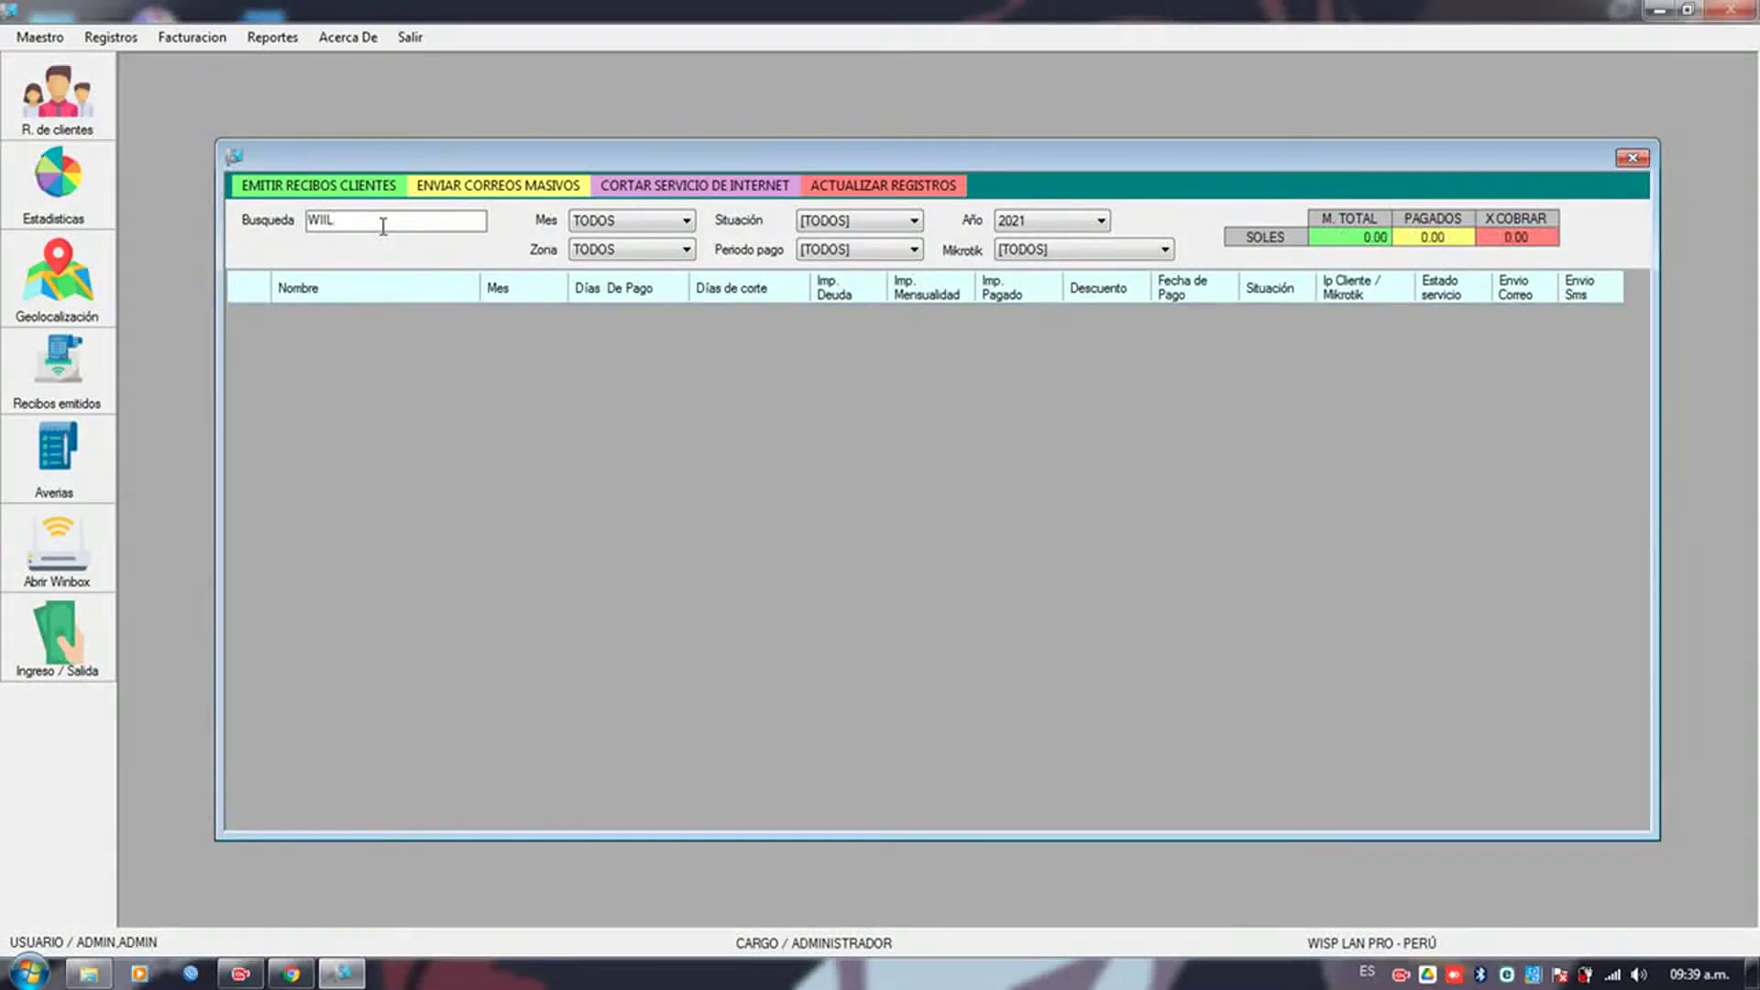
{"action": "key", "text": "BackSpace"}
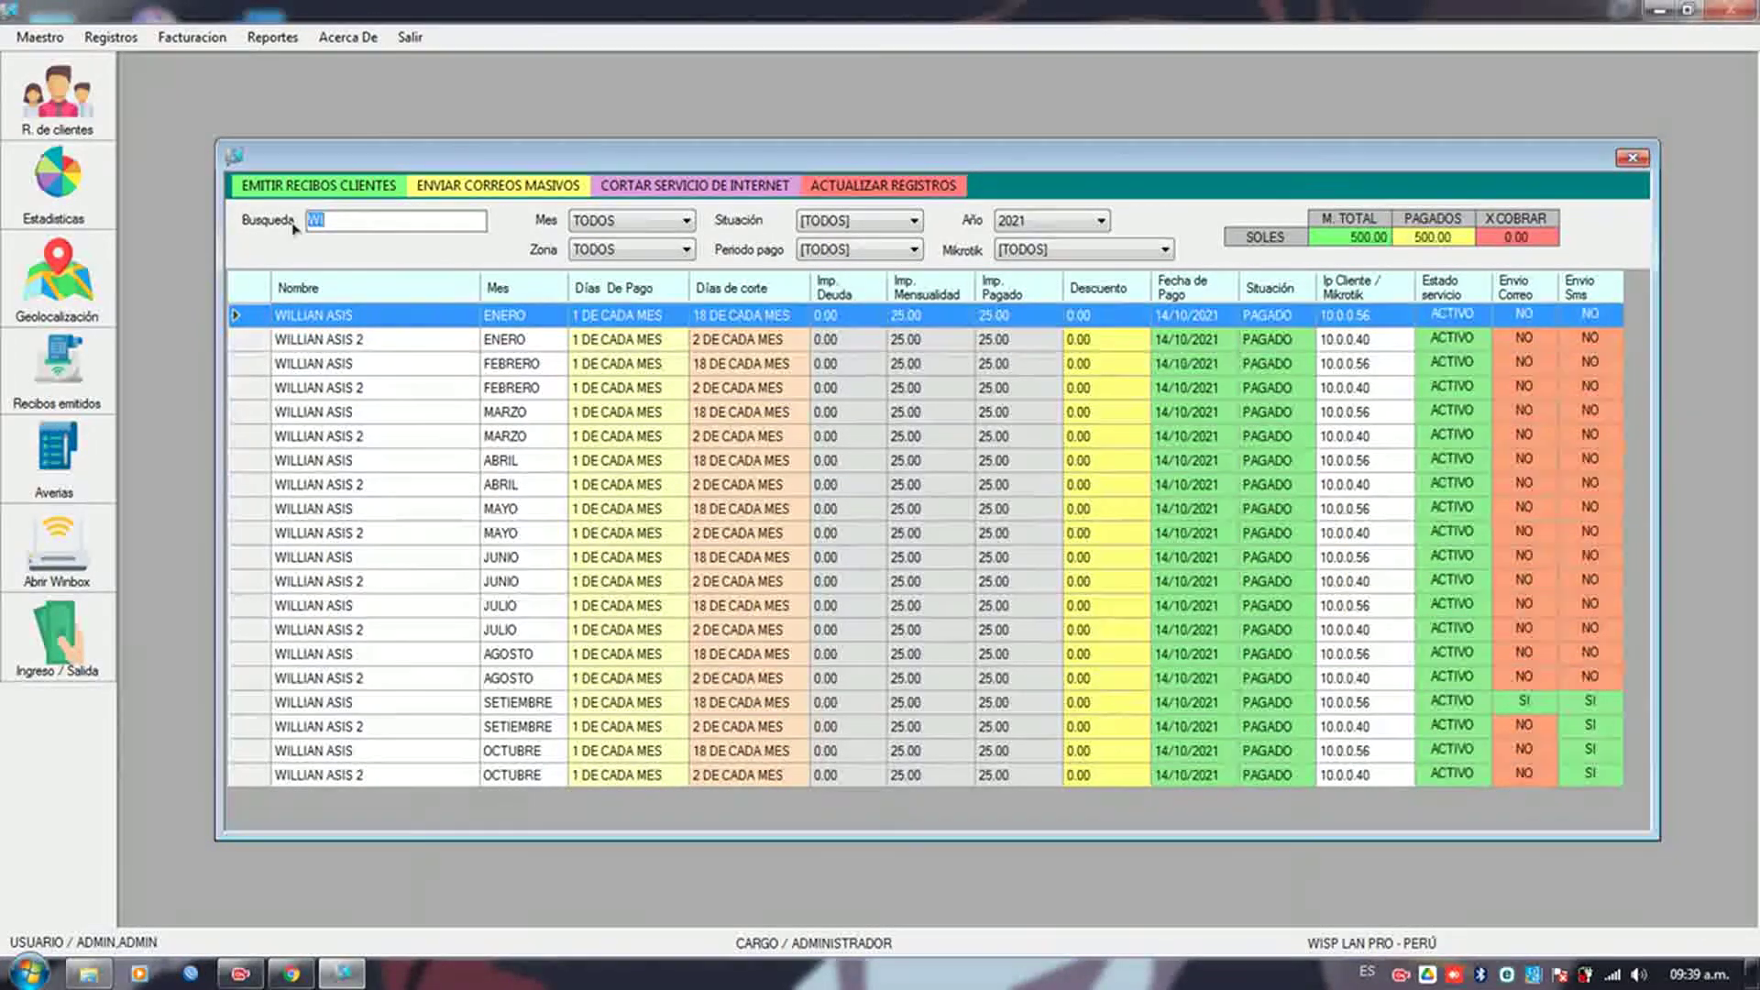
{"action": "key", "text": "BackSpace"}
{"action": "type", "text": "KAMI"}
{"action": "key", "text": "BackSpace"}
{"action": "key", "text": "BackSpace"}
{"action": "key", "text": "BackSpace"}
{"action": "key", "text": "BackSpace"}
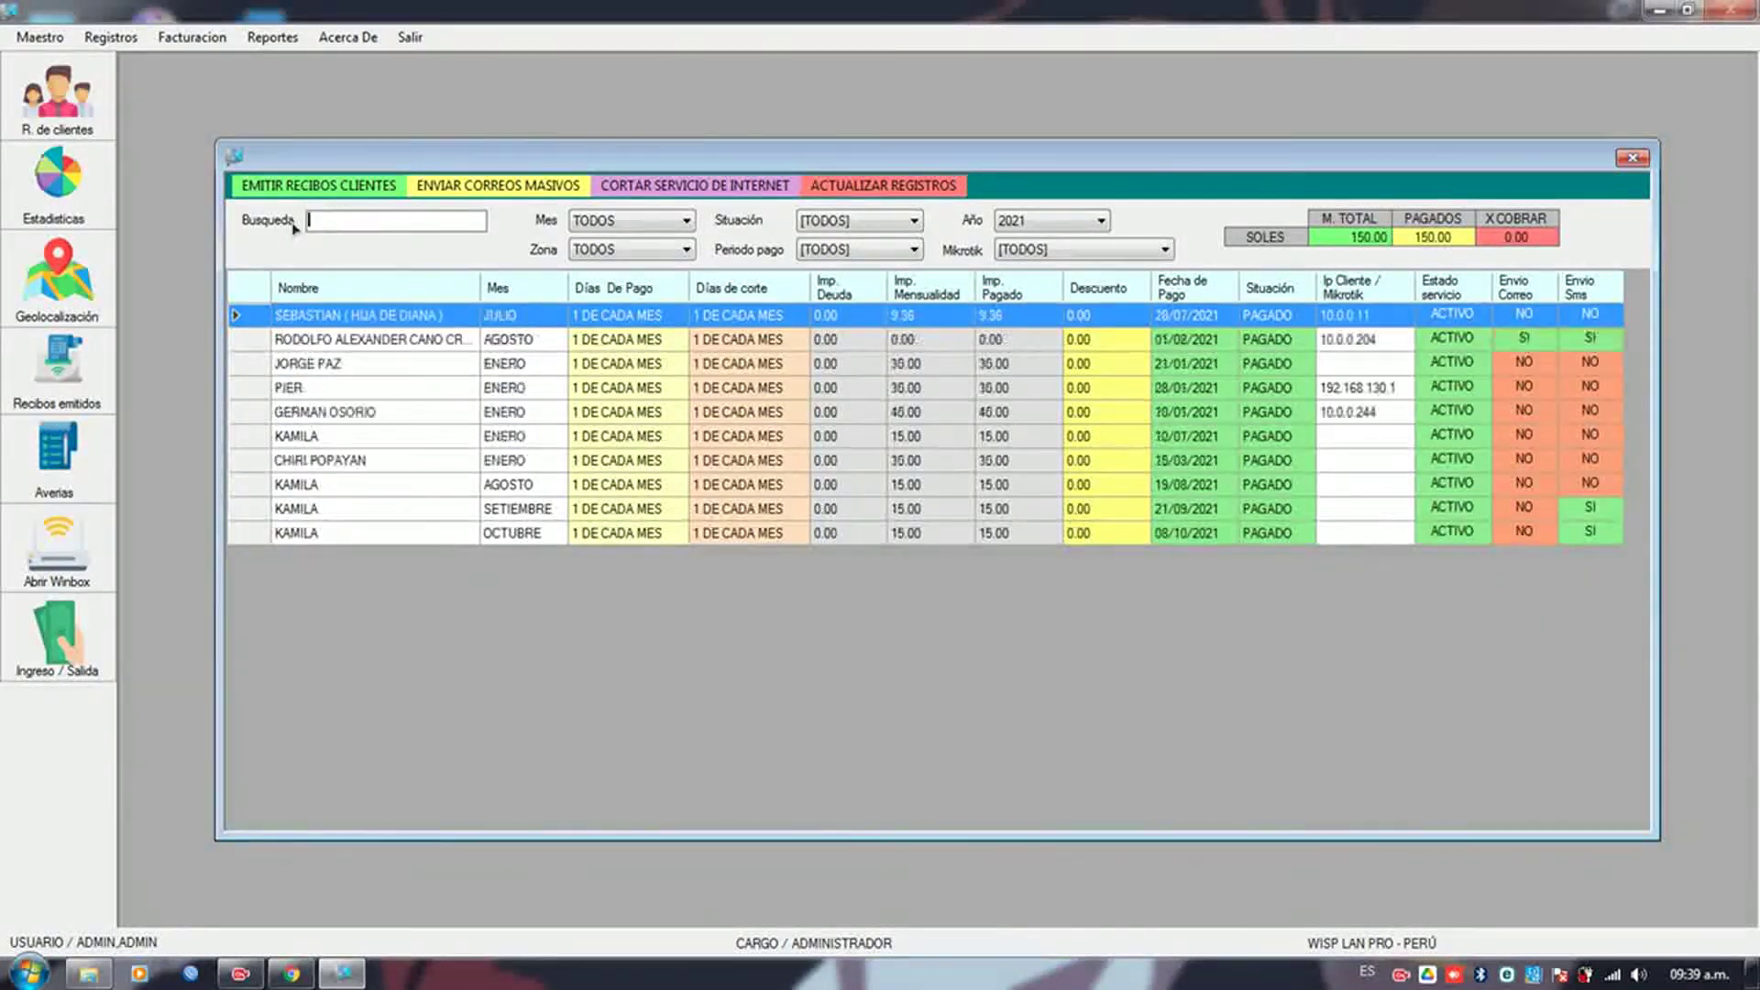
- Filter the issued receipts by another client's name, view the payment history from the JULIO receipt and close the report
{"action": "type", "text": "JAN"}
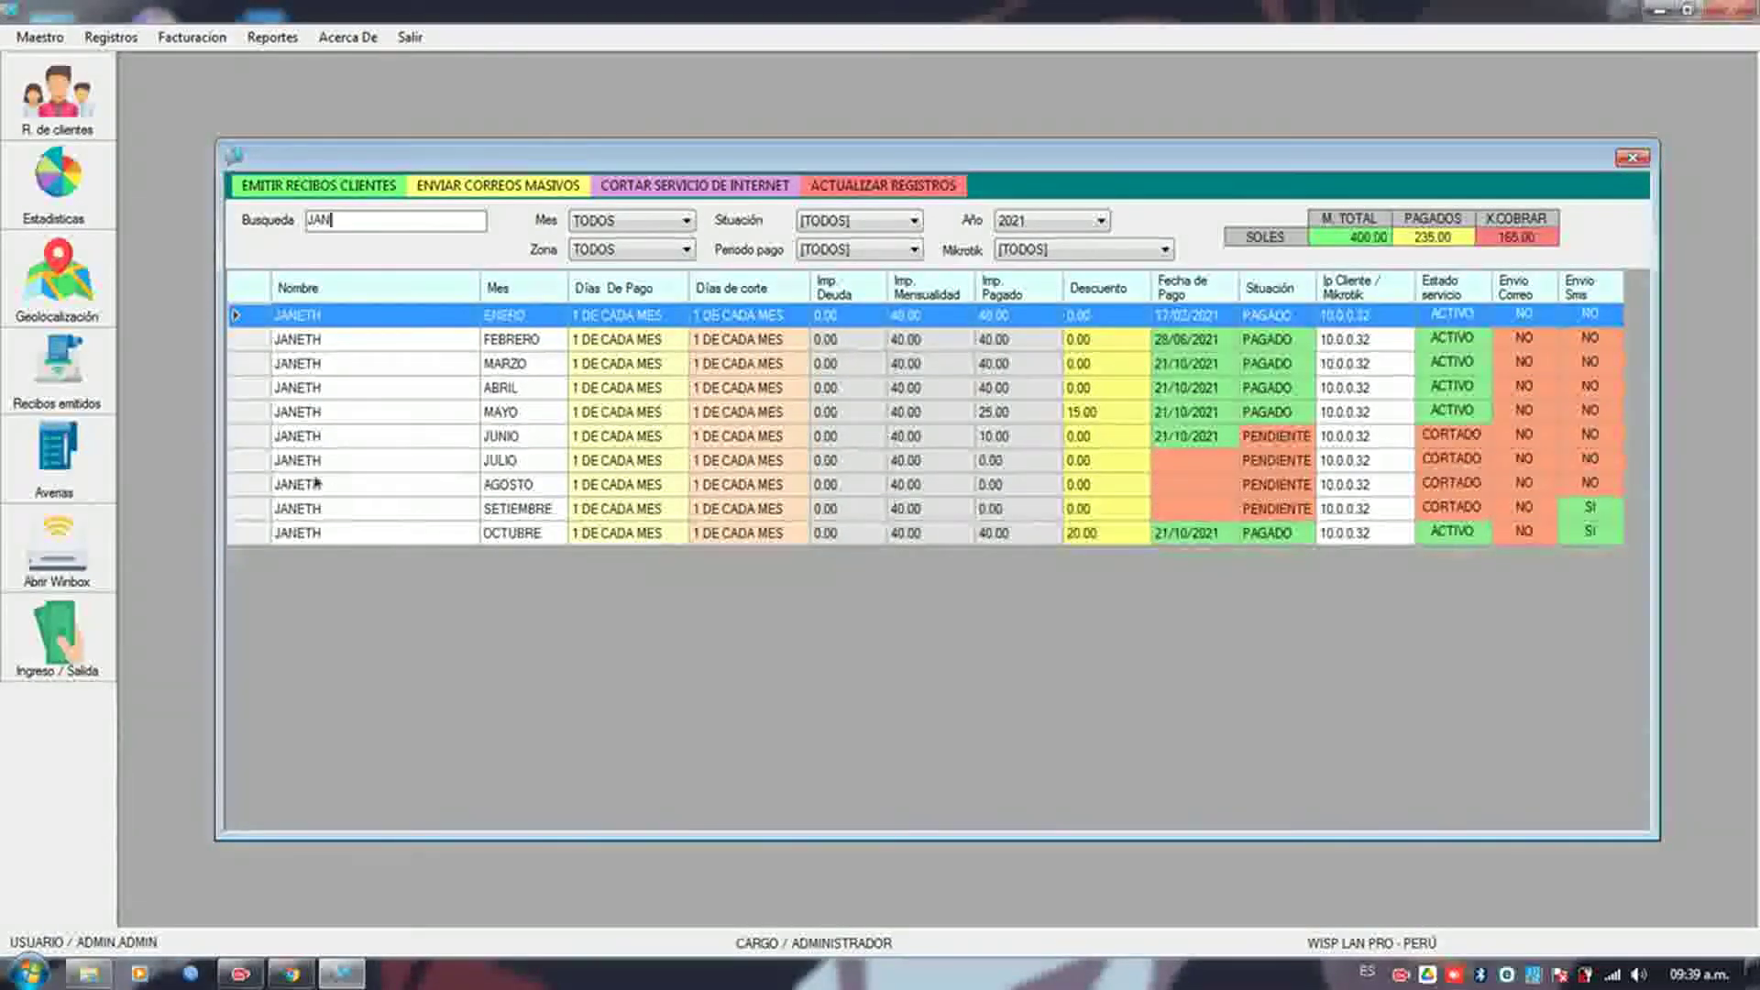
{"action": "right_click", "coordinate": [310, 465]}
{"action": "mouse_move", "coordinate": [440, 530]}
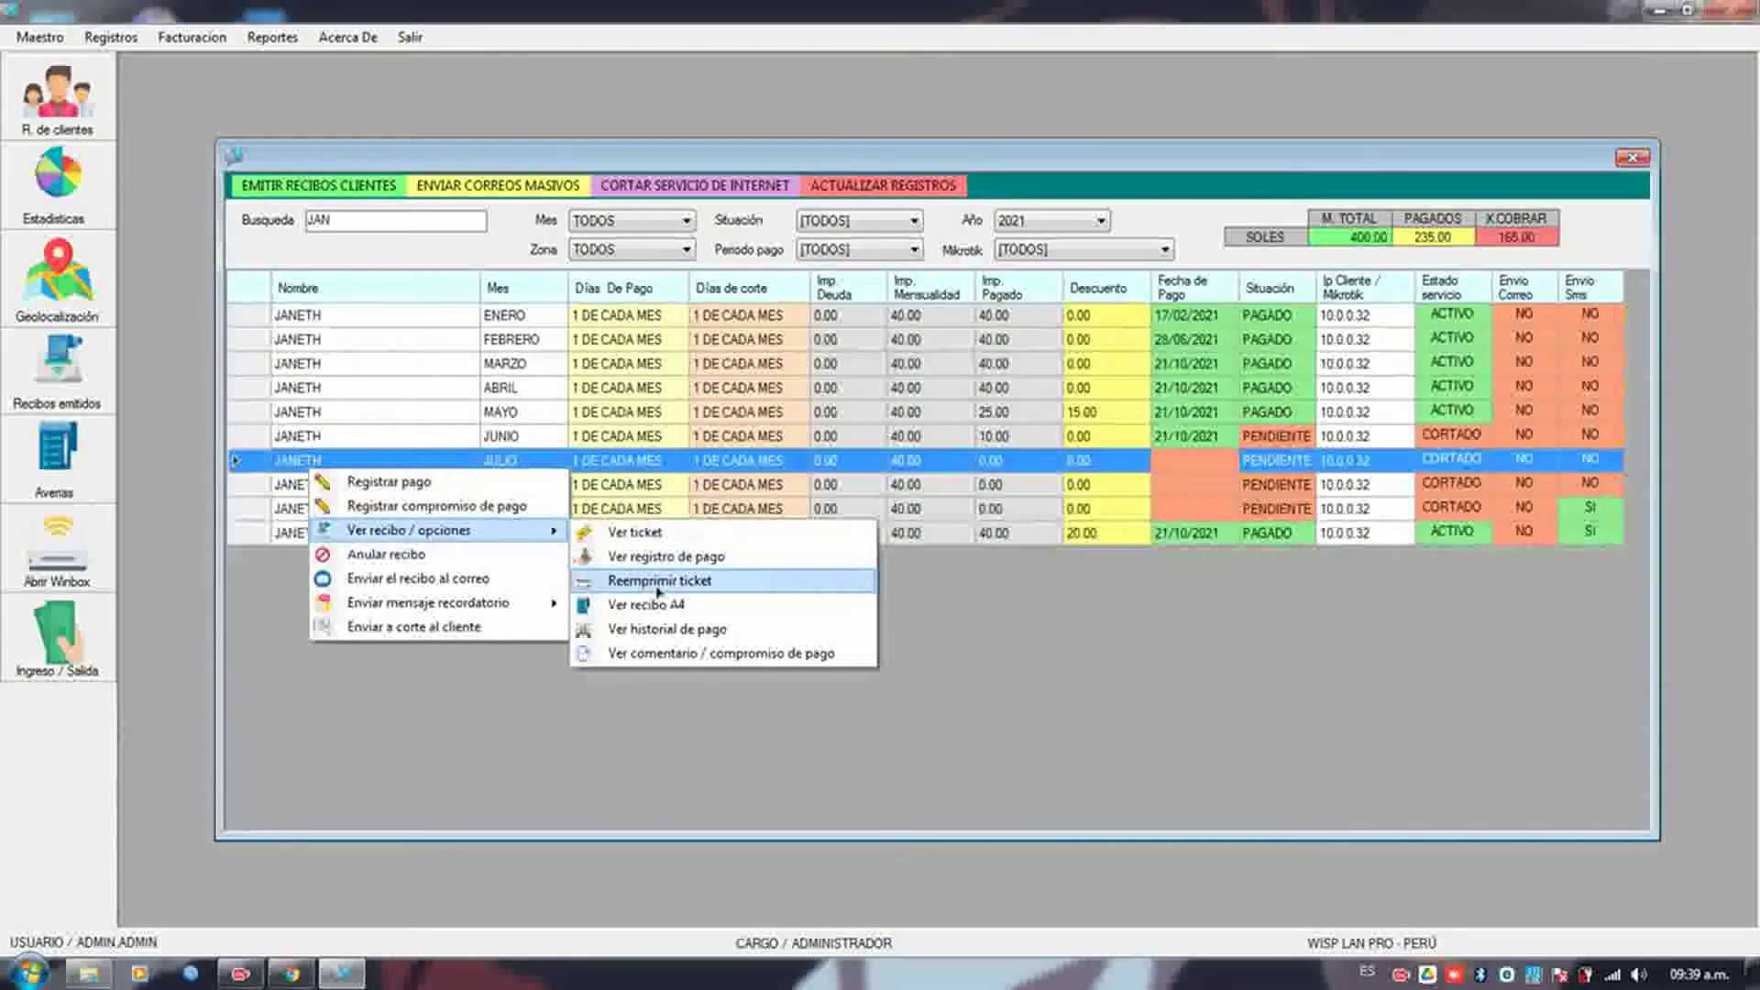
{"action": "left_click", "coordinate": [708, 639]}
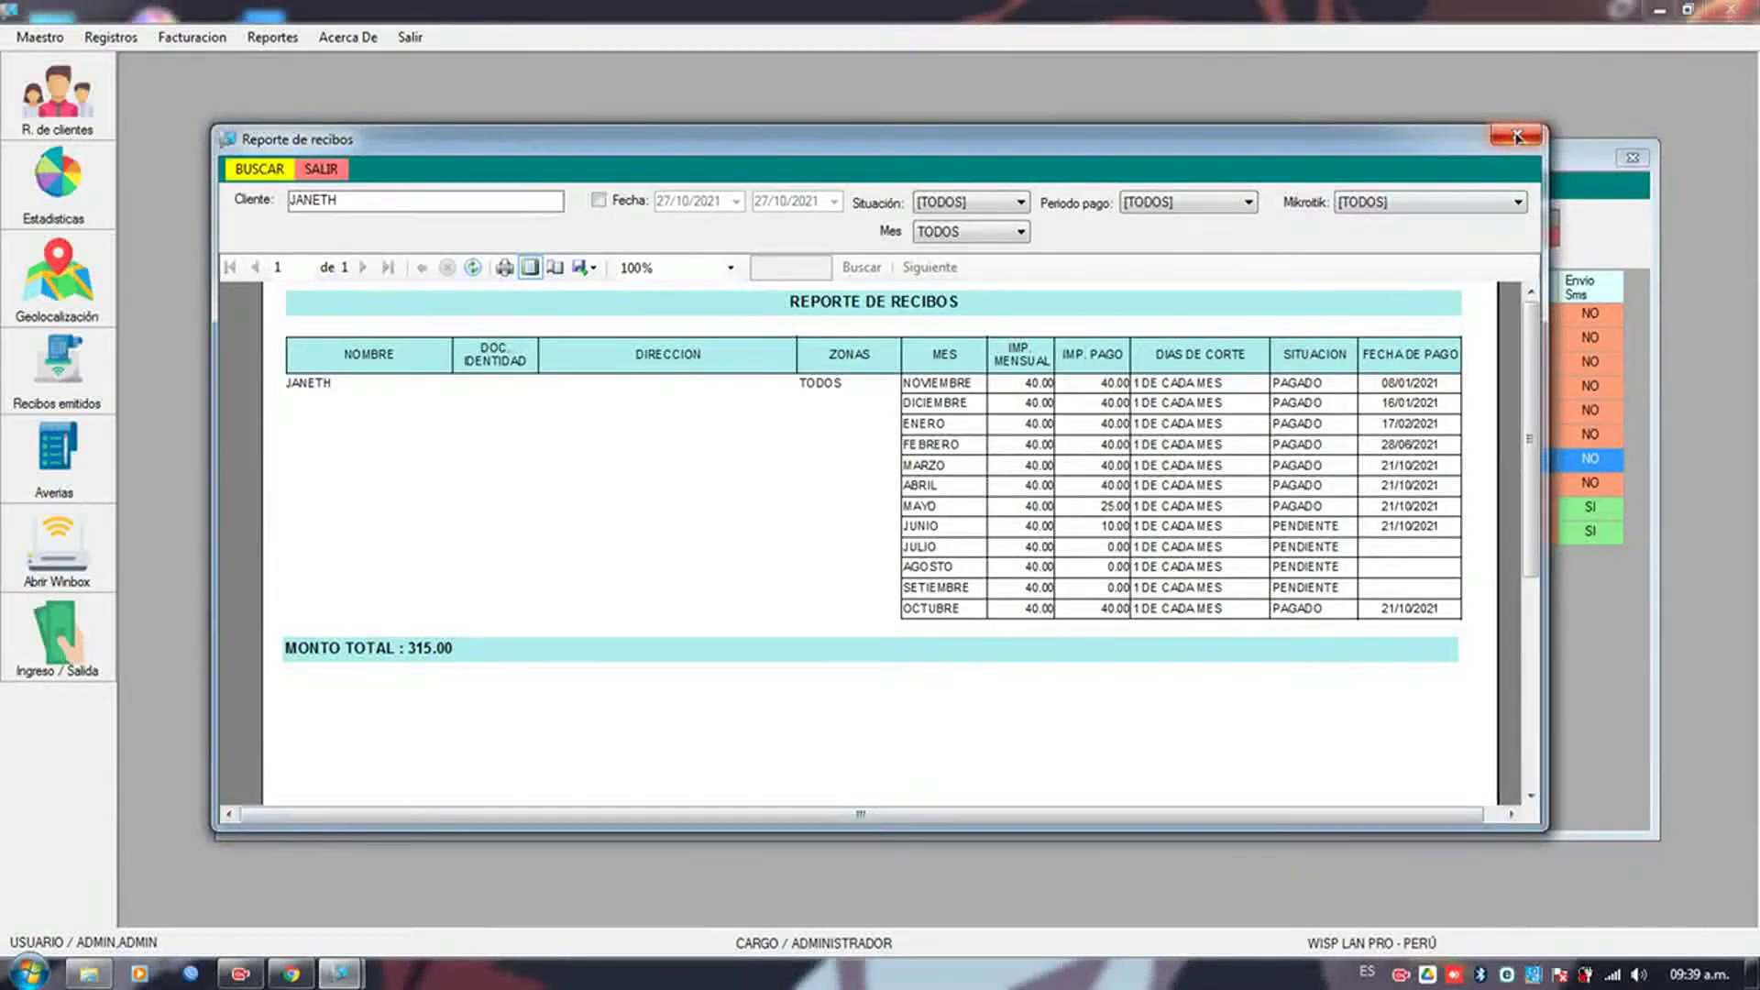
{"action": "left_click", "coordinate": [585, 267]}
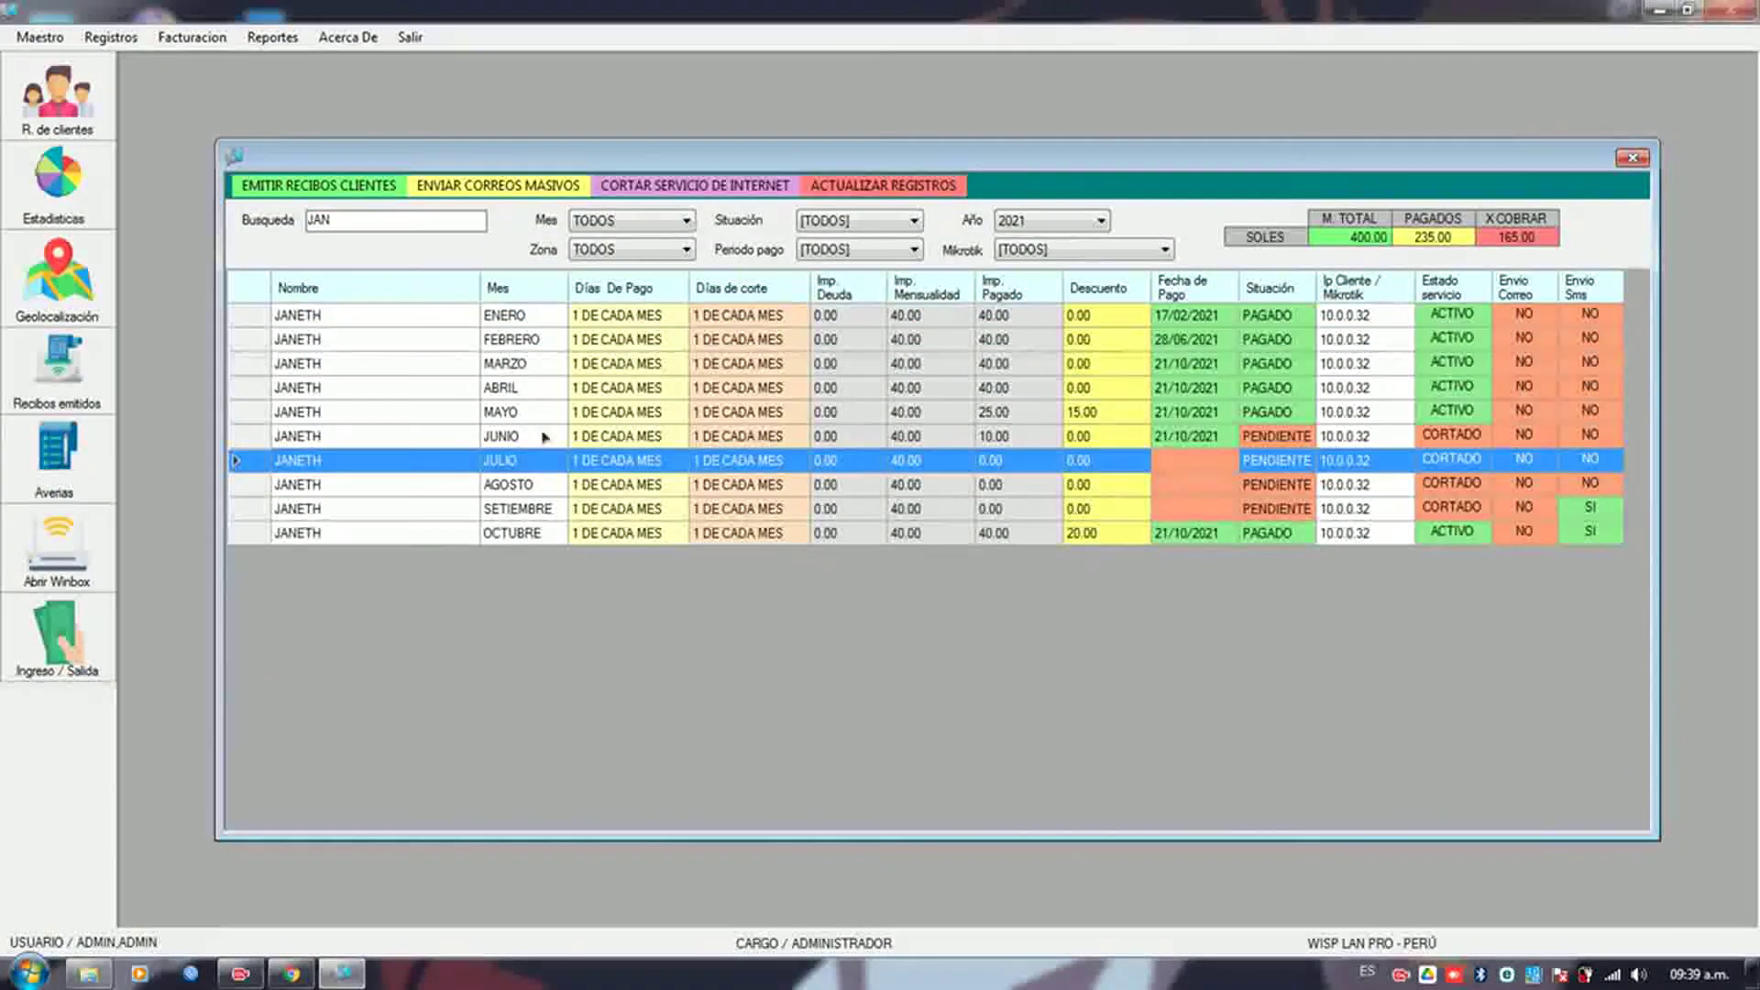
- Review the options available for the client's JUNIO receipt, including sending the client to service cut-off
{"action": "left_click", "coordinate": [507, 436]}
{"action": "right_click", "coordinate": [507, 438]}
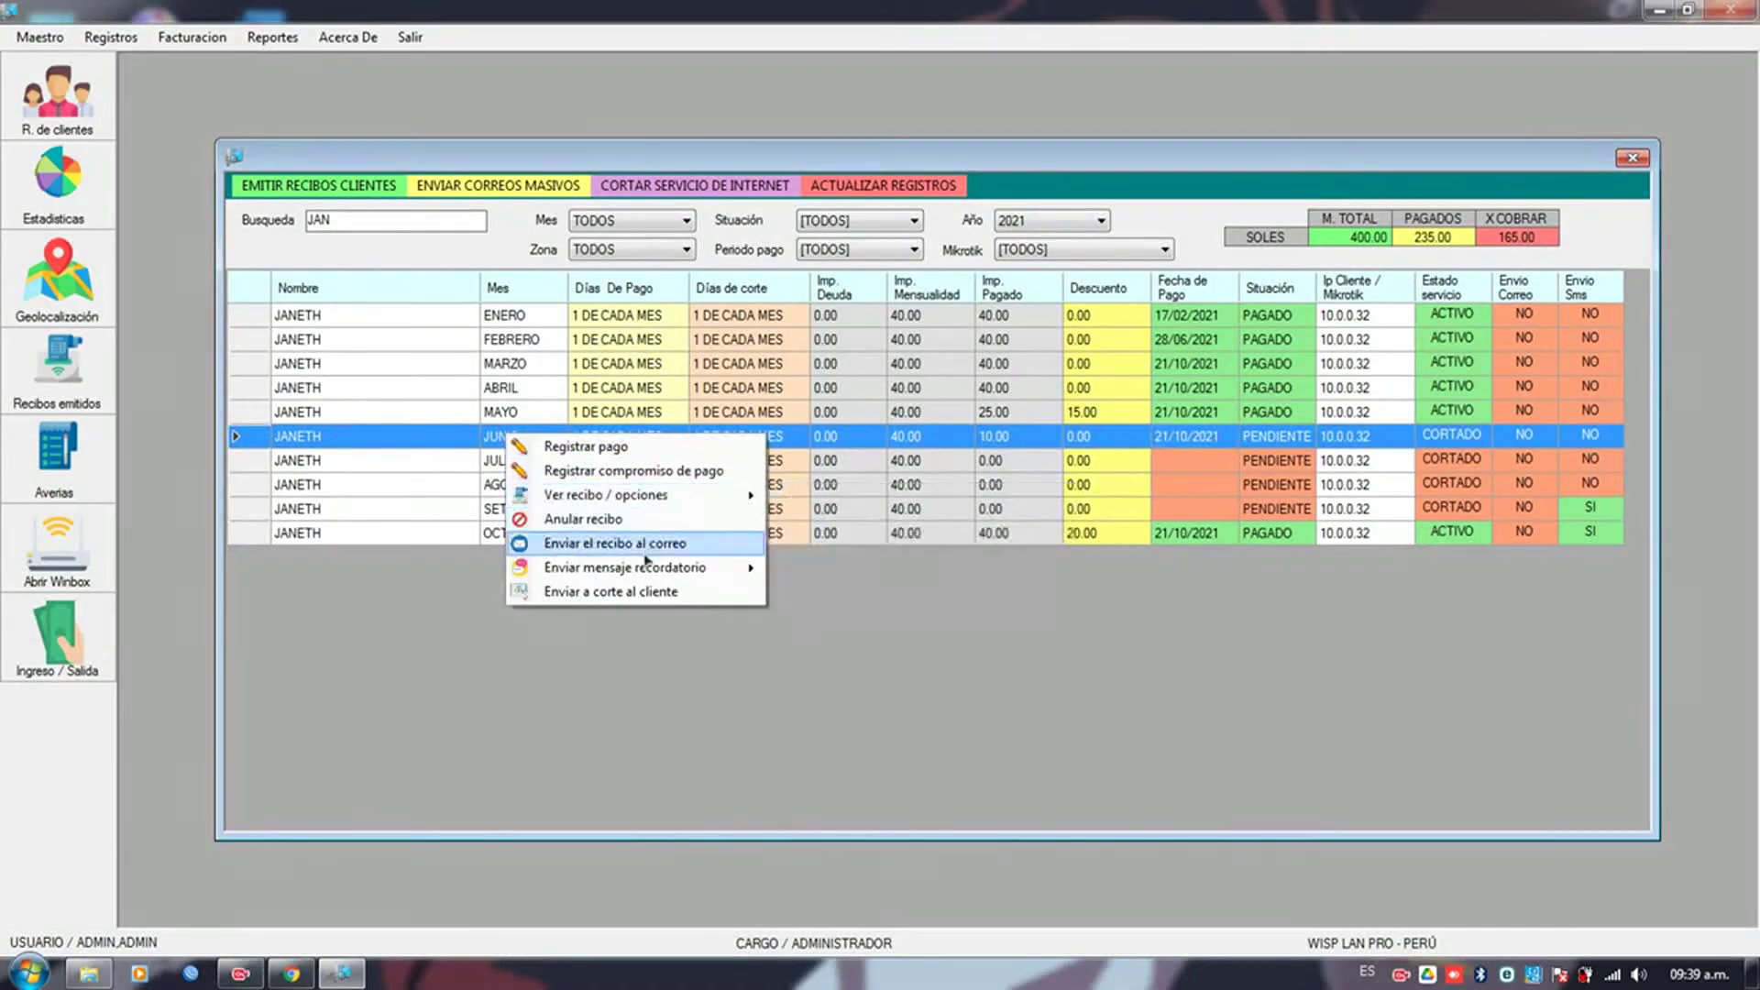
{"action": "mouse_move", "coordinate": [646, 566]}
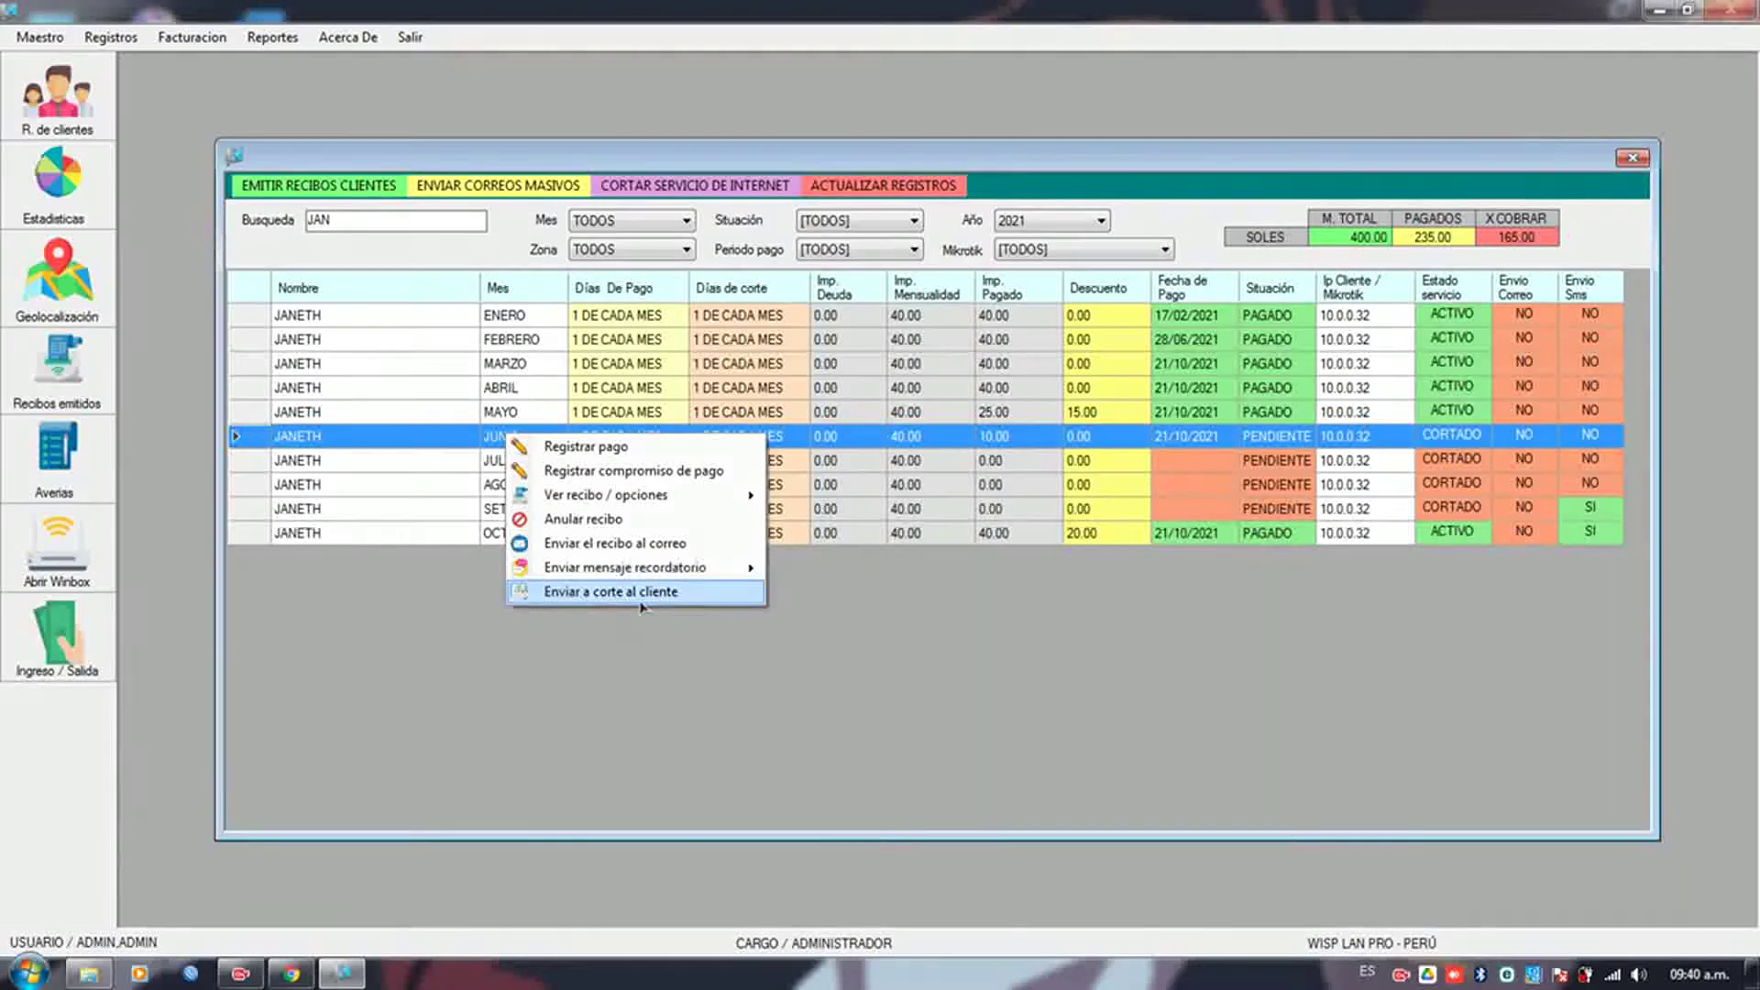
{"action": "left_click", "coordinate": [341, 464]}
{"action": "left_click", "coordinate": [452, 447]}
- Switch to WinBox, connect to 10.0.0.1 and filter the firewall address lists by CORTE MOROSO
{"action": "left_click", "coordinate": [191, 973]}
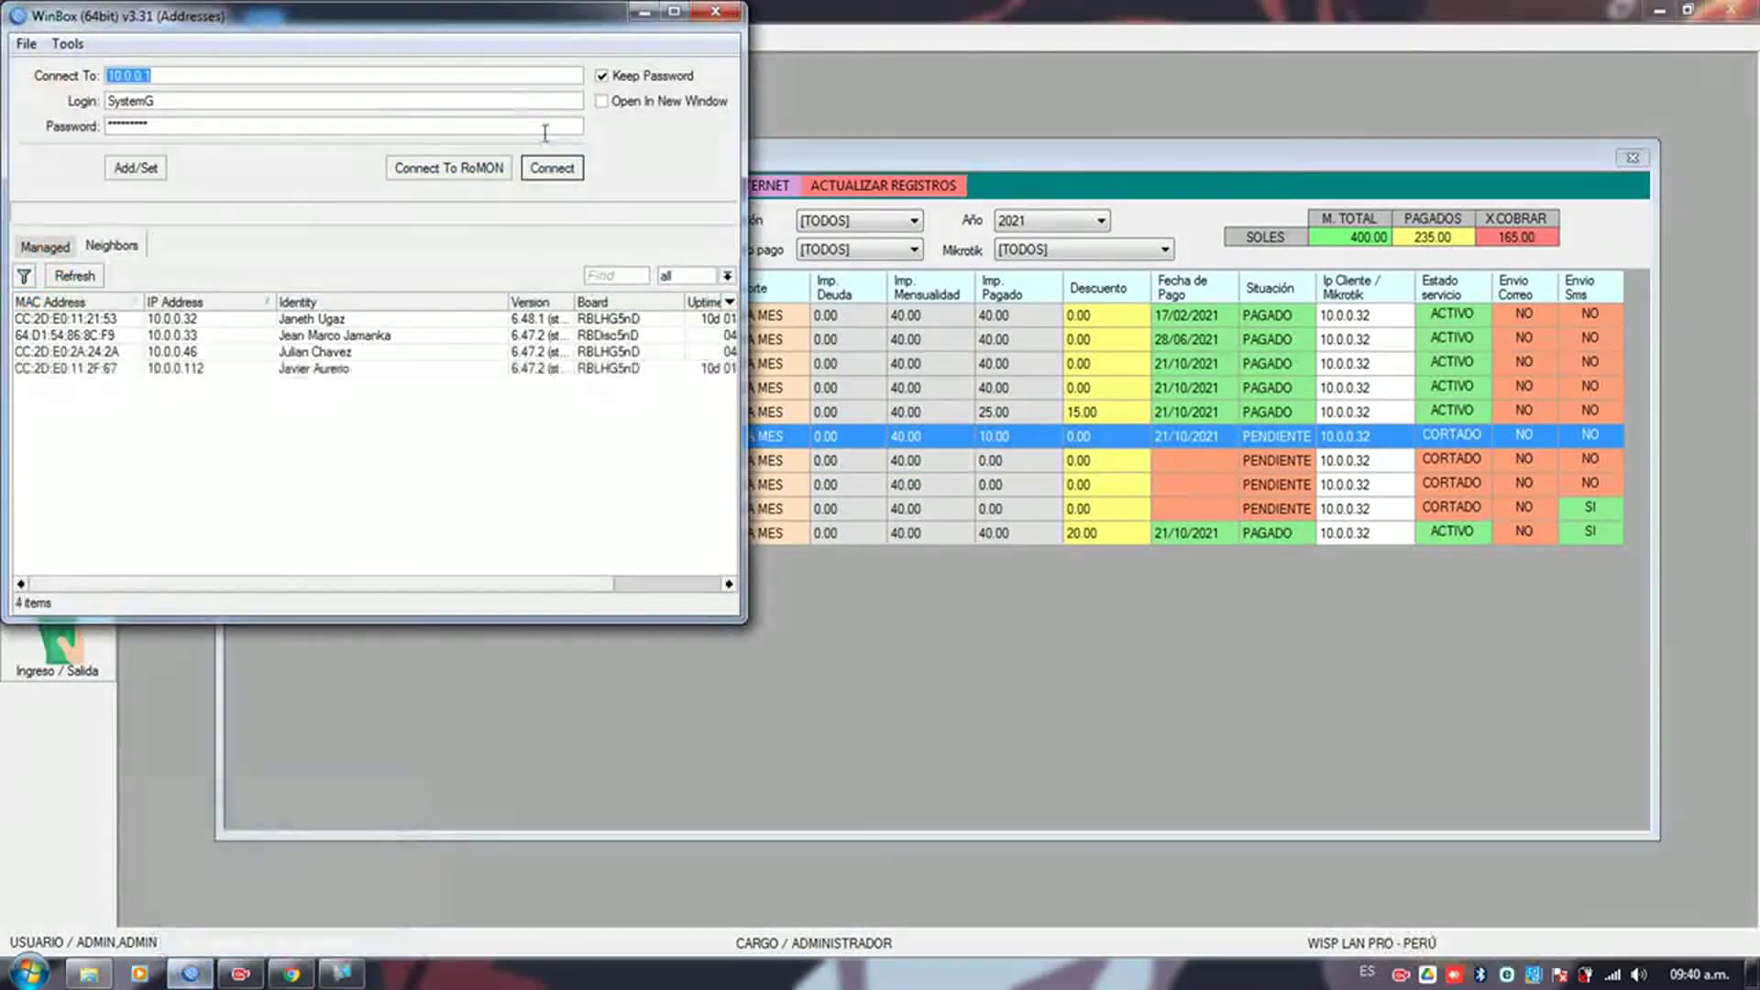
{"action": "left_click", "coordinate": [551, 168]}
{"action": "left_click", "coordinate": [71, 266]}
{"action": "left_click", "coordinate": [224, 454]}
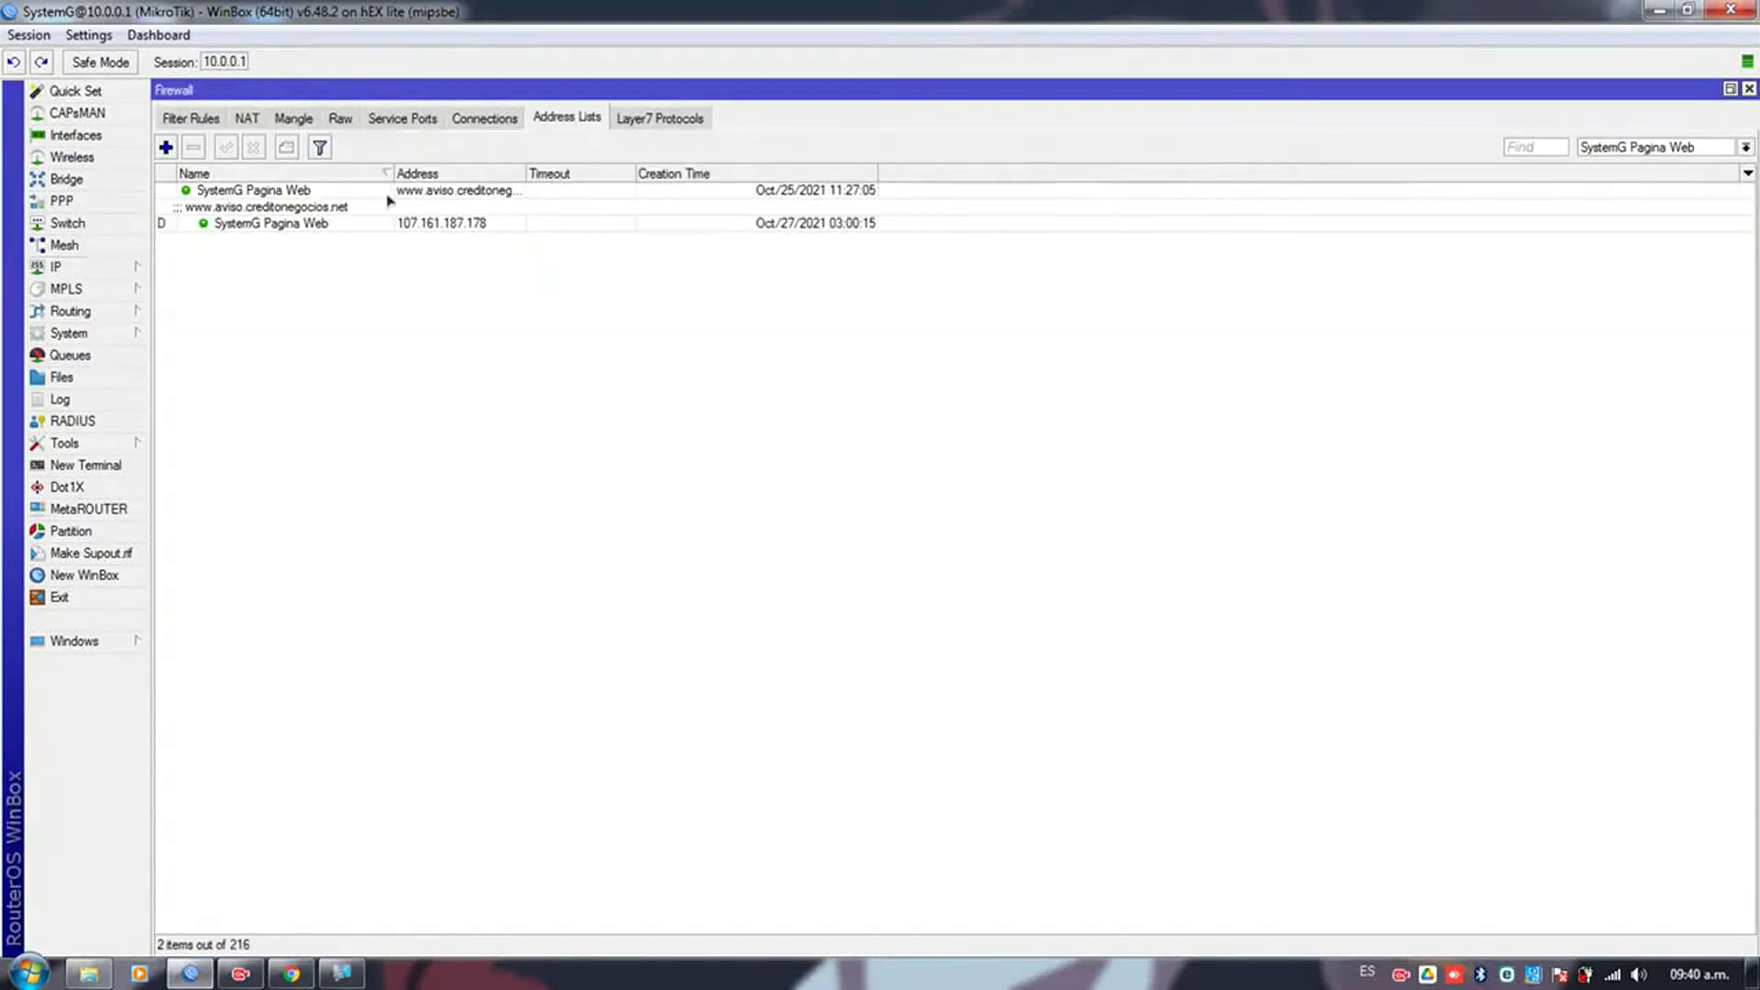
{"action": "left_click", "coordinate": [1719, 145]}
{"action": "left_click", "coordinate": [1641, 162]}
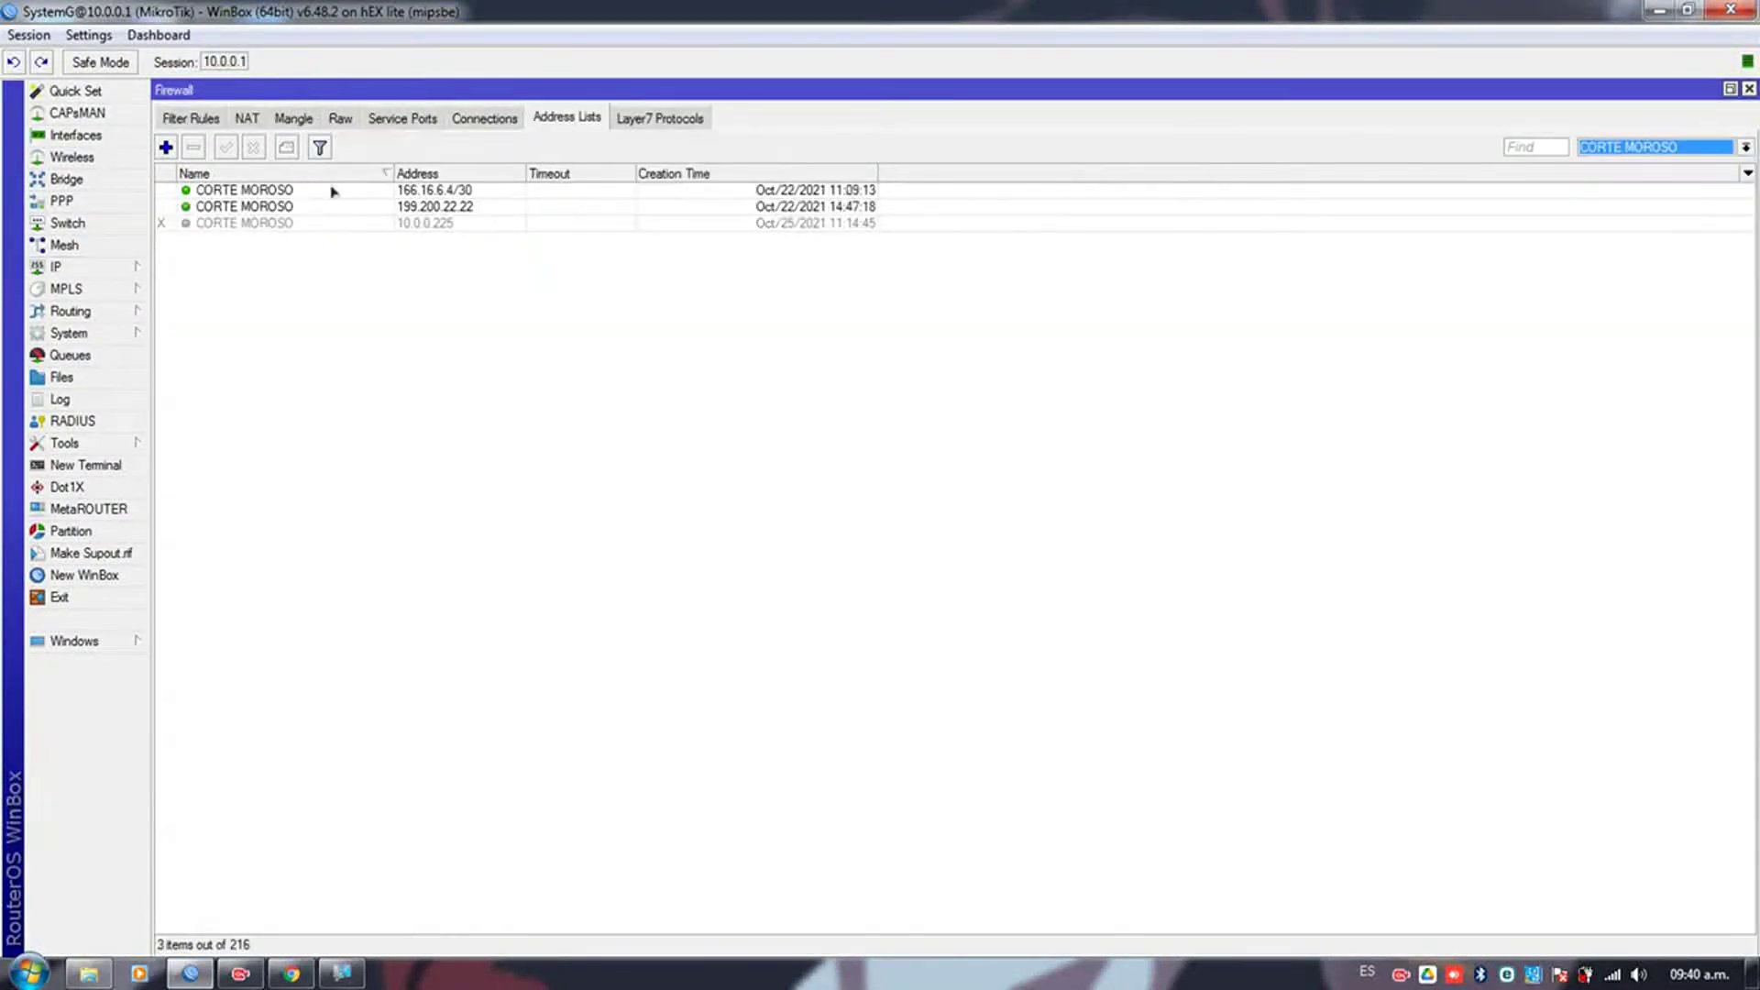
- Delete all three CORTE MOROSO entries from the firewall address list
{"action": "left_click", "coordinate": [244, 198]}
{"action": "left_click", "coordinate": [219, 226], "text": "ctrl"}
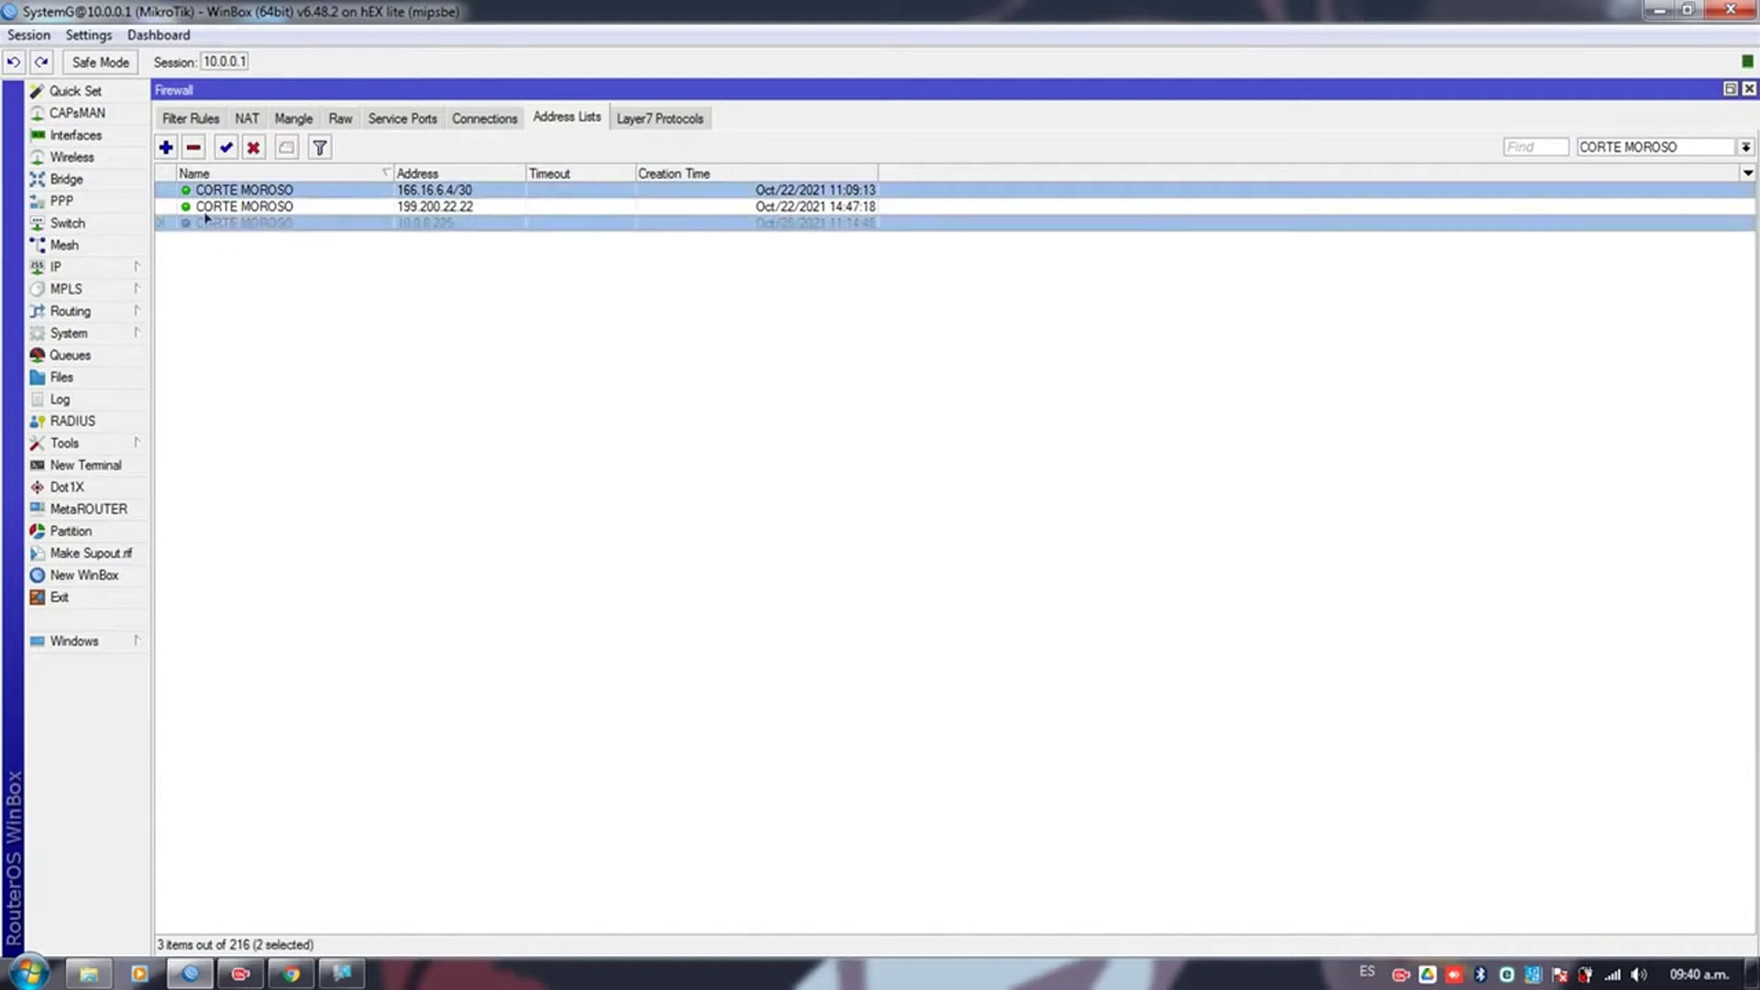
{"action": "left_click", "coordinate": [206, 208], "text": "ctrl"}
{"action": "left_click", "coordinate": [193, 150]}
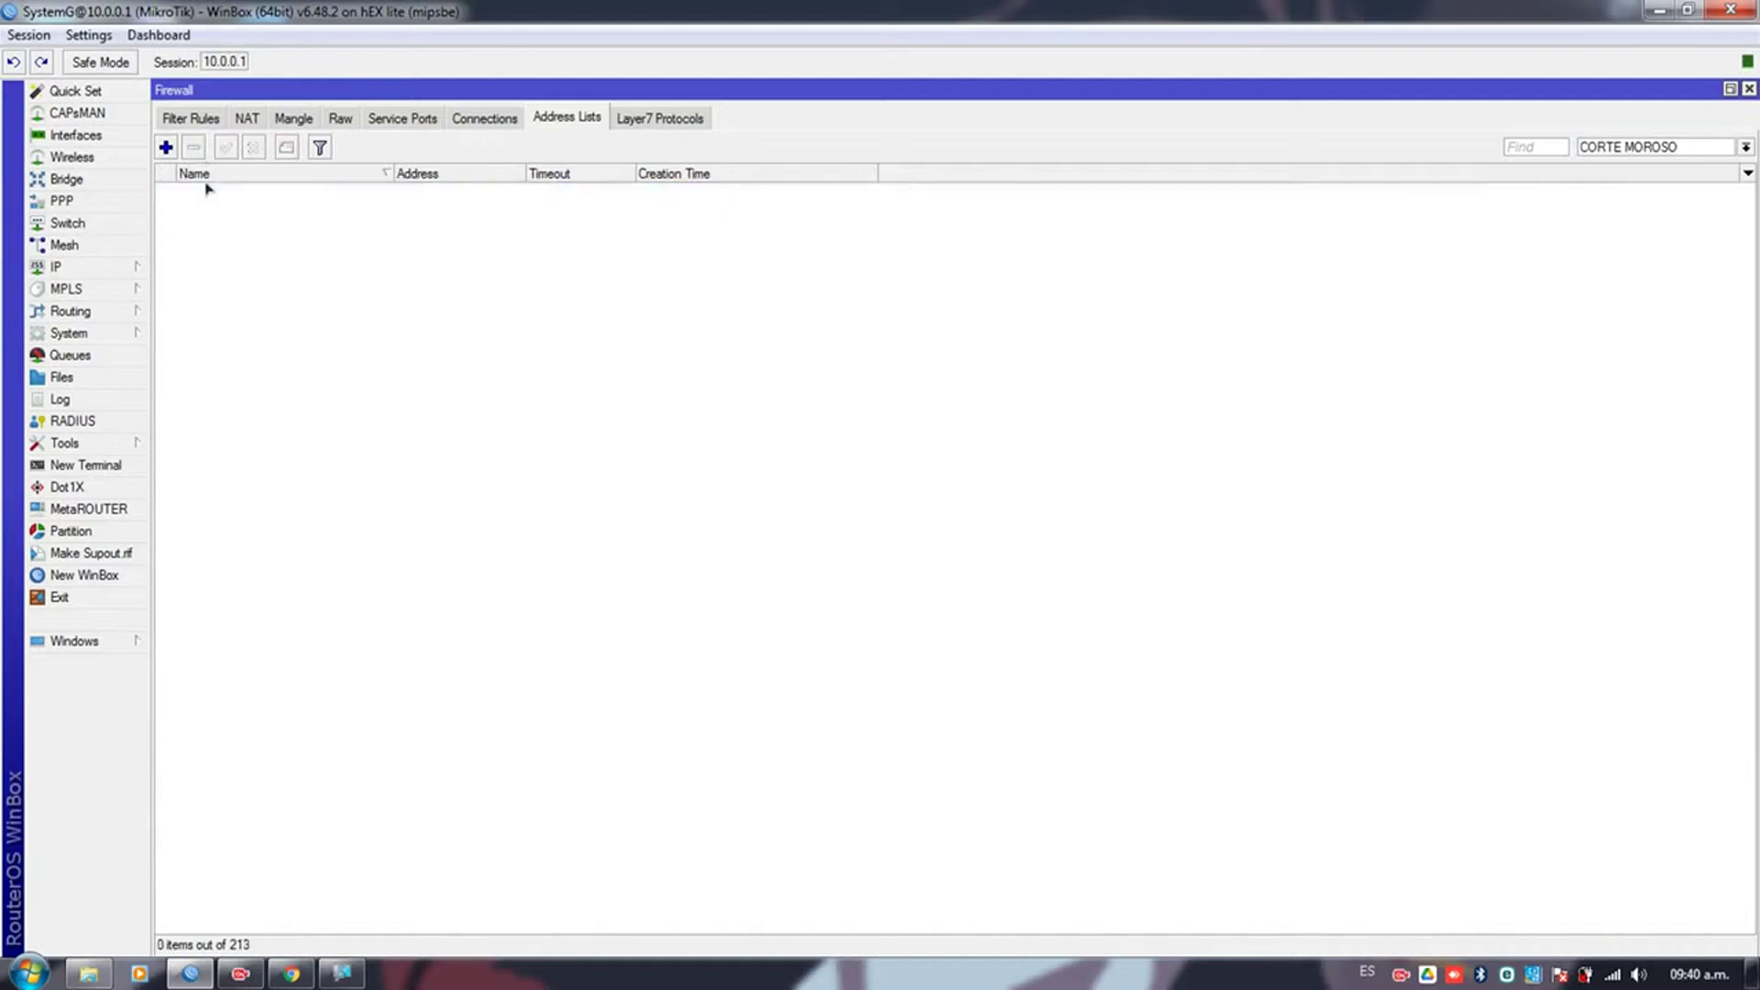
- Switch back to Wisp Lan Pro and filter the client's issued receipts by month OCTUBRE
{"action": "left_click", "coordinate": [354, 981]}
{"action": "right_click", "coordinate": [495, 440]}
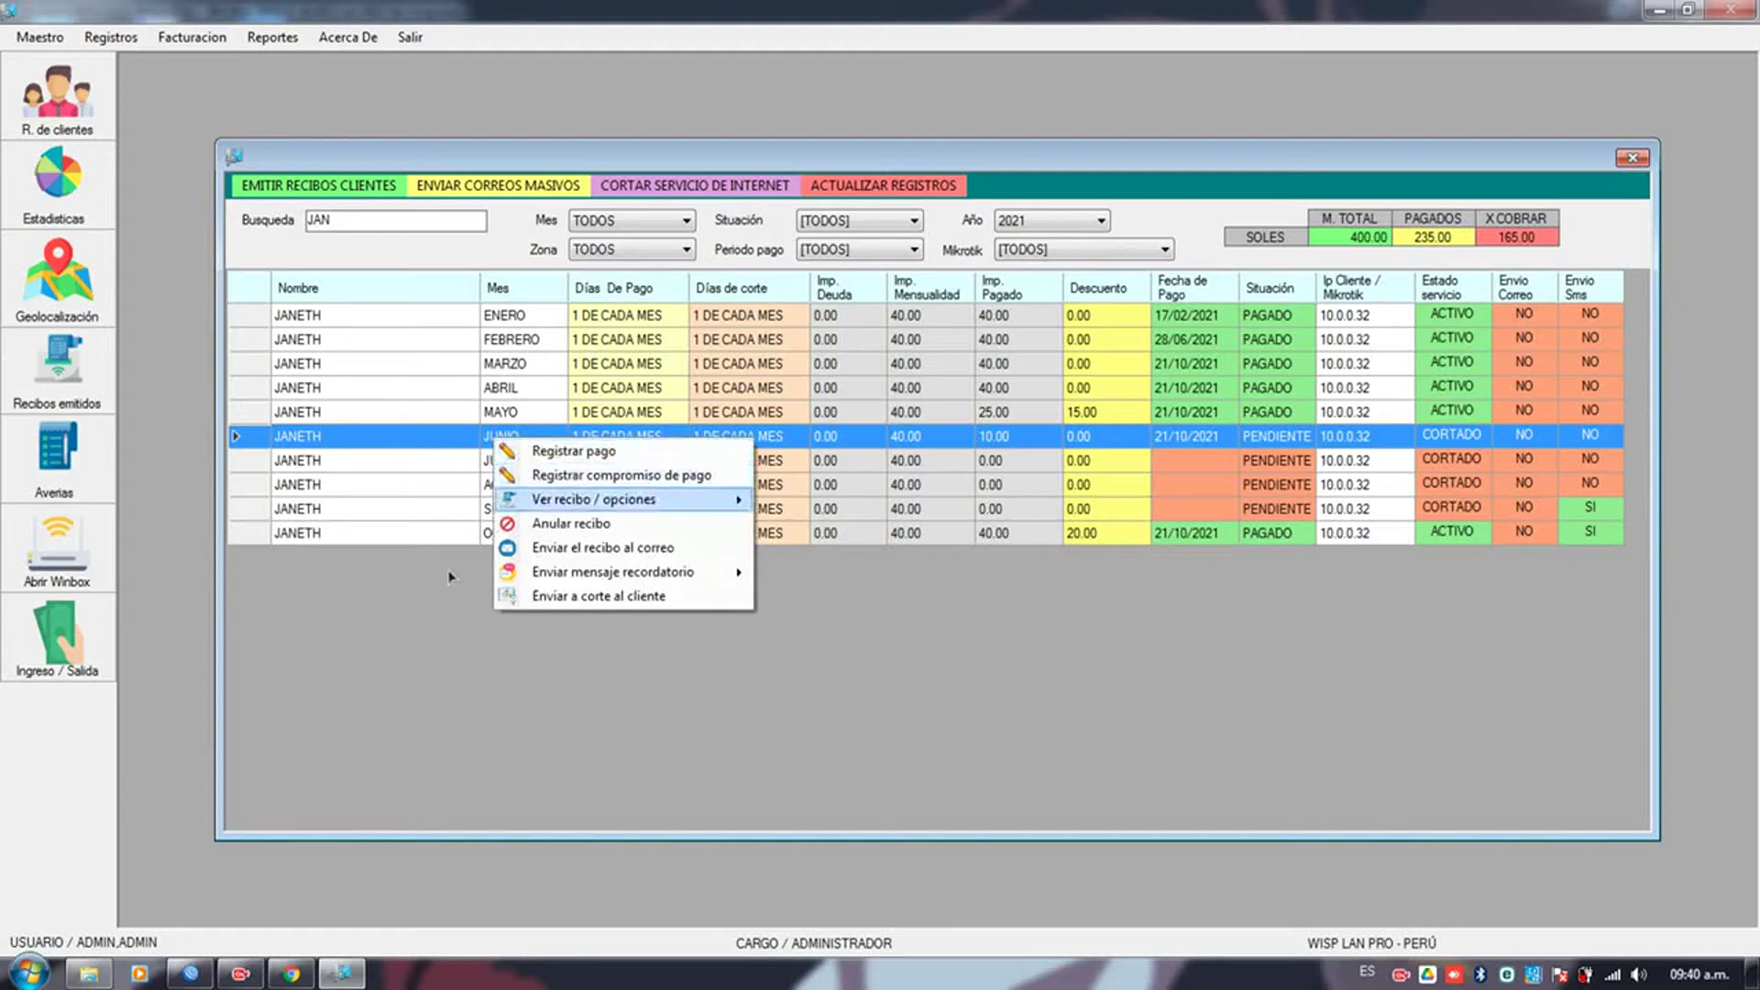
{"action": "left_click", "coordinate": [450, 536]}
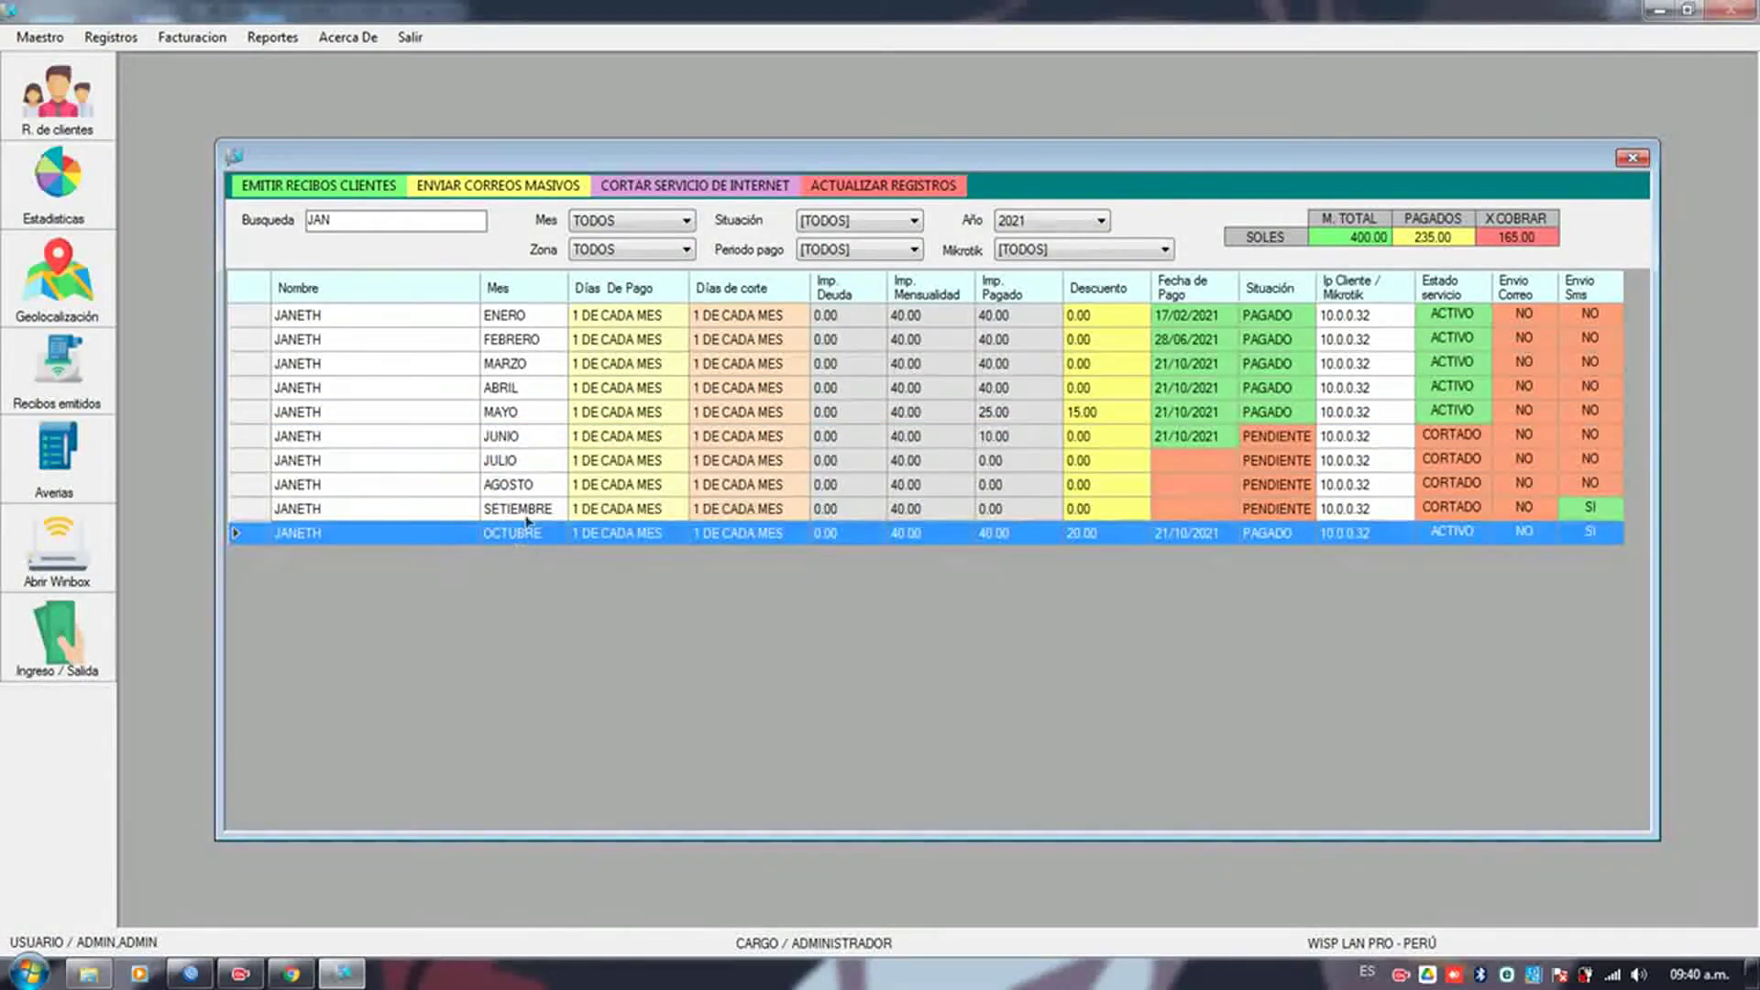
{"action": "left_click", "coordinate": [630, 222]}
{"action": "left_click", "coordinate": [630, 385]}
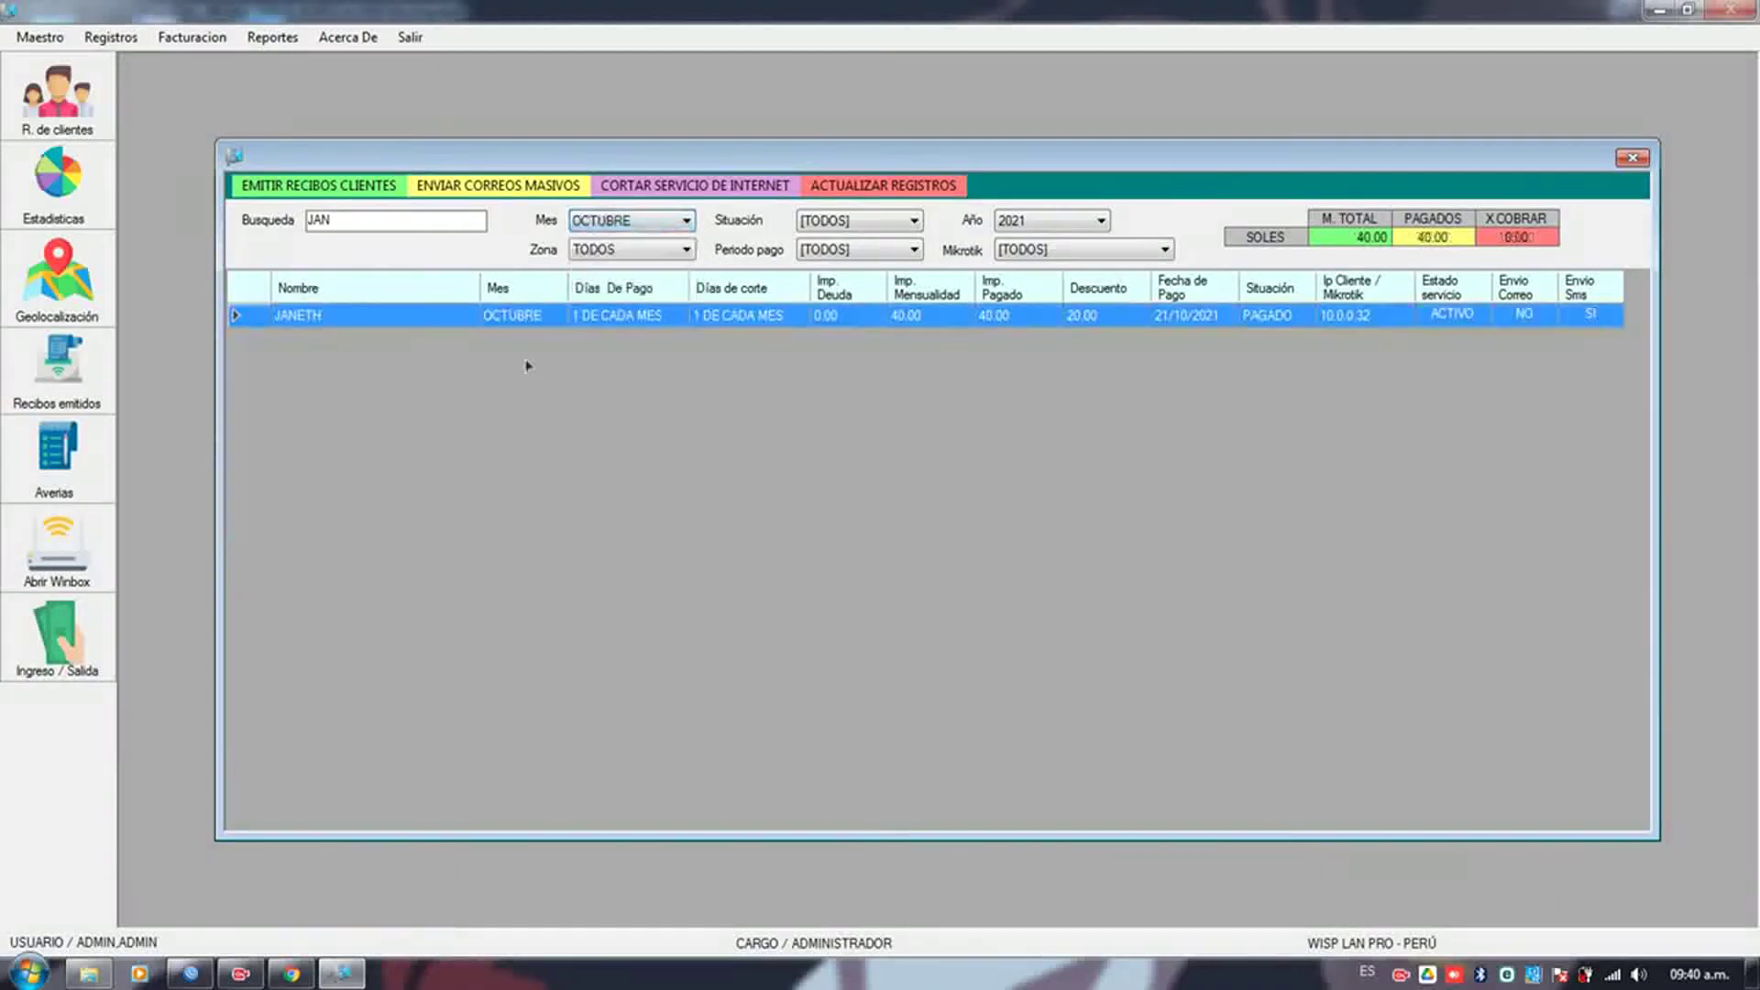
- Send the client of the OCTUBRE receipt to service cut-off (CORTE MOROSO)
{"action": "right_click", "coordinate": [514, 320]}
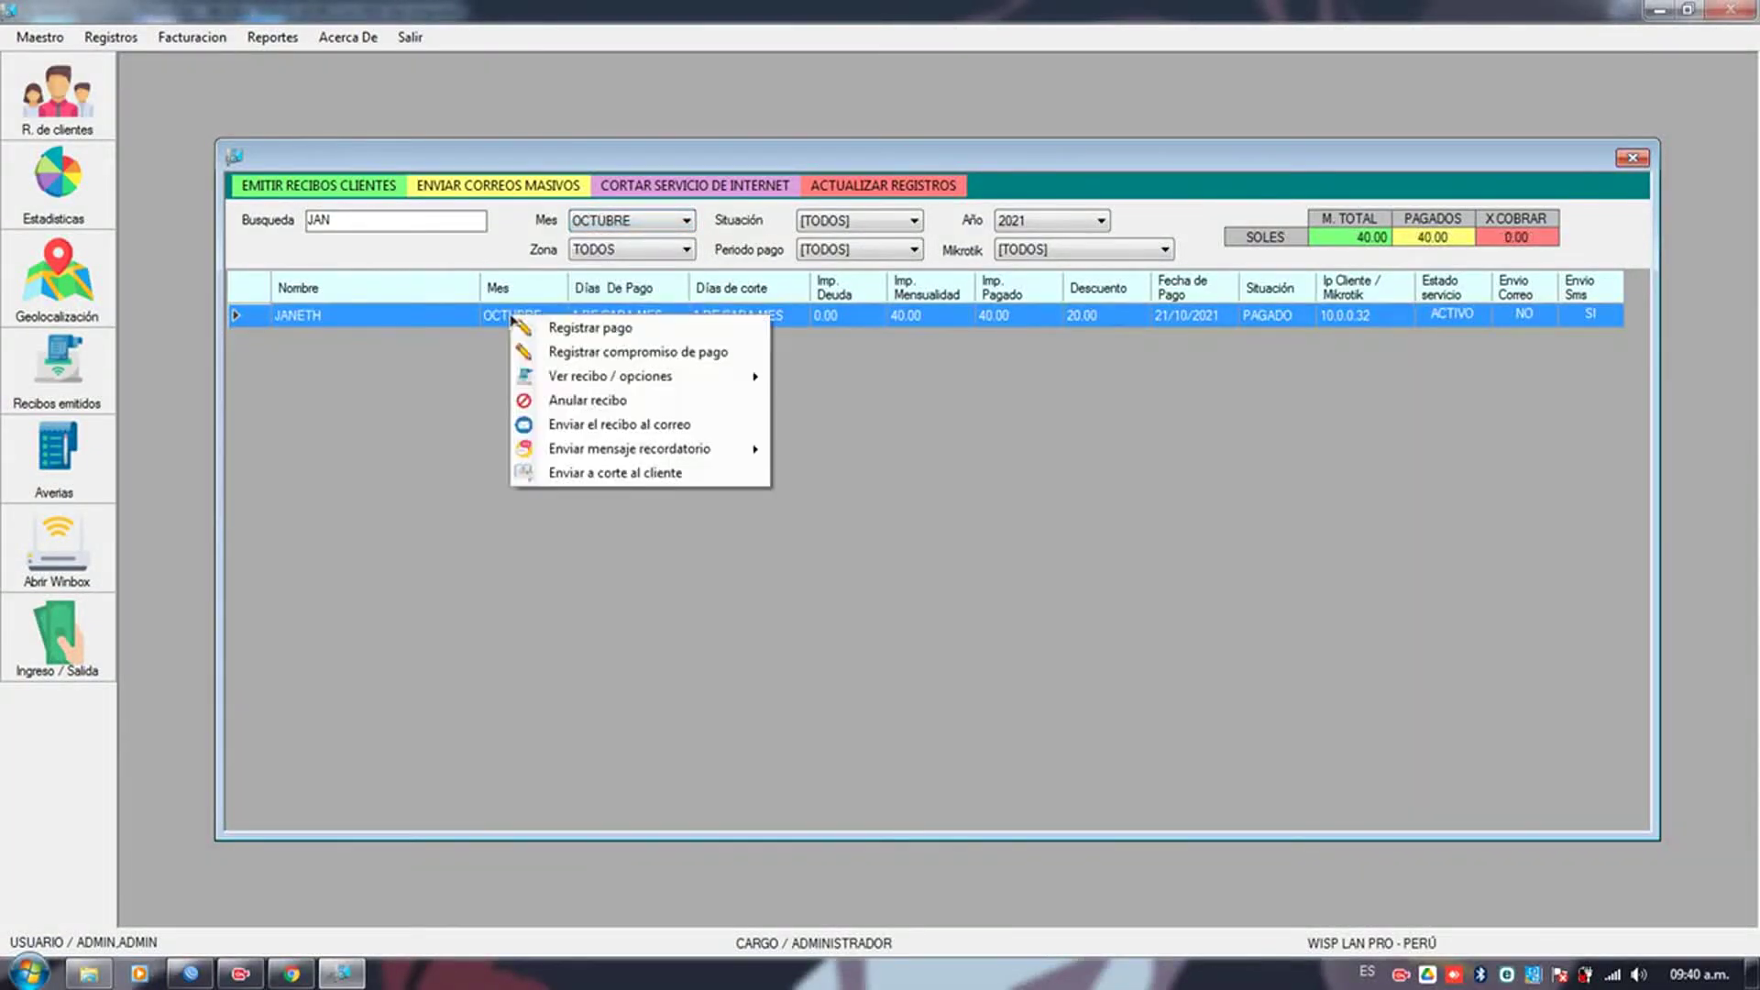
{"action": "left_click", "coordinate": [629, 473]}
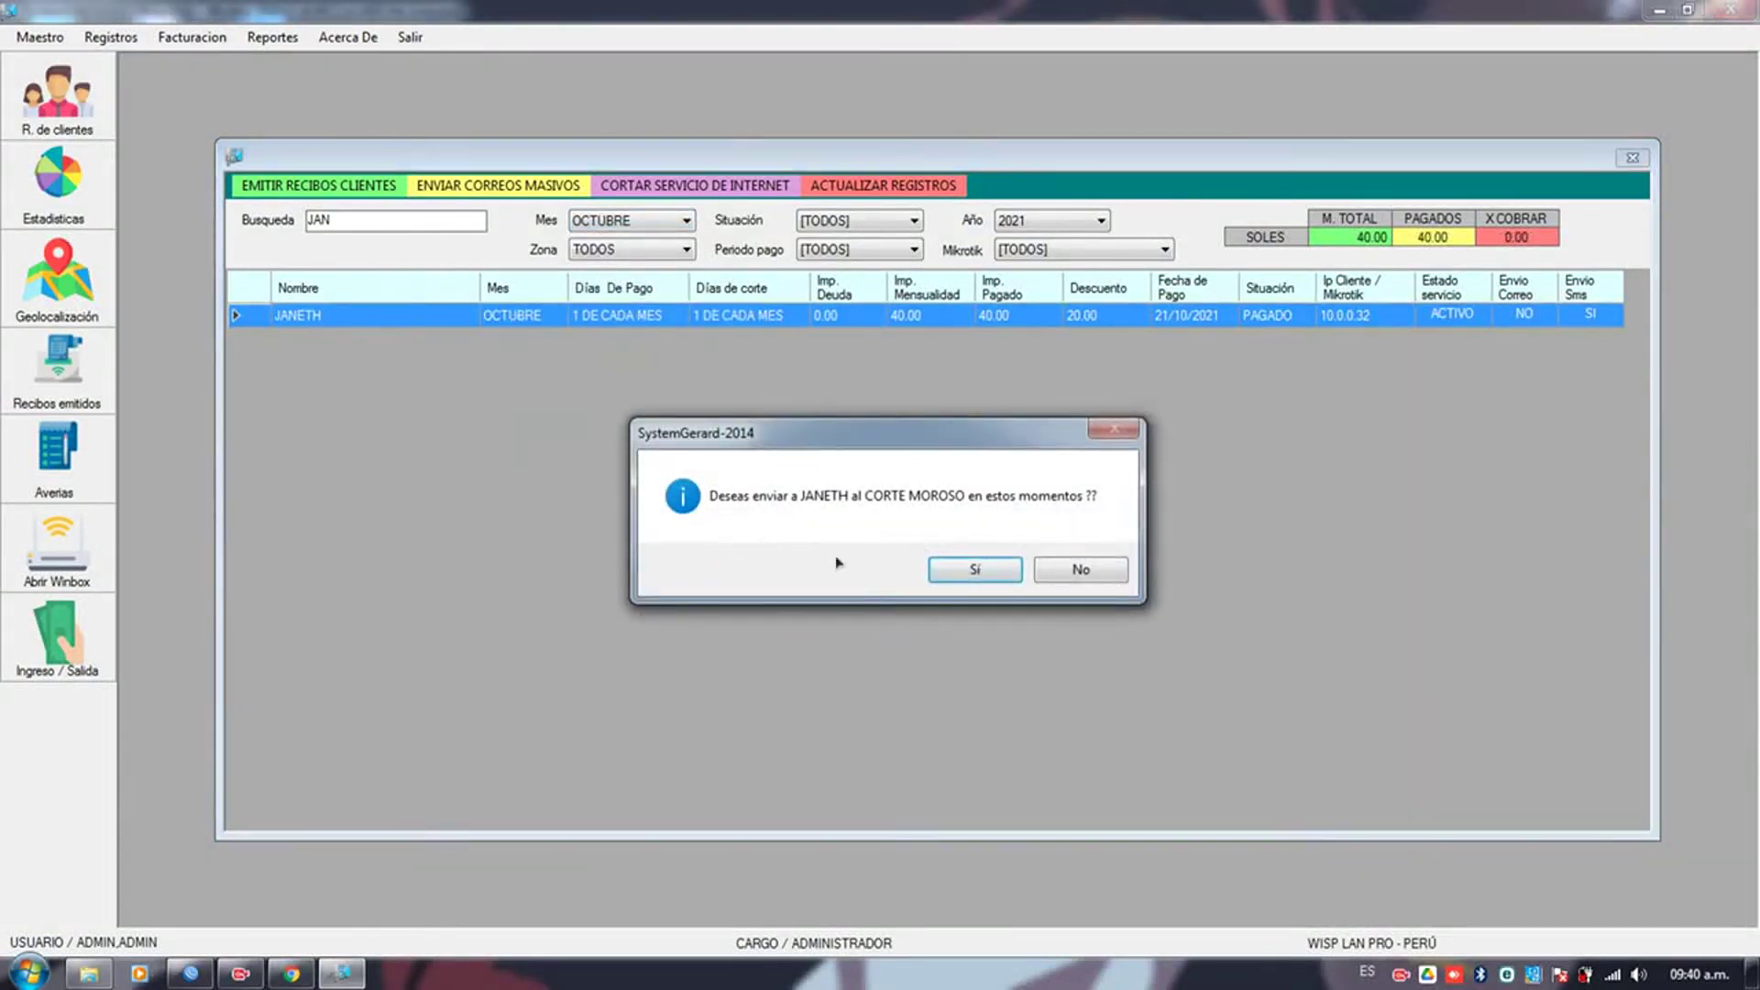
{"action": "left_click", "coordinate": [979, 570]}
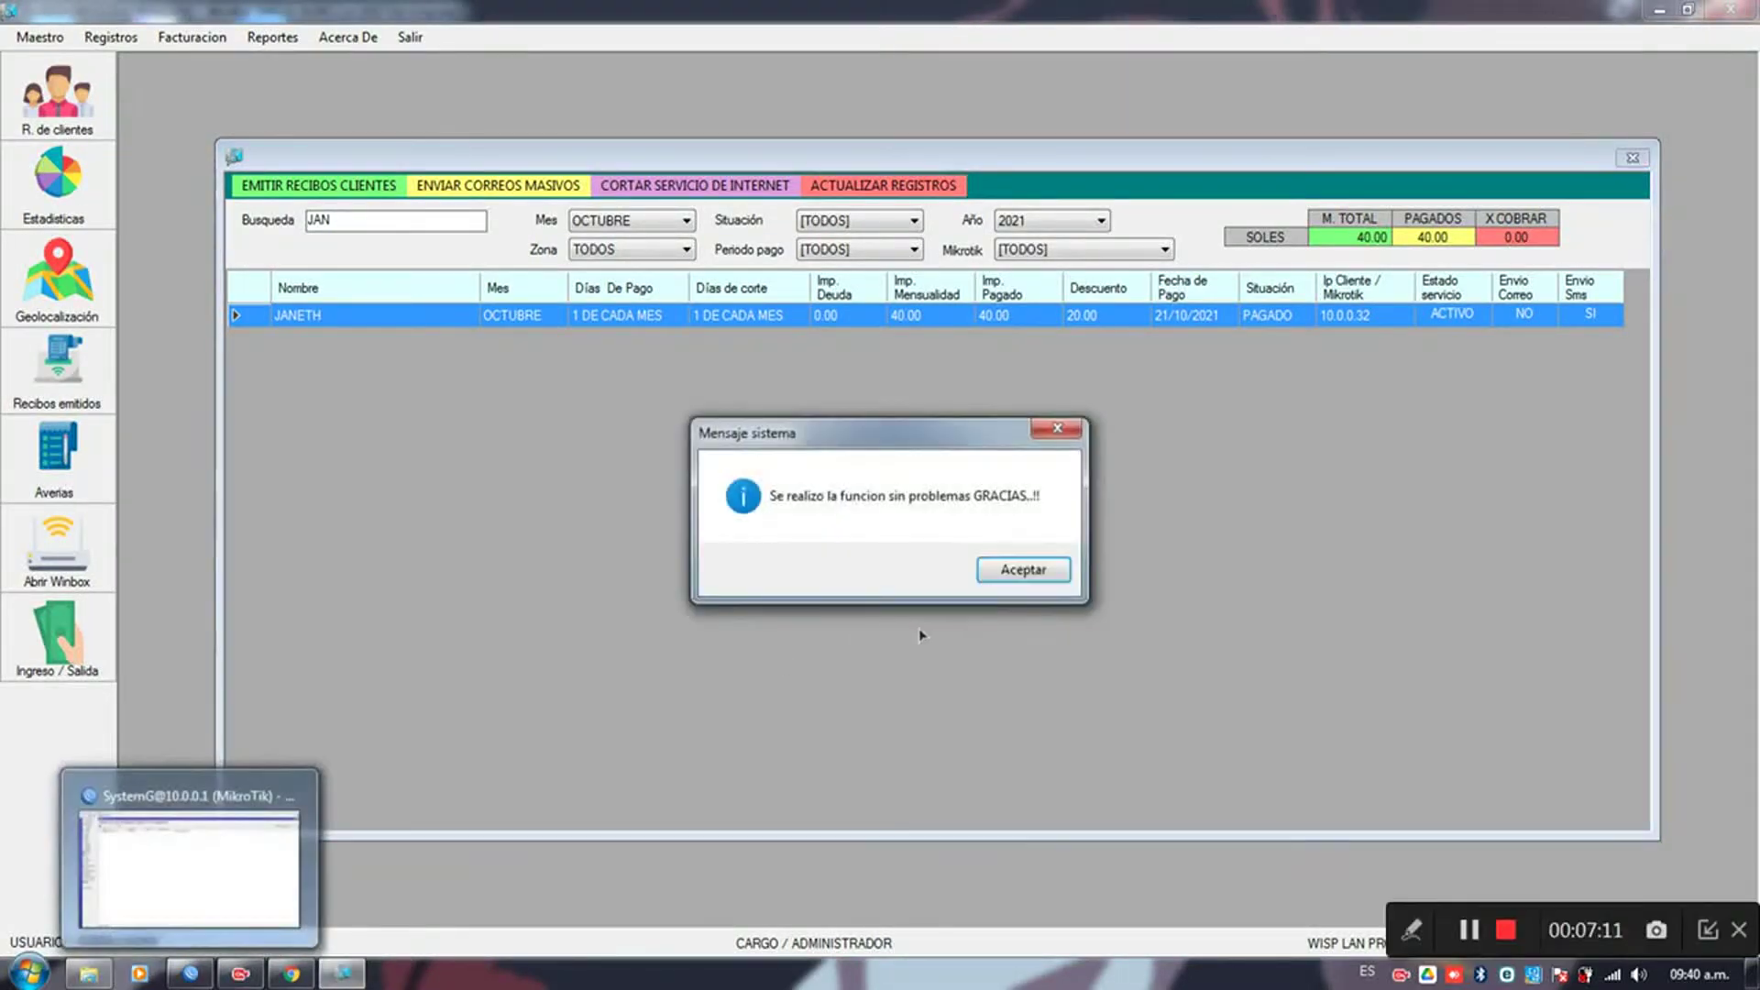
{"action": "left_click", "coordinate": [1022, 569]}
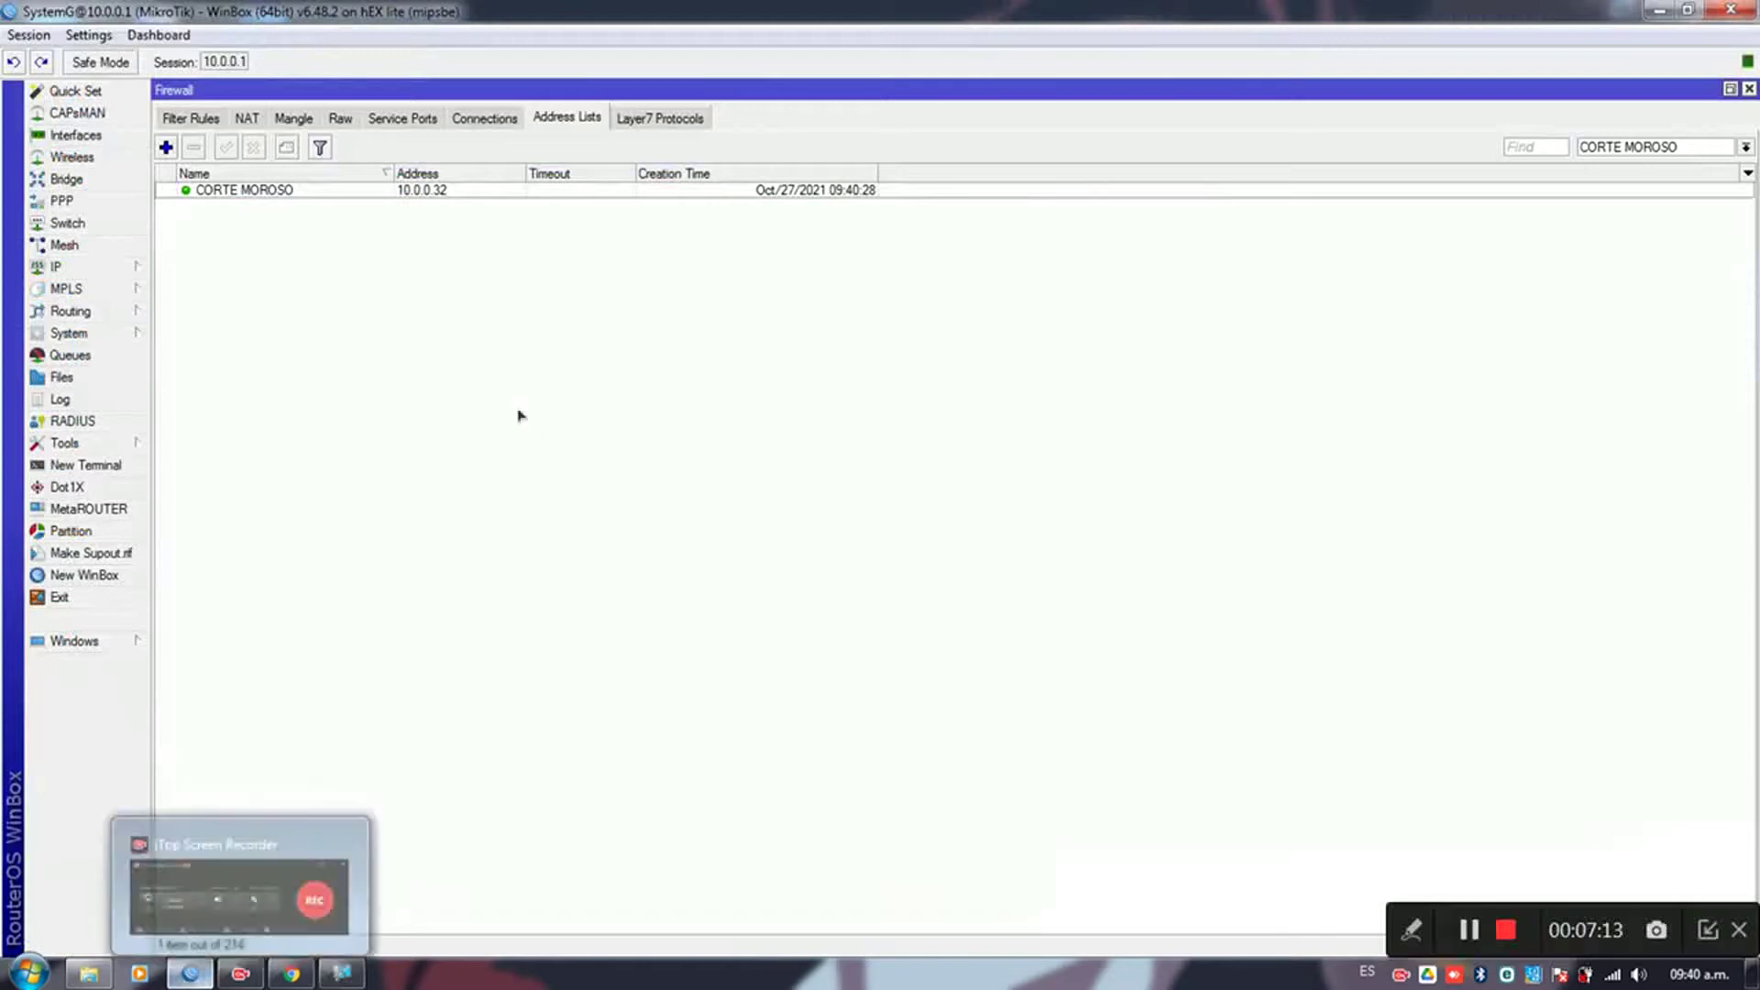
- Check the CORTE MOROSO entry for 10.0.0.32 in WinBox, then return to the issued receipts and clear the client search
{"action": "left_click", "coordinate": [287, 190]}
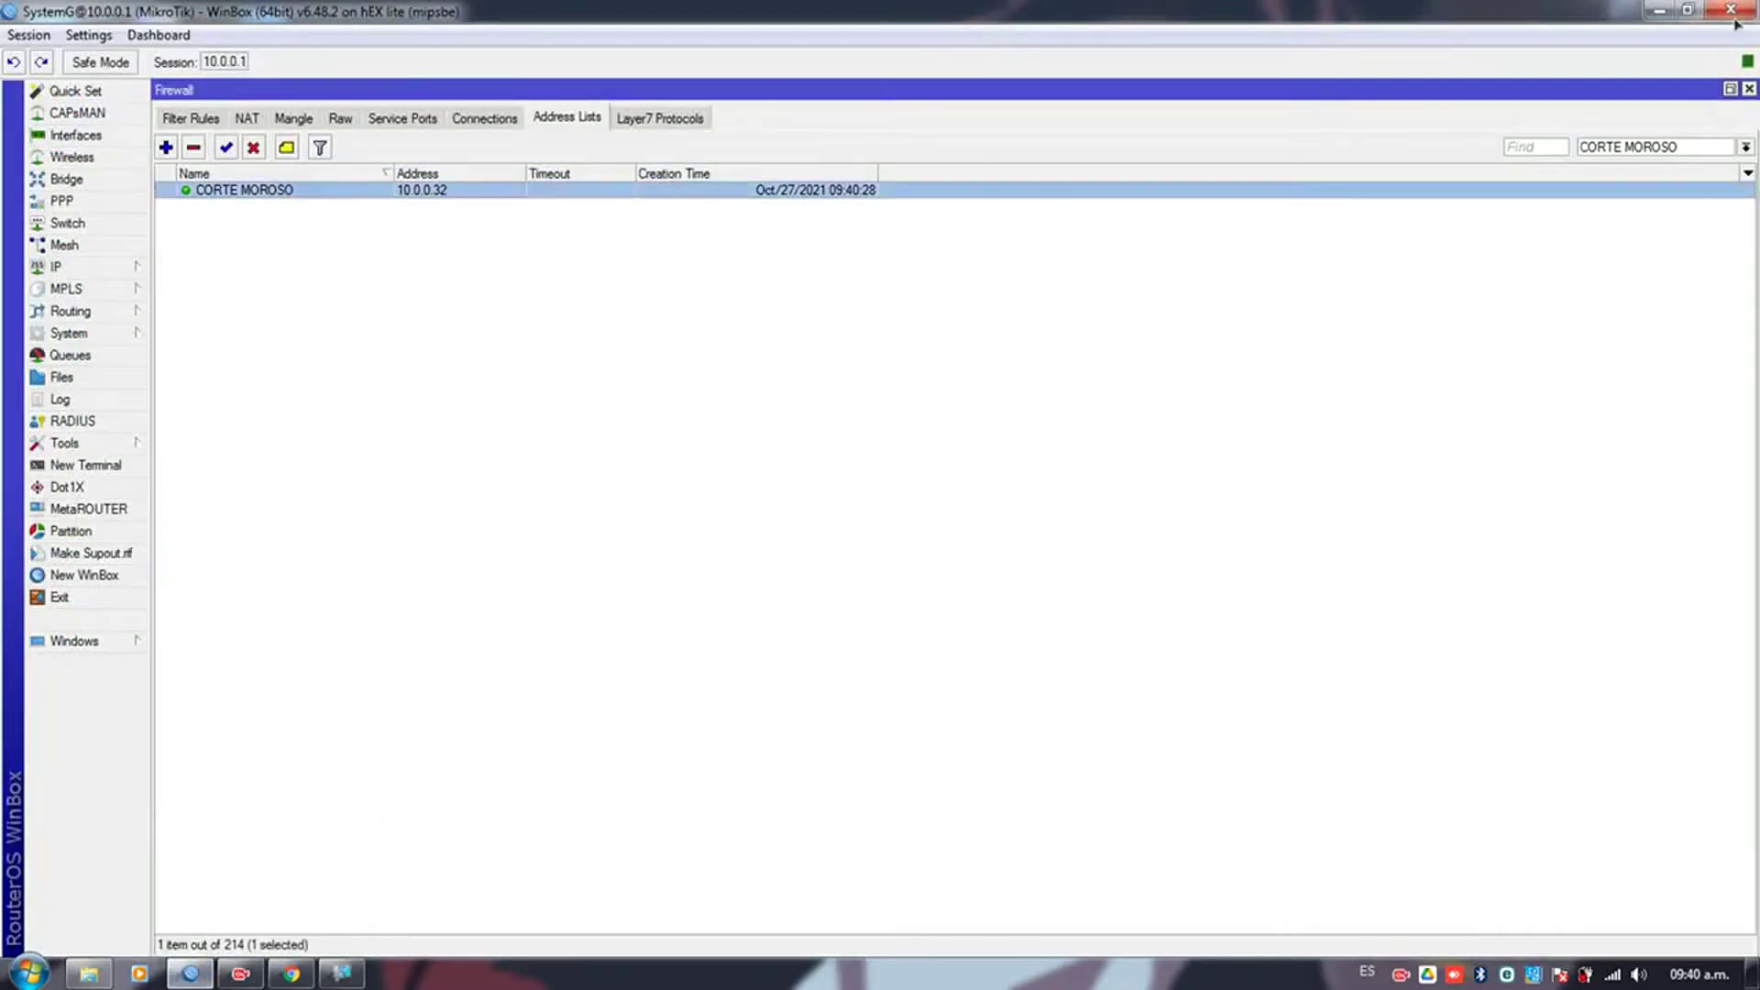
{"action": "left_click", "coordinate": [1662, 11]}
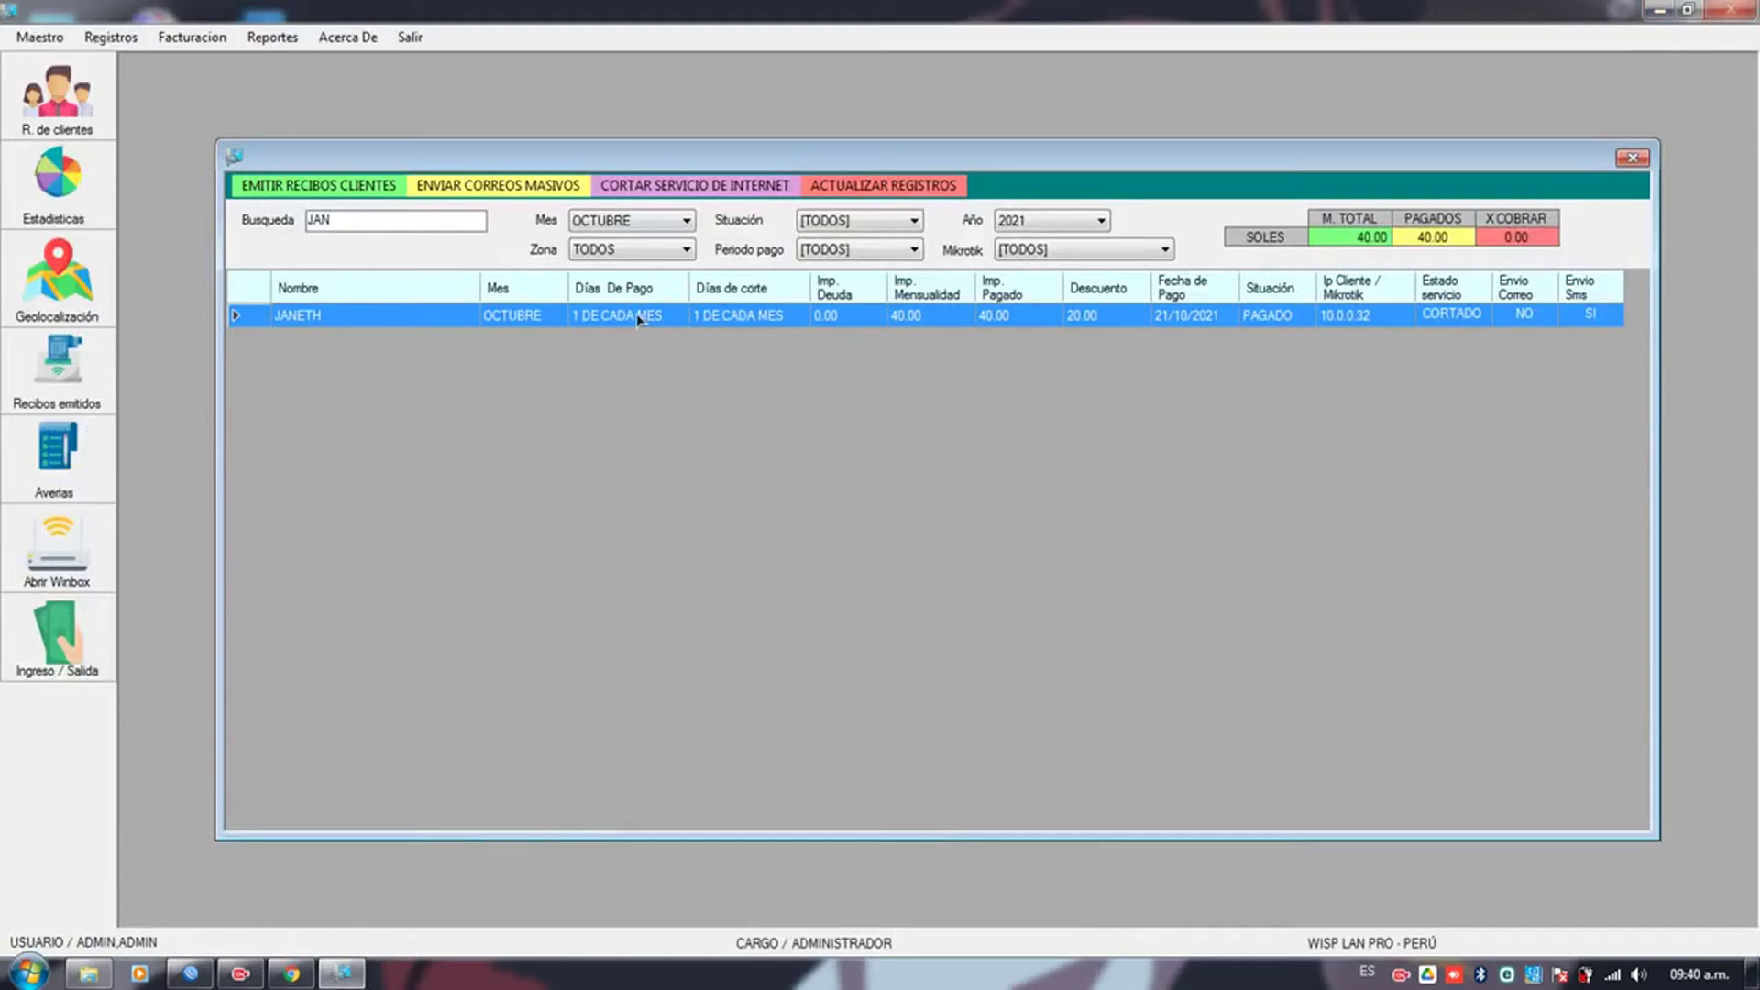
{"action": "left_click", "coordinate": [345, 237]}
{"action": "key", "text": "BackSpace"}
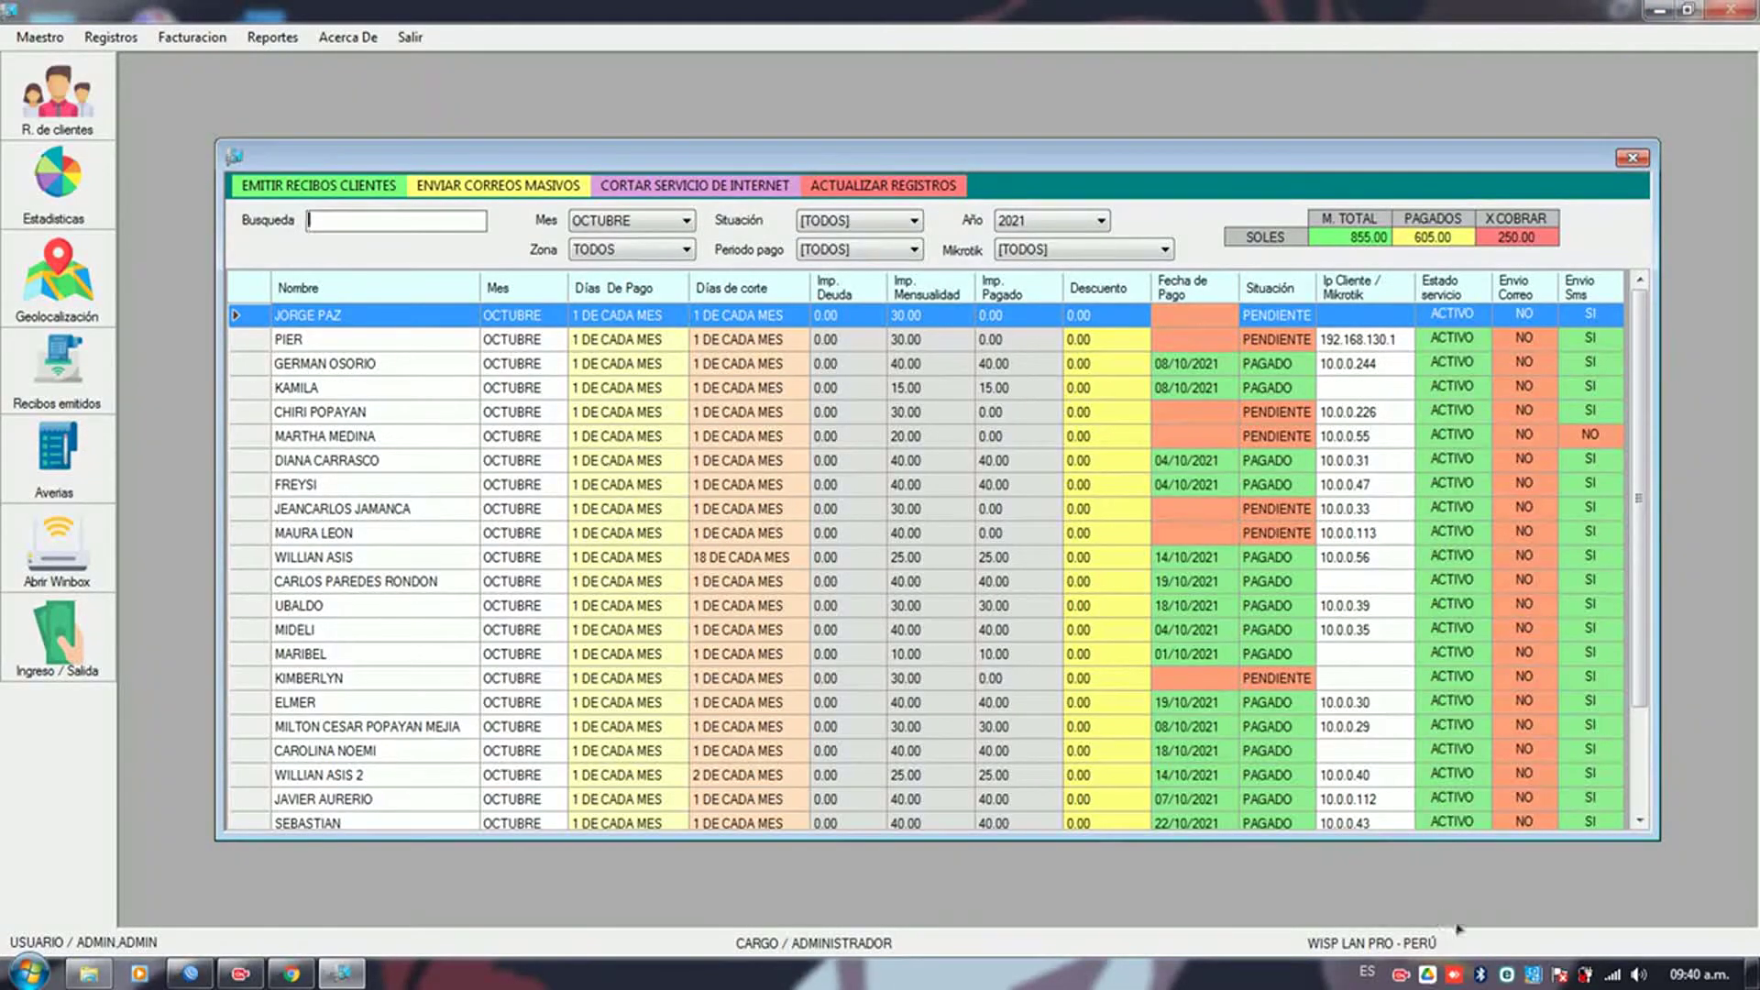
- Look through the OCTUBRE receipts of all clients and close the issued receipts list
{"action": "left_click", "coordinate": [696, 652]}
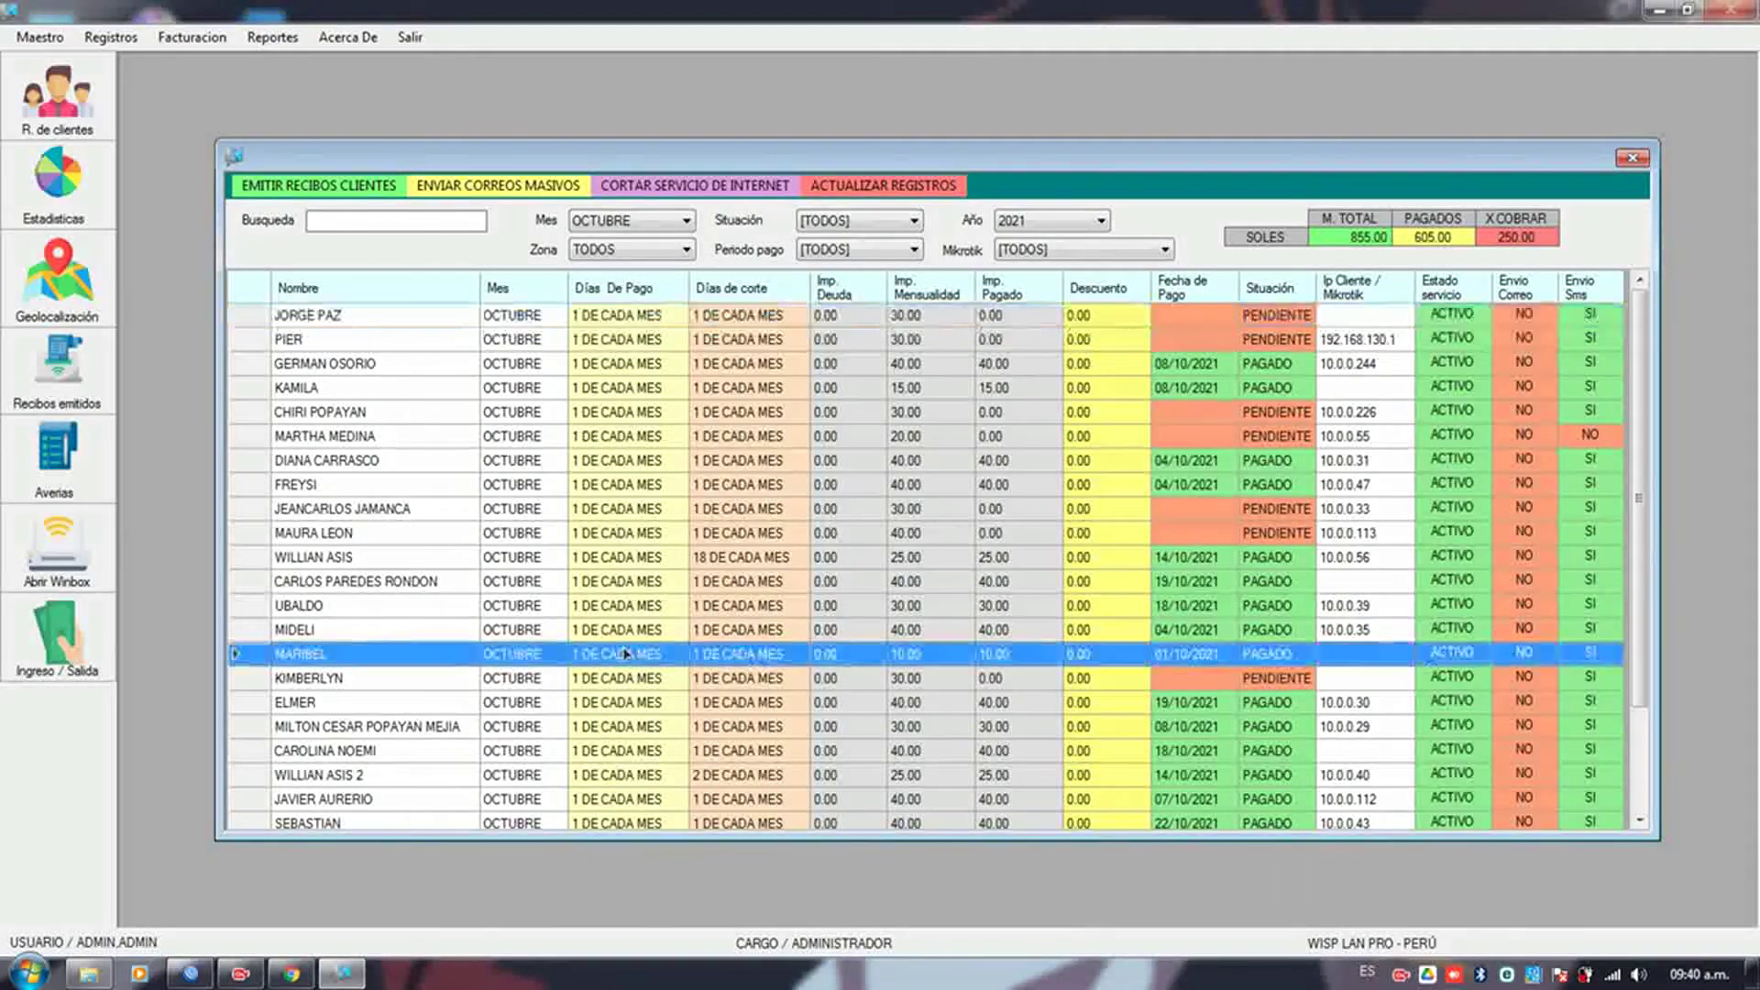
{"action": "scroll", "coordinate": [697, 652], "scroll_direction": "down", "scroll_amount": 2}
{"action": "left_click", "coordinate": [1632, 160]}
- Open the fault list (Averias) and start a new fault record for the first client listed
{"action": "left_click", "coordinate": [62, 468]}
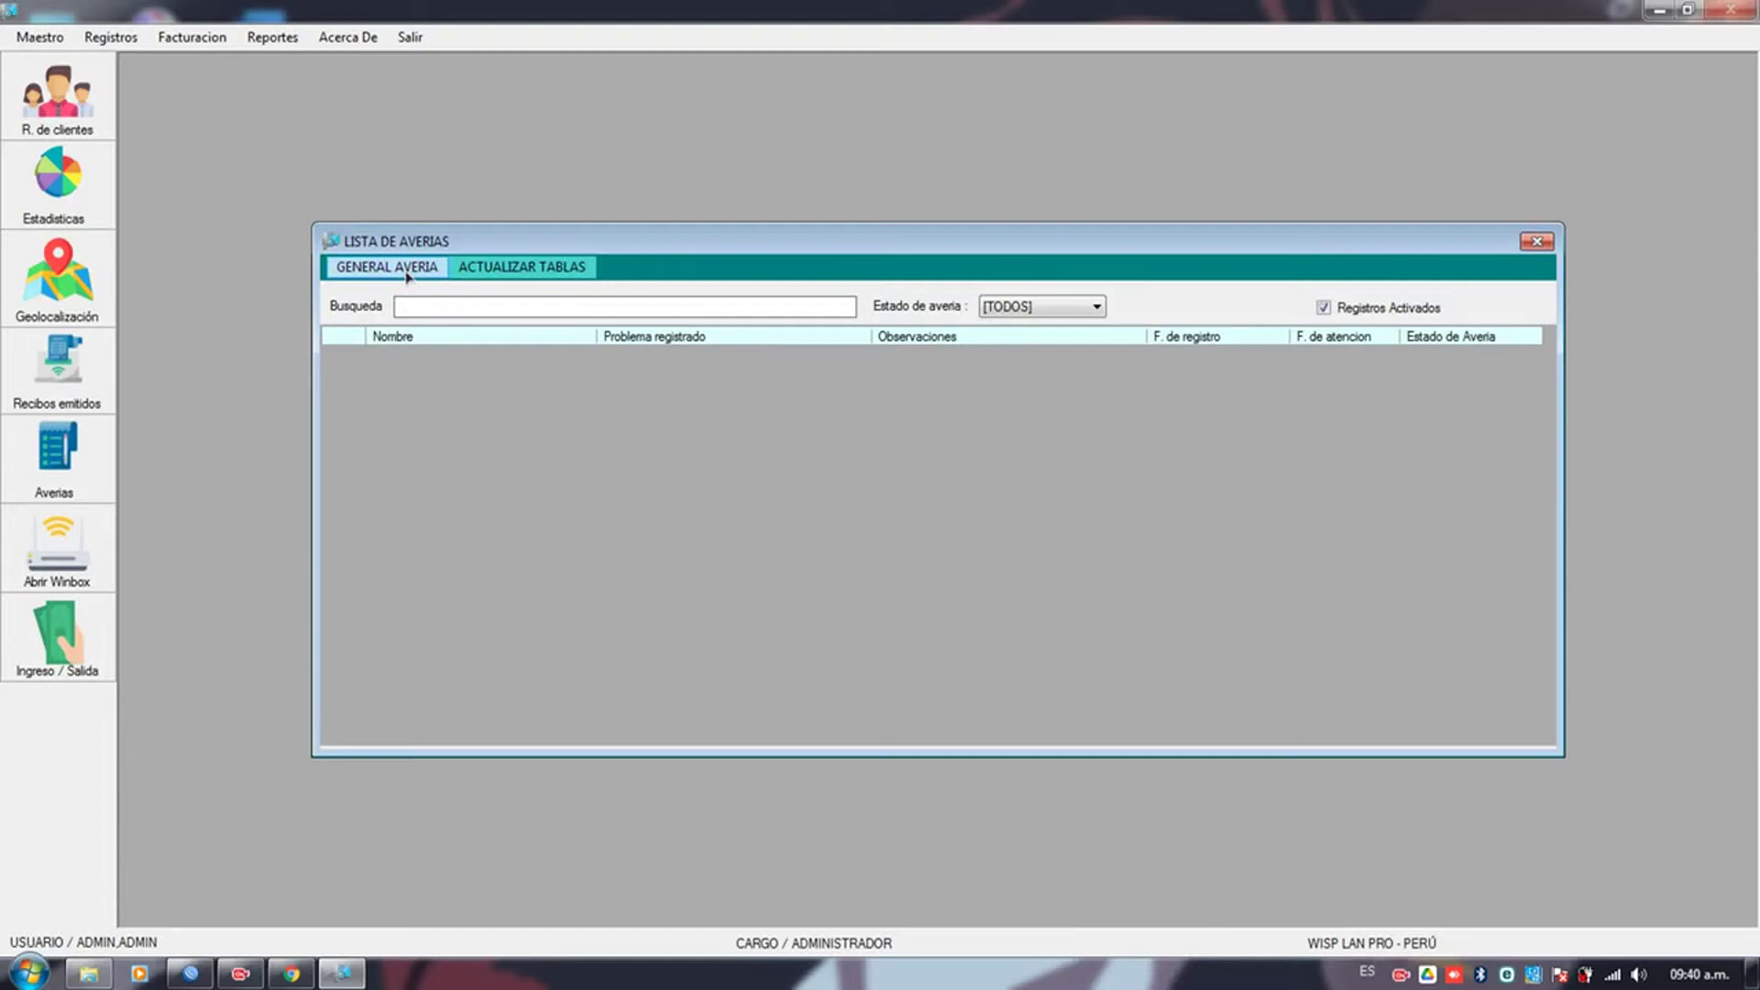
{"action": "left_click", "coordinate": [377, 275]}
{"action": "left_click", "coordinate": [865, 412]}
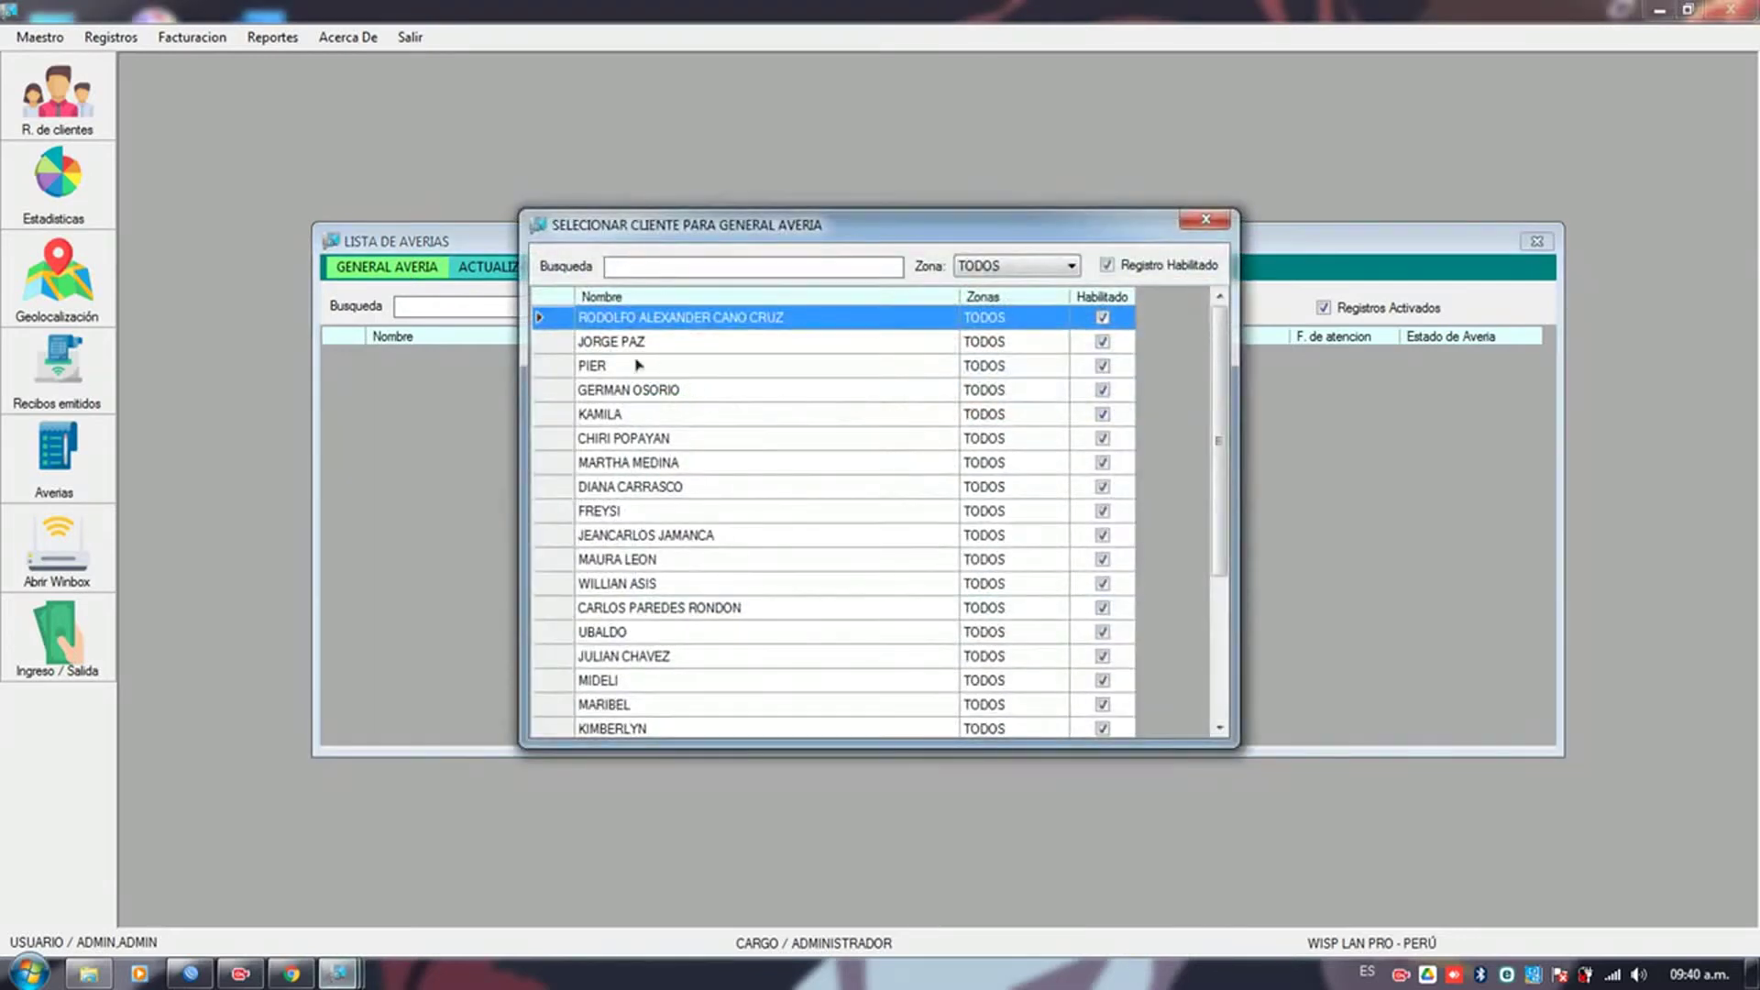
{"action": "key", "text": "Return"}
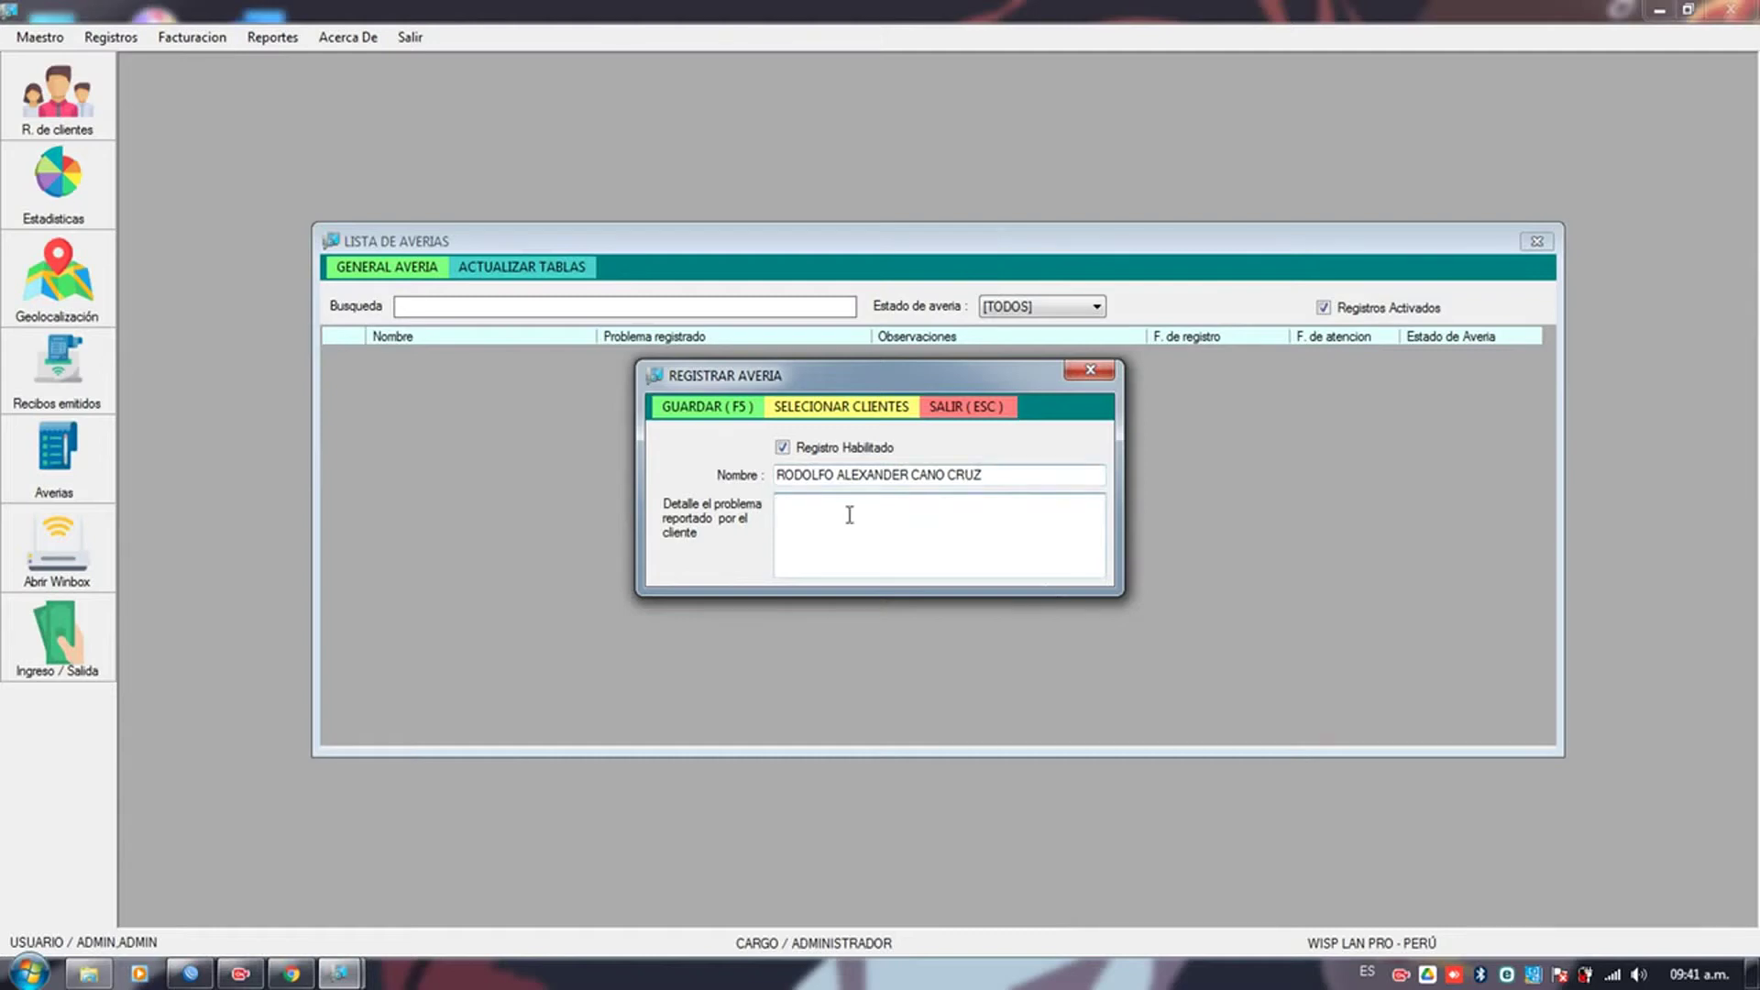
- Describe the reported problem as SIN CONEXION and save the fault record
{"action": "type", "text": "SIN COPIA"}
{"action": "key", "text": "BackSpace"}
{"action": "key", "text": "BackSpace"}
{"action": "type", "text": "PIA"}
{"action": "key", "text": "BackSpace"}
{"action": "key", "text": "BackSpace"}
{"action": "key", "text": "BackSpace"}
{"action": "key", "text": "BackSpace"}
{"action": "type", "text": "SIN CON"}
{"action": "left_click", "coordinate": [700, 415]}
{"action": "left_click", "coordinate": [927, 573]}
- View the printable report of the registered fault and close it
{"action": "right_click", "coordinate": [572, 359]}
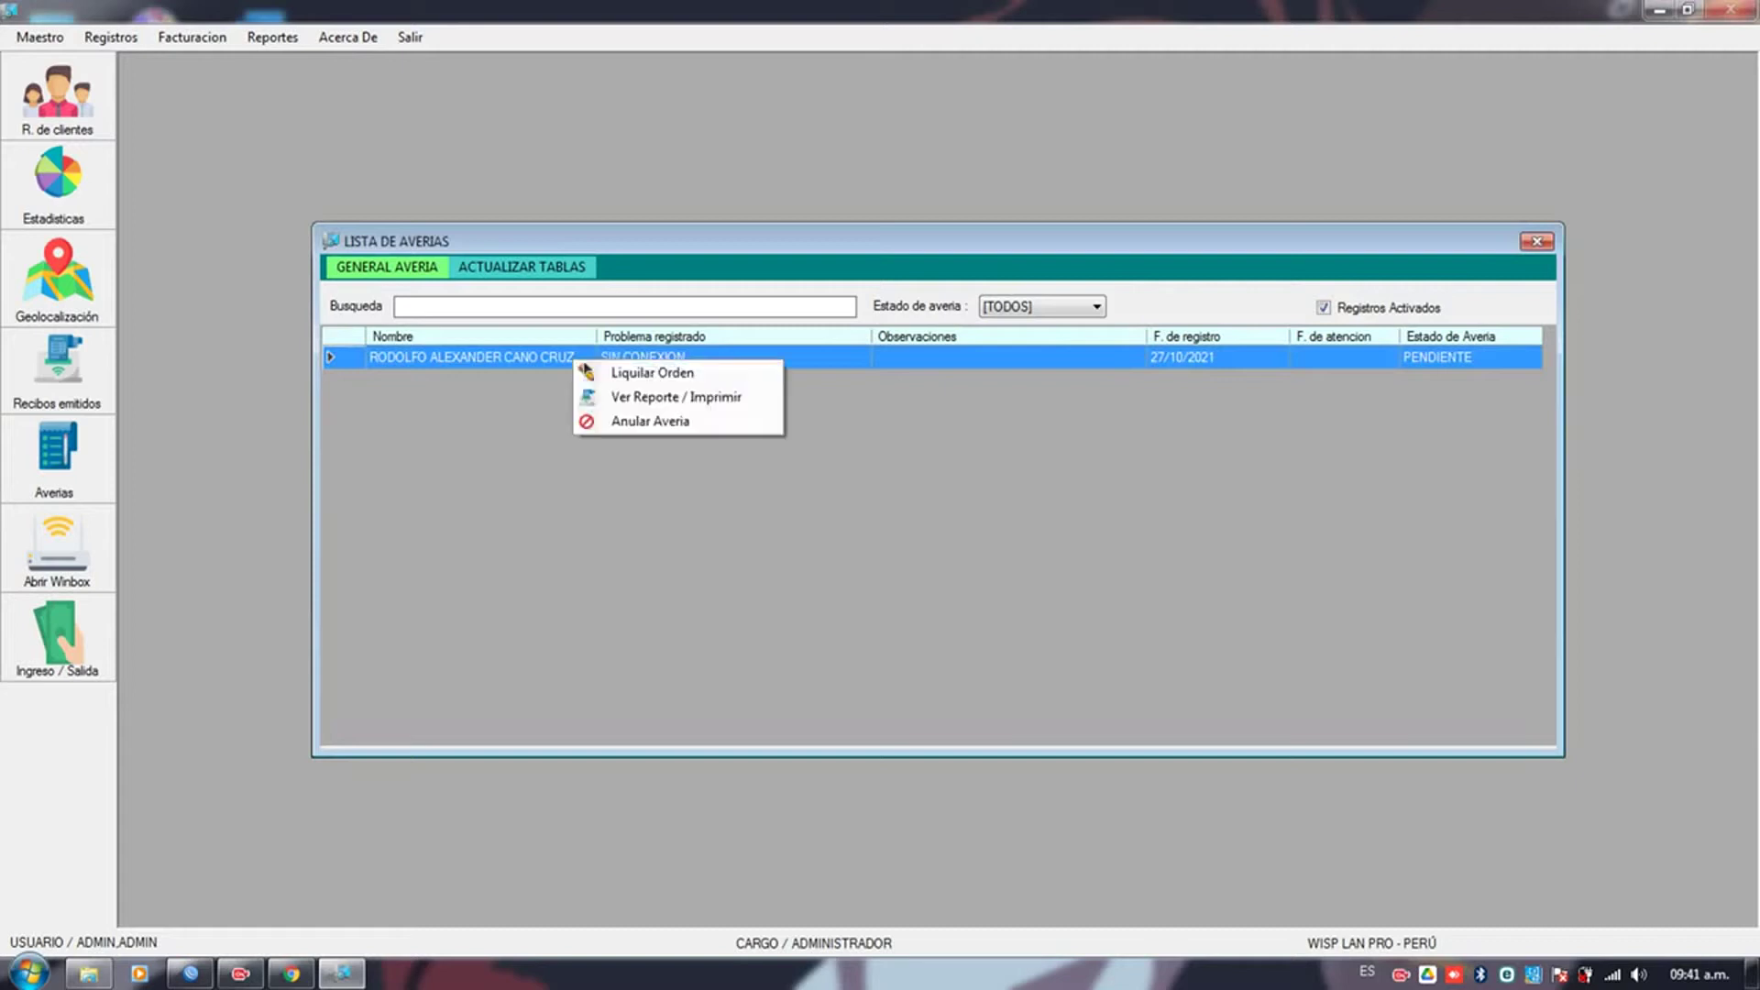
{"action": "left_click", "coordinate": [681, 404]}
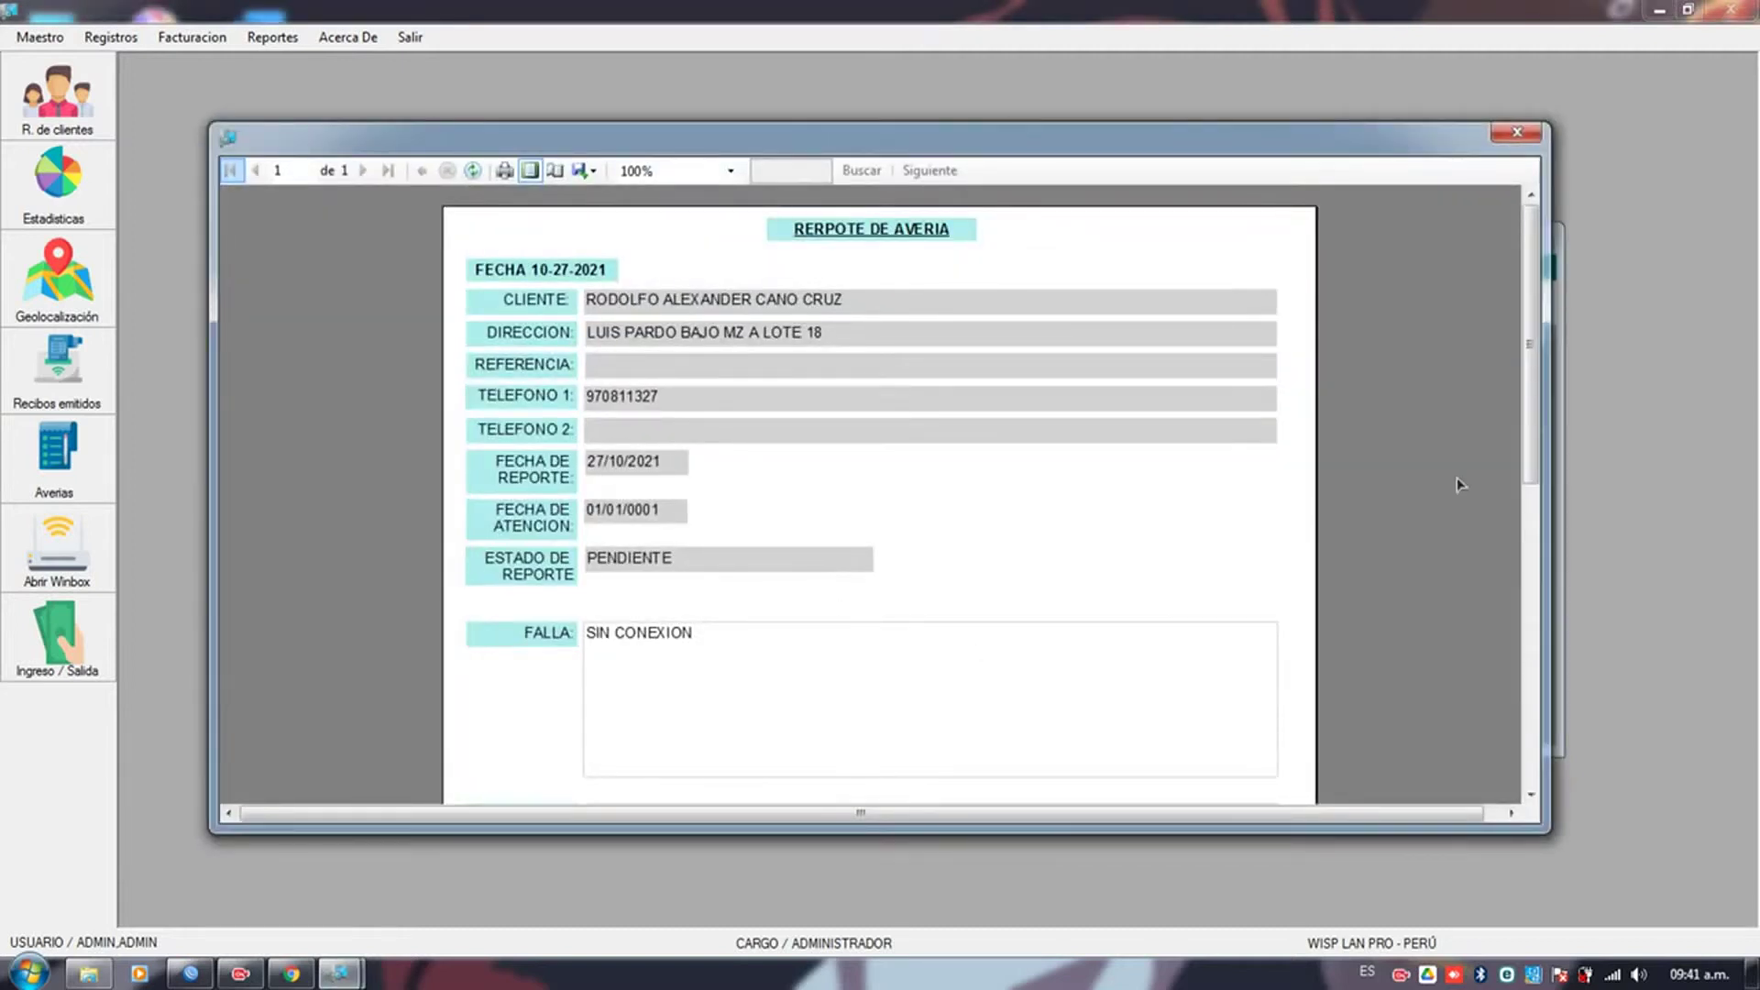
{"action": "left_click_drag", "start_coordinate": [1543, 407], "coordinate": [1548, 464]}
{"action": "left_click", "coordinate": [1517, 134]}
- Settle the pending fault order with the observation "SE VERIFICO QUE NO TENIA CONEXION Y LA FALLA SE CAUSO POR , CABLE UTP DAÑADO" and save it
{"action": "right_click", "coordinate": [616, 358]}
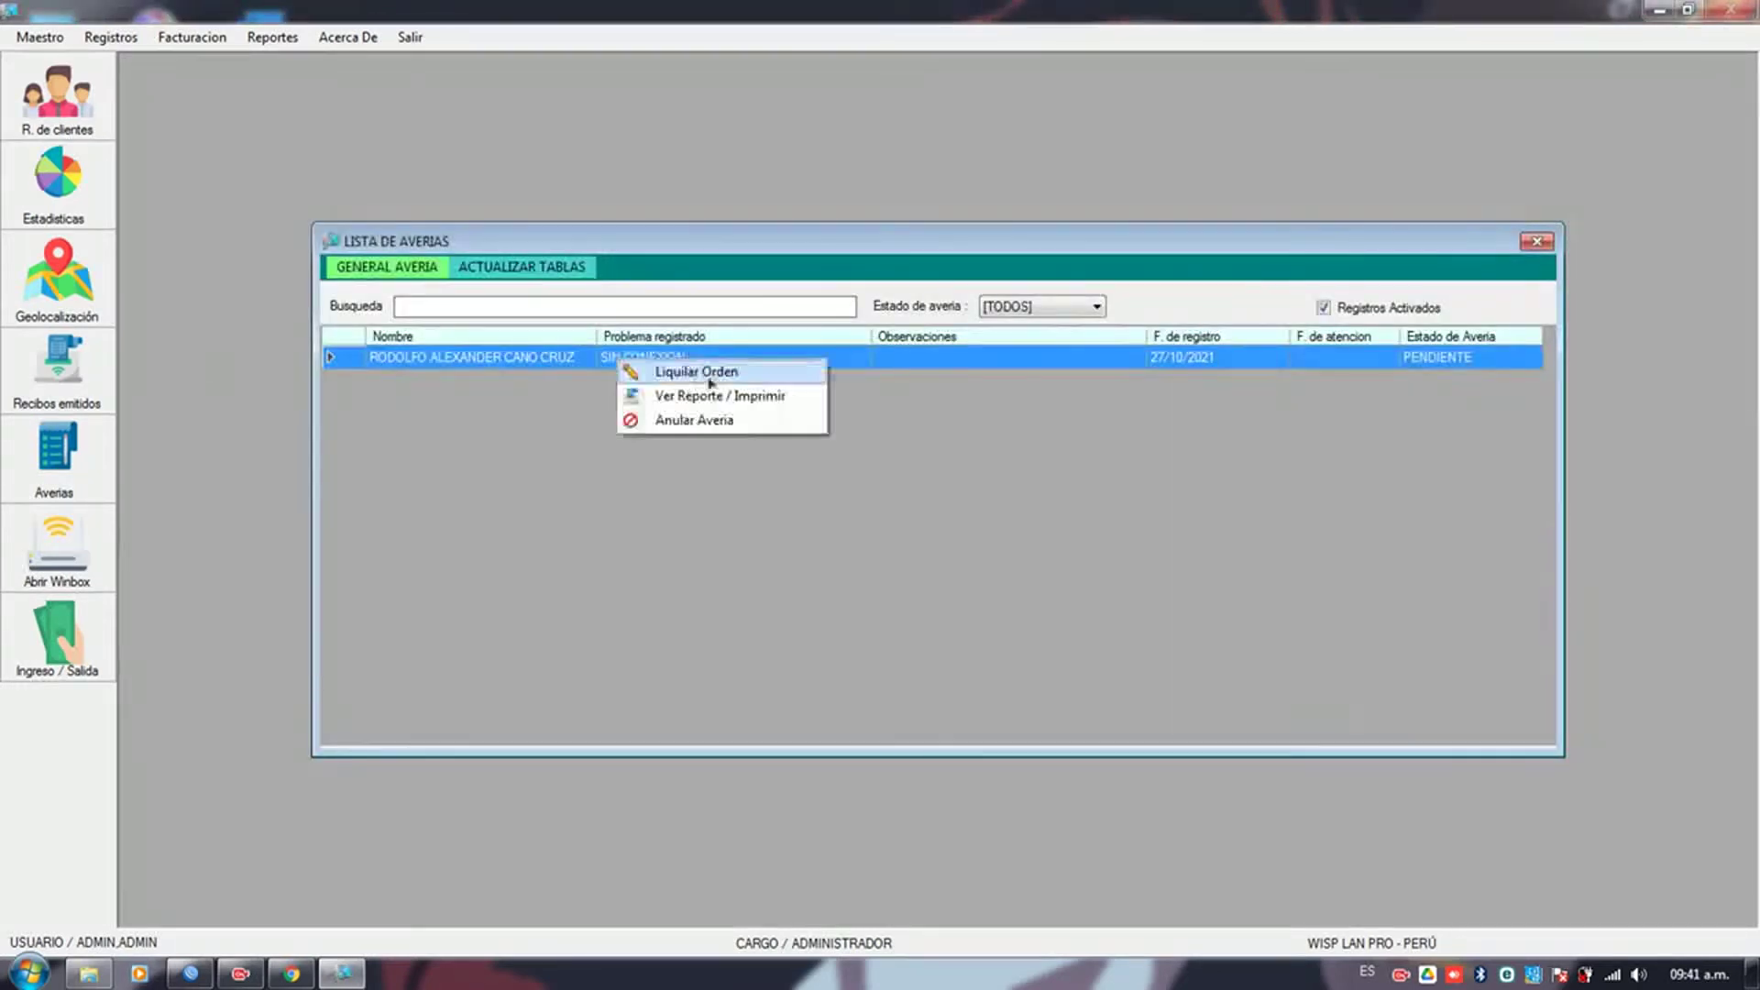
{"action": "left_click", "coordinate": [701, 369]}
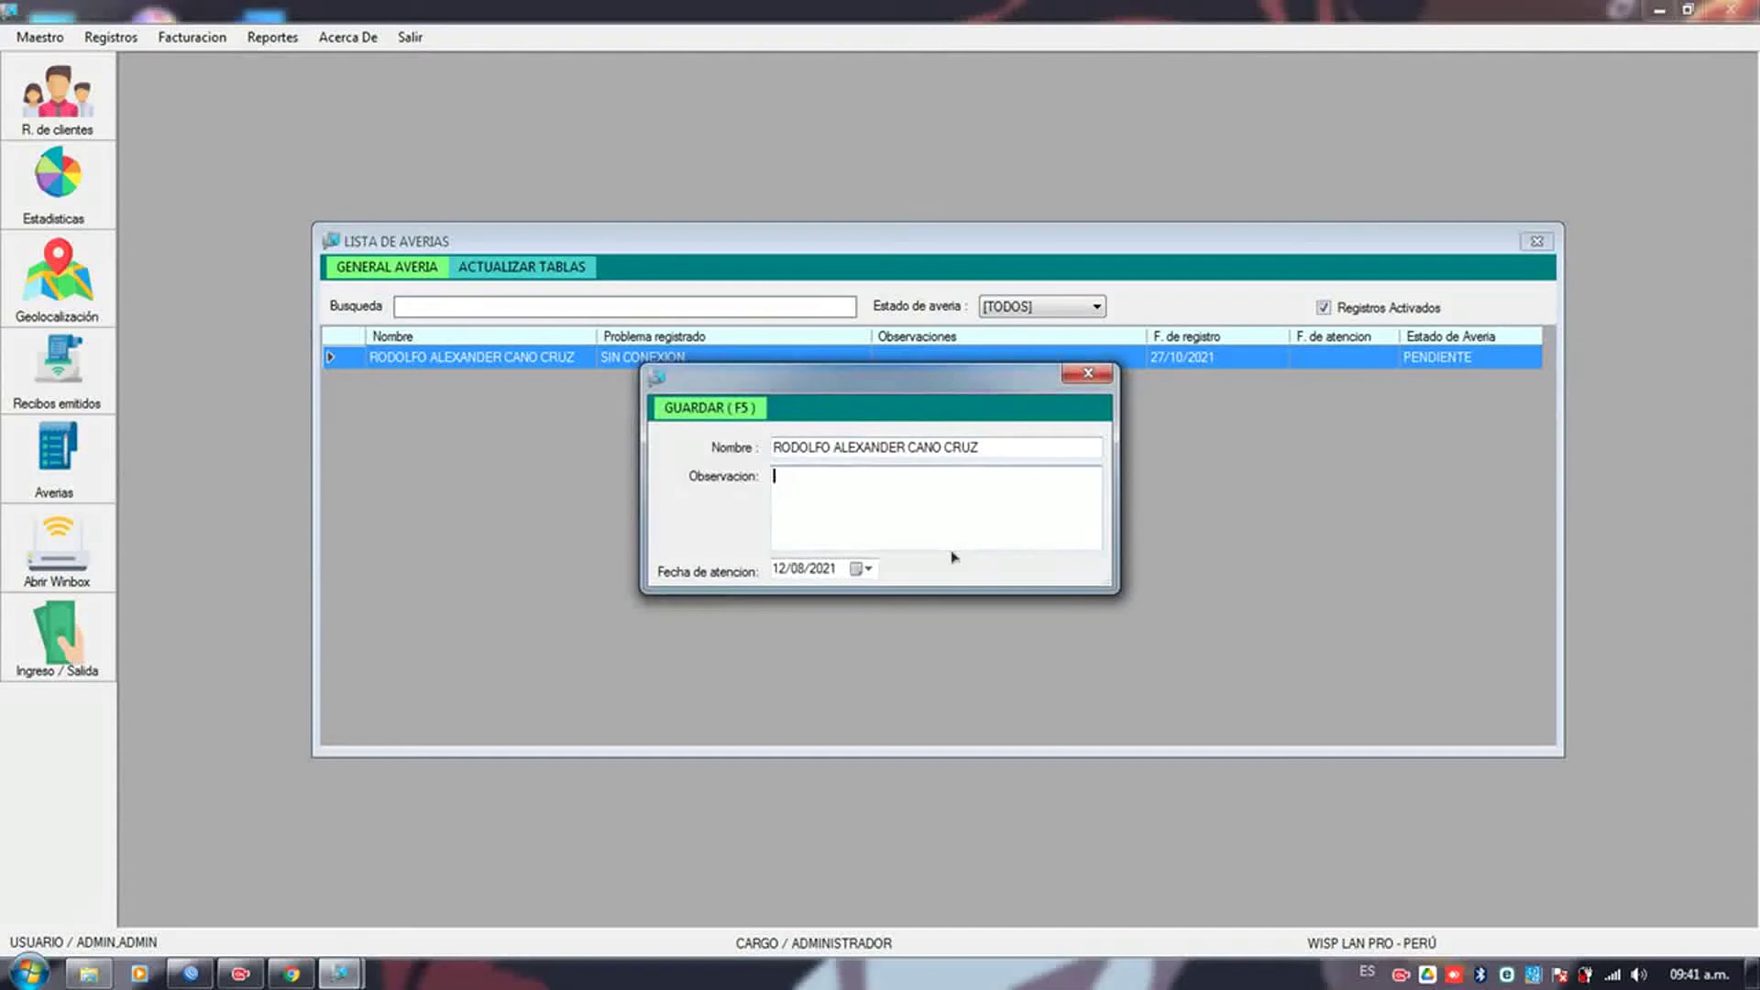
{"action": "type", "text": "SE VERIFICO QUE NO TENIA CXN"}
{"action": "key", "text": "BackSpace"}
{"action": "type", "text": "NEXION Y LA D"}
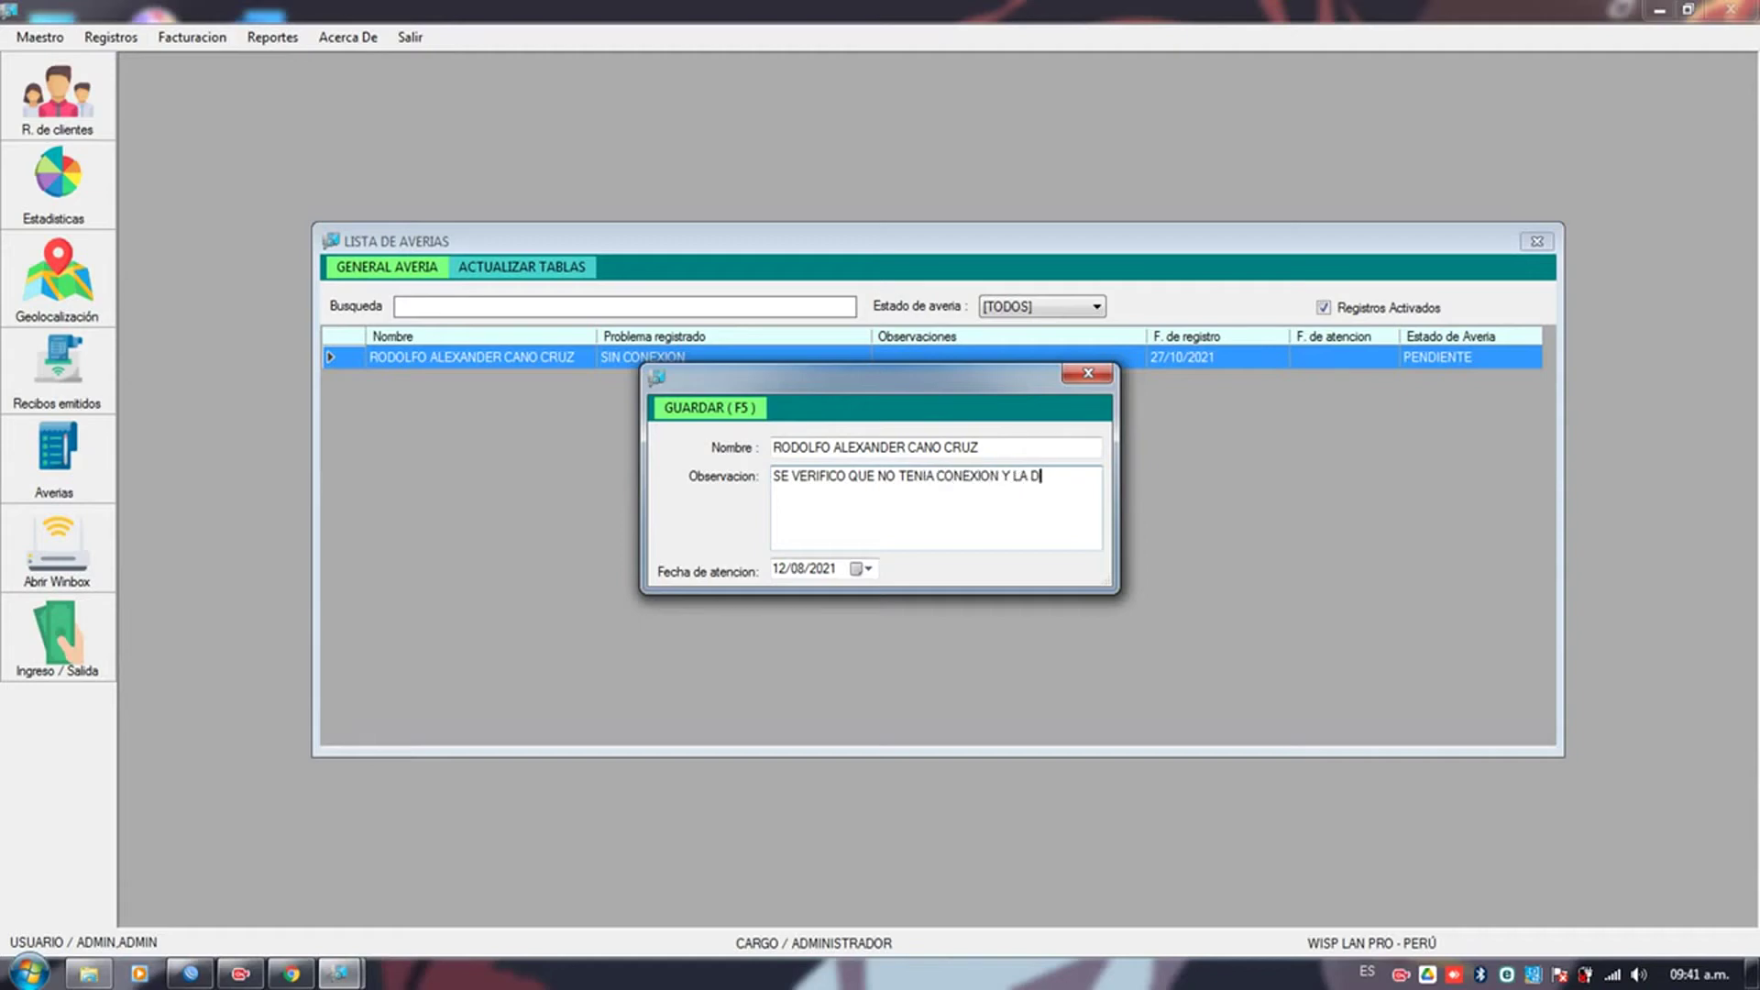
{"action": "type", "text": "FLLE"}
{"action": "type", "text": " SE CAUS"}
{"action": "type", "text": "OP"}
{"action": "type", "text": " POR"}
{"action": "key", "text": "BackSpace"}
{"action": "key", "text": "BackSpace"}
{"action": "key", "text": "BackSpace"}
{"action": "type", "text": "CABLE UTP DAÑADO"}
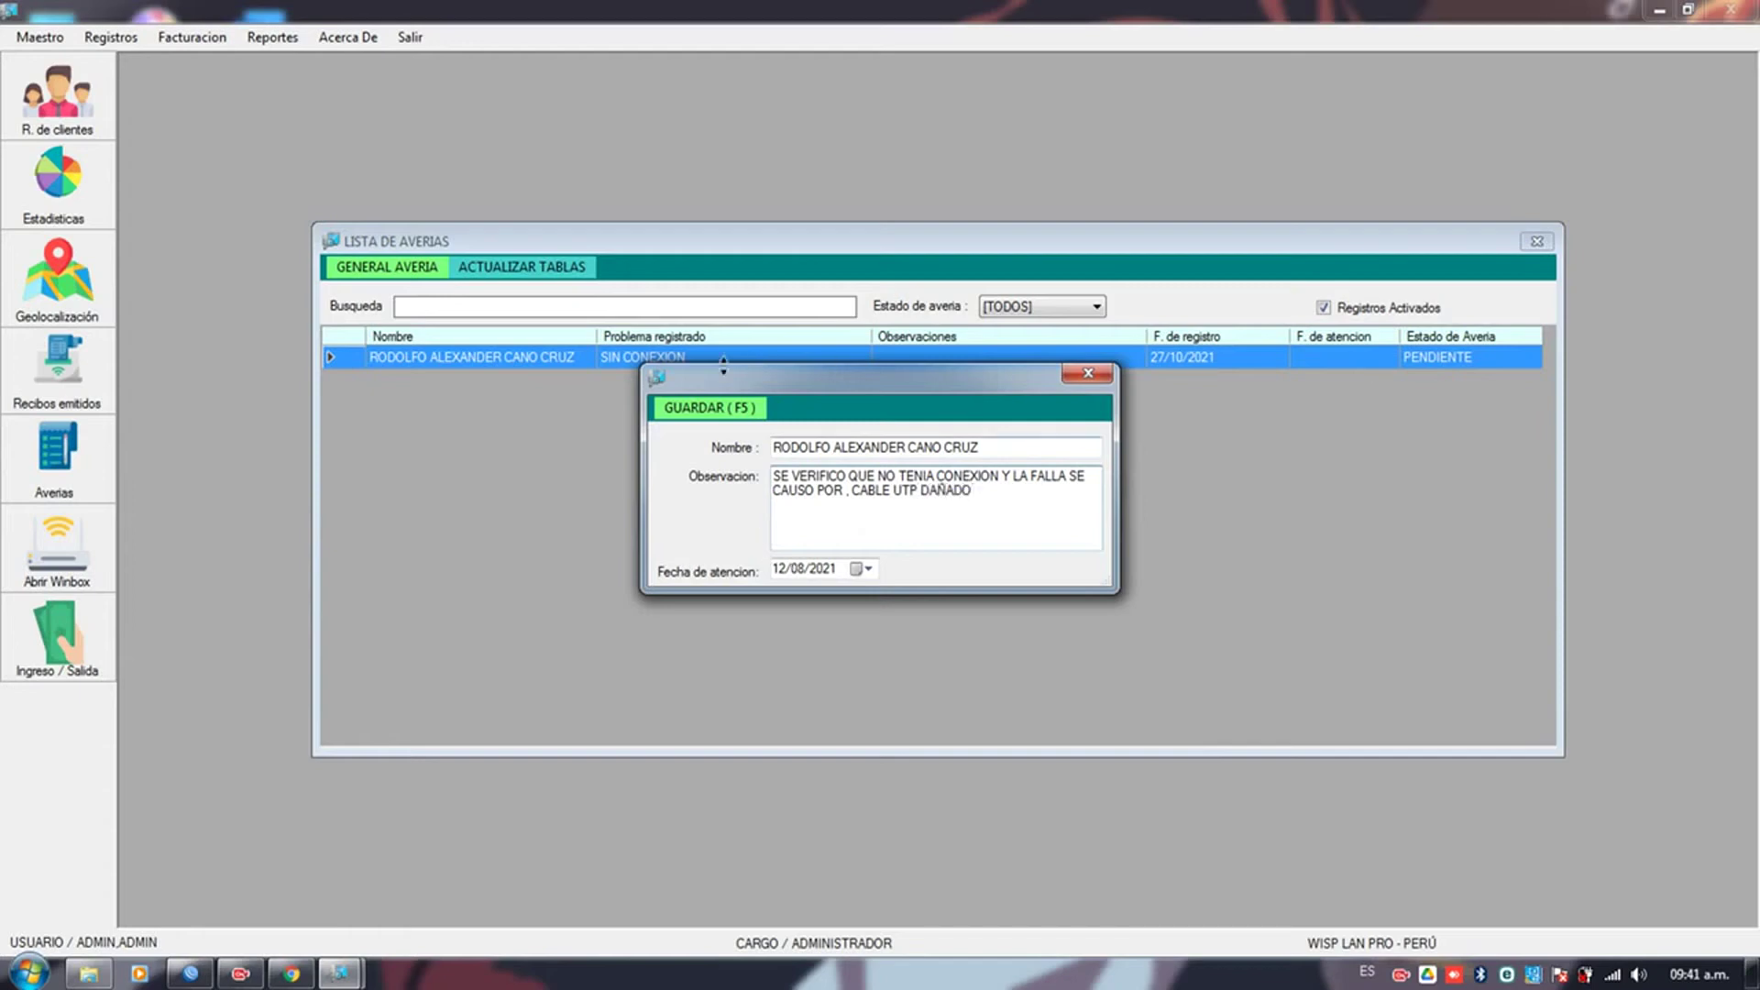
{"action": "left_click", "coordinate": [708, 407]}
{"action": "left_click", "coordinate": [953, 570]}
- View the printable report of the settled fault and close it
{"action": "right_click", "coordinate": [675, 359]}
{"action": "left_click", "coordinate": [786, 397]}
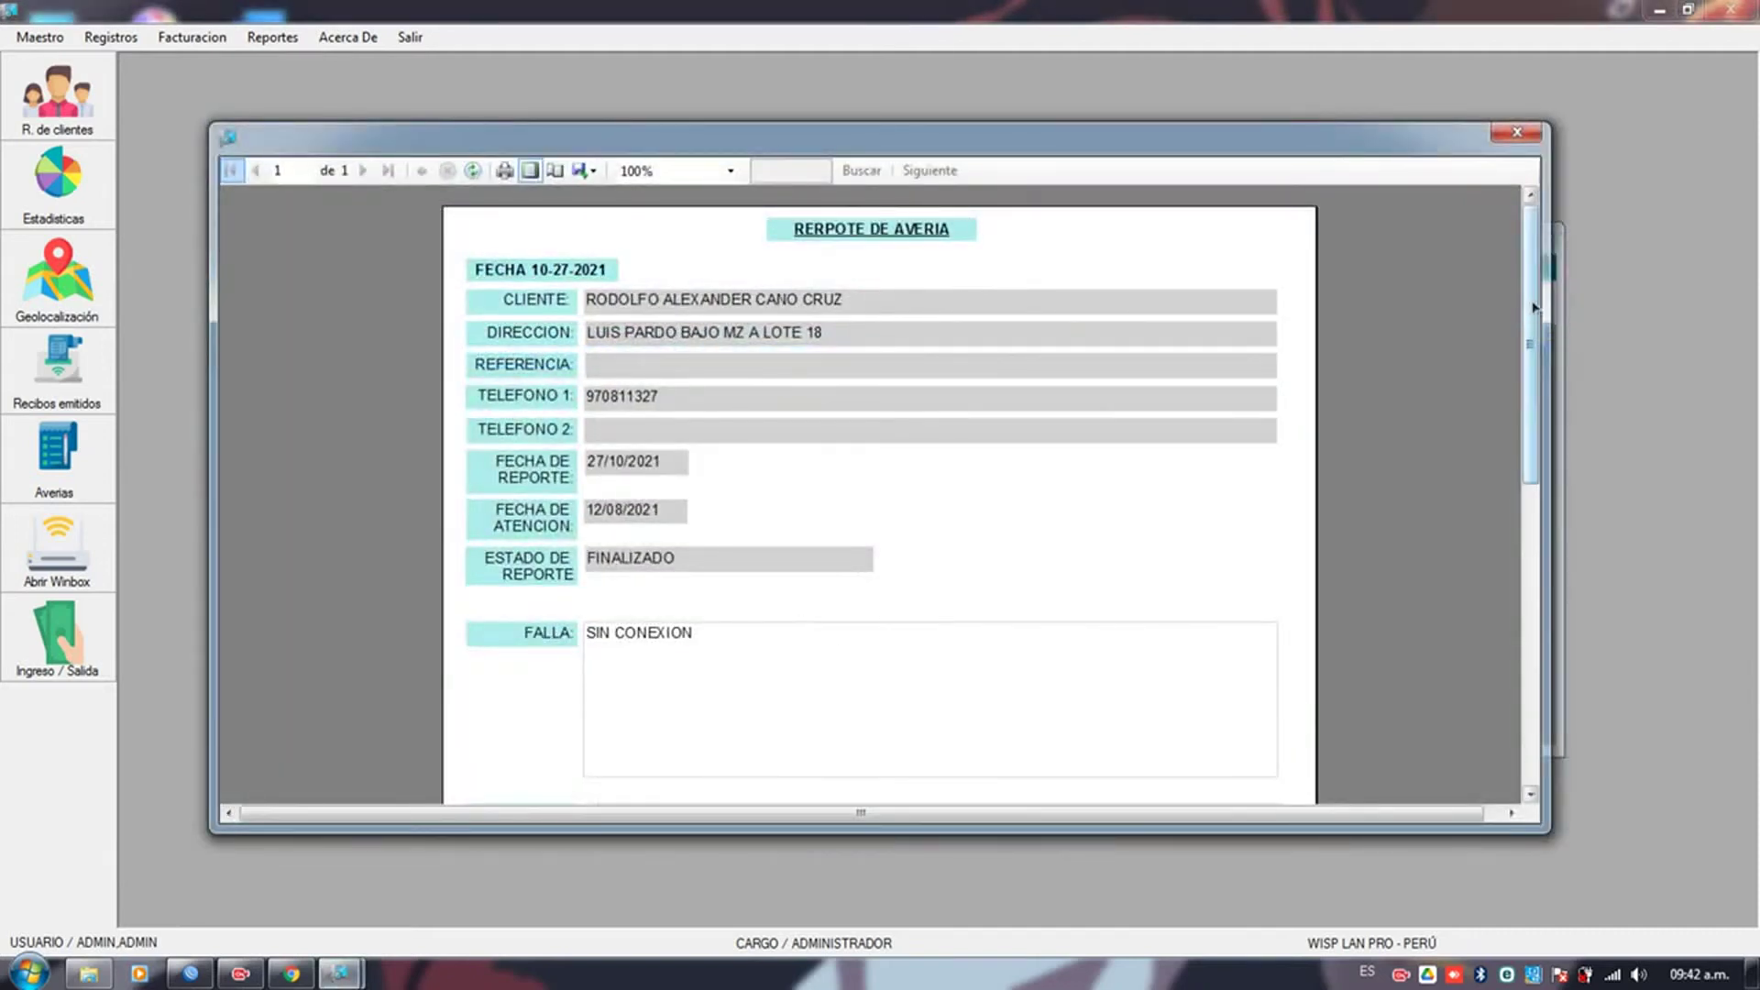
{"action": "mouse_move", "coordinate": [1533, 307]}
{"action": "left_mouse_down"}
{"action": "mouse_move", "coordinate": [1528, 632]}
{"action": "mouse_move", "coordinate": [1526, 273]}
{"action": "left_mouse_up"}
{"action": "left_click", "coordinate": [1517, 132]}
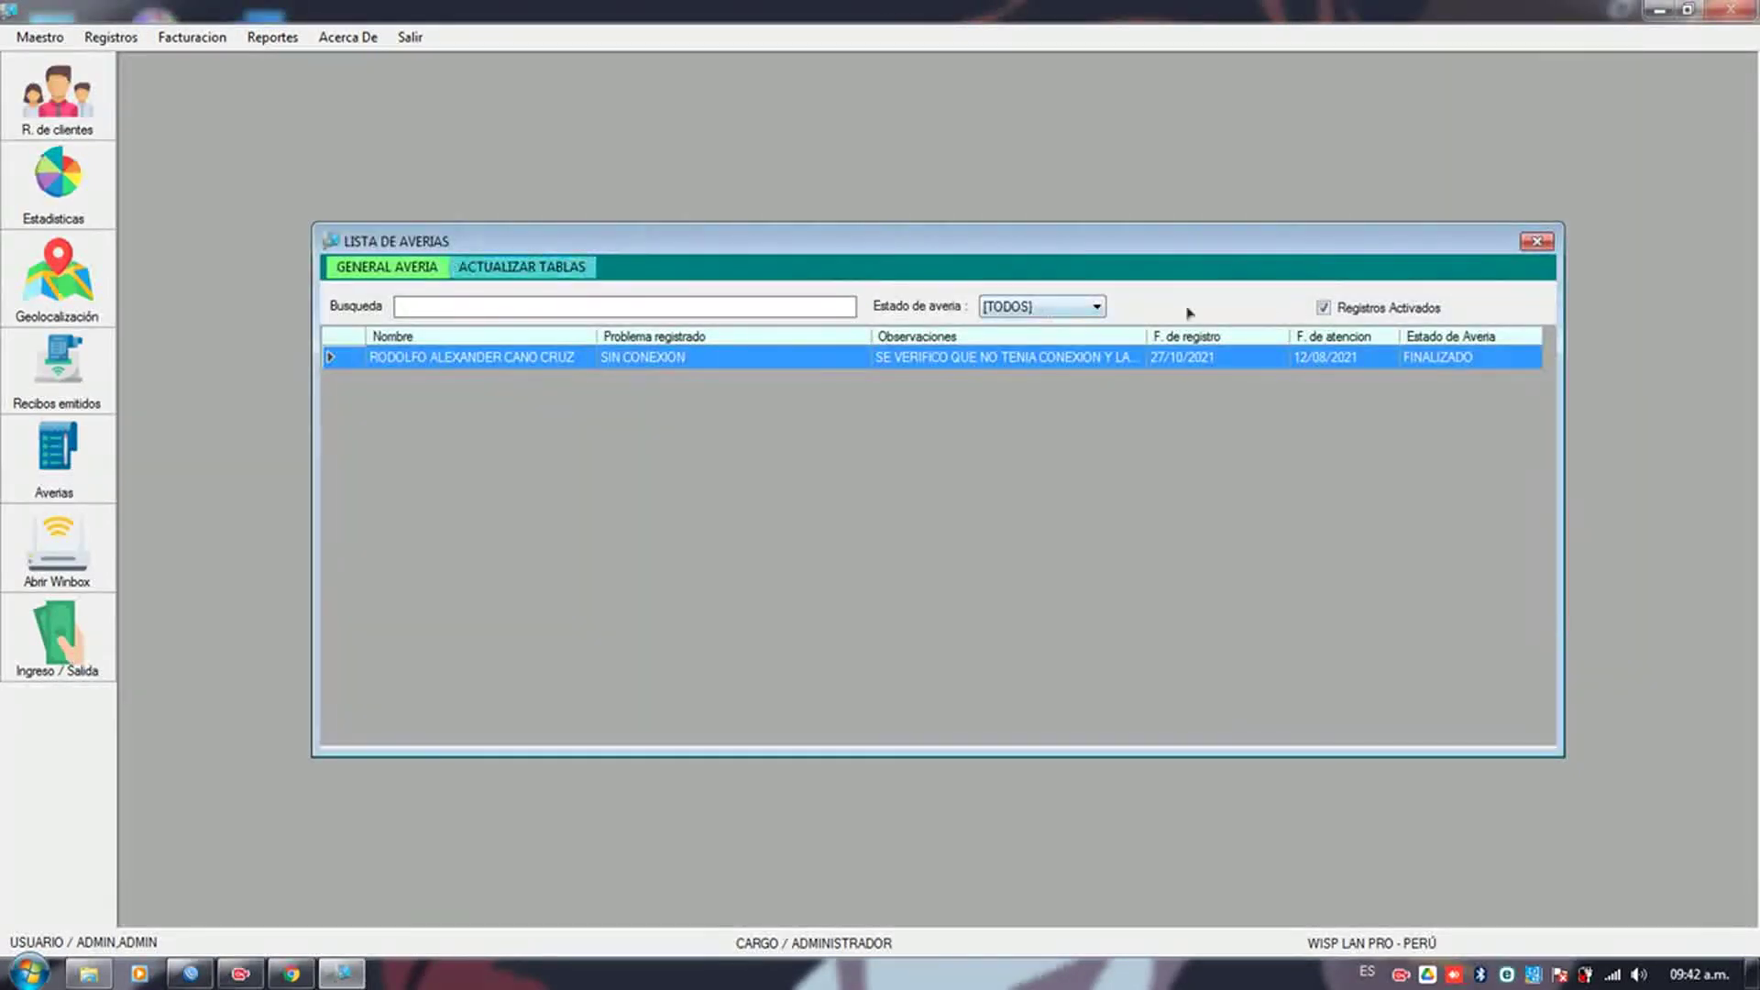
- Register a new fault for the sixth client listed, with the problem description left empty, and save it
{"action": "left_click", "coordinate": [396, 266]}
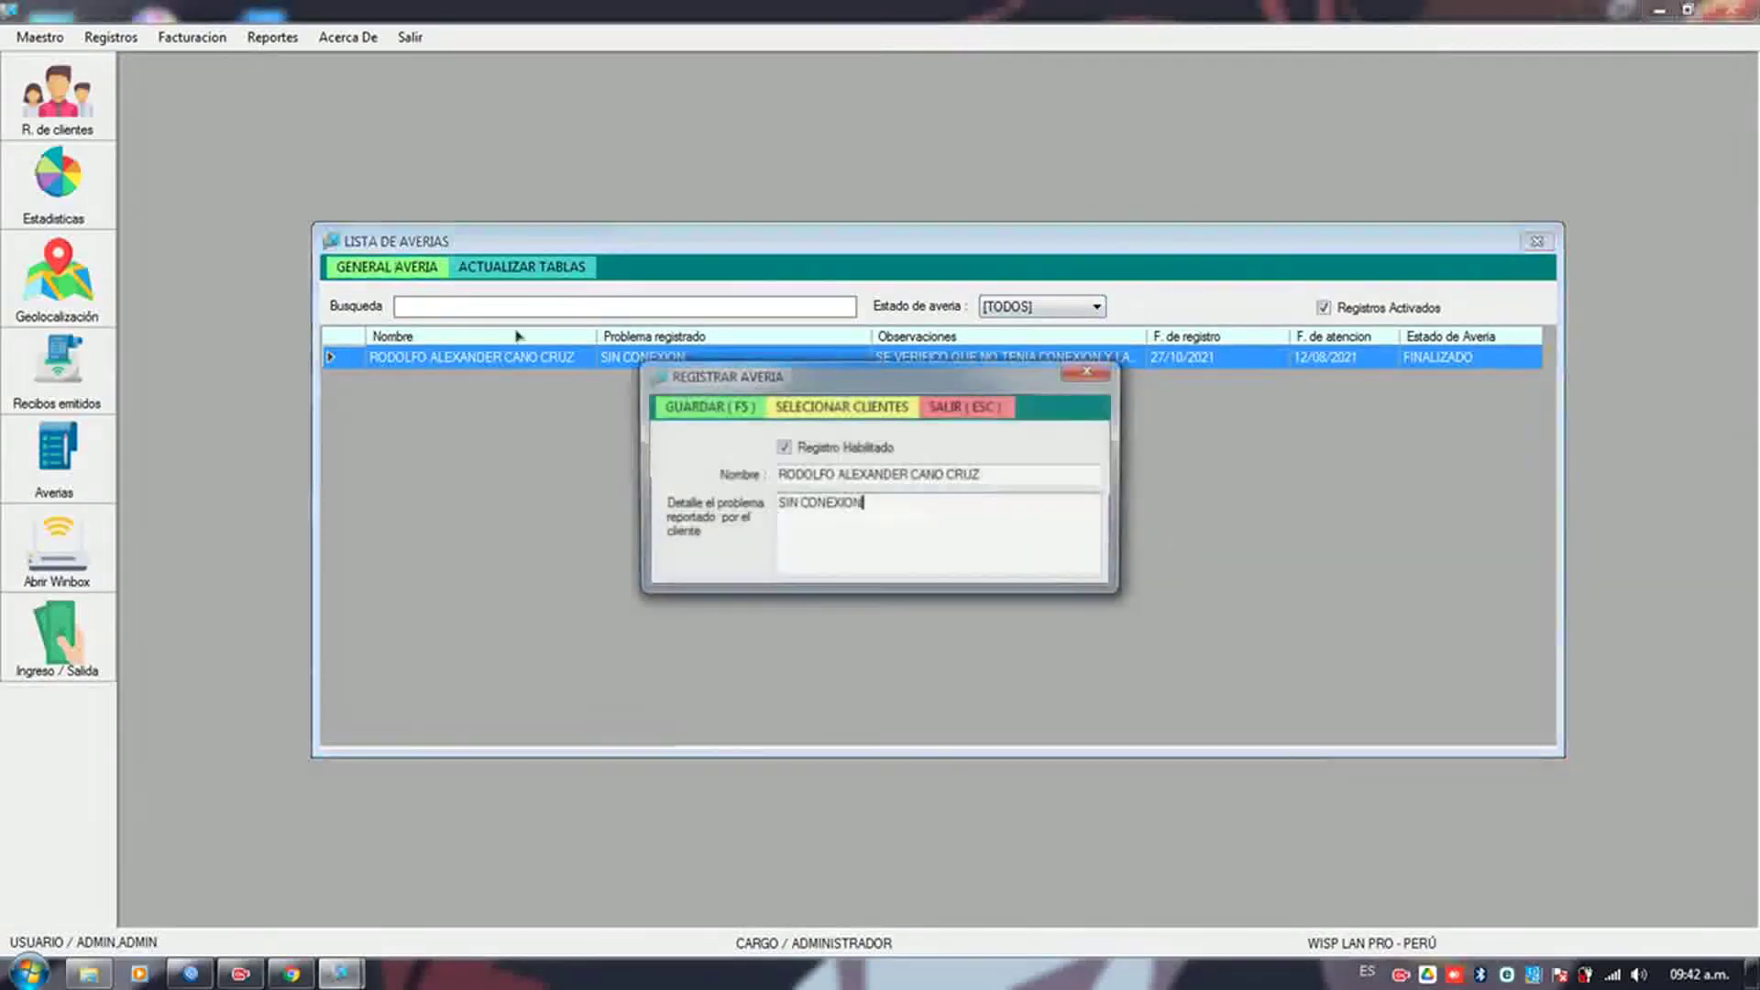
{"action": "left_click", "coordinate": [848, 414]}
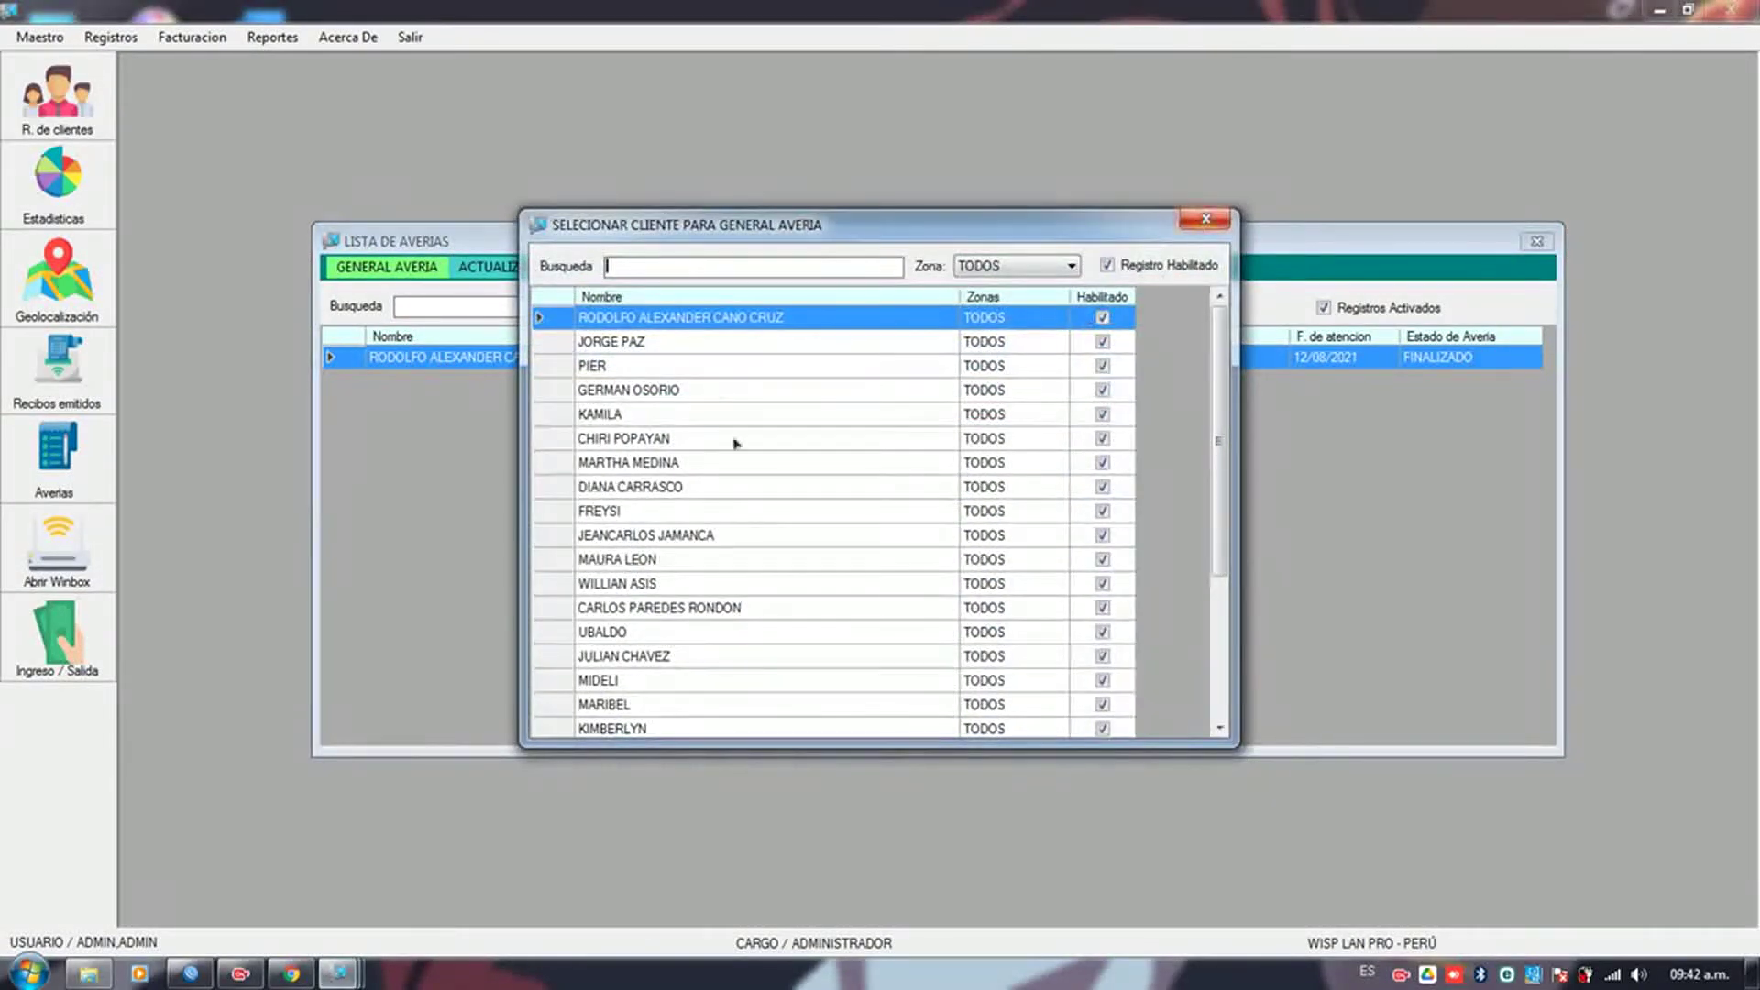
{"action": "double_click", "coordinate": [675, 439]}
{"action": "key", "text": "BackSpace"}
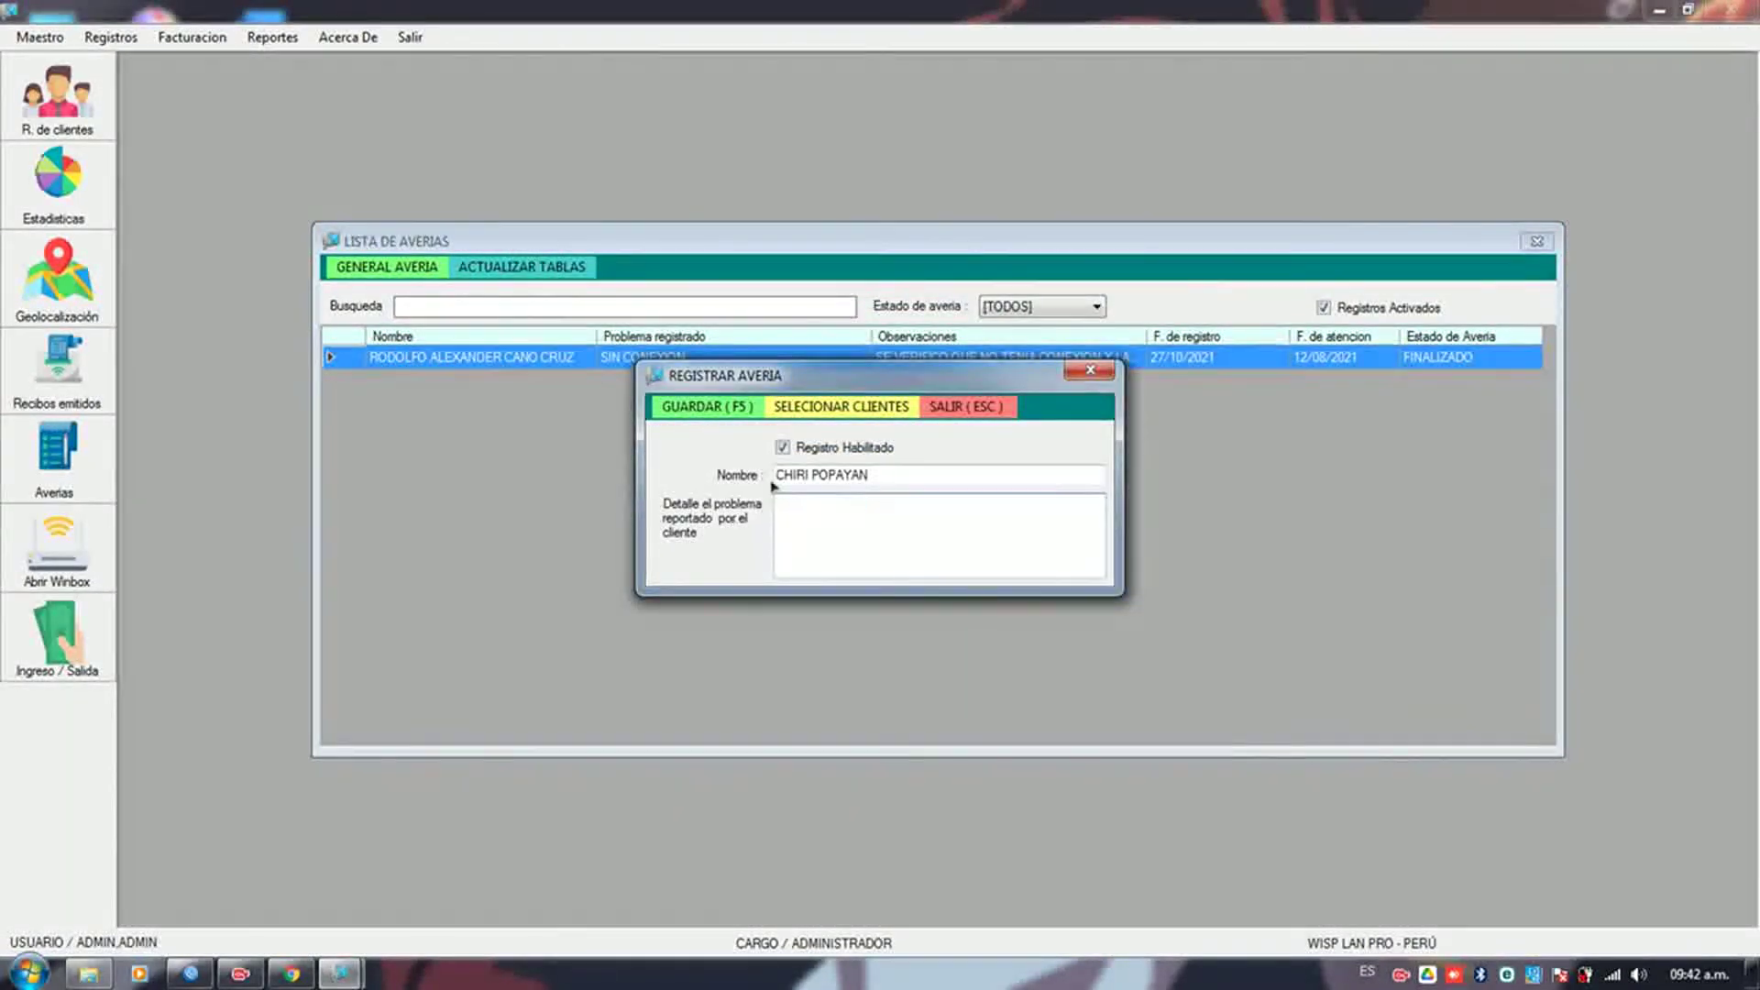
{"action": "left_click", "coordinate": [709, 406]}
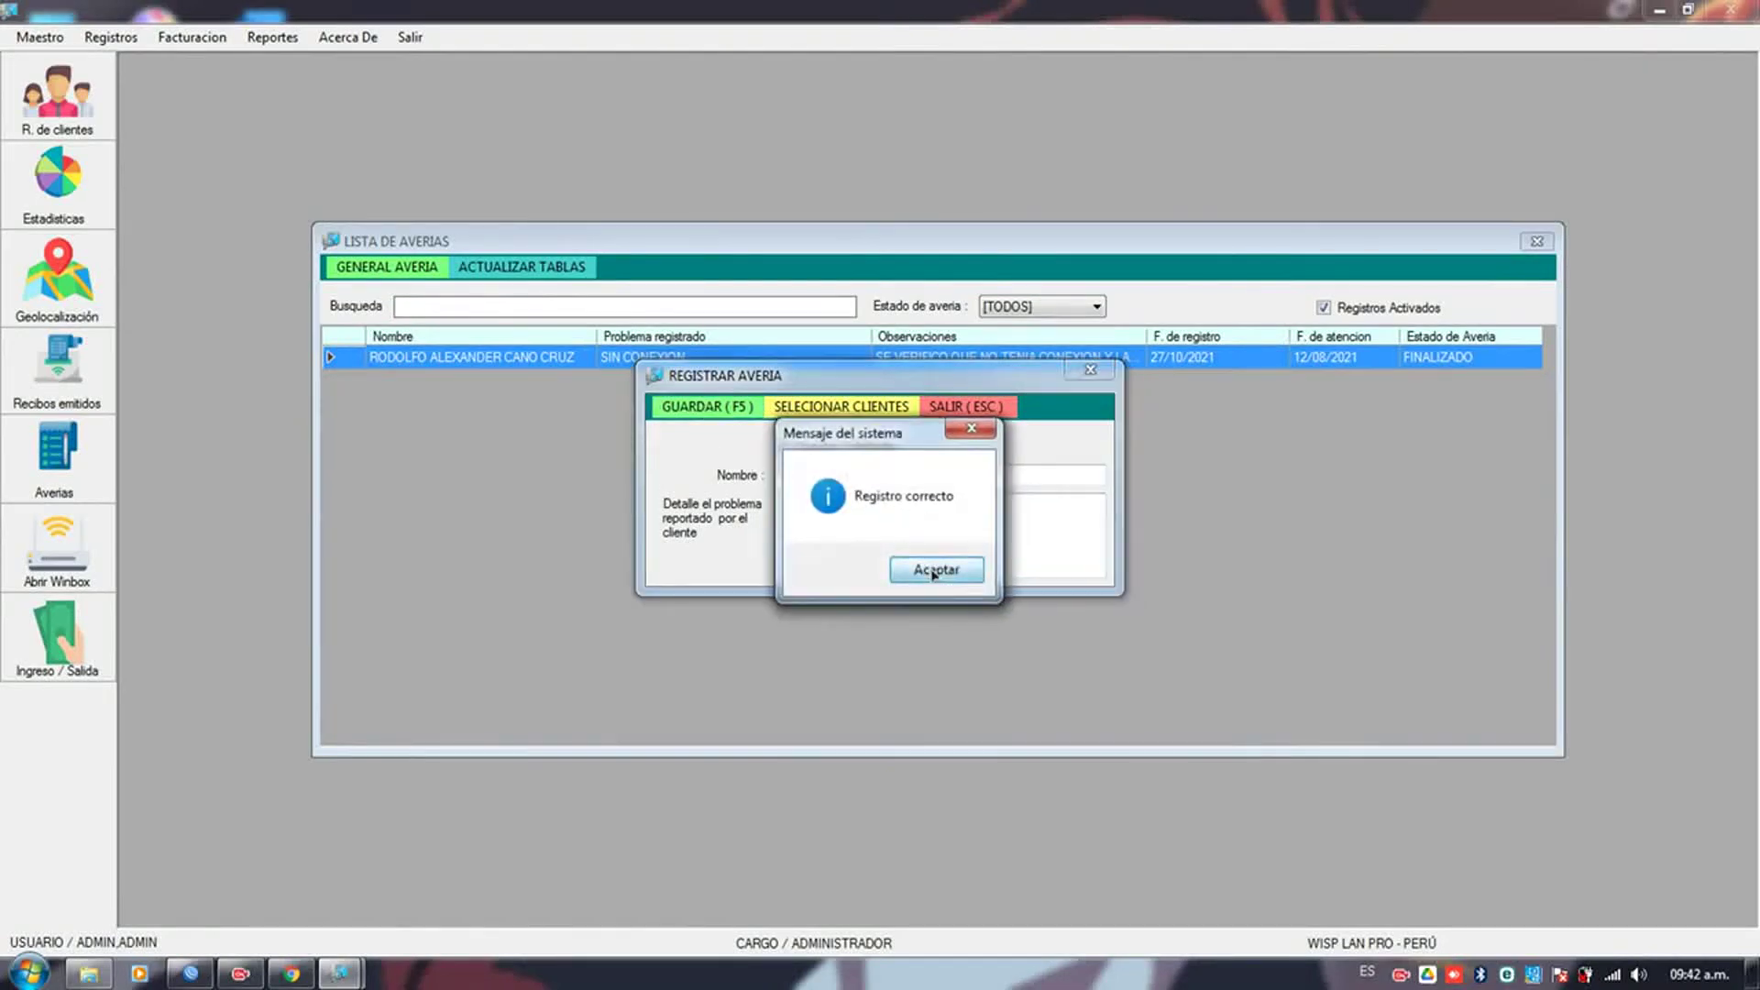
{"action": "left_click", "coordinate": [933, 570]}
{"action": "left_click", "coordinate": [1054, 387]}
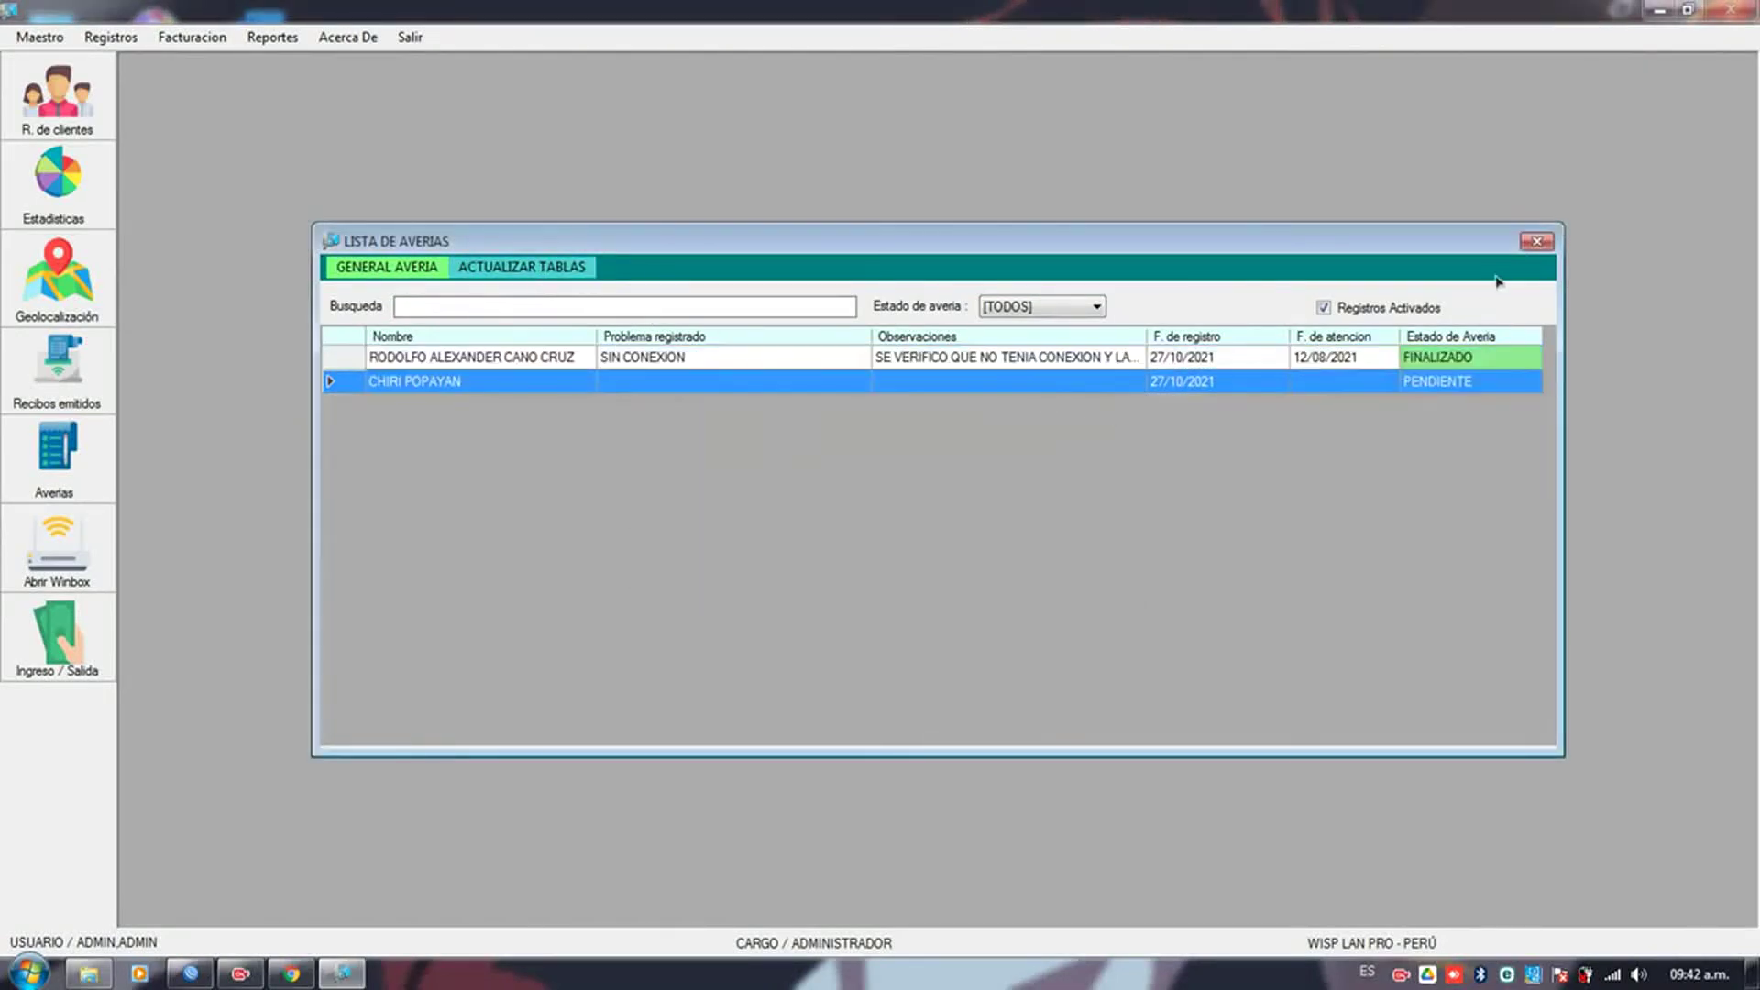
- Close the fault list and view the statistics dashboard (Estadisticas)
{"action": "left_click", "coordinate": [1536, 241]}
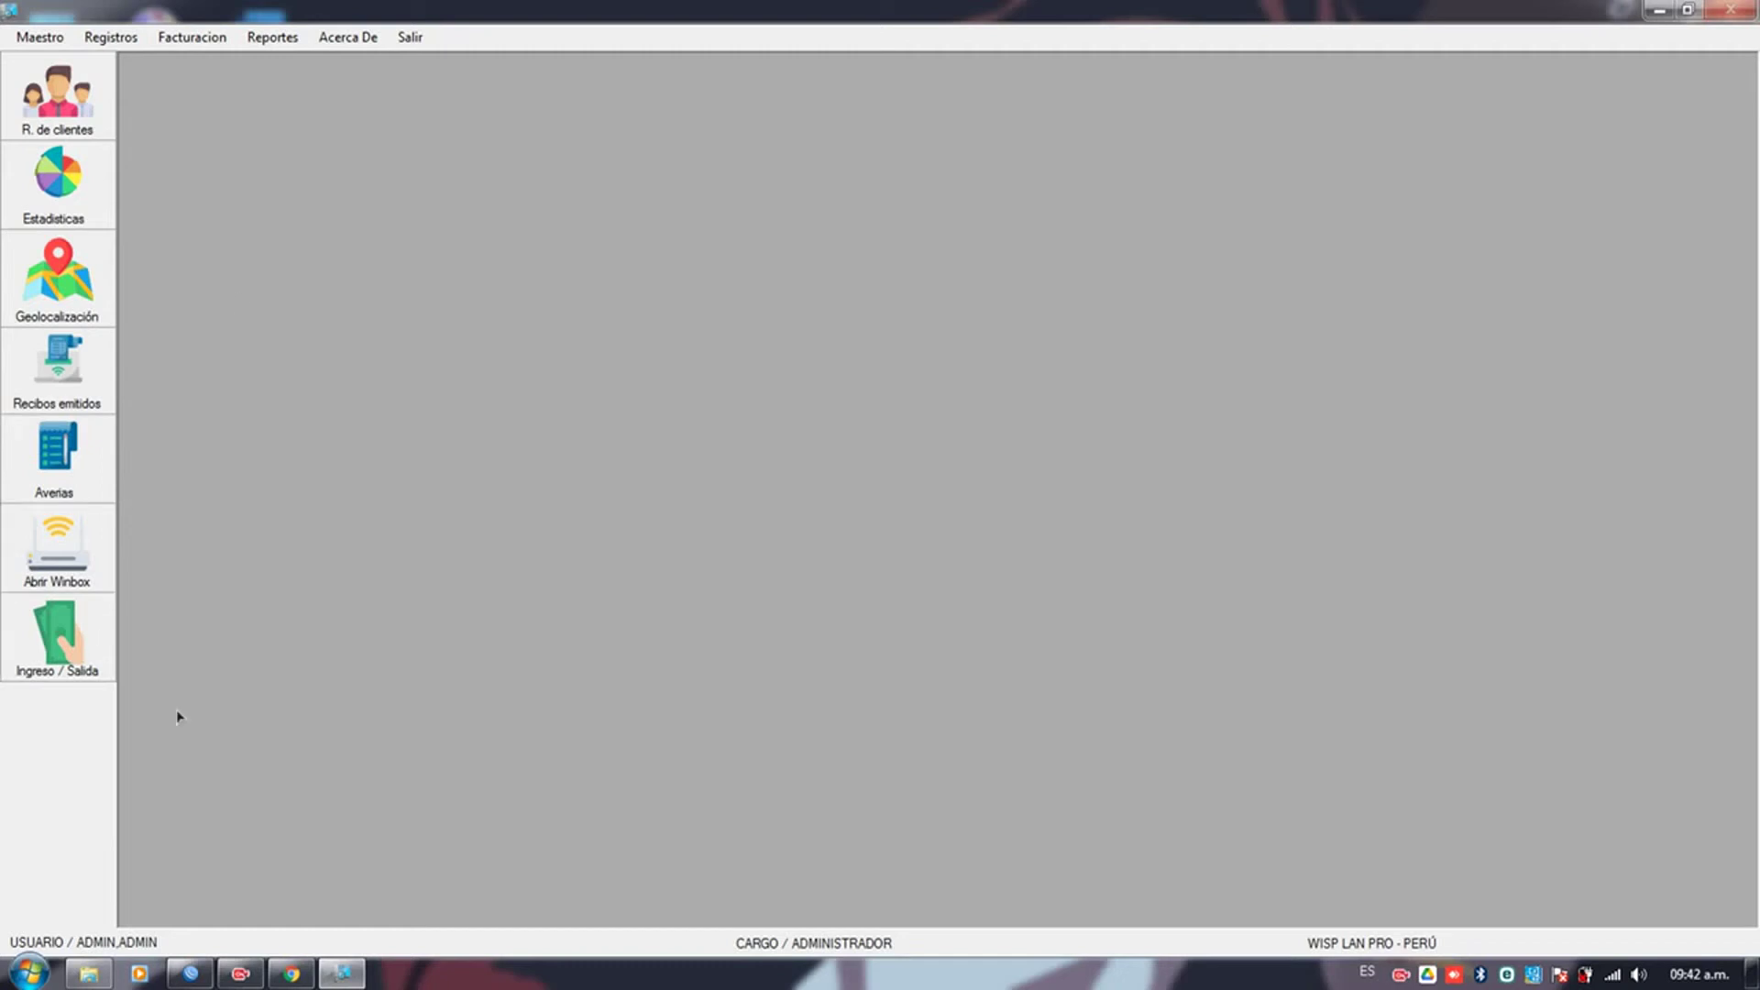
{"action": "left_click", "coordinate": [77, 209]}
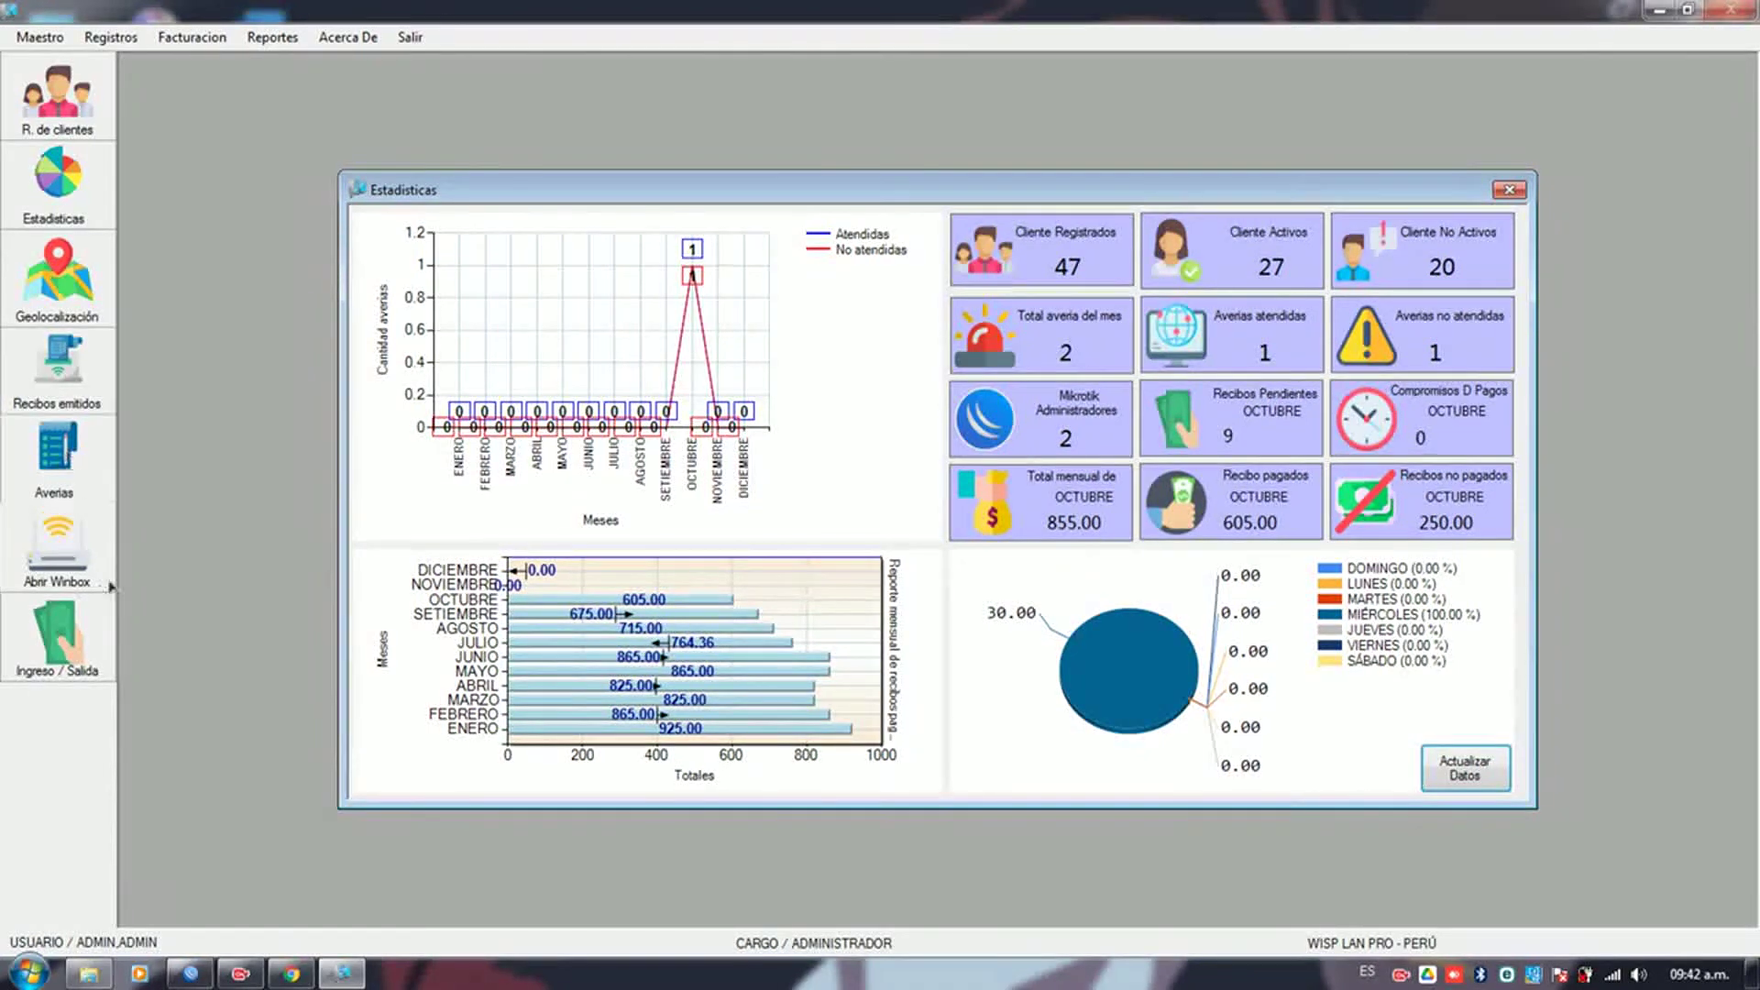
- Open the income and expense list and start a new record for the service SERVICIO DE PAGO DE RECIBO DE LUZ
{"action": "left_click", "coordinate": [57, 642]}
{"action": "left_click", "coordinate": [321, 273]}
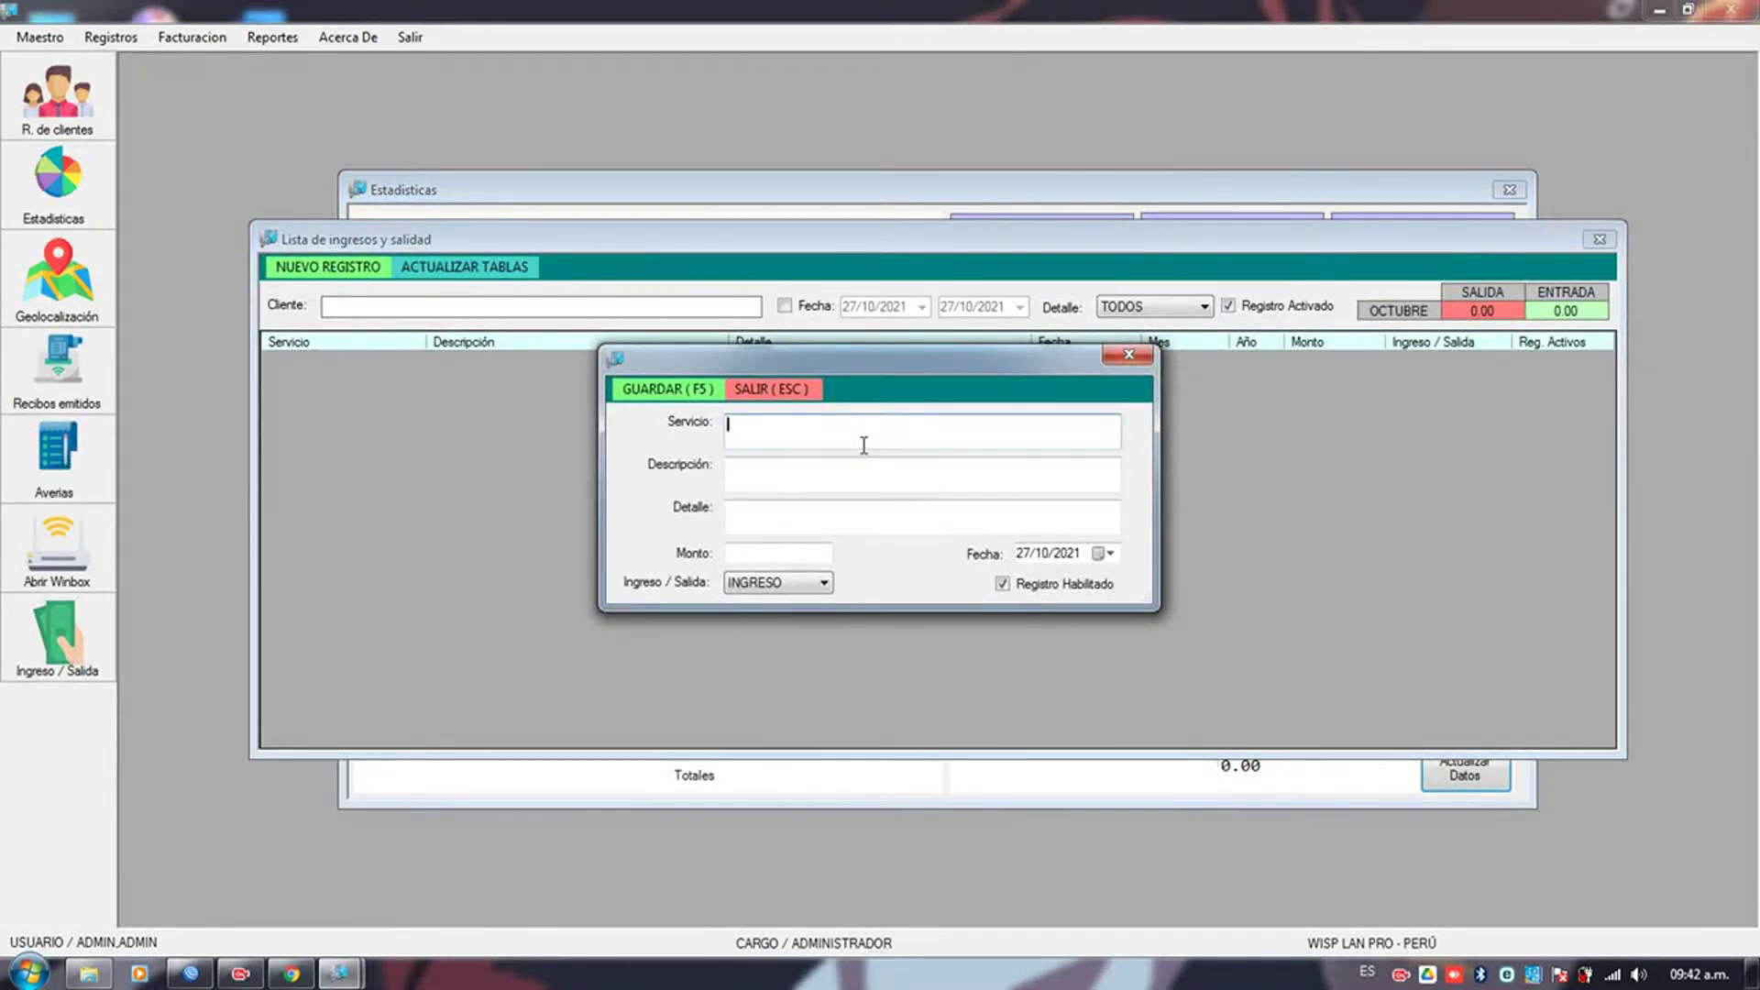
{"action": "type", "text": "SERE"}
{"action": "type", "text": "ICIO "}
{"action": "type", "text": "DE "}
{"action": "type", "text": "PAGO POR"}
{"action": "key", "text": "BackSpace"}
{"action": "key", "text": "BackSpace"}
{"action": "key", "text": "BackSpace"}
{"action": "key", "text": "BackSpace"}
{"action": "key", "text": "BackSpace"}
{"action": "type", "text": "DE RECUR"}
{"action": "key", "text": "BackSpace"}
{"action": "type", "text": "BO DE LUZ"}
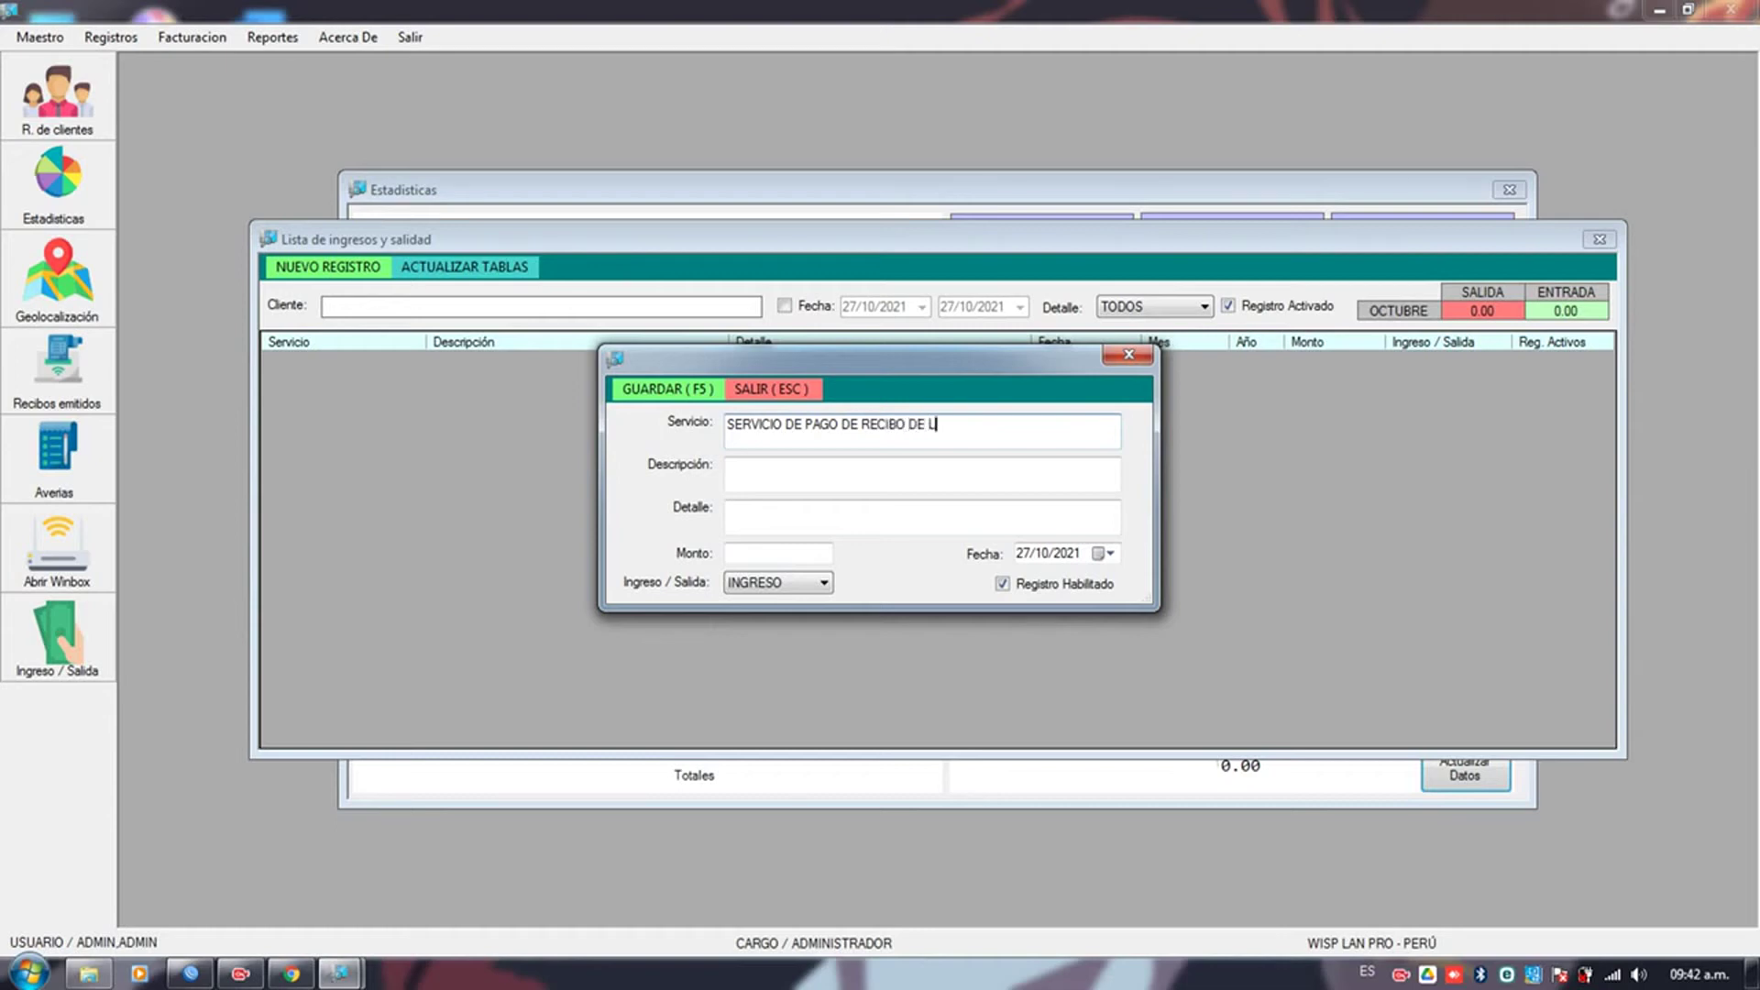
- Set the record's amount to 150.00 and its type to SALIDA, and save it
{"action": "left_click", "coordinate": [749, 550]}
{"action": "type", "text": "1503"}
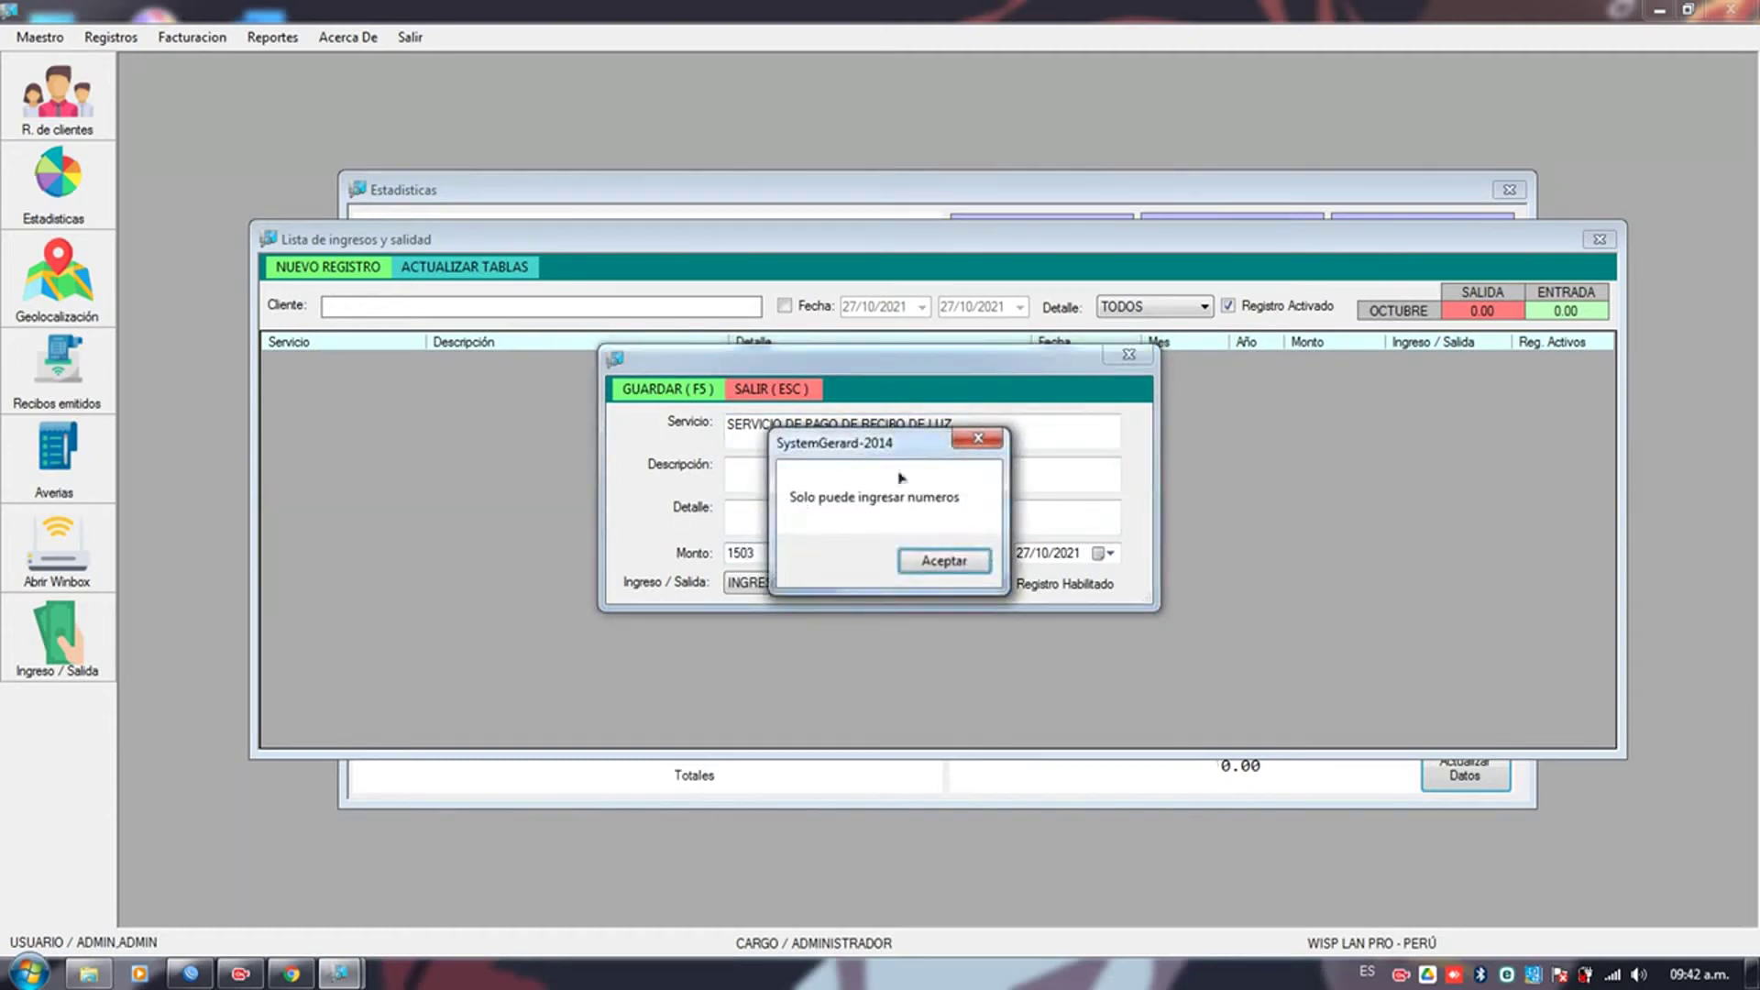
{"action": "left_click", "coordinate": [937, 561]}
{"action": "key", "text": "BackSpace"}
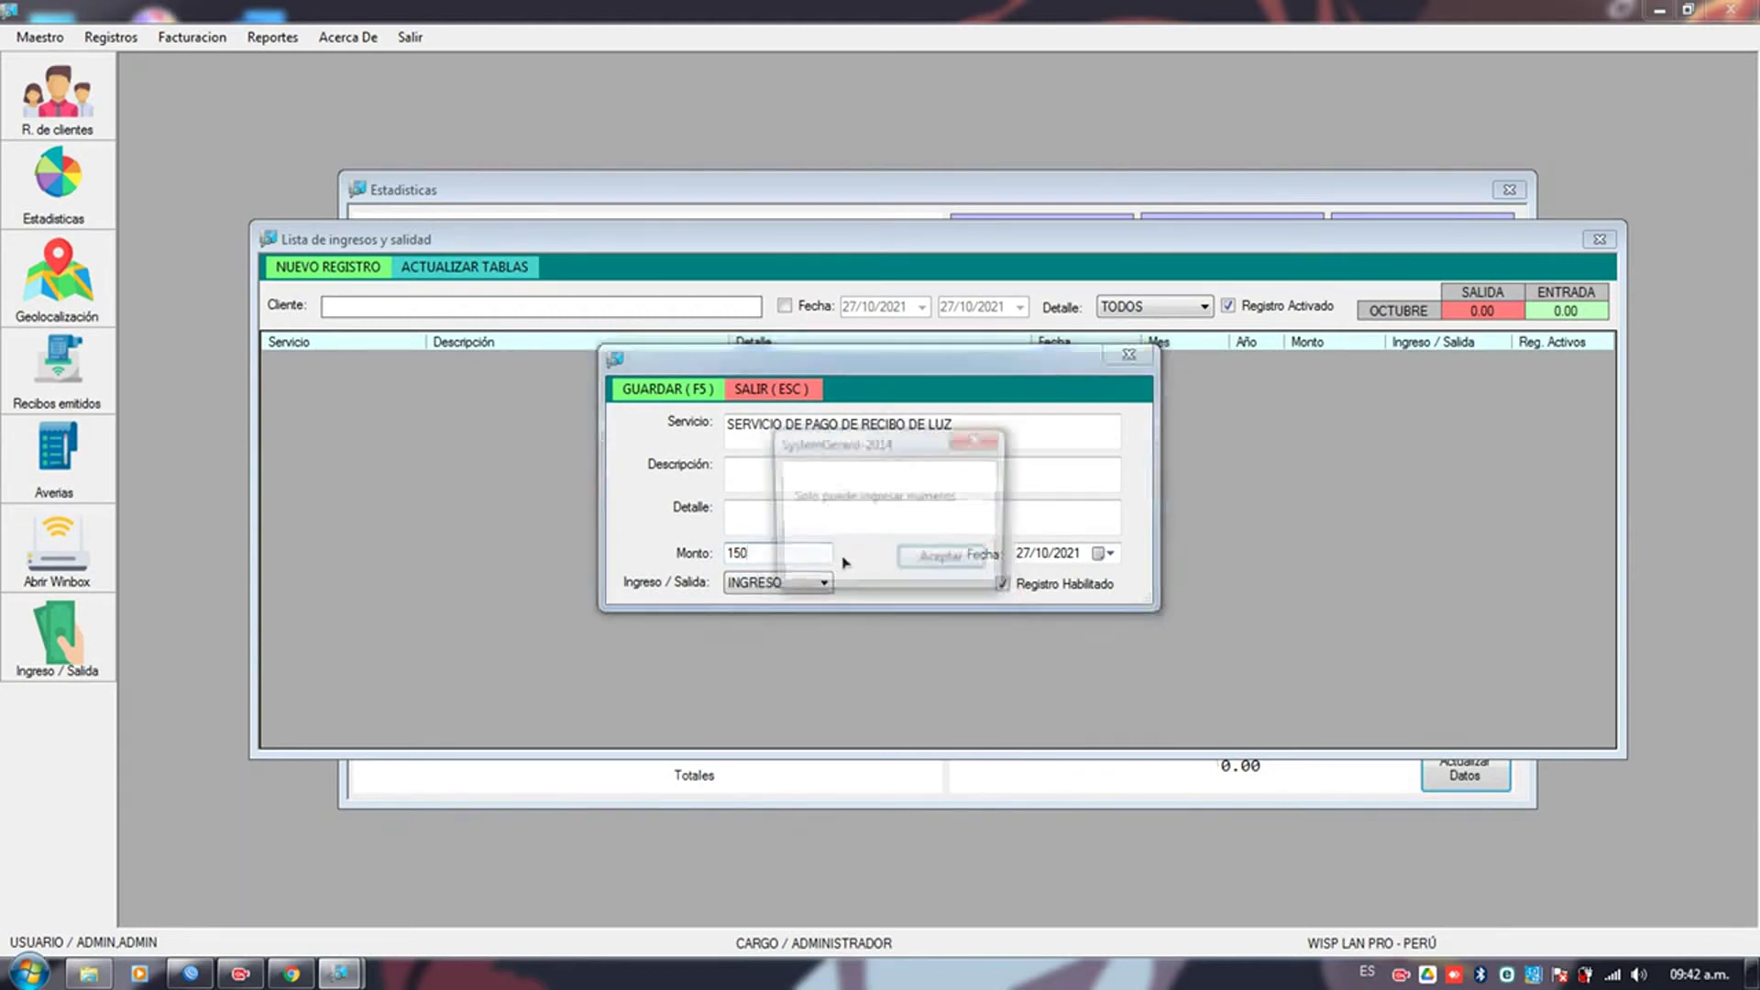
{"action": "key", "text": "Return"}
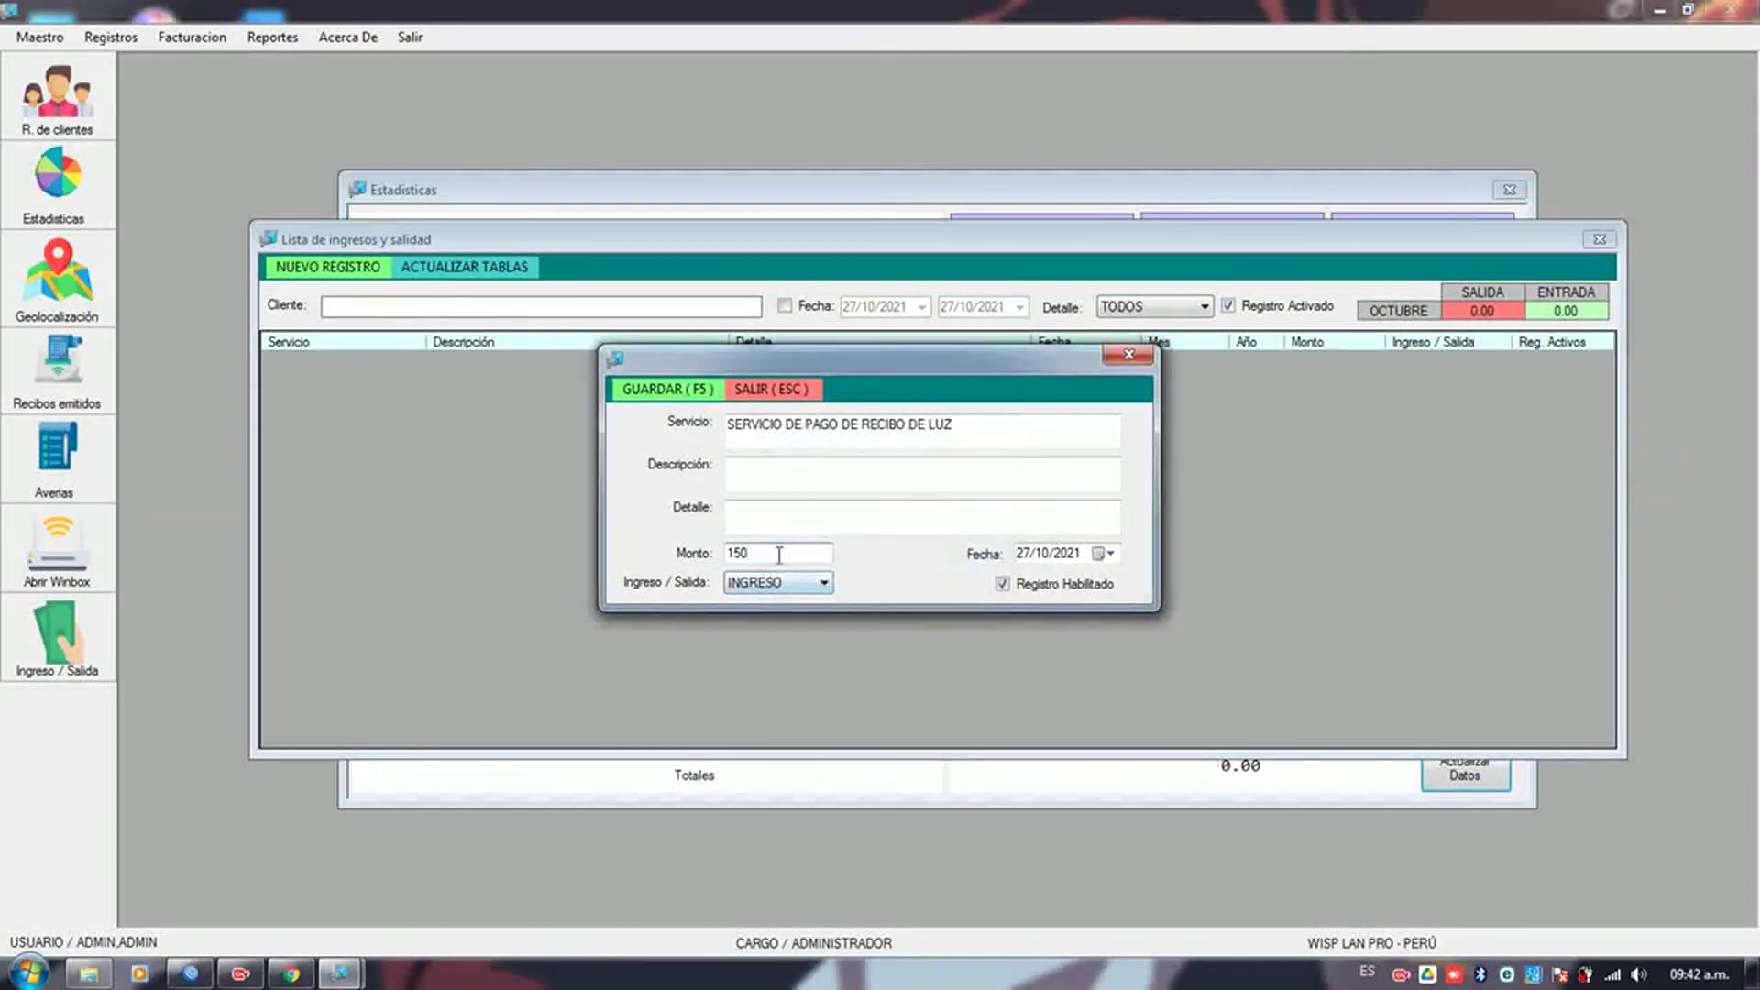
{"action": "key", "text": "BackSpace"}
{"action": "key", "text": "BackSpace"}
{"action": "key", "text": "BackSpace"}
{"action": "type", "text": "150,00"}
{"action": "left_click", "coordinate": [824, 583]}
{"action": "left_click", "coordinate": [784, 623]}
{"action": "left_click", "coordinate": [668, 393]}
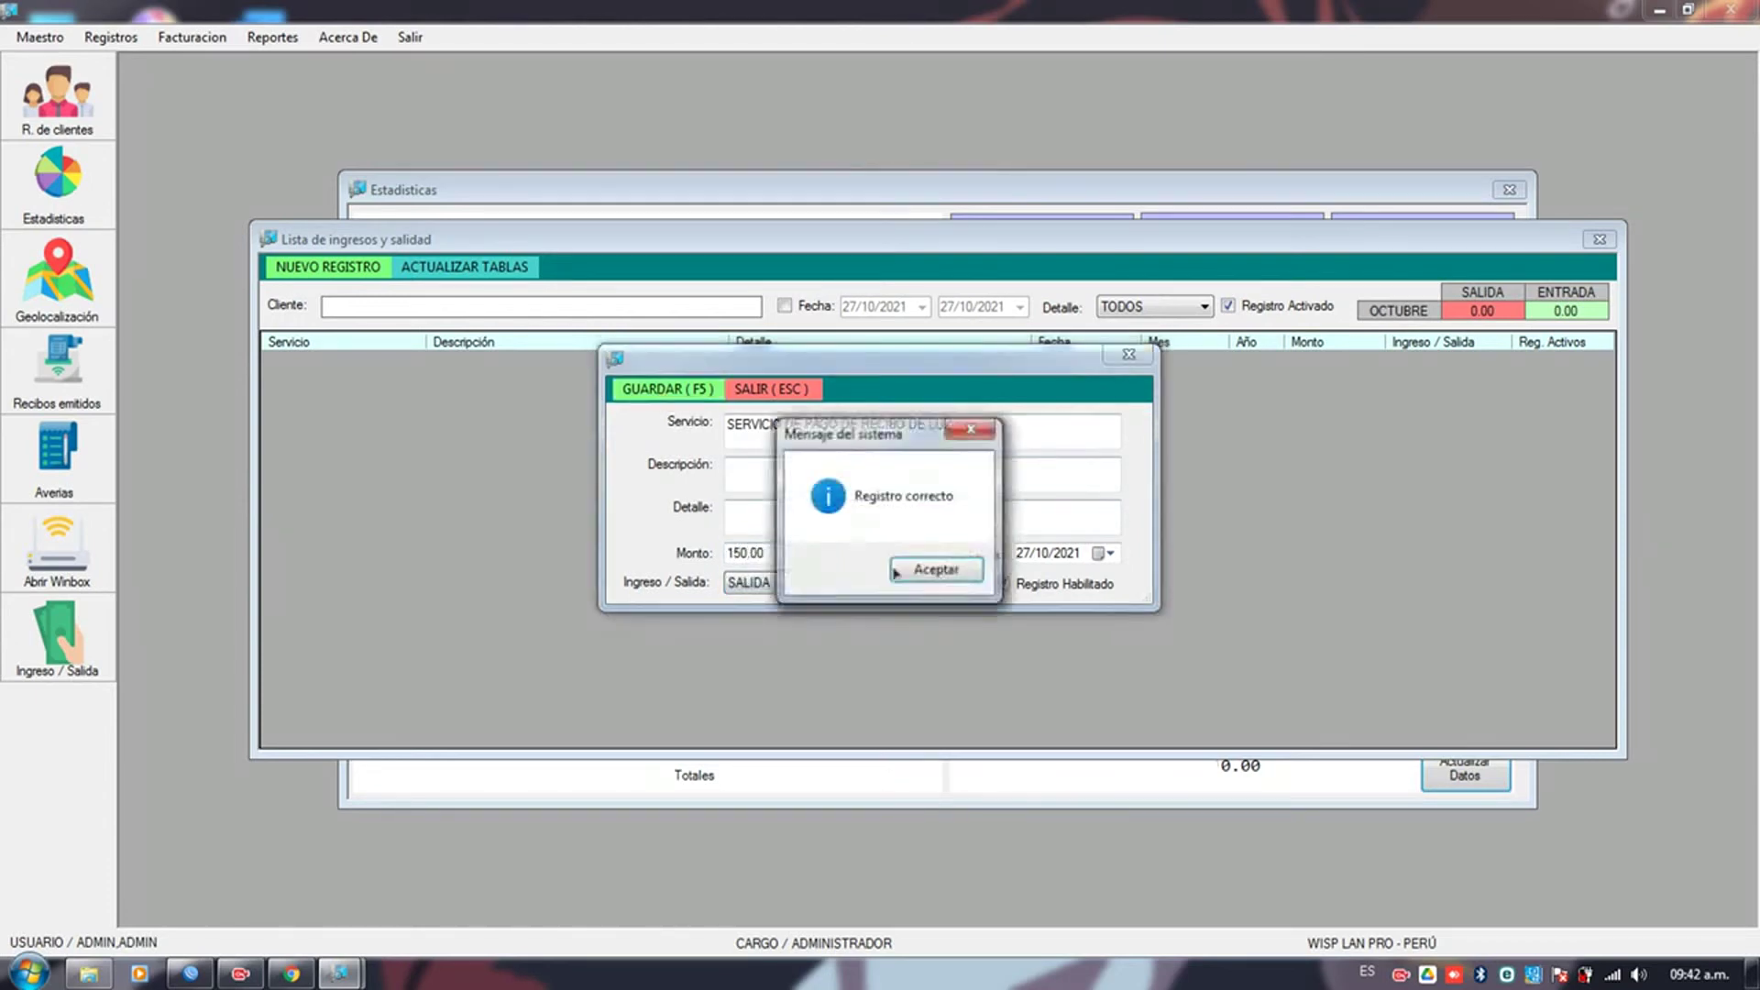
{"action": "left_click", "coordinate": [934, 569]}
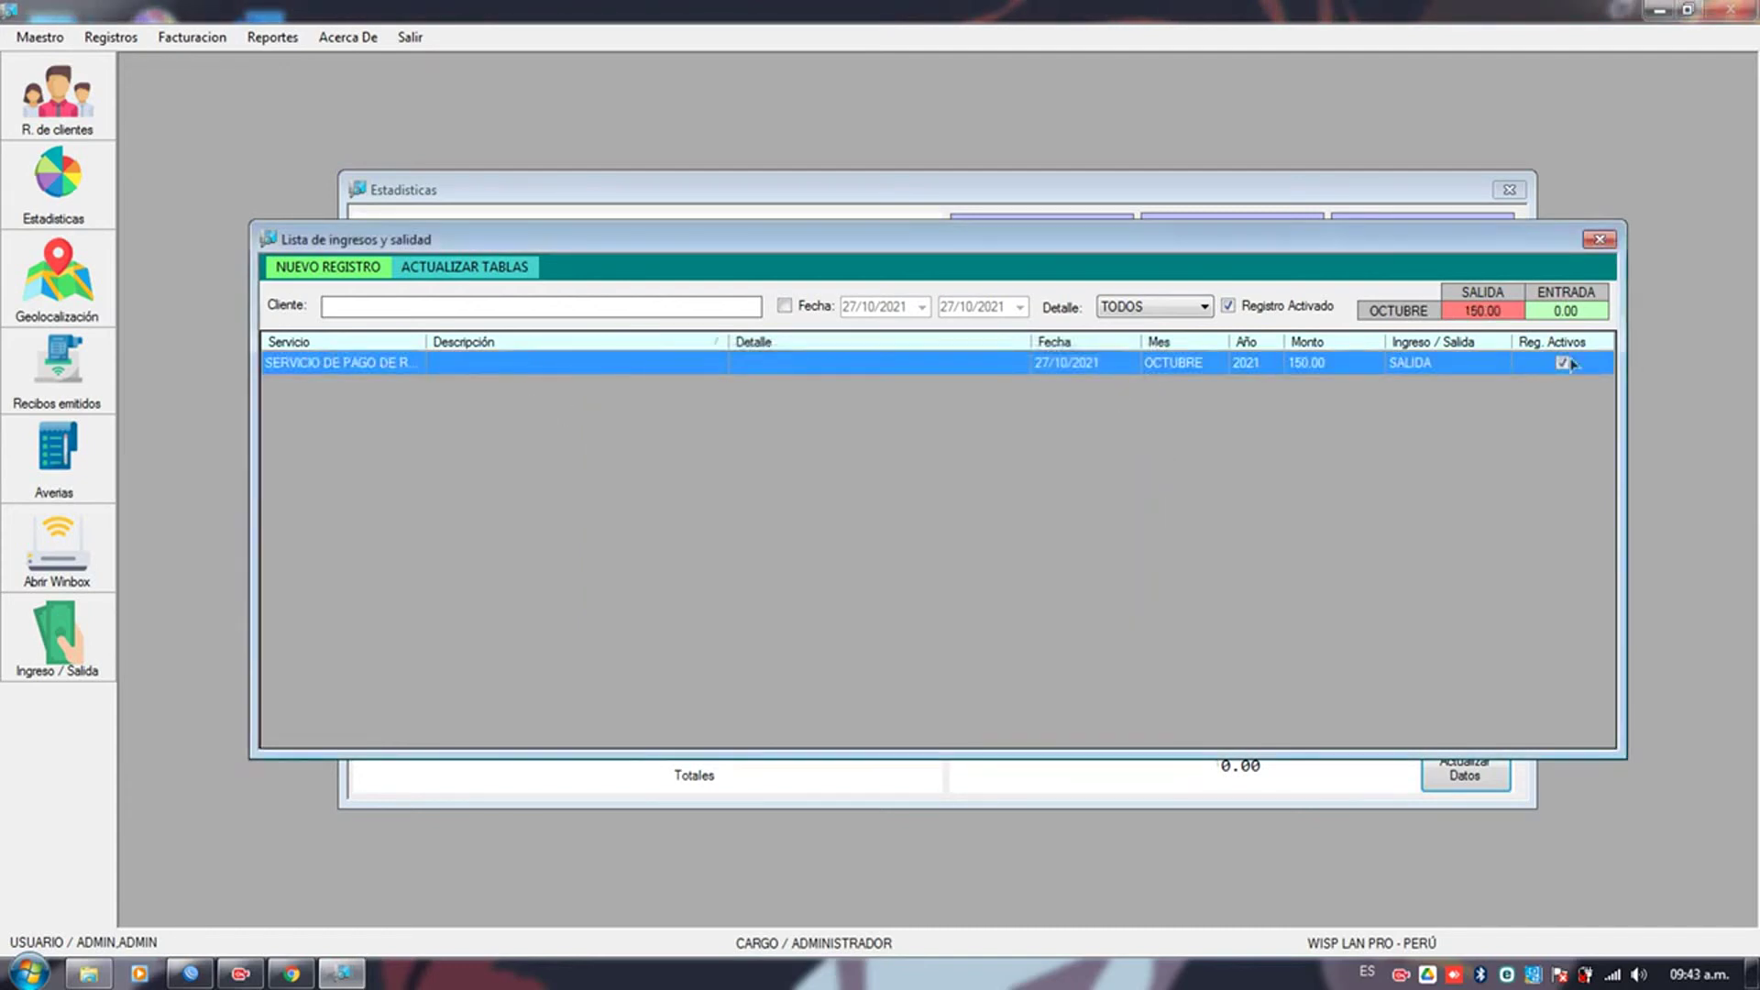
- Start another income and expense record for the service INGRESO POR TRABAJOS REALZADOS
{"action": "left_click", "coordinate": [331, 265]}
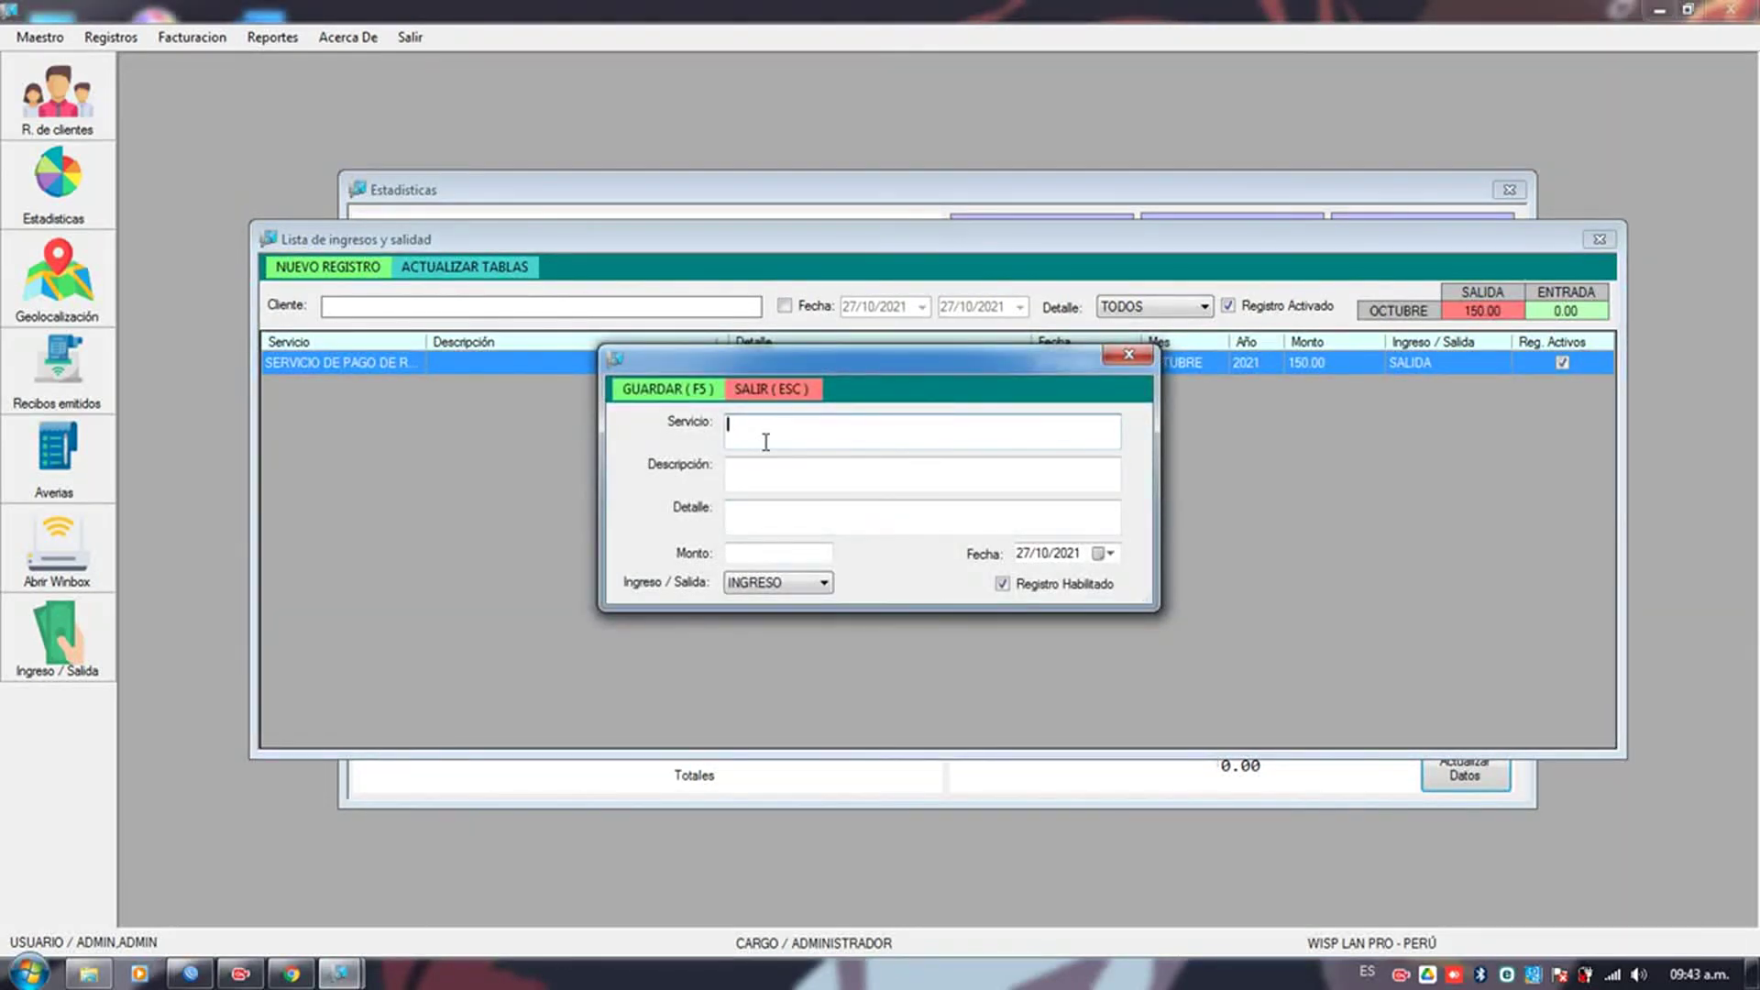
{"action": "type", "text": "INGRESO PR ORTRABAJO"}
{"action": "key", "text": "BackSpace"}
{"action": "key", "text": "BackSpace"}
{"action": "key", "text": "BackSpace"}
{"action": "key", "text": "BackSpace"}
{"action": "key", "text": "BackSpace"}
{"action": "key", "text": "BackSpace"}
{"action": "key", "text": "BackSpace"}
{"action": "type", "text": "TRABAJOS REALZIDOS"}
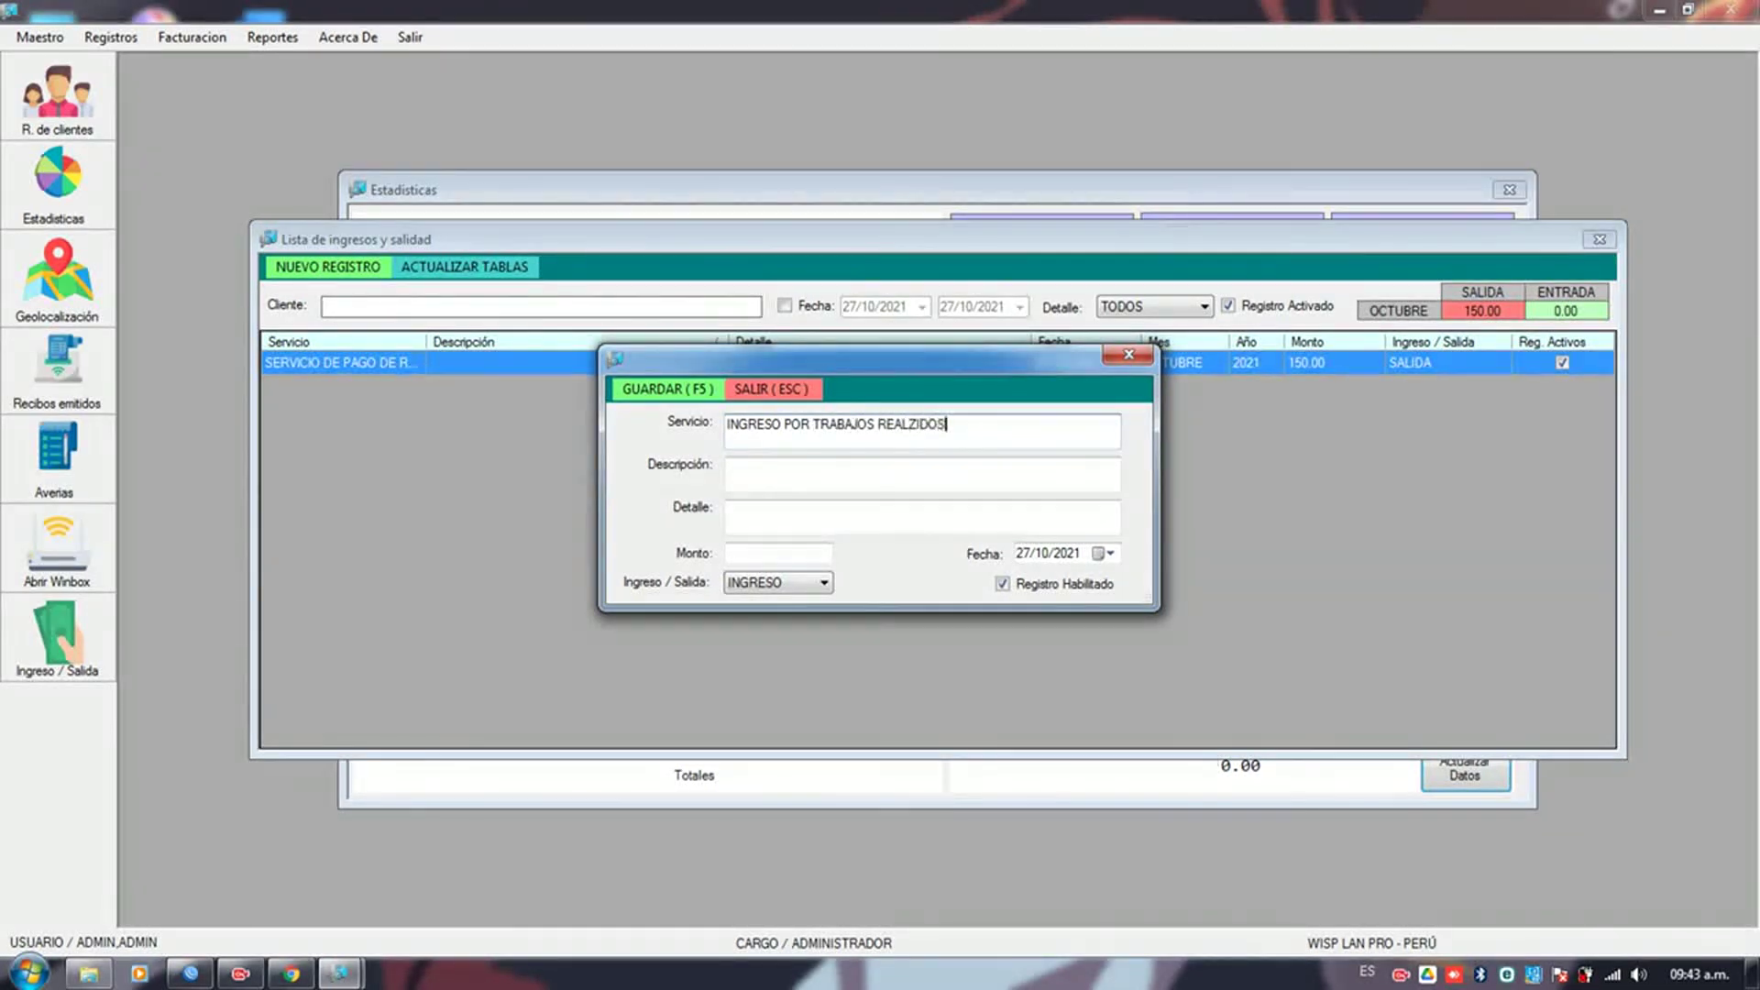
{"action": "key", "text": "BackSpace"}
{"action": "key", "text": "BackSpace"}
{"action": "type", "text": "ADOS"}
- Set the record's type to INGRESO and its amount to 350.00, save it, and close the income and expense list
{"action": "left_click", "coordinate": [824, 584]}
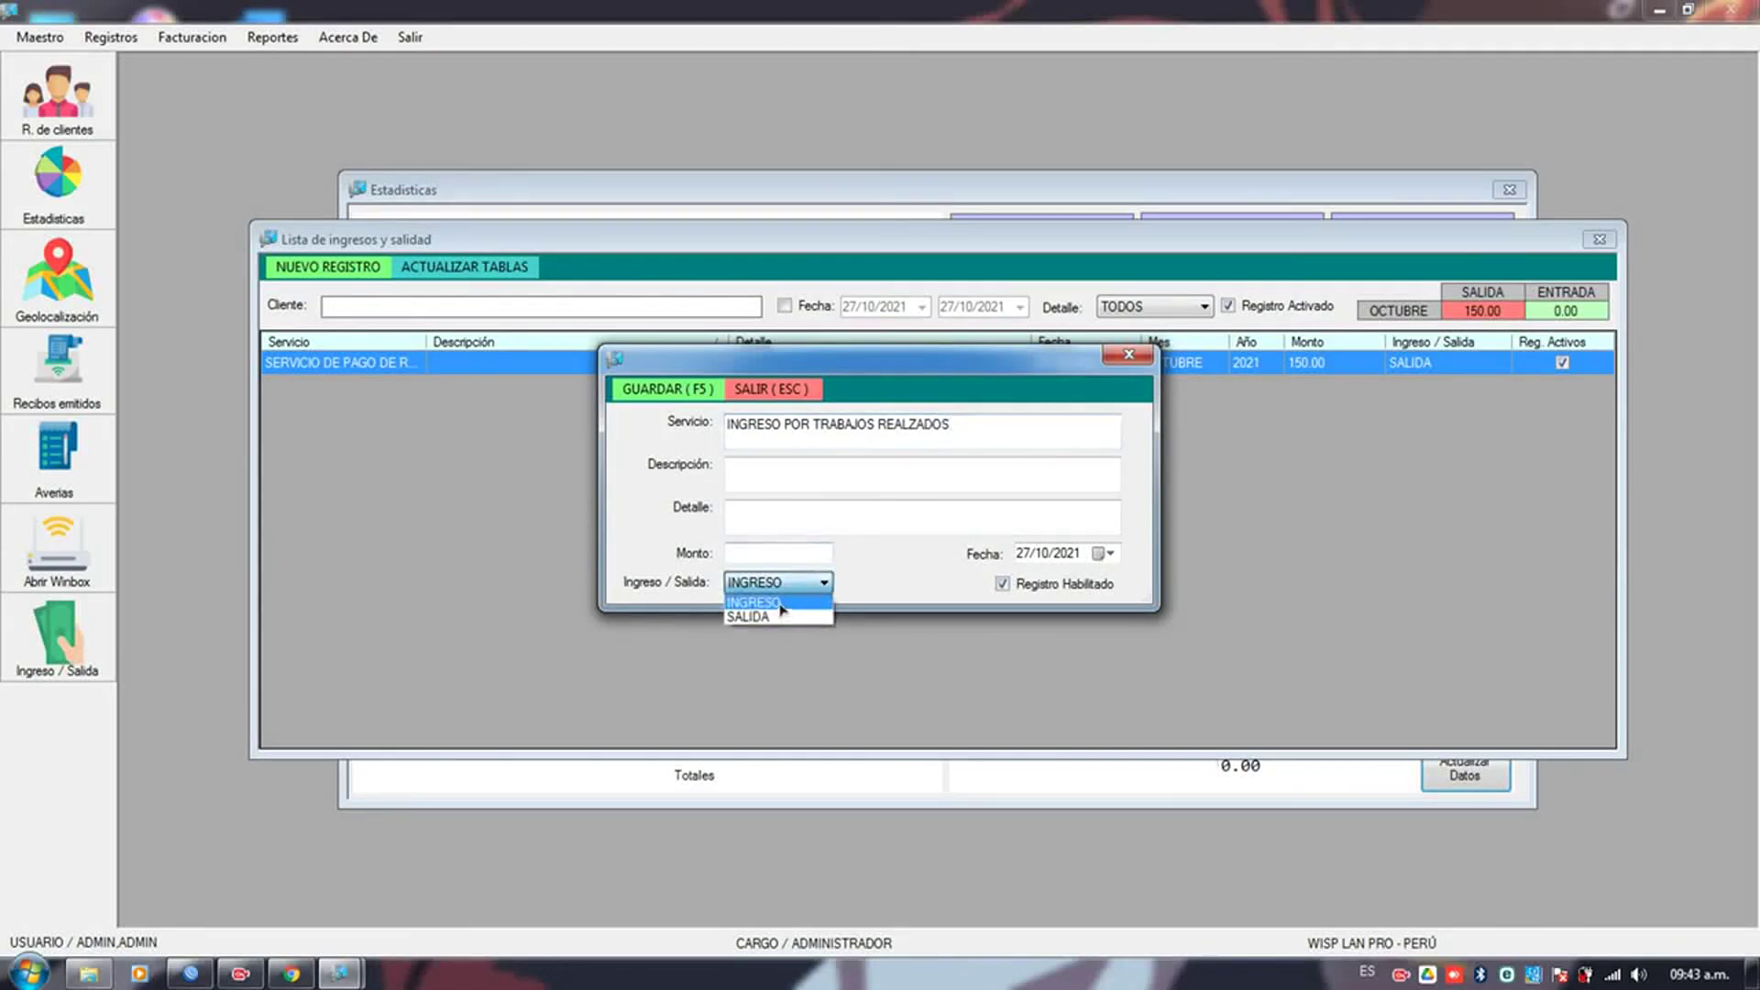
{"action": "left_click", "coordinate": [781, 603]}
{"action": "left_click", "coordinate": [771, 554]}
{"action": "type", "text": "35"}
{"action": "left_click", "coordinate": [829, 509]}
{"action": "left_click", "coordinate": [662, 392]}
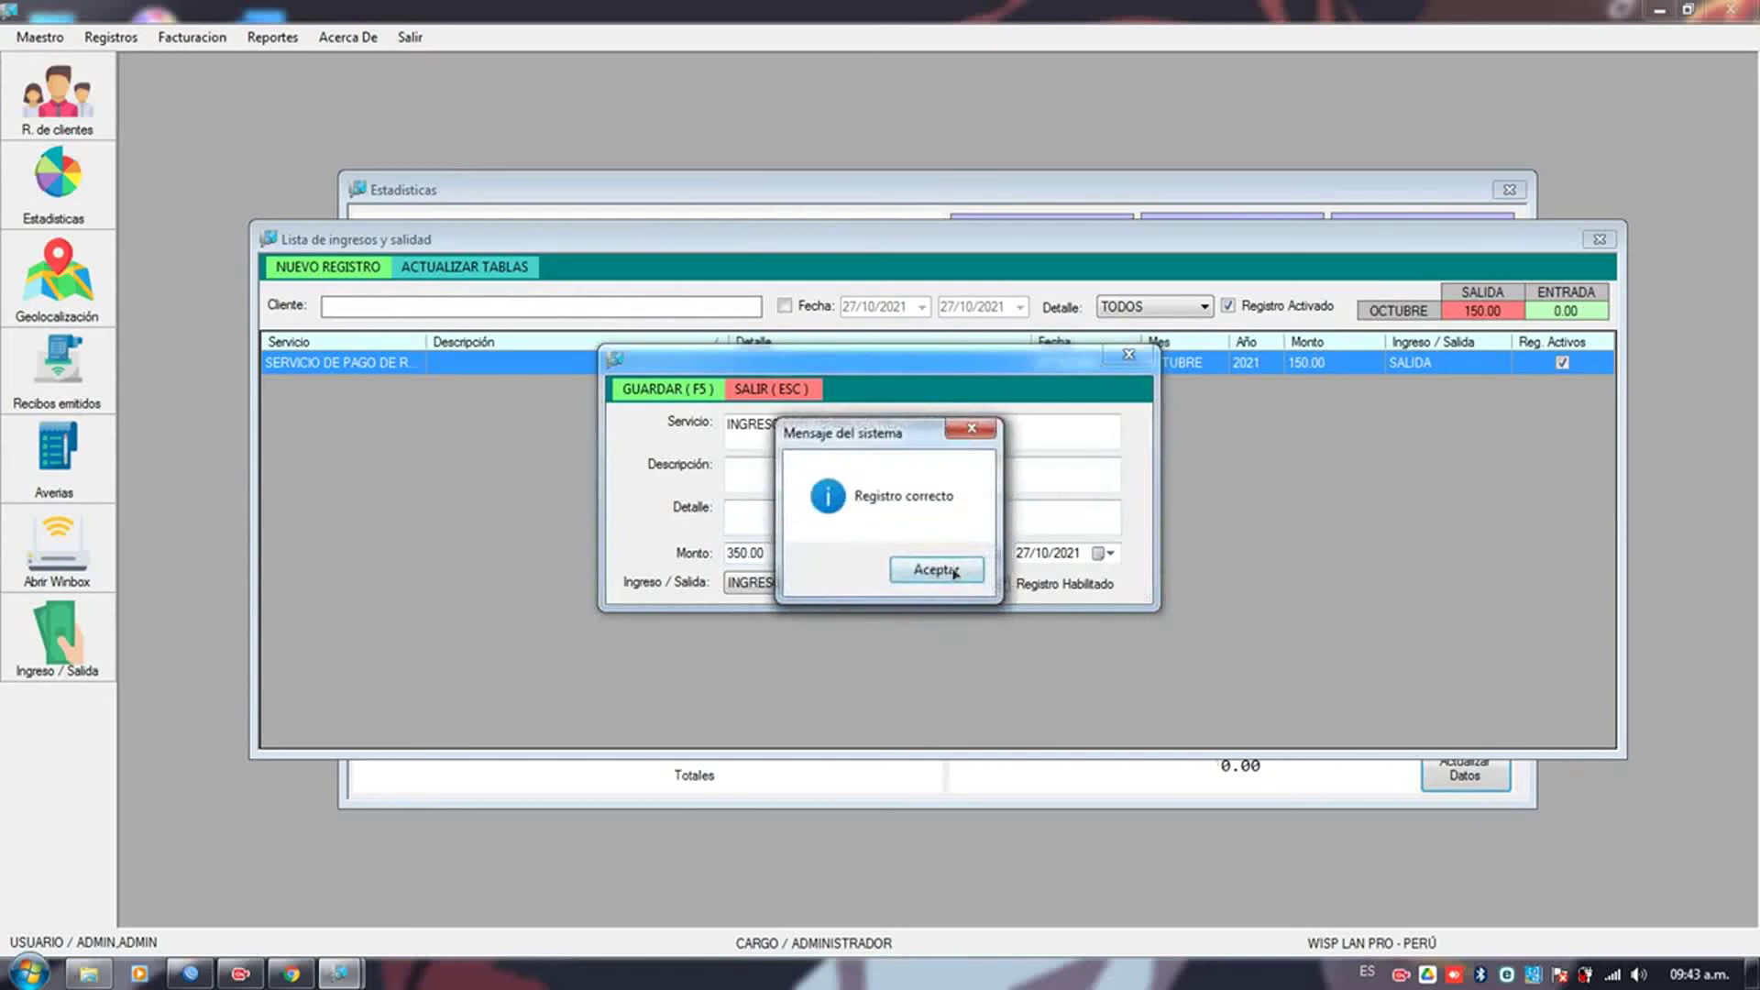
{"action": "left_click", "coordinate": [936, 570]}
{"action": "left_click", "coordinate": [1067, 365]}
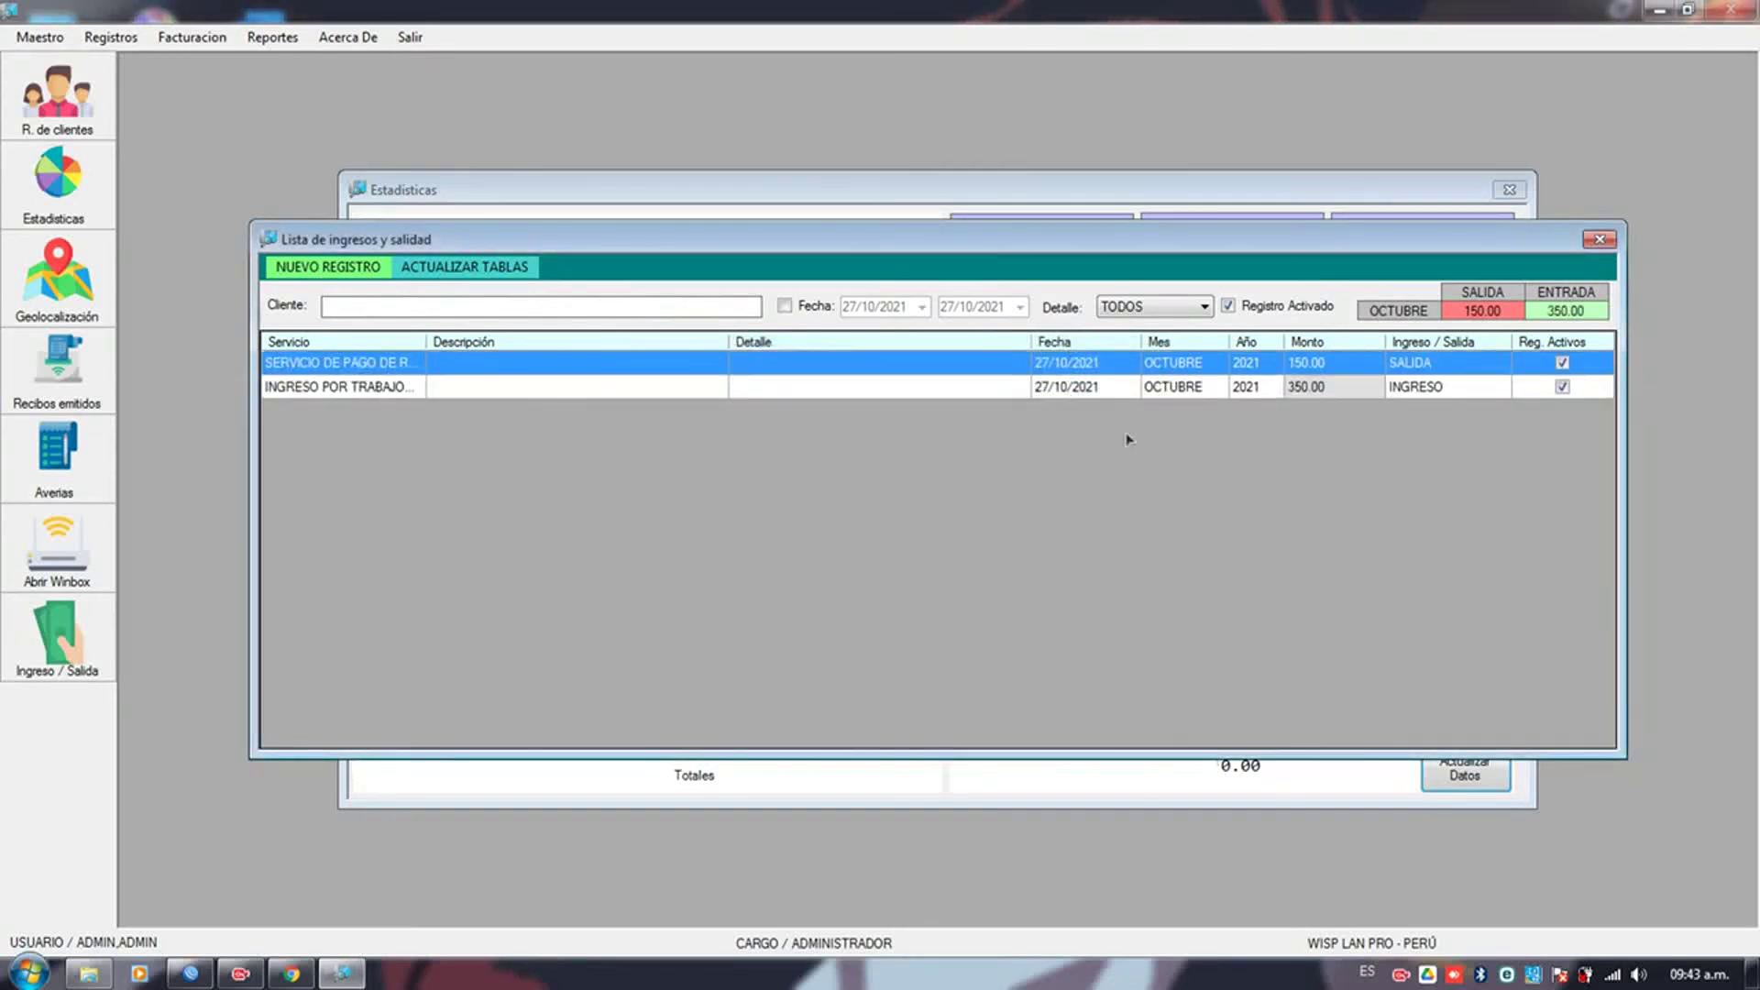
{"action": "left_click", "coordinate": [1599, 241]}
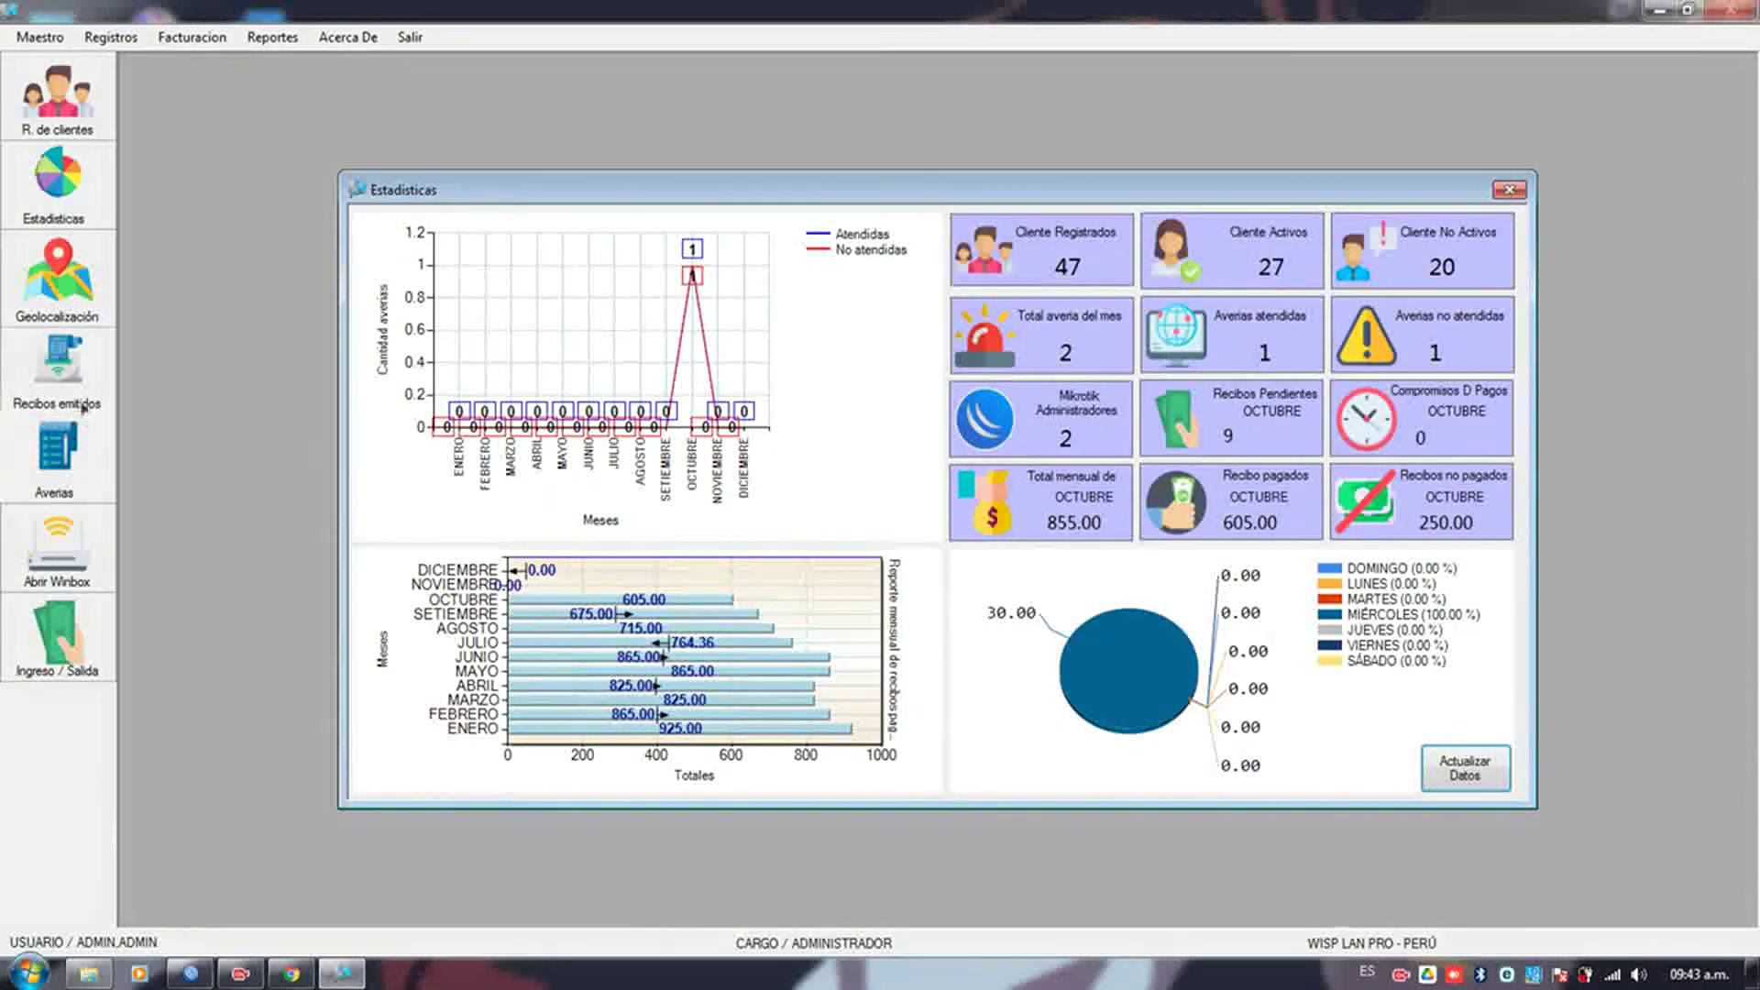
- Look through the available registry options, view the SMS service account settings, and close them
{"action": "left_click", "coordinate": [110, 36]}
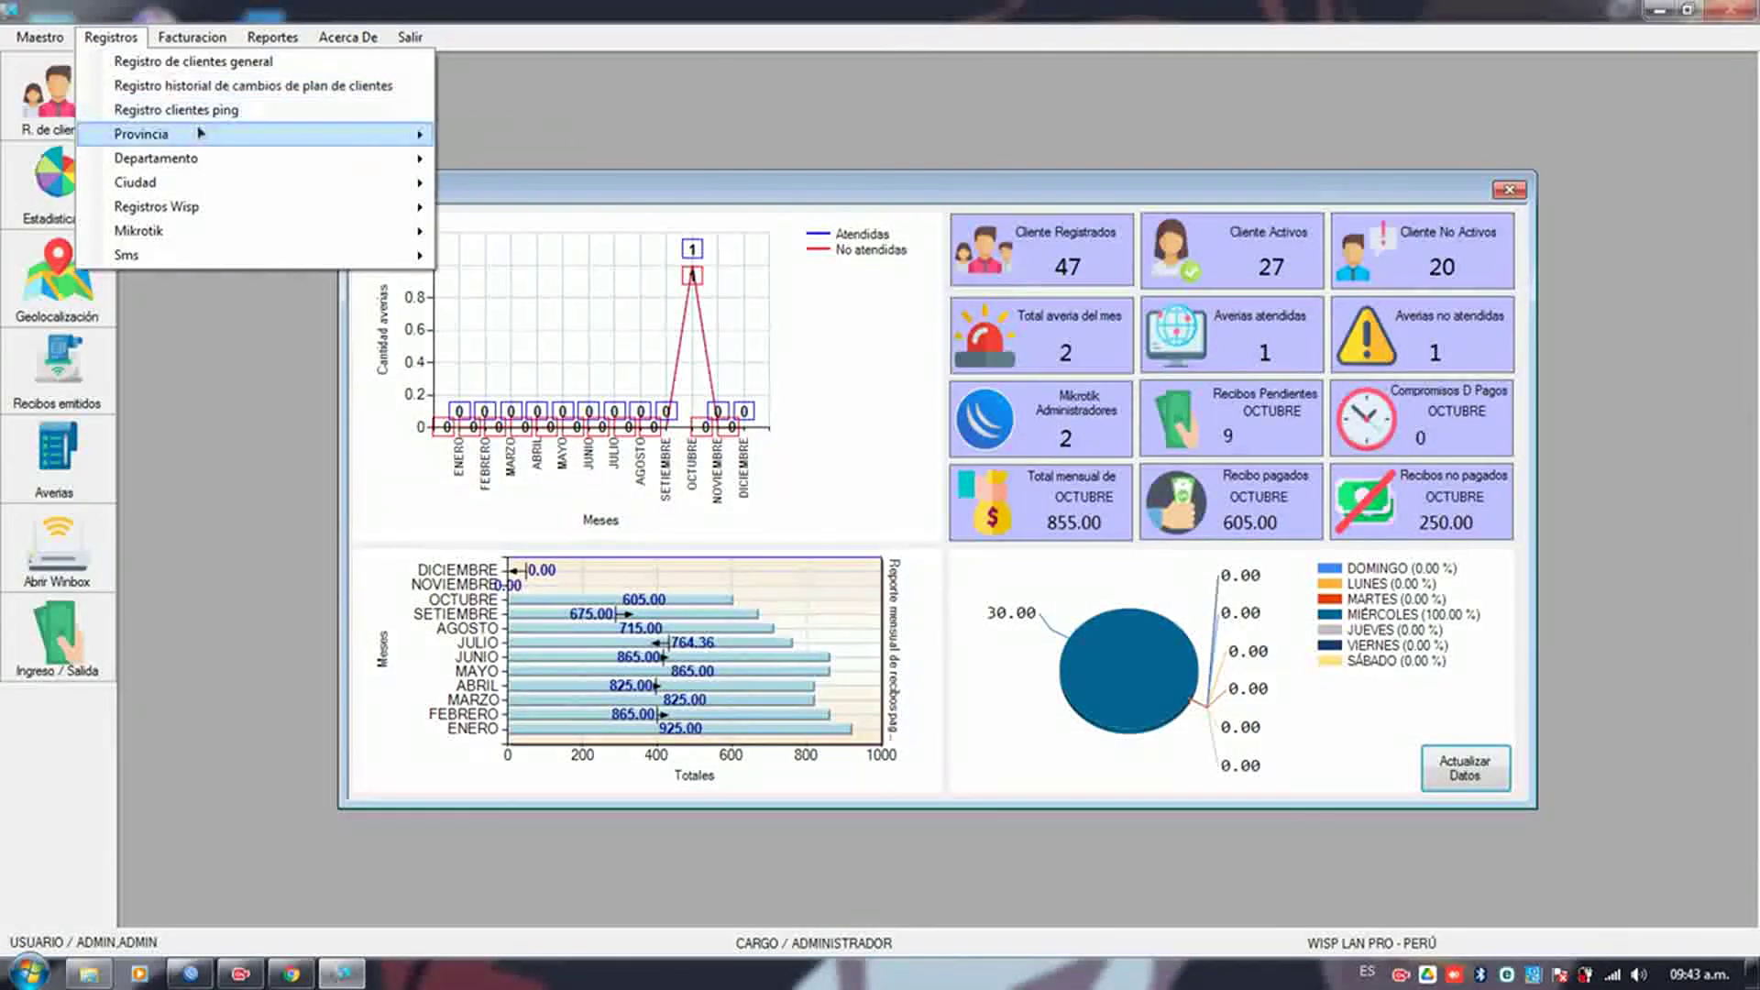
{"action": "mouse_move", "coordinate": [206, 162]}
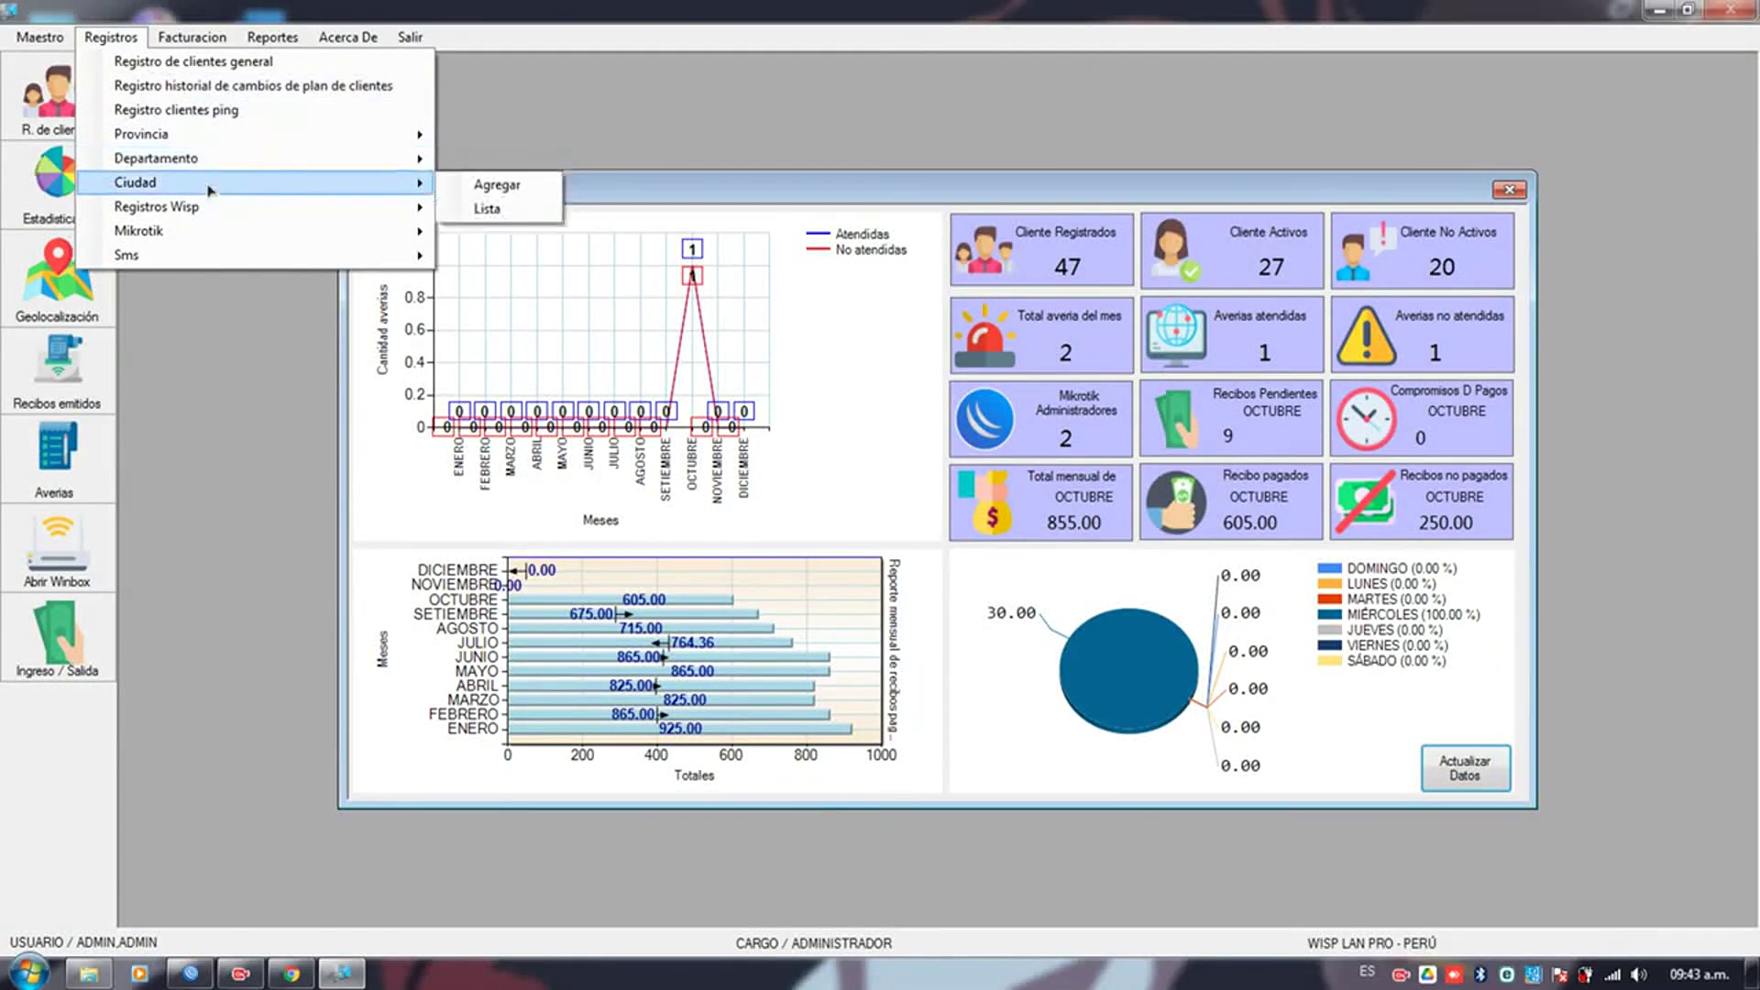
{"action": "mouse_move", "coordinate": [217, 223]}
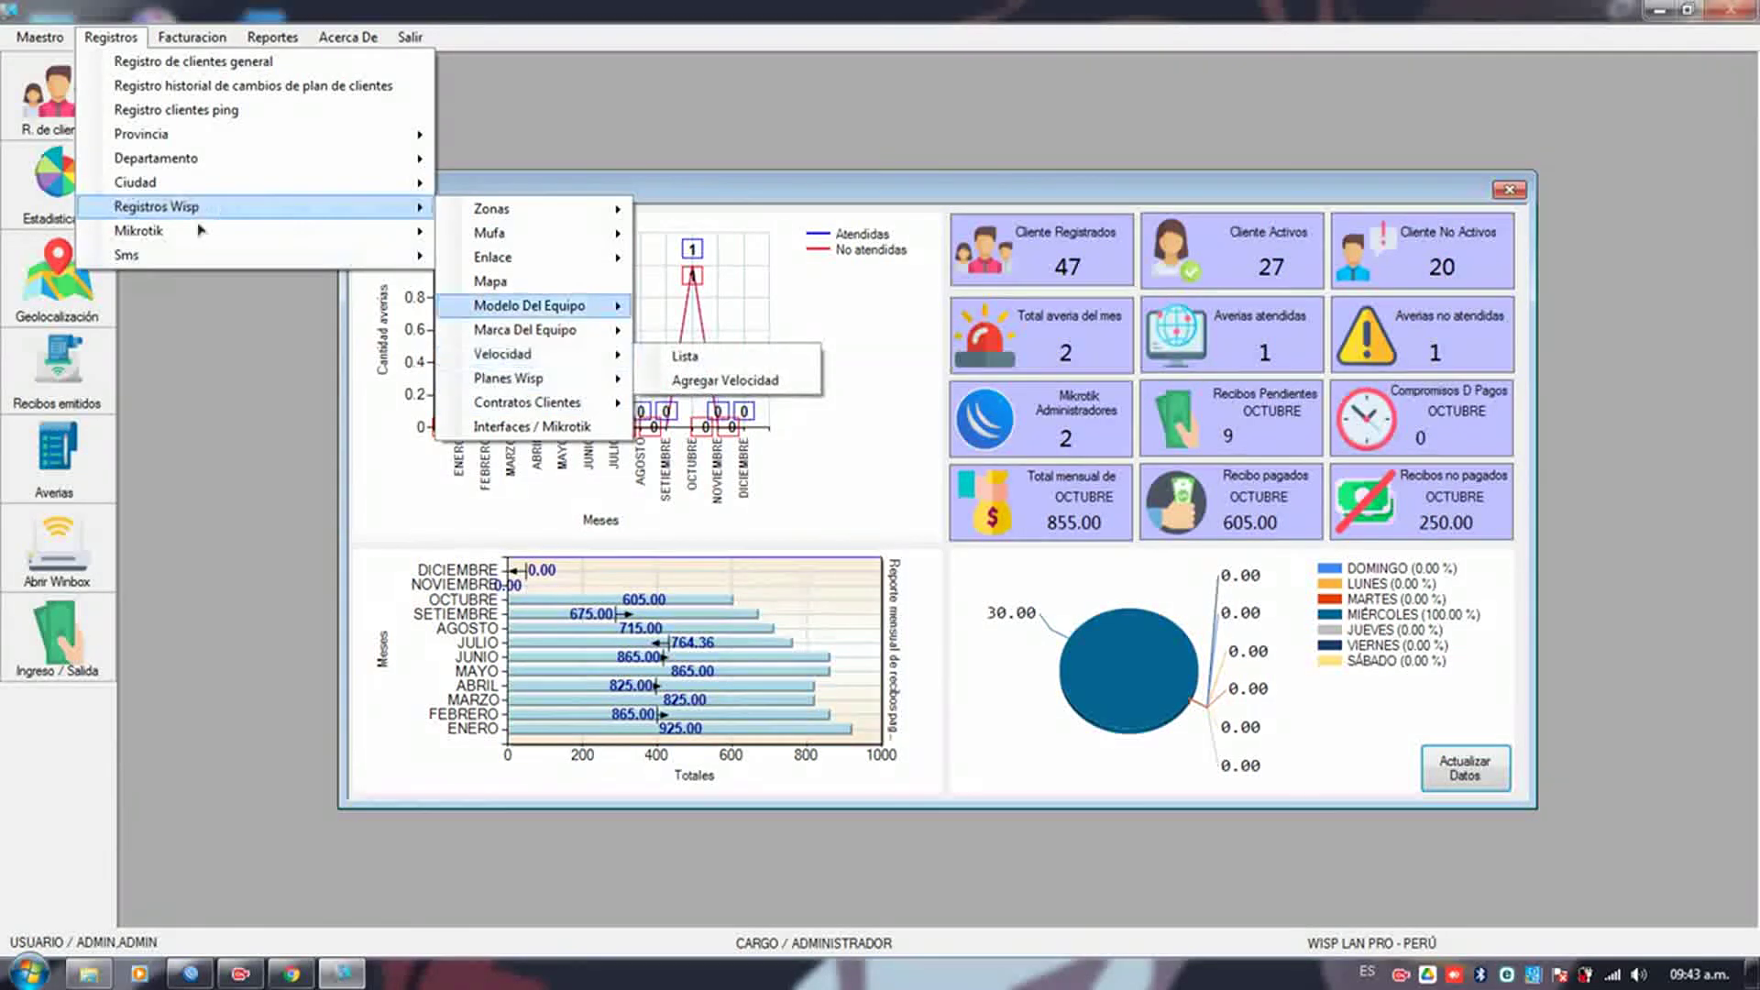
{"action": "mouse_move", "coordinate": [348, 230]}
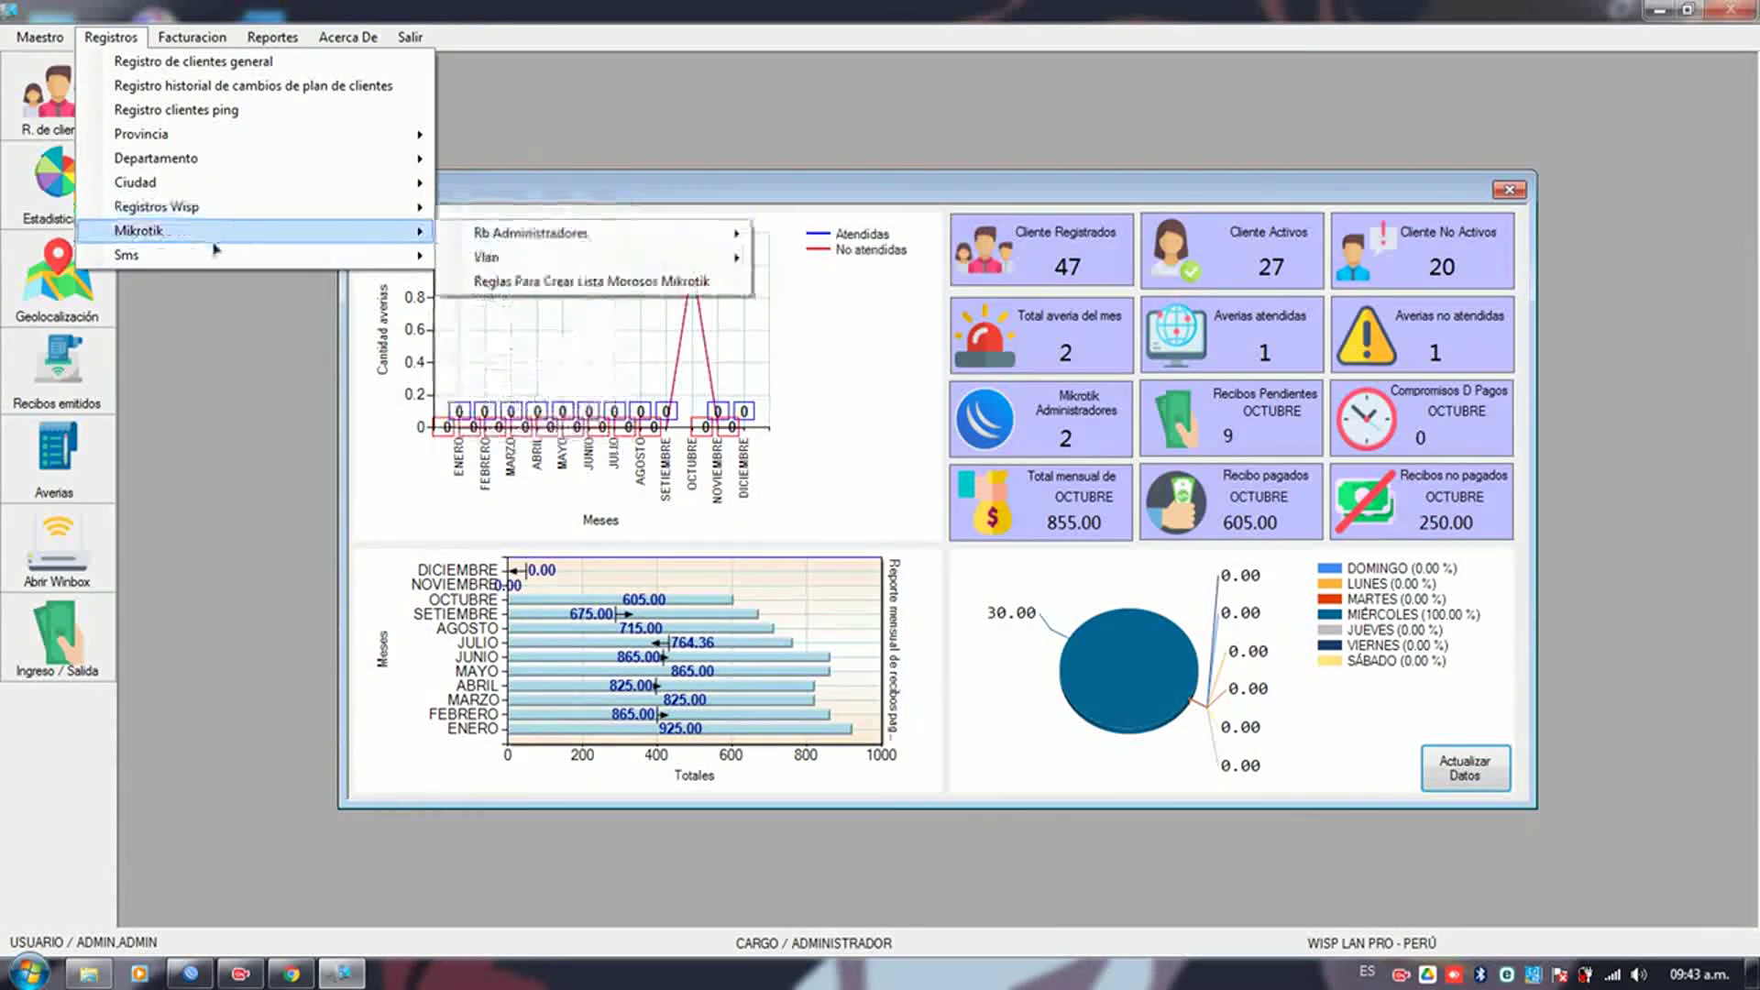
{"action": "mouse_move", "coordinate": [404, 255]}
{"action": "left_click", "coordinate": [514, 258]}
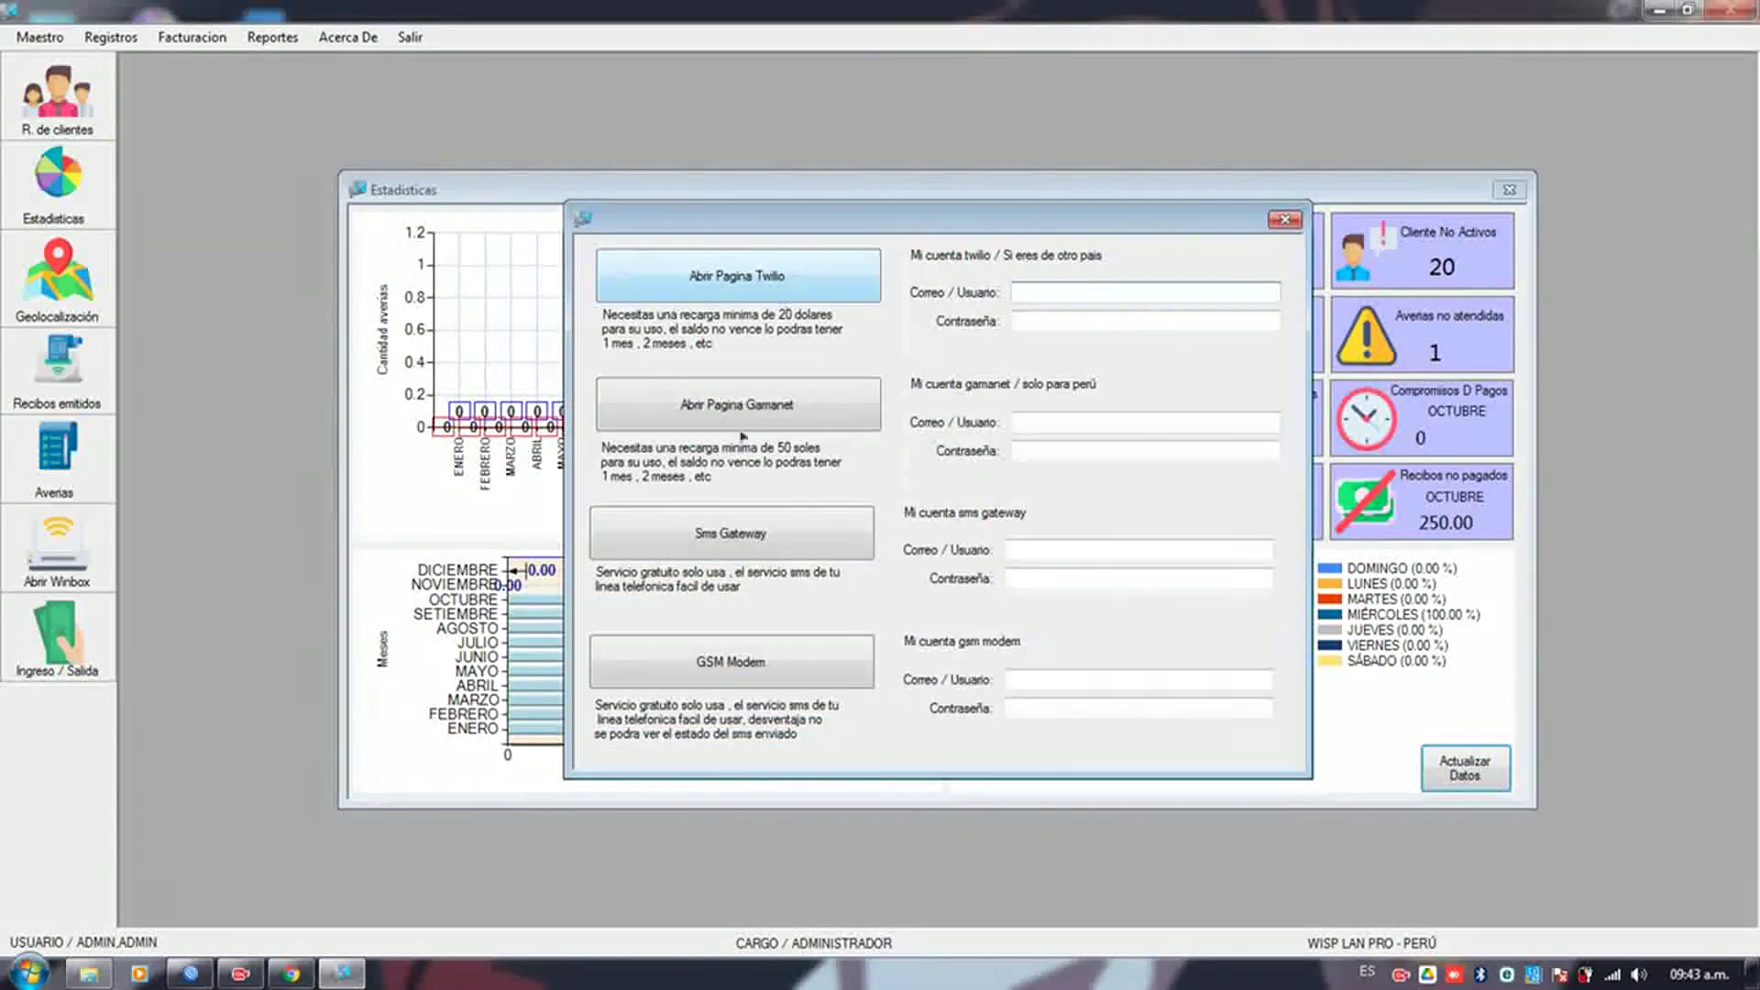
{"action": "left_click", "coordinate": [1285, 221]}
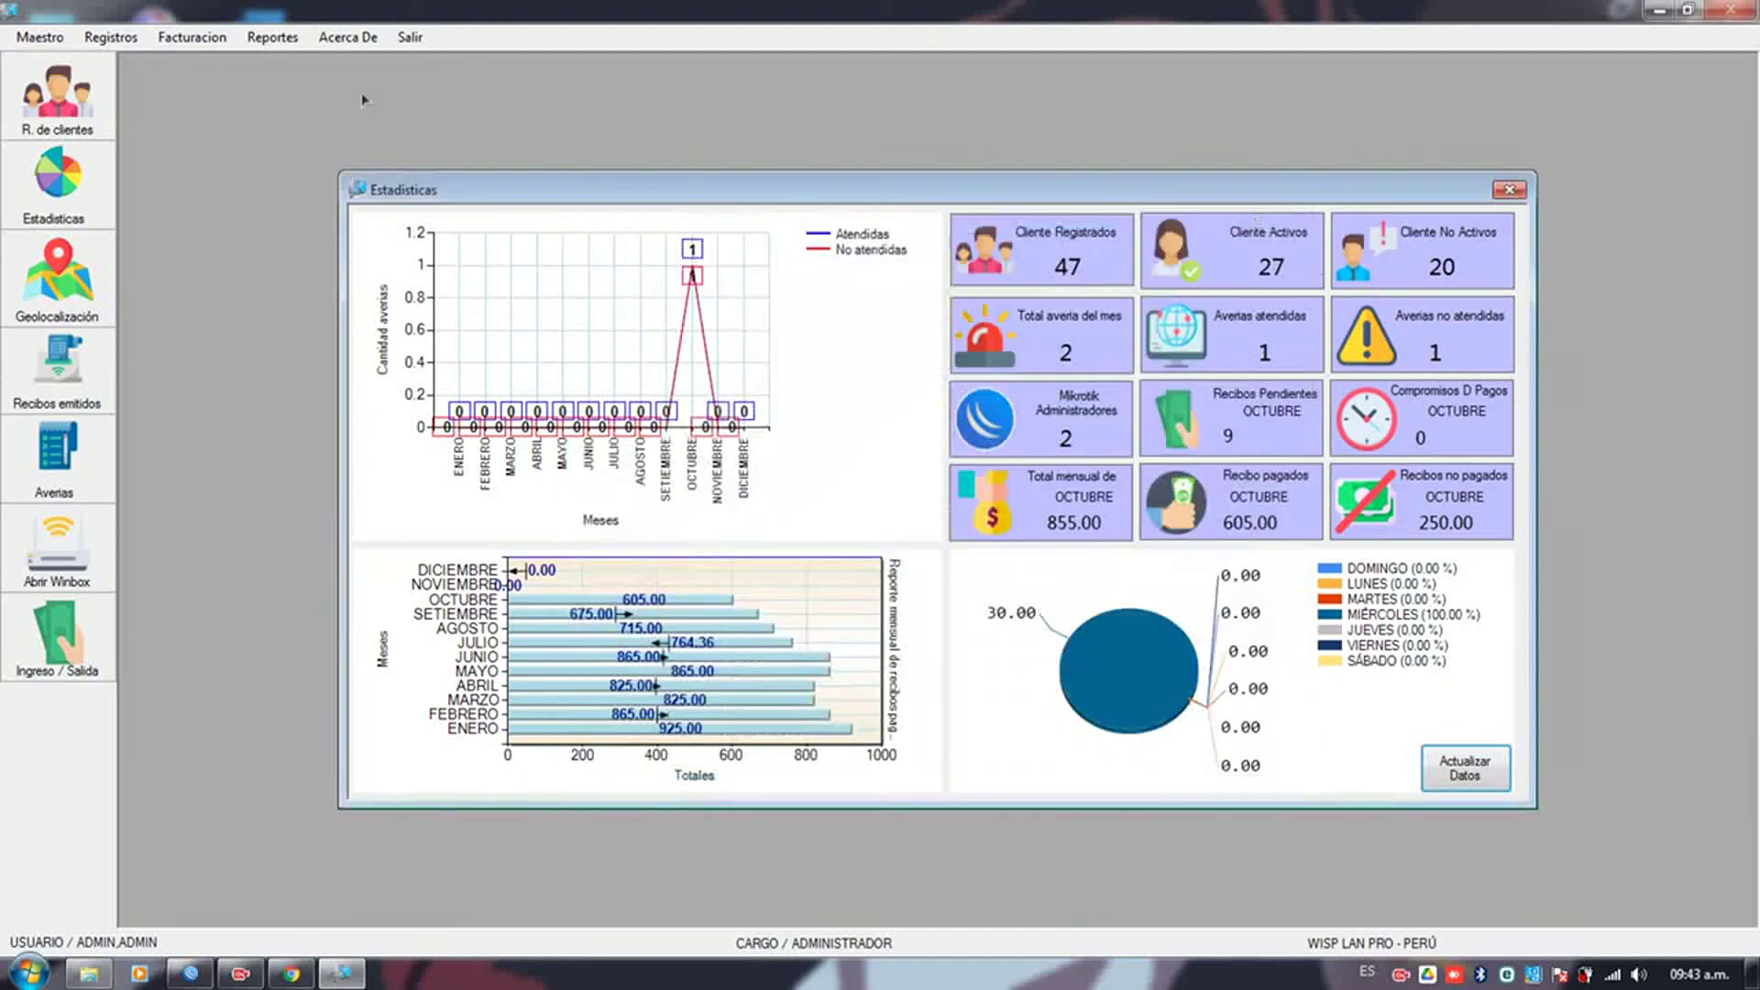
- Look through the billing and report options, and close the statistics dashboard
{"action": "left_click", "coordinate": [214, 40]}
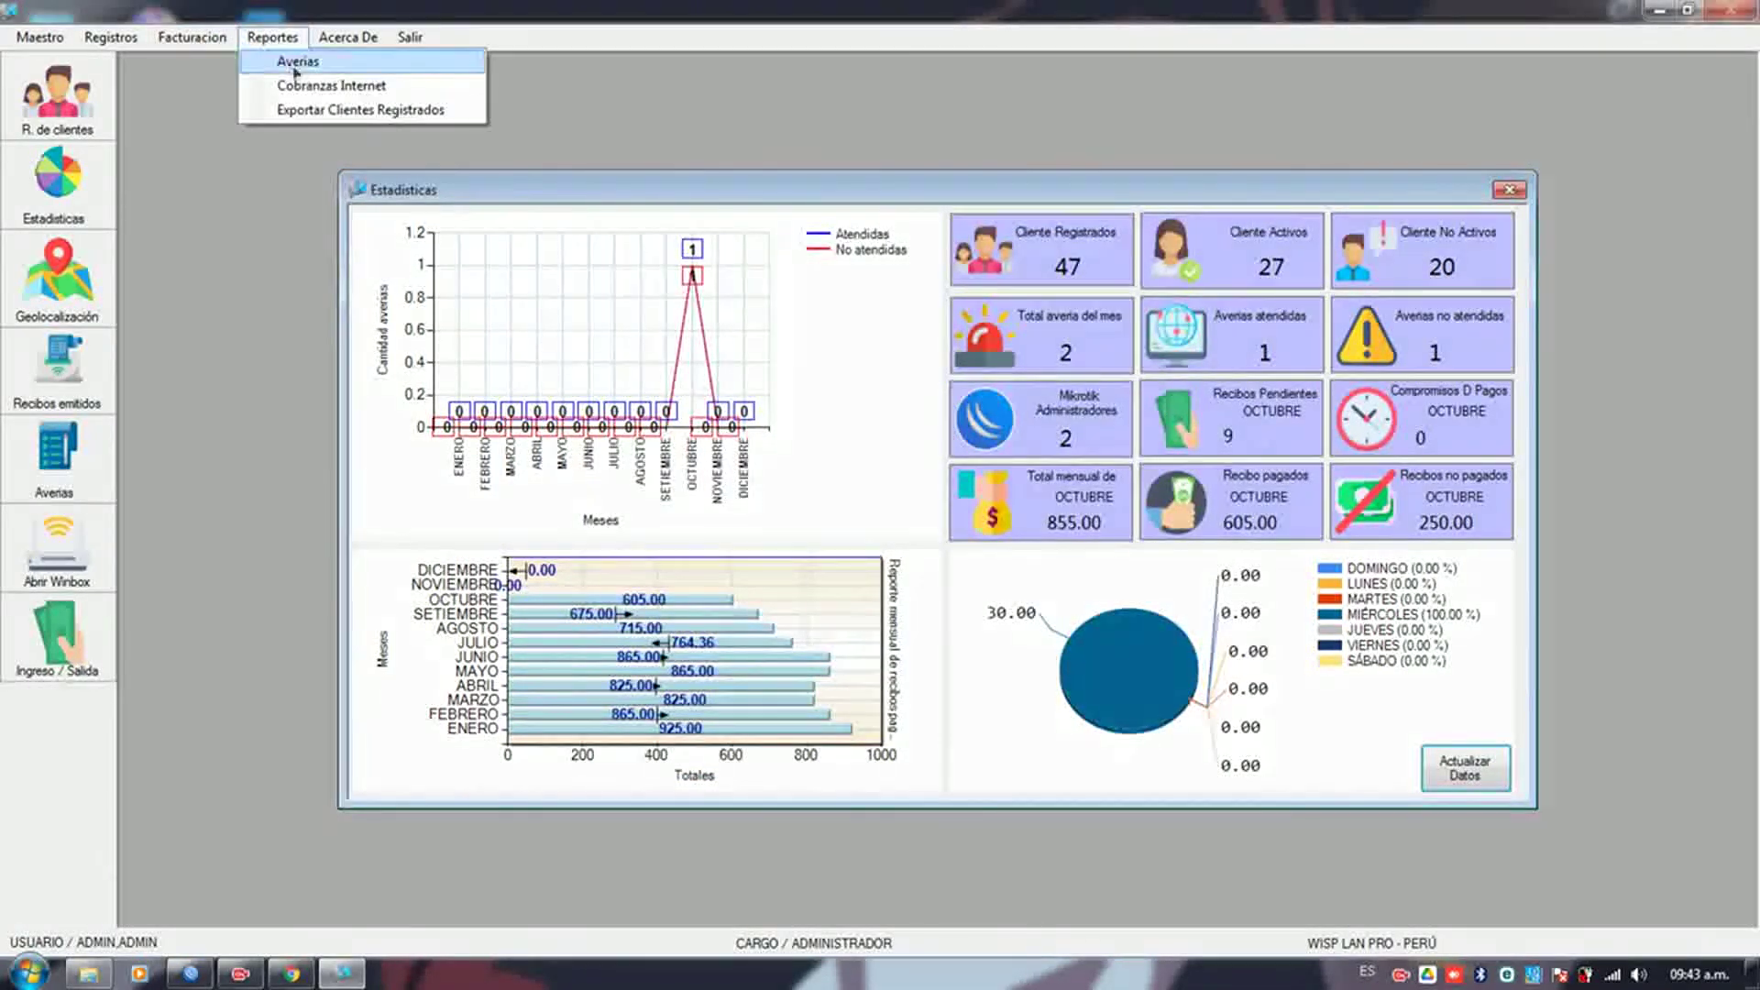
{"action": "left_click", "coordinate": [527, 190]}
{"action": "left_click", "coordinate": [1517, 193]}
- Open the client registry and start a new client record
{"action": "left_click", "coordinate": [57, 96]}
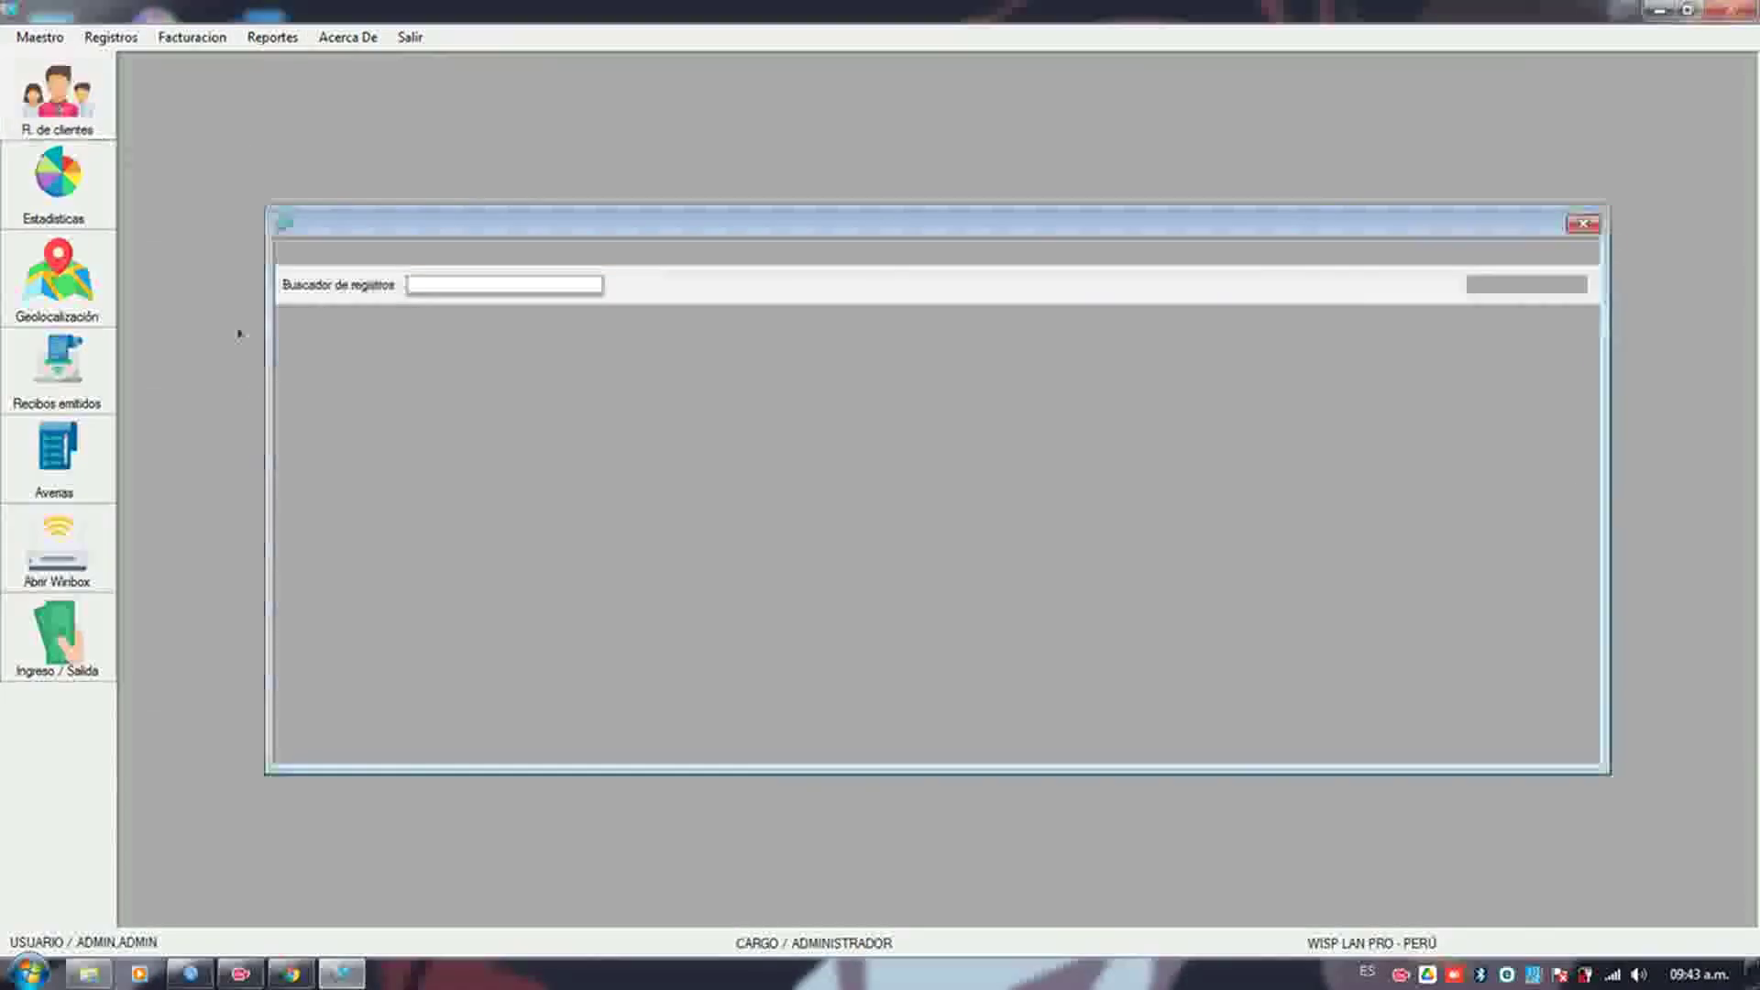
{"action": "left_click", "coordinate": [365, 256]}
{"action": "left_click", "coordinate": [366, 273]}
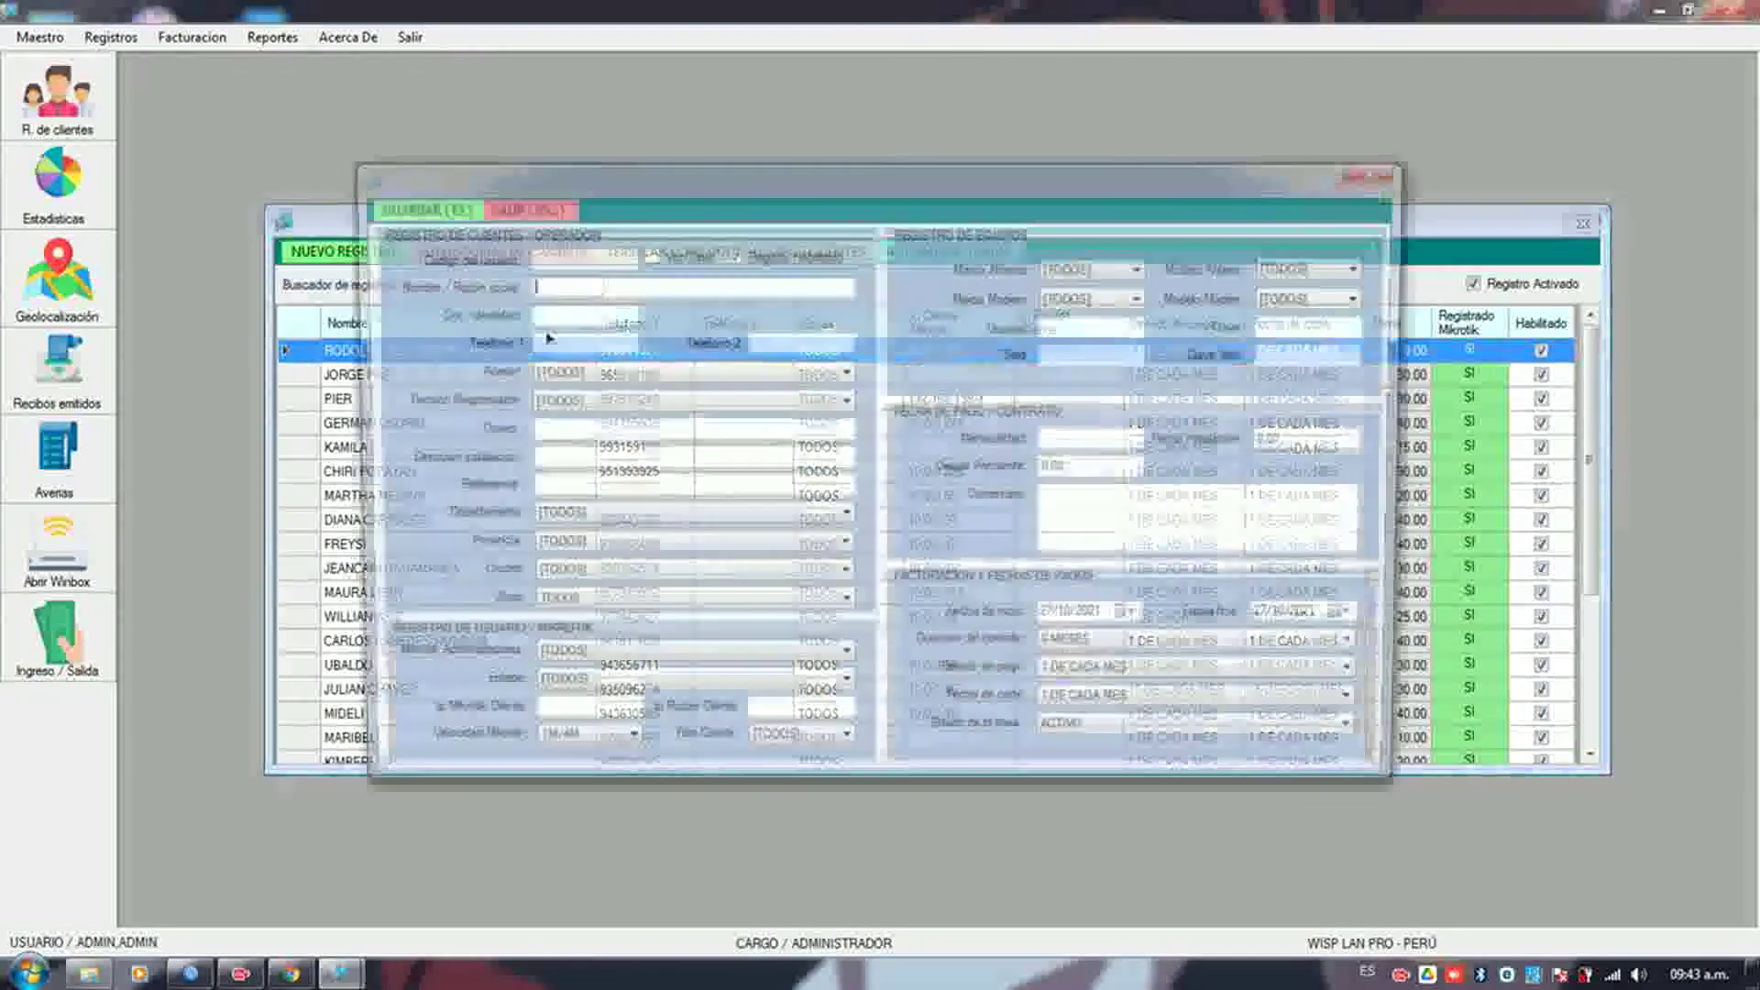